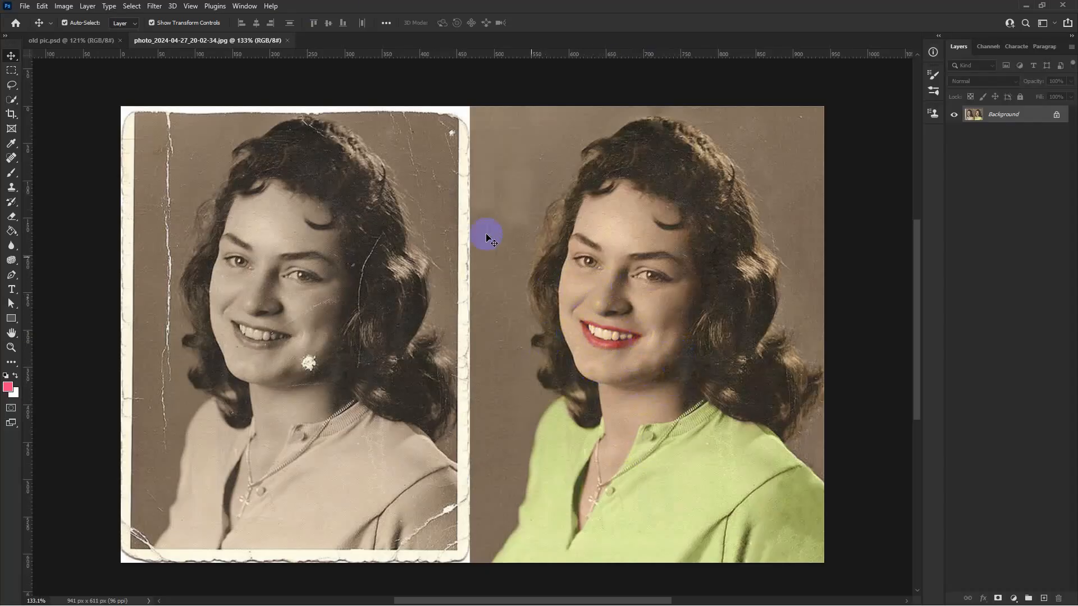
Duplicate the Background layer of old pic.psd and rename the copy Clean.
{"action": "left_click", "coordinate": [65, 40]}
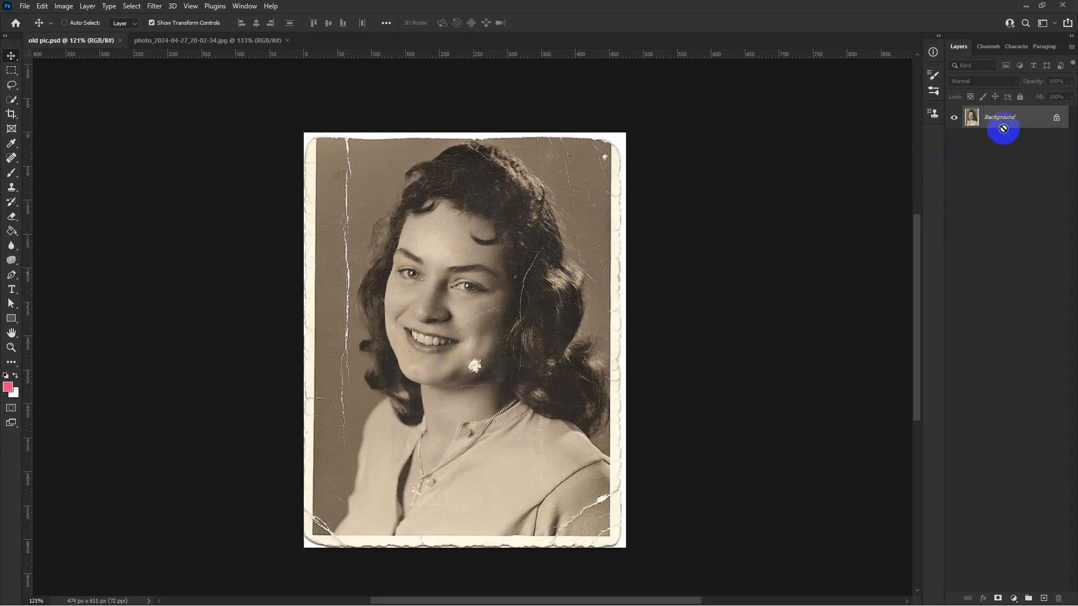
{"action": "key", "text": "ctrl+j"}
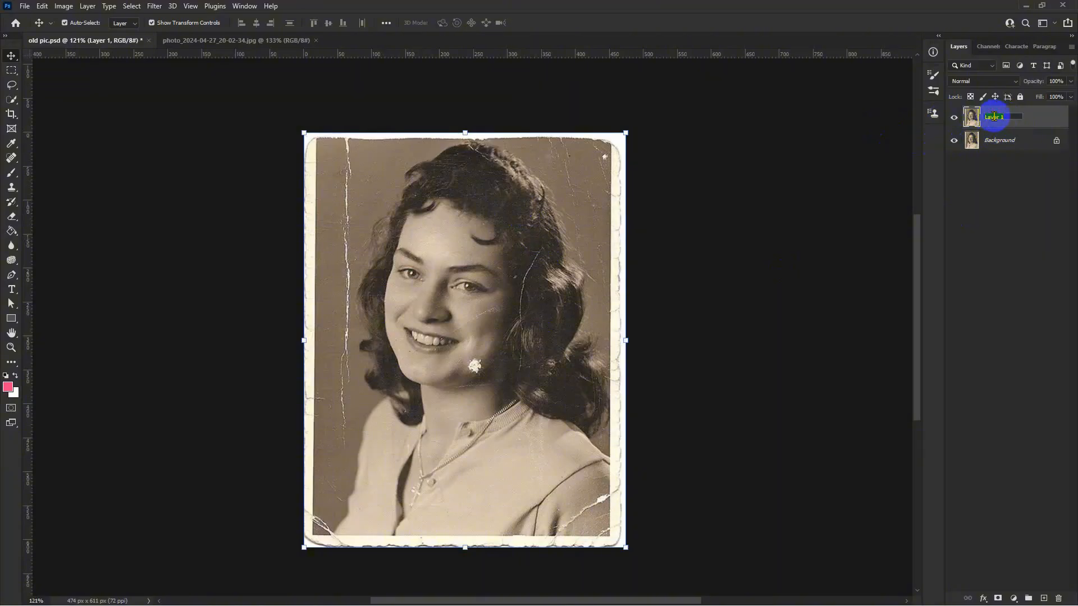
{"action": "type", "text": "Clean"}
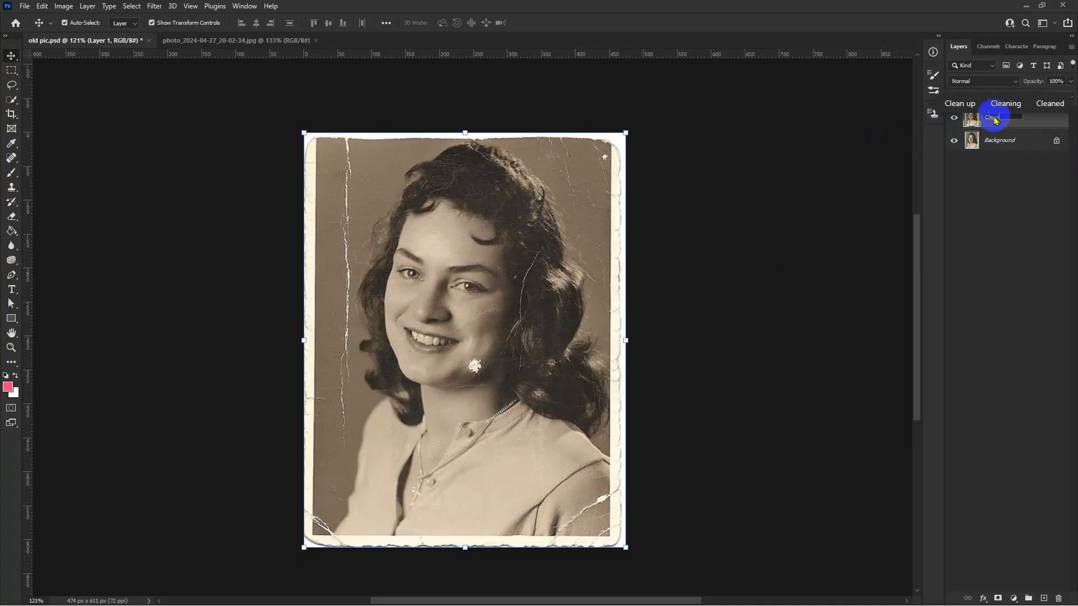
{"action": "left_click", "coordinate": [1004, 141]}
{"action": "left_click", "coordinate": [1005, 121]}
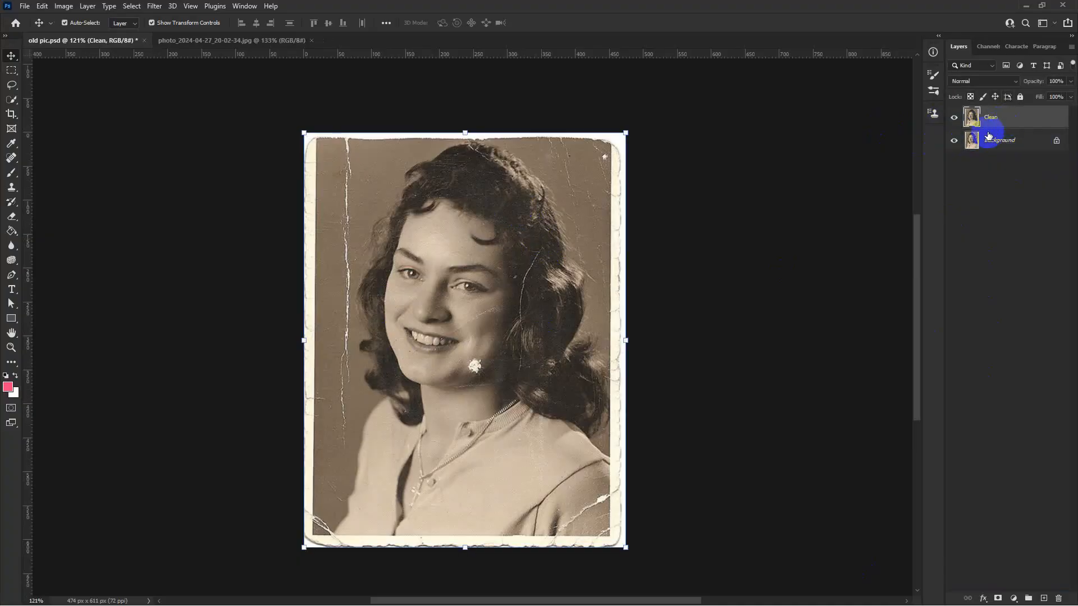
Choose the Patch tool for repairing damage on the Clean layer.
{"action": "scroll", "coordinate": [613, 238], "scroll_direction": "up", "scroll_amount": 2}
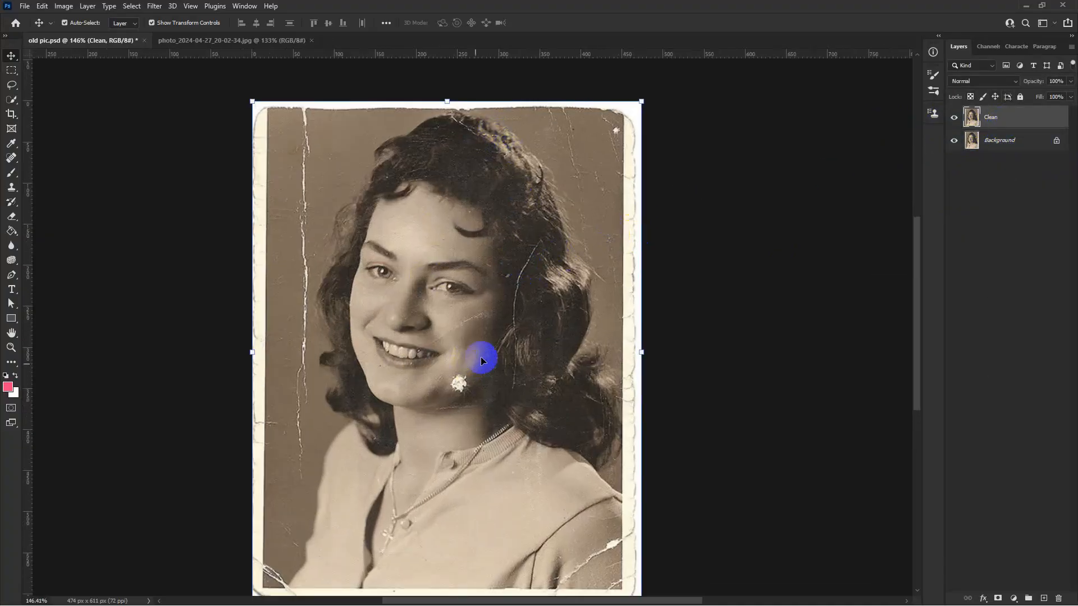
{"action": "left_click_drag", "start_coordinate": [487, 434], "coordinate": [495, 407]}
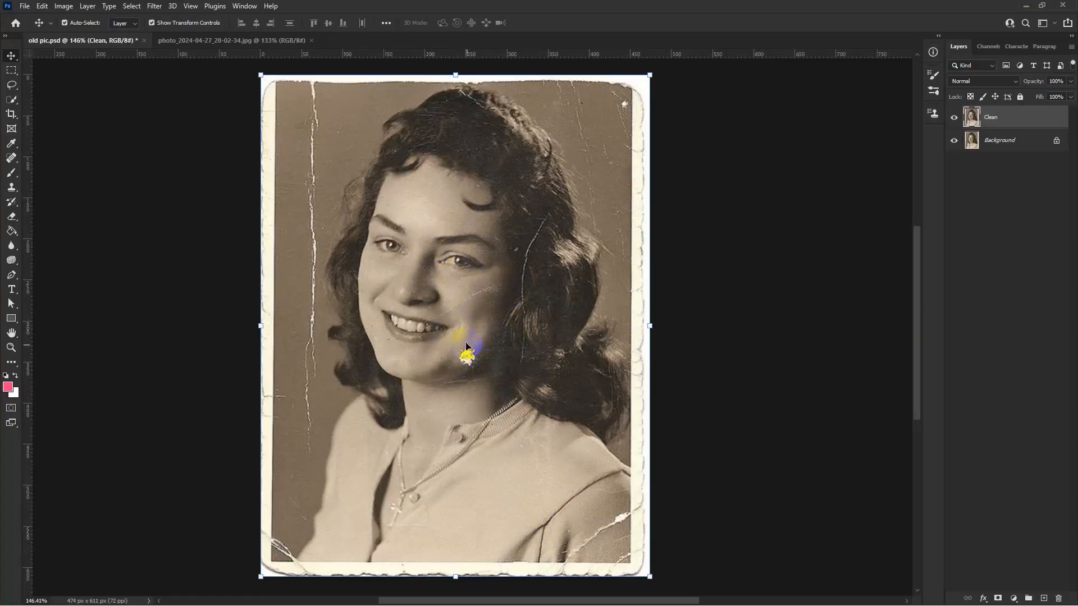
{"action": "left_click", "coordinate": [11, 158]}
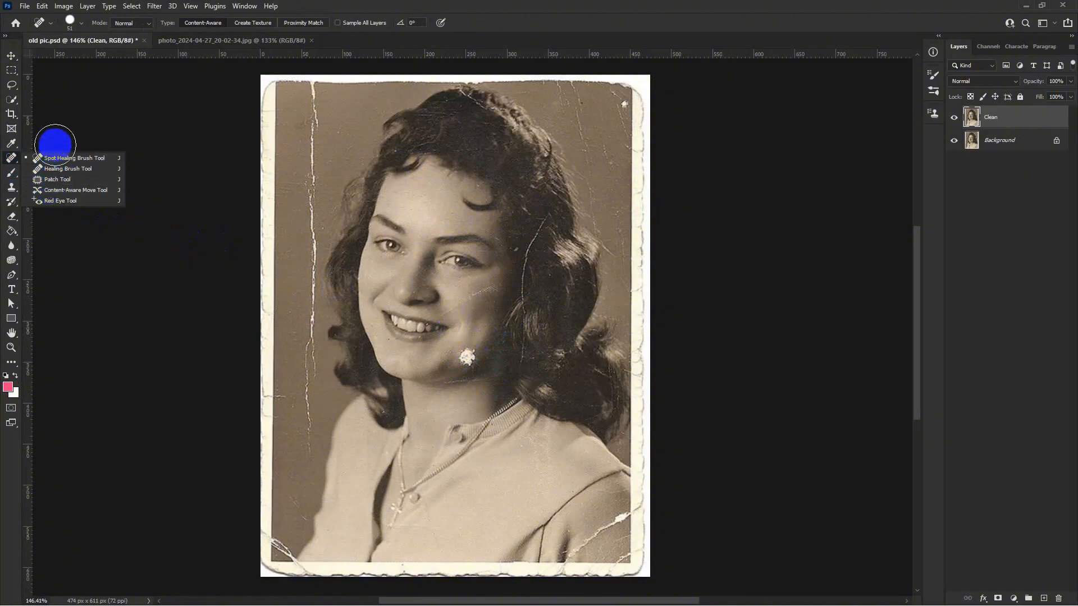
{"action": "left_click", "coordinate": [56, 180]}
{"action": "scroll", "coordinate": [469, 264], "scroll_direction": "up", "scroll_amount": 3}
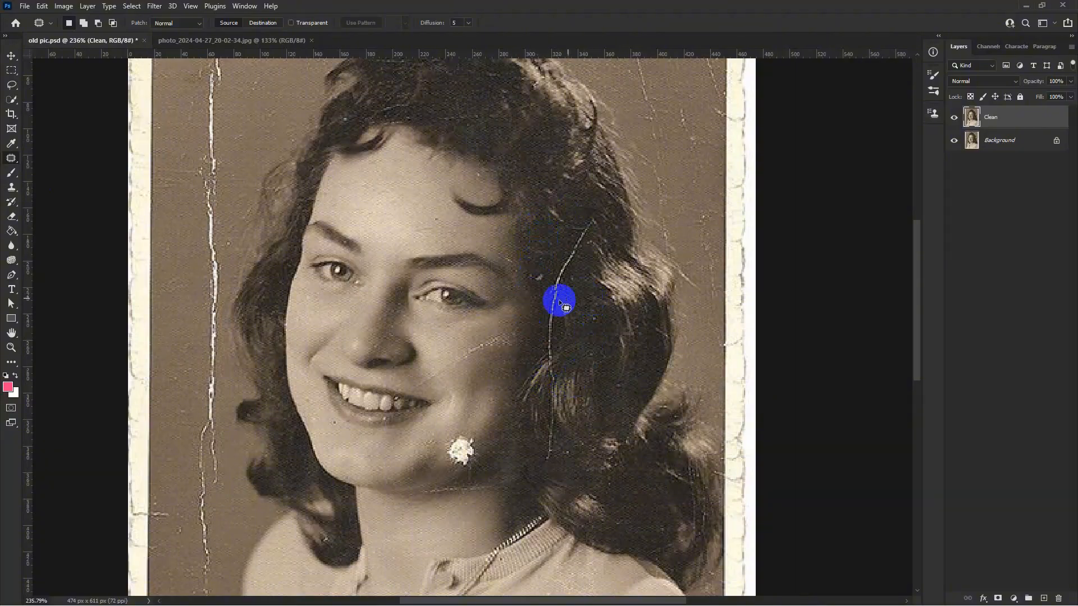
Patch light specks in the dark hair above the forehead with clean neighbouring hair texture.
{"action": "scroll", "coordinate": [560, 303], "scroll_direction": "down", "scroll_amount": 1}
{"action": "scroll", "coordinate": [515, 253], "scroll_direction": "up", "scroll_amount": 4}
{"action": "mouse_move", "coordinate": [471, 158]}
{"action": "left_mouse_down"}
{"action": "mouse_move", "coordinate": [475, 298]}
{"action": "mouse_move", "coordinate": [414, 314]}
{"action": "left_mouse_up"}
{"action": "scroll", "coordinate": [471, 303], "scroll_direction": "up", "scroll_amount": 3}
{"action": "scroll", "coordinate": [439, 301], "scroll_direction": "down", "scroll_amount": 3}
{"action": "scroll", "coordinate": [460, 297], "scroll_direction": "down", "scroll_amount": 2}
{"action": "left_click_drag", "start_coordinate": [364, 269], "coordinate": [400, 300]}
{"action": "scroll", "coordinate": [398, 303], "scroll_direction": "up", "scroll_amount": 1}
{"action": "scroll", "coordinate": [458, 280], "scroll_direction": "up", "scroll_amount": 2}
{"action": "mouse_move", "coordinate": [459, 274]}
{"action": "left_mouse_down"}
{"action": "mouse_move", "coordinate": [516, 285]}
{"action": "mouse_move", "coordinate": [484, 255]}
{"action": "mouse_move", "coordinate": [462, 274]}
{"action": "mouse_move", "coordinate": [528, 241]}
{"action": "left_mouse_up"}
{"action": "left_click_drag", "start_coordinate": [523, 239], "coordinate": [514, 266]}
{"action": "left_click_drag", "start_coordinate": [573, 245], "coordinate": [505, 281]}
{"action": "left_click_drag", "start_coordinate": [413, 289], "coordinate": [448, 306]}
{"action": "scroll", "coordinate": [252, 322], "scroll_direction": "up", "scroll_amount": 3}
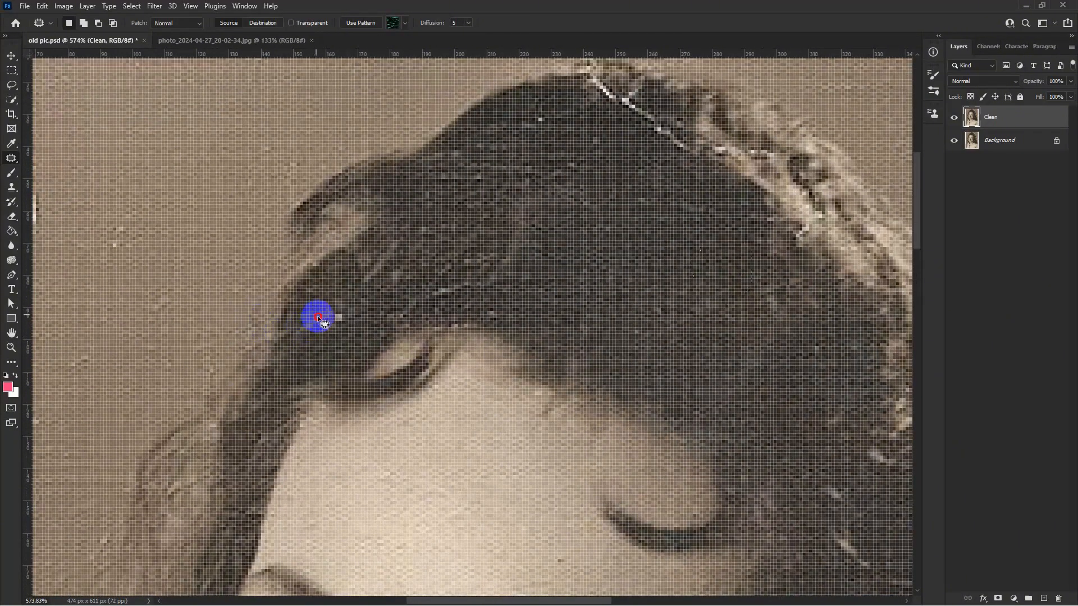
{"action": "mouse_move", "coordinate": [315, 313]}
{"action": "left_mouse_down"}
{"action": "mouse_move", "coordinate": [335, 306]}
{"action": "mouse_move", "coordinate": [318, 316]}
{"action": "mouse_move", "coordinate": [310, 365]}
{"action": "left_mouse_up"}
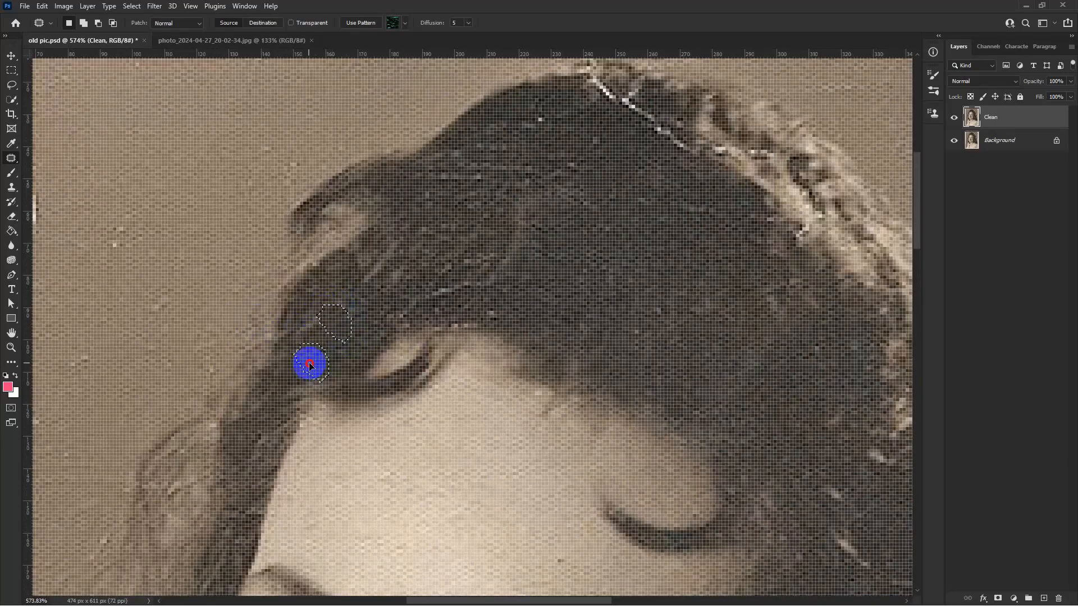
Patch the specks in the dark hair just left of the crown with nearby clean texture.
{"action": "scroll", "coordinate": [323, 339], "scroll_direction": "down", "scroll_amount": 3}
{"action": "scroll", "coordinate": [474, 276], "scroll_direction": "up", "scroll_amount": 3}
{"action": "mouse_move", "coordinate": [458, 230]}
{"action": "left_mouse_down"}
{"action": "mouse_move", "coordinate": [443, 258]}
{"action": "mouse_move", "coordinate": [421, 238]}
{"action": "left_mouse_up"}
{"action": "mouse_move", "coordinate": [433, 231]}
{"action": "left_mouse_down"}
{"action": "mouse_move", "coordinate": [472, 246]}
{"action": "mouse_move", "coordinate": [459, 280]}
{"action": "left_mouse_up"}
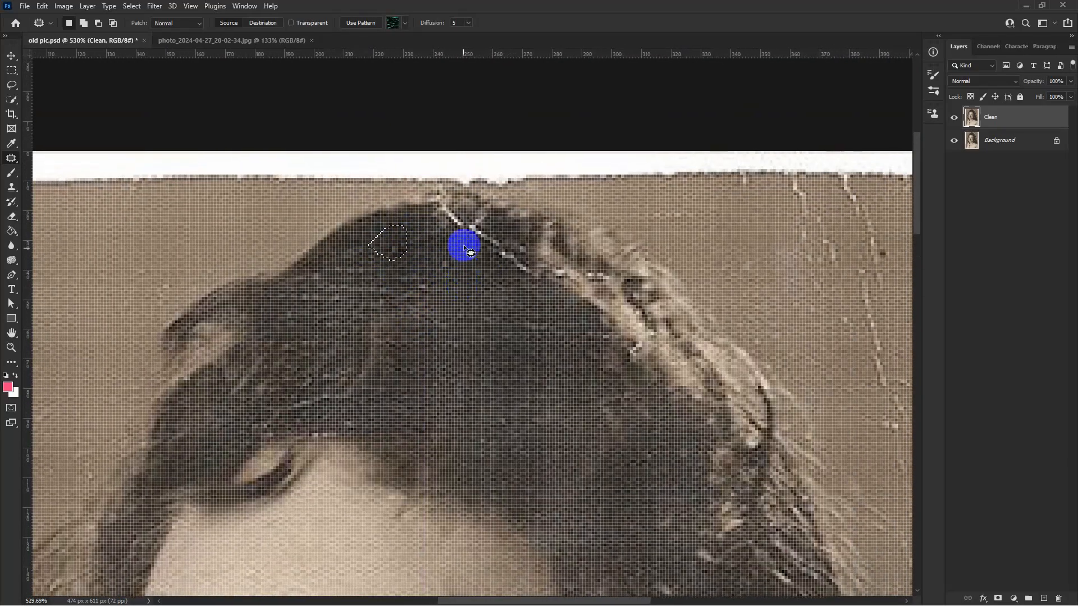
Outline the white scratch across the crown, fill it with Content-Aware at 100% opacity, and clear the selection.
{"action": "mouse_move", "coordinate": [472, 234]}
{"action": "left_mouse_down"}
{"action": "mouse_move", "coordinate": [523, 279]}
{"action": "mouse_move", "coordinate": [530, 265]}
{"action": "mouse_move", "coordinate": [494, 224]}
{"action": "left_mouse_up"}
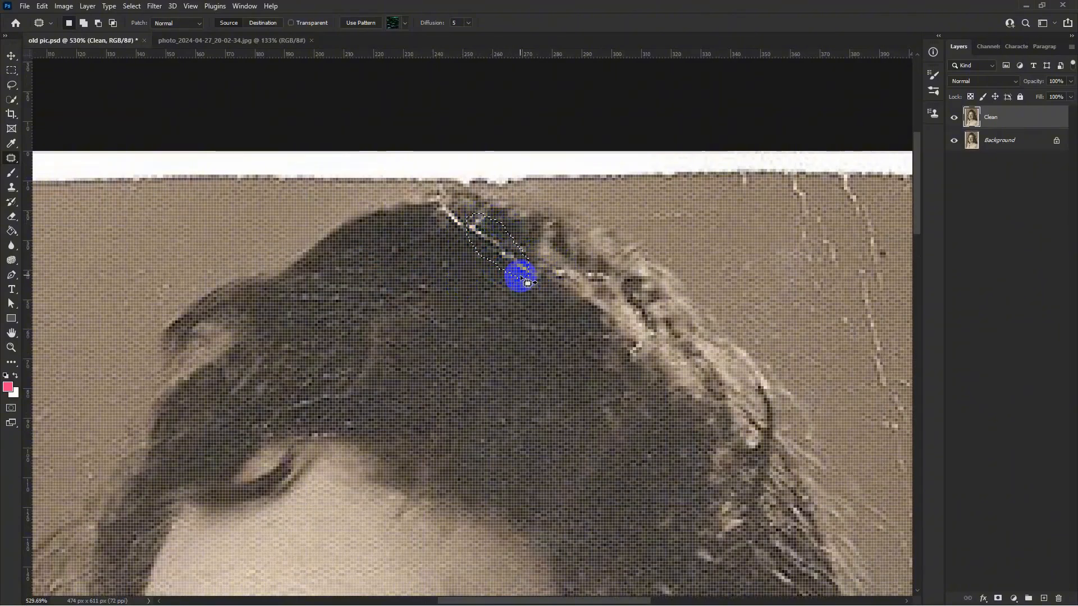
{"action": "key", "text": "shift+BackSpace"}
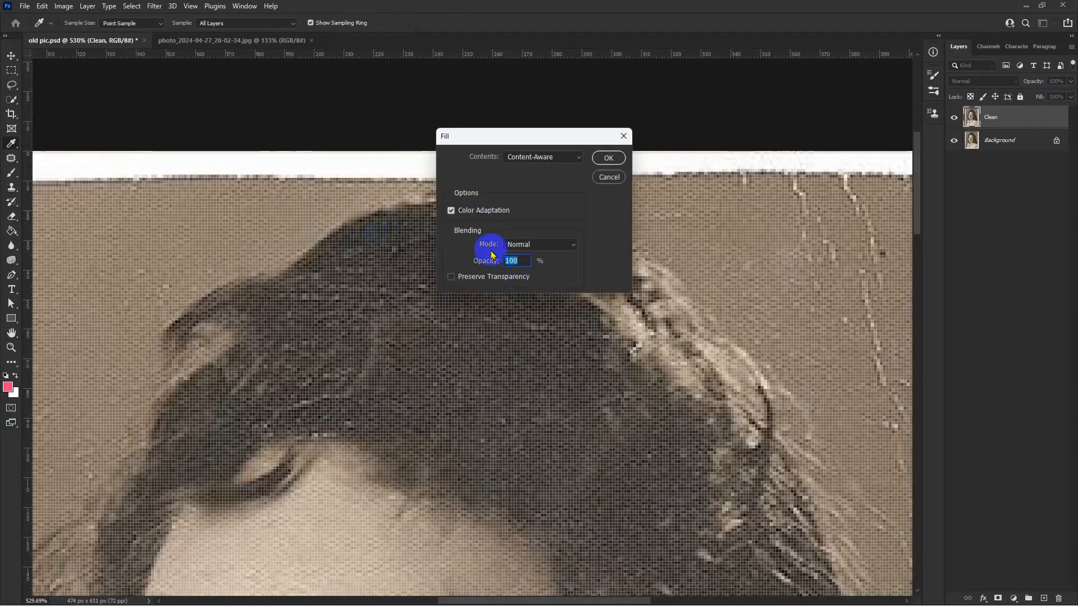
{"action": "left_click", "coordinate": [534, 164]}
{"action": "left_click", "coordinate": [527, 212]}
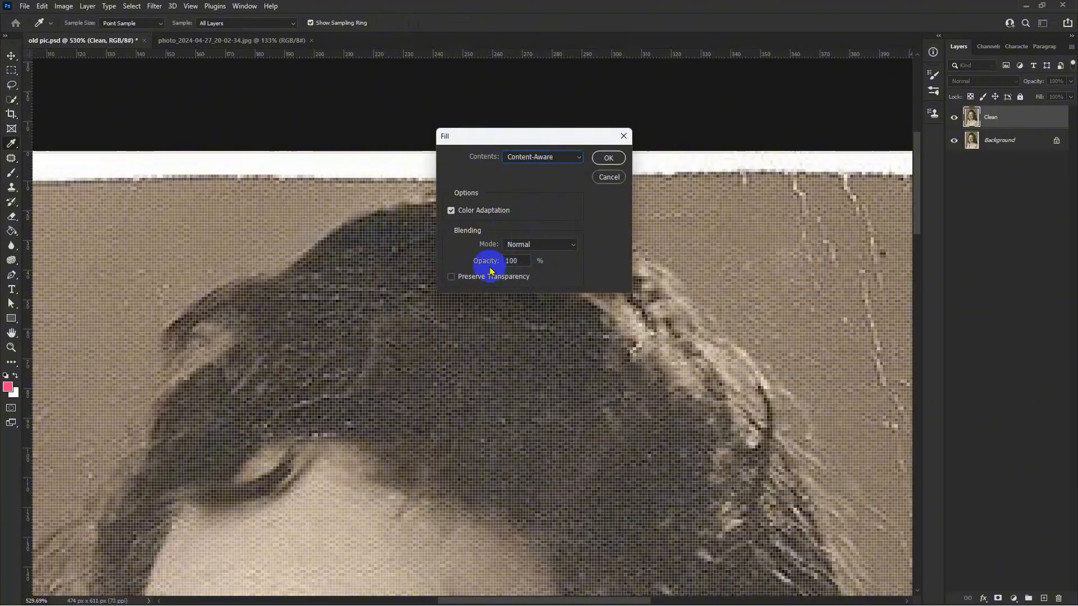
{"action": "left_click", "coordinate": [610, 159]}
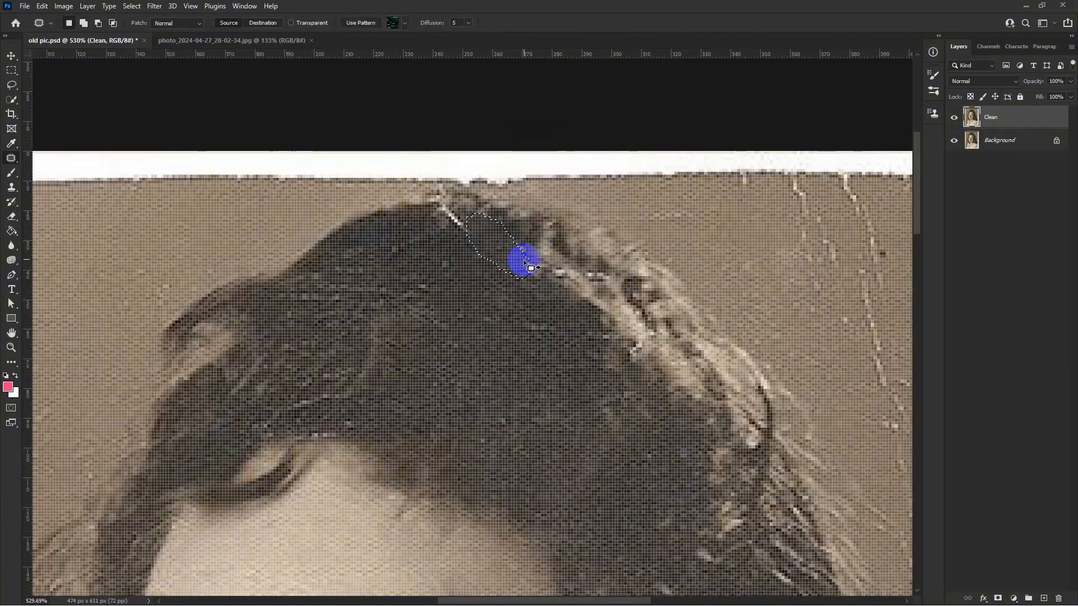
{"action": "scroll", "coordinate": [510, 256], "scroll_direction": "up", "scroll_amount": 2}
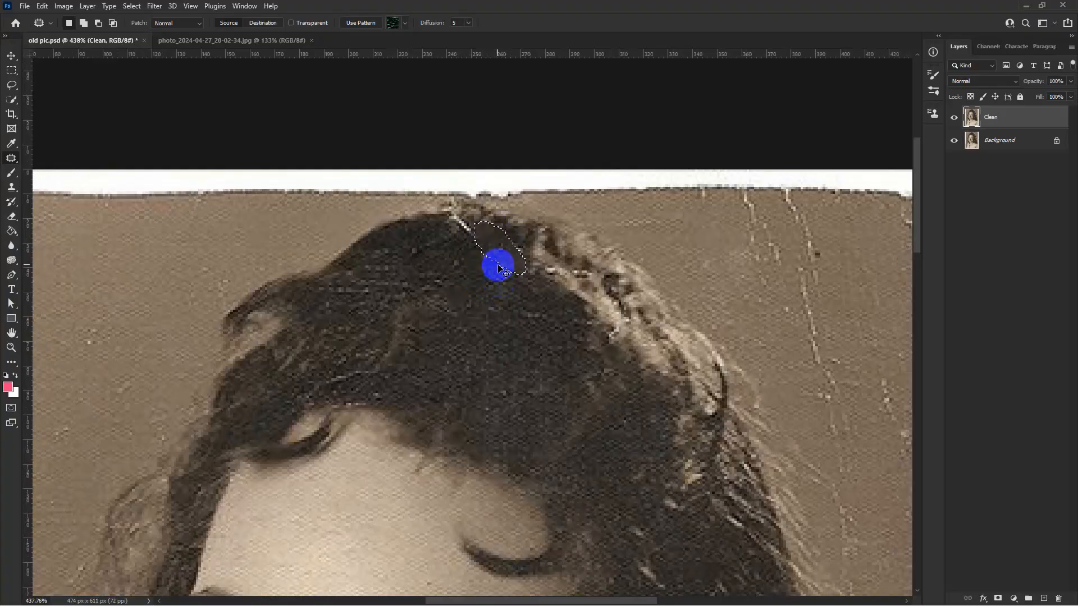
{"action": "left_click", "coordinate": [132, 7]}
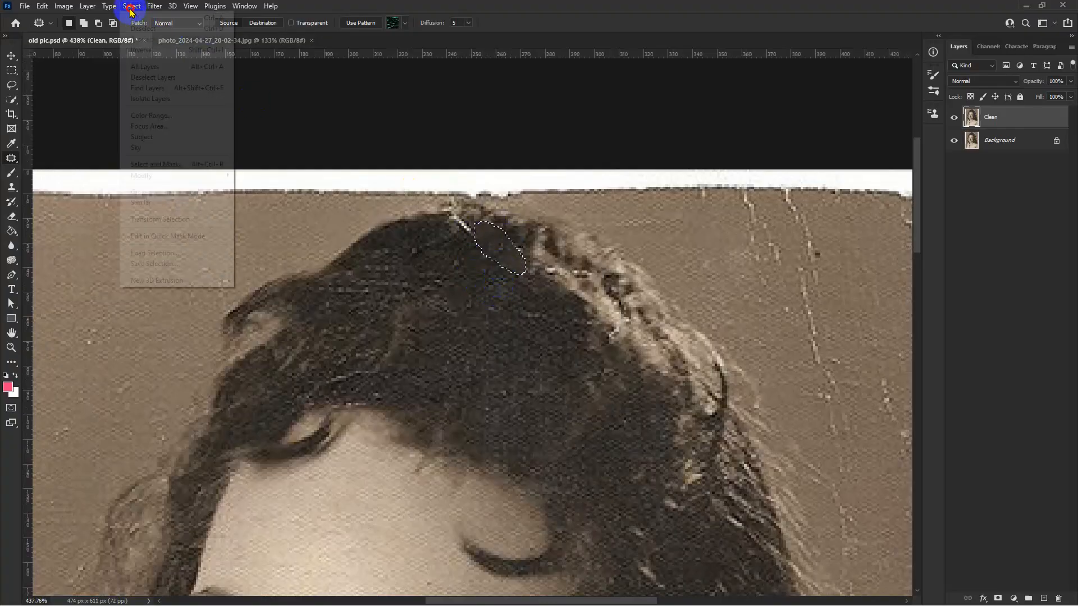
{"action": "left_click", "coordinate": [144, 29]}
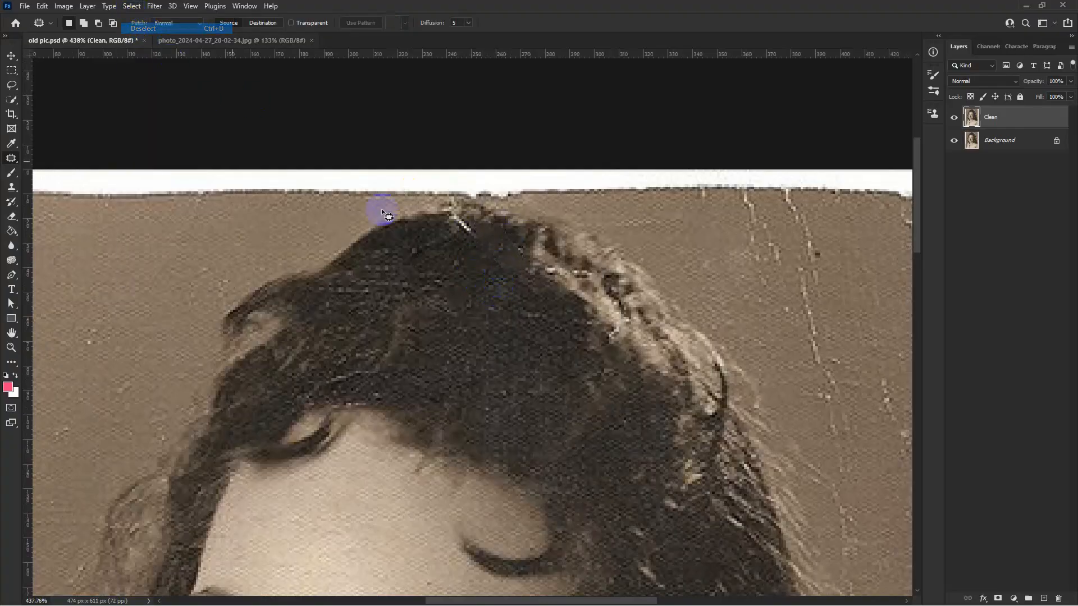
Remove the short remaining piece of scratch at the upper edge of the hair and clear the selection.
{"action": "scroll", "coordinate": [464, 228], "scroll_direction": "up", "scroll_amount": 2}
{"action": "left_click_drag", "start_coordinate": [503, 232], "coordinate": [449, 221]}
{"action": "key", "text": "ctrl+d"}
{"action": "scroll", "coordinate": [459, 221], "scroll_direction": "down", "scroll_amount": 5}
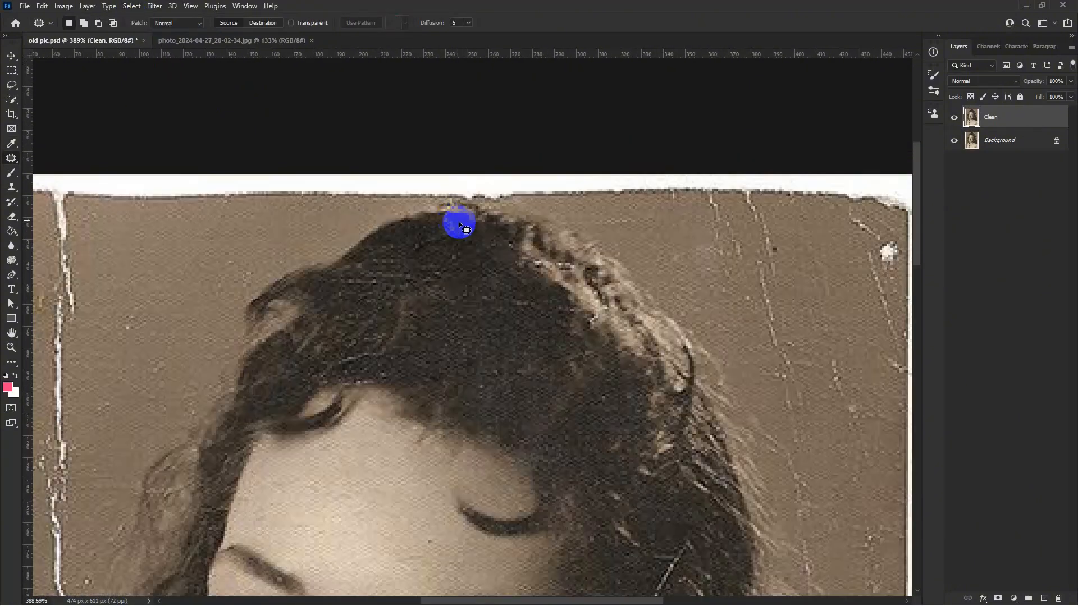
Patch the specks in the dark hair to the right of the forehead curl and clear the selection.
{"action": "left_click_drag", "start_coordinate": [469, 328], "coordinate": [483, 257]}
{"action": "scroll", "coordinate": [588, 389], "scroll_direction": "up", "scroll_amount": 2}
{"action": "mouse_move", "coordinate": [589, 389]}
{"action": "left_mouse_down"}
{"action": "mouse_move", "coordinate": [587, 231]}
{"action": "mouse_move", "coordinate": [591, 242]}
{"action": "left_mouse_up"}
{"action": "scroll", "coordinate": [568, 195], "scroll_direction": "up", "scroll_amount": 2}
{"action": "left_click_drag", "start_coordinate": [567, 182], "coordinate": [566, 186]}
{"action": "mouse_move", "coordinate": [571, 196]}
{"action": "left_mouse_down"}
{"action": "mouse_move", "coordinate": [563, 261]}
{"action": "mouse_move", "coordinate": [545, 248]}
{"action": "mouse_move", "coordinate": [600, 206]}
{"action": "mouse_move", "coordinate": [568, 167]}
{"action": "mouse_move", "coordinate": [570, 247]}
{"action": "left_mouse_up"}
{"action": "key", "text": "ctrl+d"}
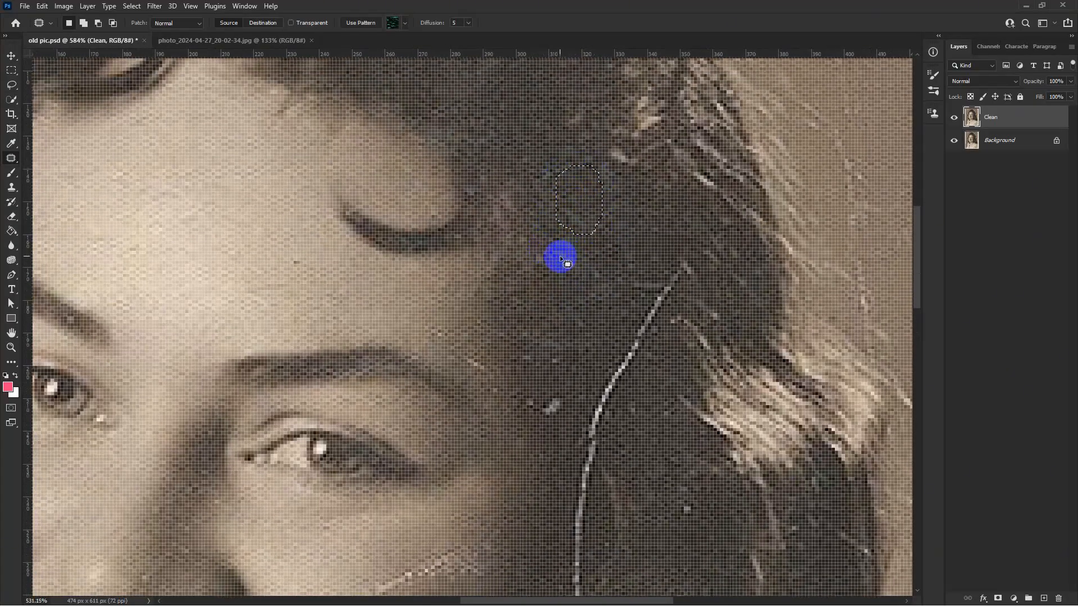
Patch the white spot in the hair beside the right eyebrow with clean dark hair, and clear the selection.
{"action": "scroll", "coordinate": [561, 257], "scroll_direction": "down", "scroll_amount": 3}
{"action": "scroll", "coordinate": [539, 341], "scroll_direction": "up", "scroll_amount": 2}
{"action": "left_click_drag", "start_coordinate": [526, 383], "coordinate": [527, 399]}
{"action": "left_click_drag", "start_coordinate": [543, 350], "coordinate": [557, 343]}
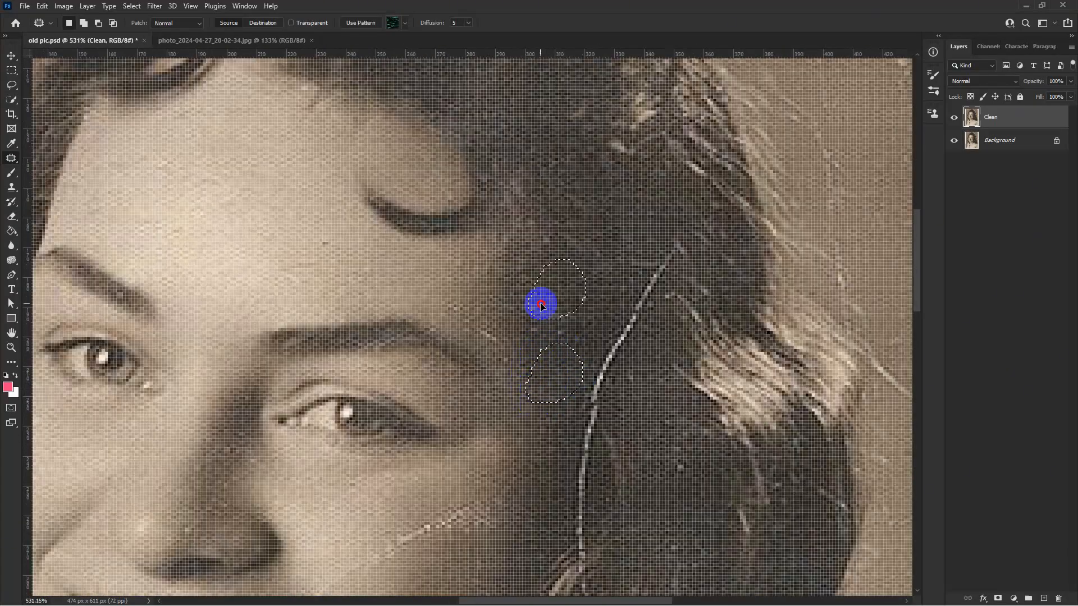
{"action": "left_click_drag", "start_coordinate": [12, 158], "coordinate": [56, 179]}
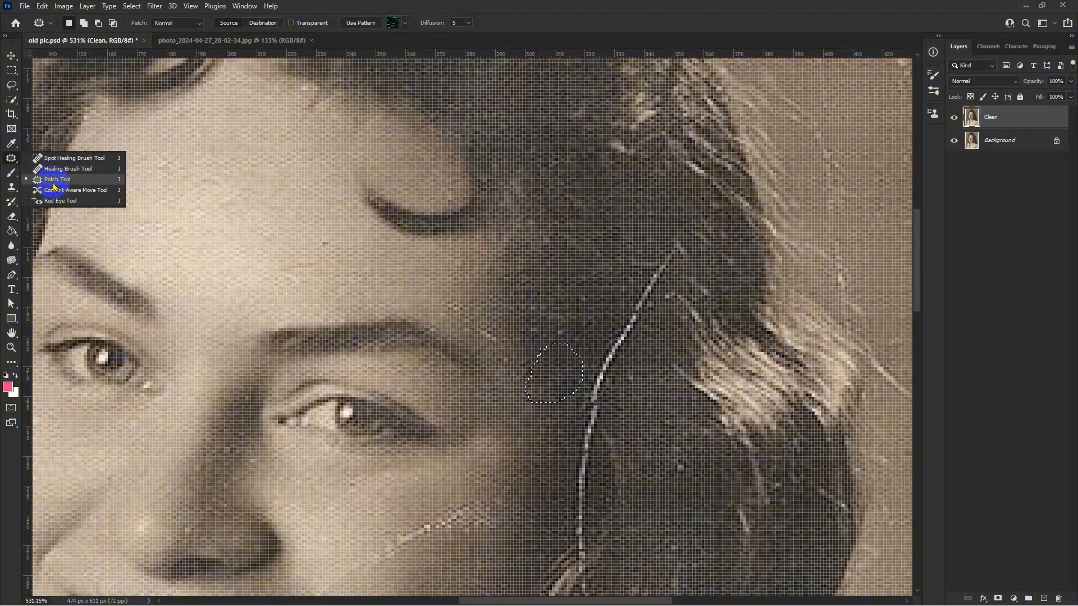
{"action": "left_click", "coordinate": [54, 181]}
{"action": "scroll", "coordinate": [433, 351], "scroll_direction": "down", "scroll_amount": 2}
{"action": "key", "text": "ctrl+d"}
Outline the diagonal scratch across the right cheek with the Patch tool, fill it with Content-Aware, and clear the selection.
{"action": "scroll", "coordinate": [571, 355], "scroll_direction": "down", "scroll_amount": 3}
{"action": "left_click_drag", "start_coordinate": [555, 393], "coordinate": [554, 368]}
{"action": "scroll", "coordinate": [502, 312], "scroll_direction": "down", "scroll_amount": 2}
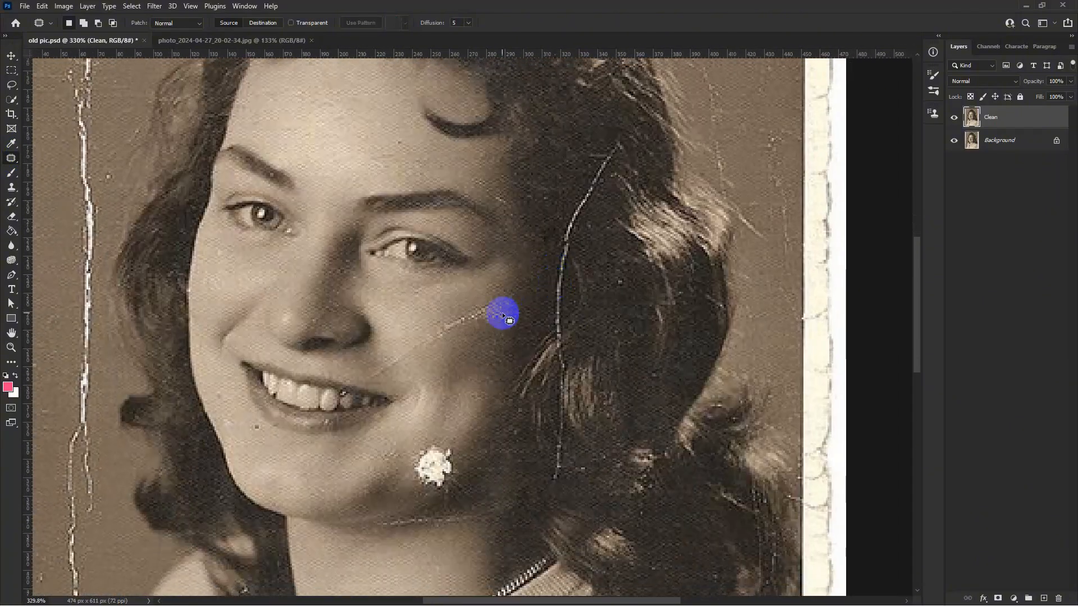
{"action": "scroll", "coordinate": [517, 309], "scroll_direction": "up", "scroll_amount": 3}
{"action": "scroll", "coordinate": [532, 306], "scroll_direction": "down", "scroll_amount": 2}
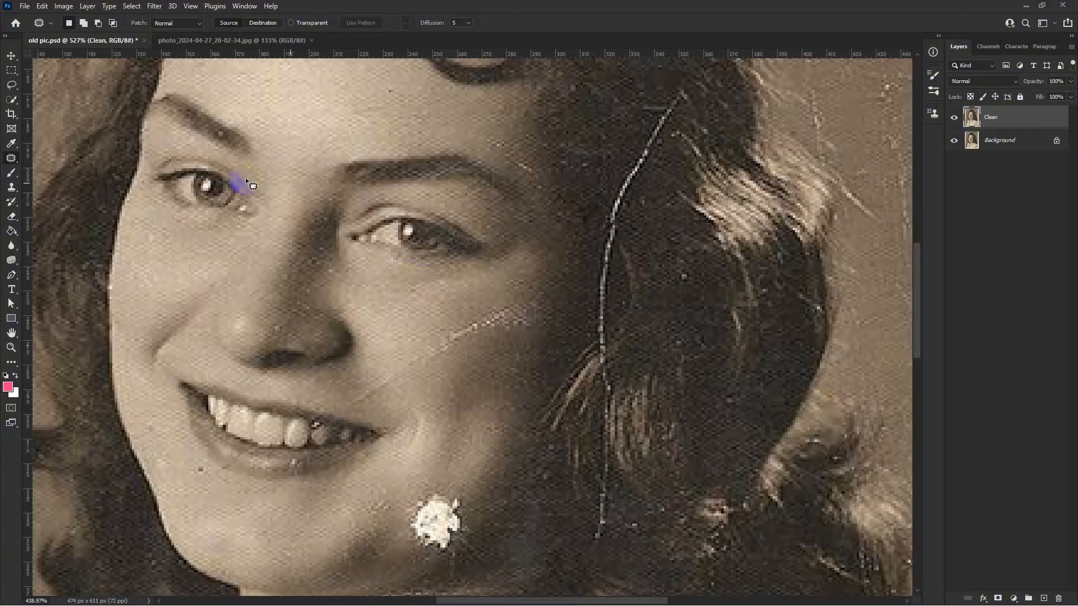
{"action": "left_click_drag", "start_coordinate": [12, 159], "coordinate": [51, 182]}
{"action": "left_click", "coordinate": [52, 181]}
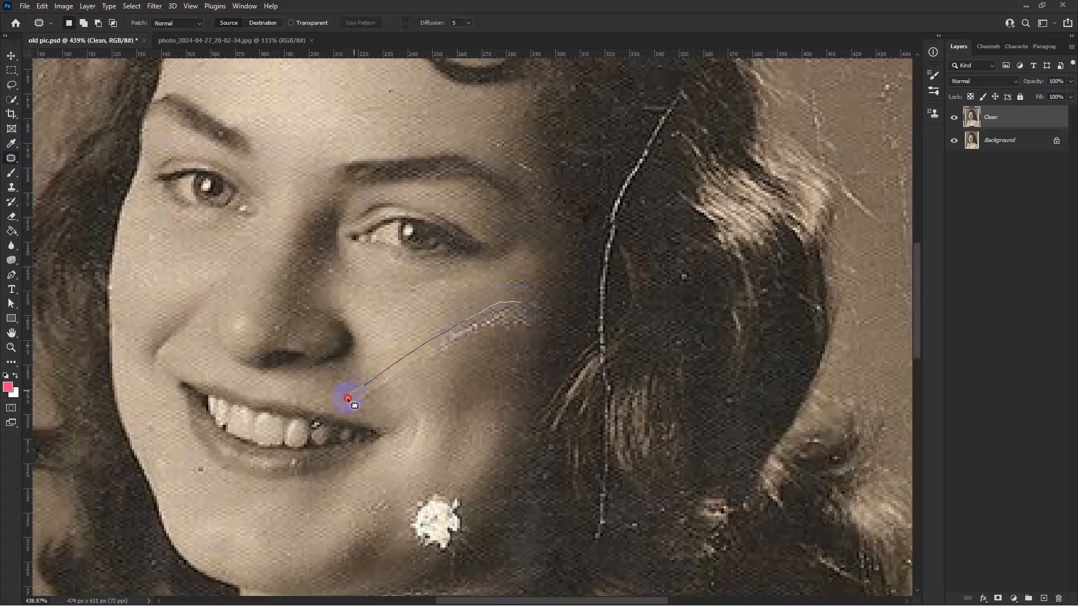
{"action": "left_click_drag", "start_coordinate": [462, 348], "coordinate": [532, 310]}
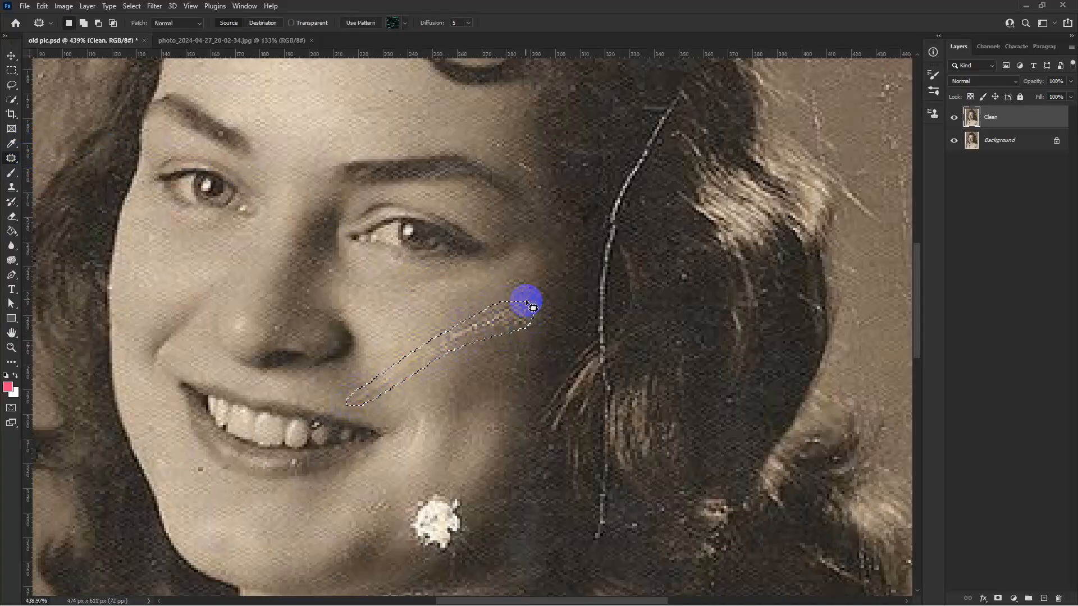
{"action": "key", "text": "shift+BackSpace"}
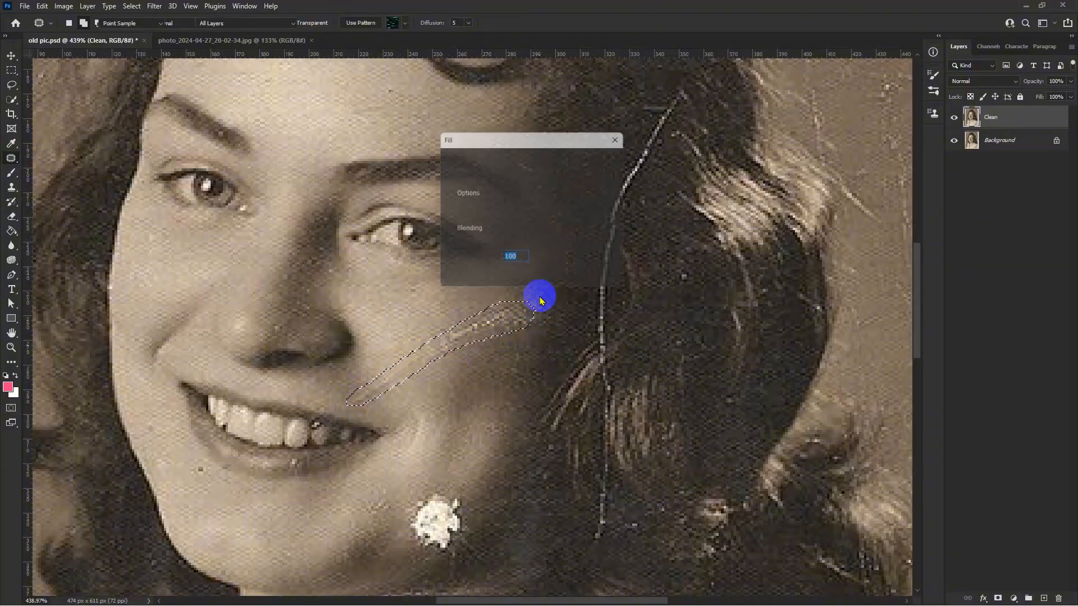
{"action": "key", "text": "Return"}
{"action": "key", "text": "ctrl+d"}
Compare the repairs with the original by hiding and showing the Clean layer.
{"action": "left_click_drag", "start_coordinate": [528, 304], "coordinate": [534, 275]}
{"action": "scroll", "coordinate": [546, 264], "scroll_direction": "up", "scroll_amount": 2}
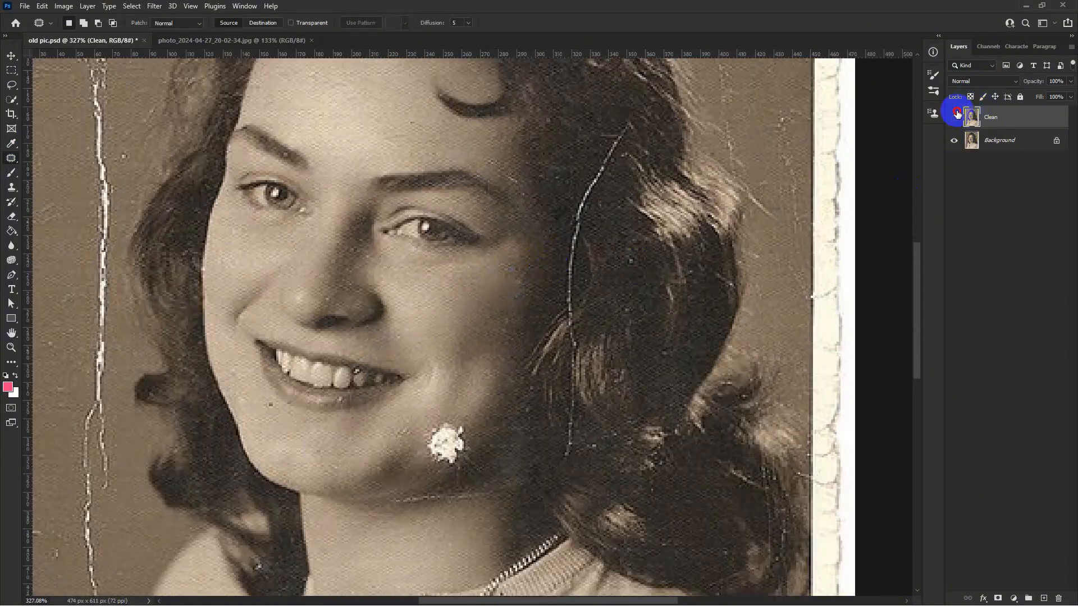
{"action": "left_click", "coordinate": [954, 116]}
{"action": "left_click", "coordinate": [954, 117]}
{"action": "left_click", "coordinate": [954, 117]}
{"action": "left_click", "coordinate": [955, 117]}
Outline the upper part of the long curved scratch in the right-hand hair, fill it with Content-Aware, and deselect.
{"action": "scroll", "coordinate": [646, 155], "scroll_direction": "up", "scroll_amount": 2}
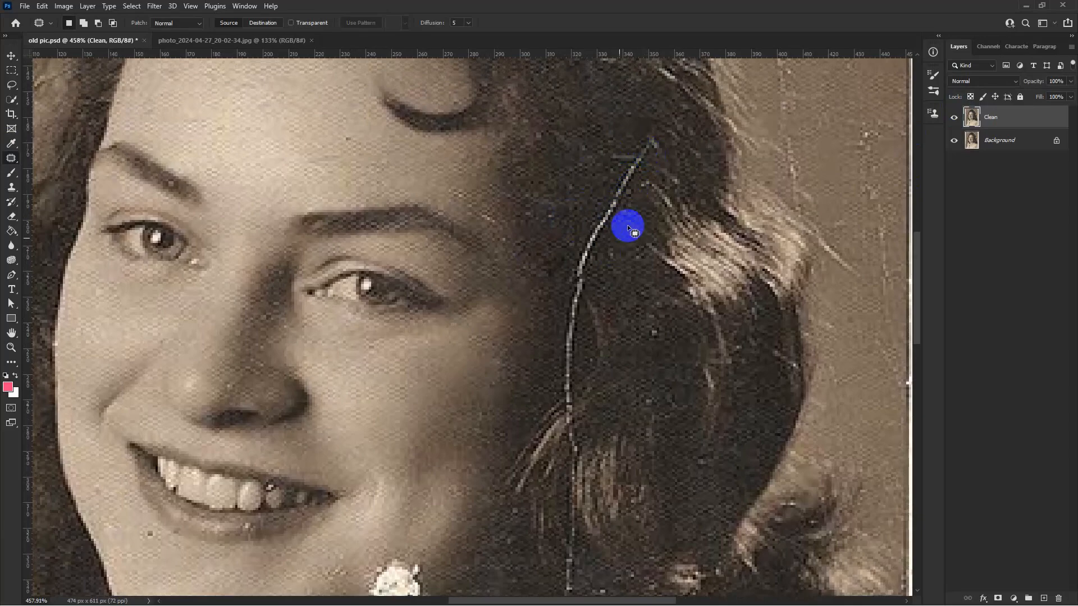
{"action": "scroll", "coordinate": [629, 219], "scroll_direction": "down", "scroll_amount": 1}
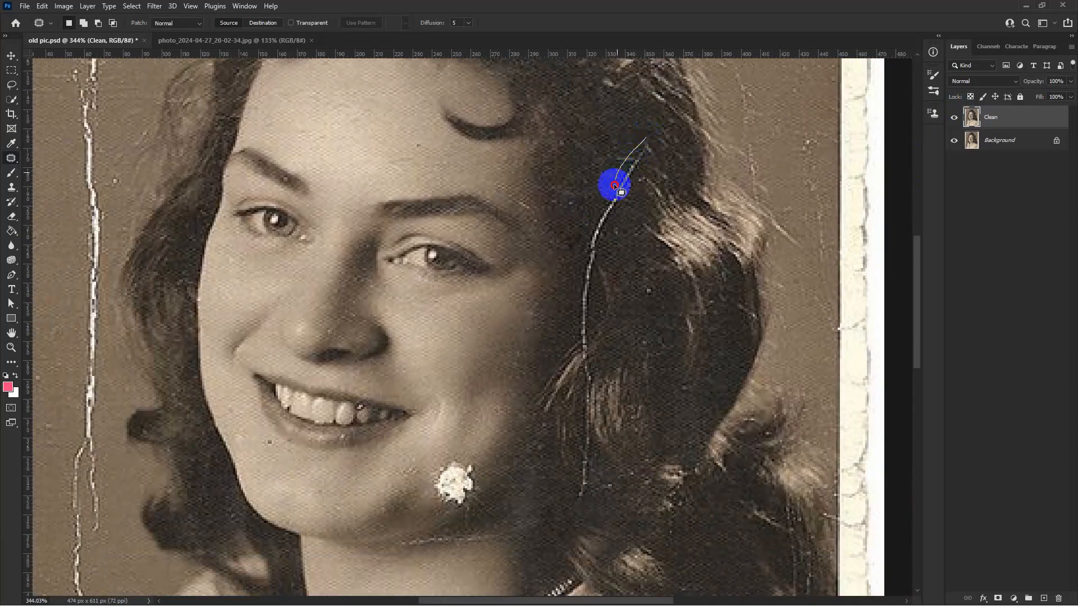
{"action": "mouse_move", "coordinate": [587, 234]}
{"action": "left_mouse_down"}
{"action": "mouse_move", "coordinate": [577, 303]}
{"action": "mouse_move", "coordinate": [650, 142]}
{"action": "left_mouse_up"}
{"action": "key", "text": "shift+BackSpace"}
{"action": "key", "text": "Return"}
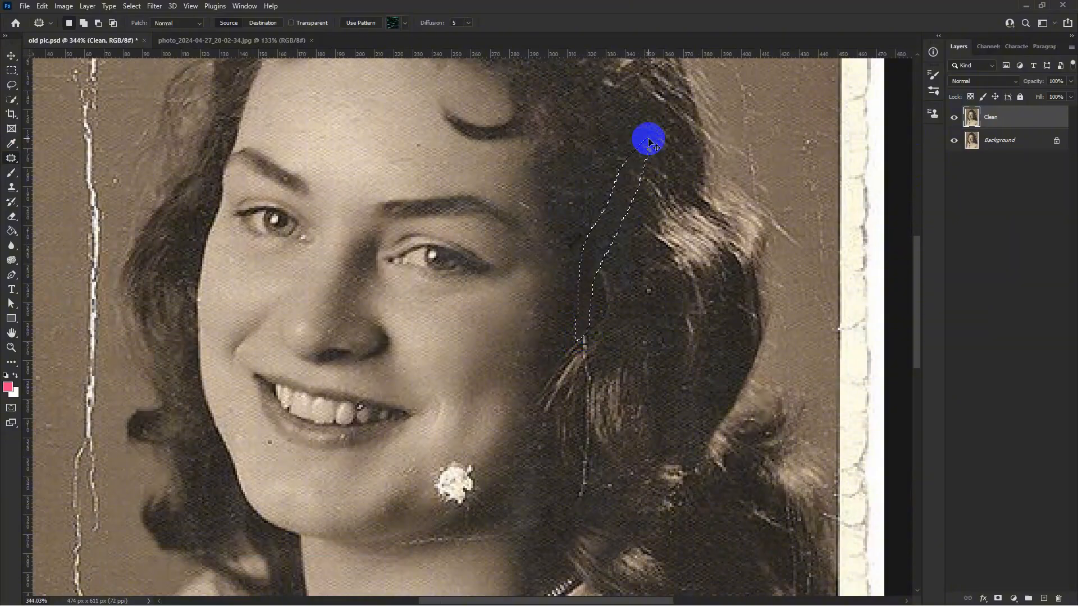
{"action": "key", "text": "ctrl+d"}
Remove the rest of the long scratch running down through the hair beside the cheek, and clear the selection.
{"action": "scroll", "coordinate": [621, 167], "scroll_direction": "down", "scroll_amount": 1}
{"action": "scroll", "coordinate": [621, 168], "scroll_direction": "down", "scroll_amount": 1}
{"action": "scroll", "coordinate": [561, 337], "scroll_direction": "up", "scroll_amount": 3}
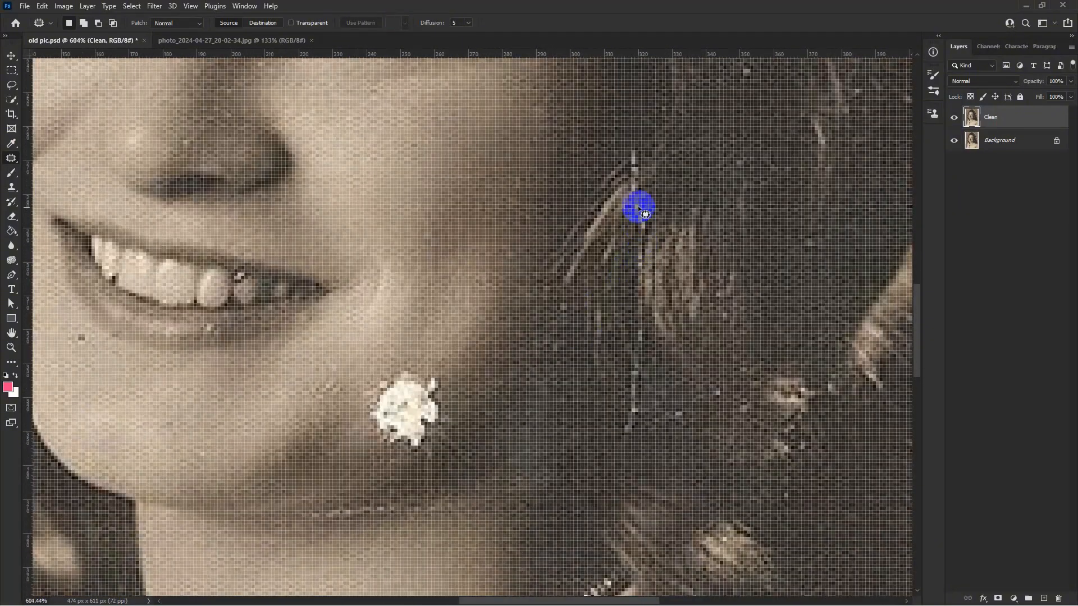
{"action": "mouse_move", "coordinate": [638, 240]}
{"action": "left_mouse_down"}
{"action": "mouse_move", "coordinate": [654, 222]}
{"action": "mouse_move", "coordinate": [646, 228]}
{"action": "mouse_move", "coordinate": [617, 200]}
{"action": "mouse_move", "coordinate": [640, 209]}
{"action": "left_mouse_up"}
{"action": "scroll", "coordinate": [631, 281], "scroll_direction": "down", "scroll_amount": 3}
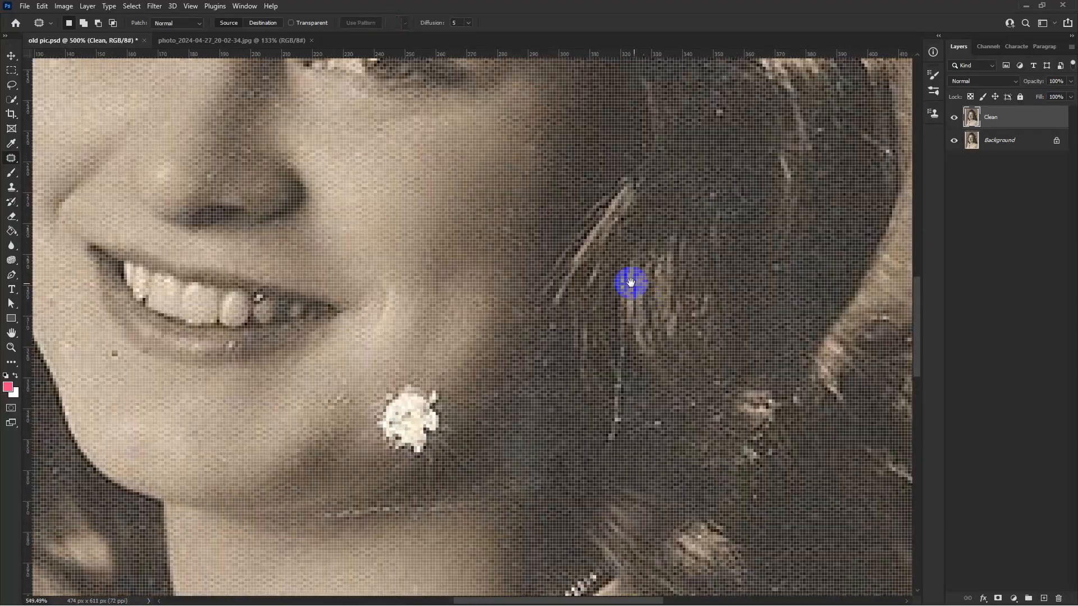
{"action": "mouse_move", "coordinate": [619, 304]}
{"action": "left_mouse_down"}
{"action": "mouse_move", "coordinate": [623, 342]}
{"action": "mouse_move", "coordinate": [657, 356]}
{"action": "left_mouse_up"}
{"action": "key", "text": "ctrl+d"}
Inspect the lower portrait and the top of the hair for remaining scratches and specks.
{"action": "scroll", "coordinate": [594, 310], "scroll_direction": "down", "scroll_amount": 5}
{"action": "left_click_drag", "start_coordinate": [594, 310], "coordinate": [593, 209]}
{"action": "scroll", "coordinate": [452, 236], "scroll_direction": "up", "scroll_amount": 3}
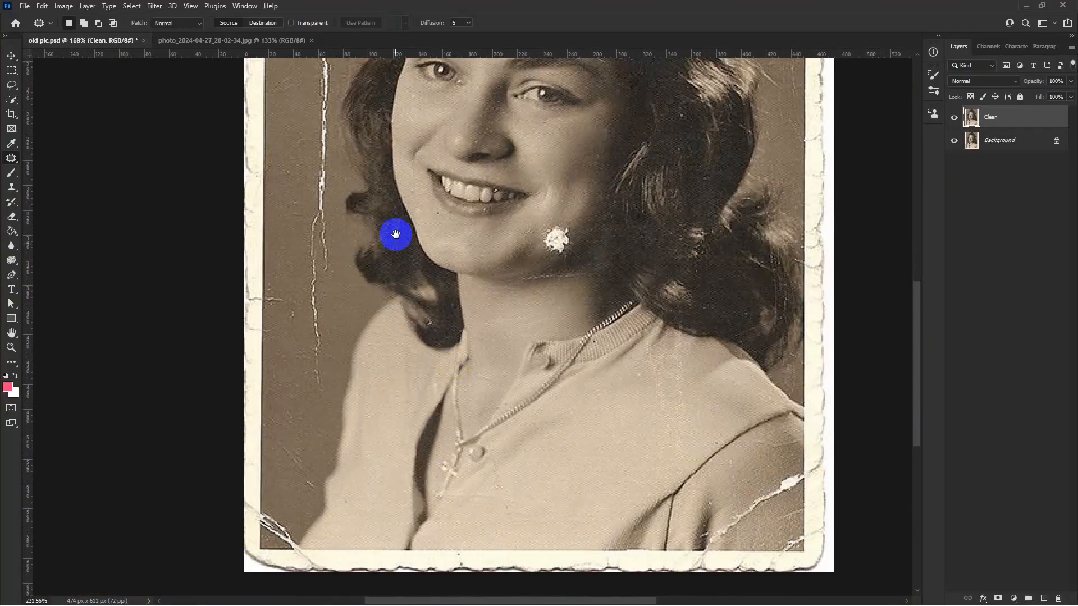
{"action": "left_click_drag", "start_coordinate": [426, 178], "coordinate": [443, 400]}
{"action": "left_click_drag", "start_coordinate": [498, 194], "coordinate": [453, 359]}
{"action": "scroll", "coordinate": [494, 242], "scroll_direction": "up", "scroll_amount": 5}
{"action": "scroll", "coordinate": [494, 241], "scroll_direction": "up", "scroll_amount": 3}
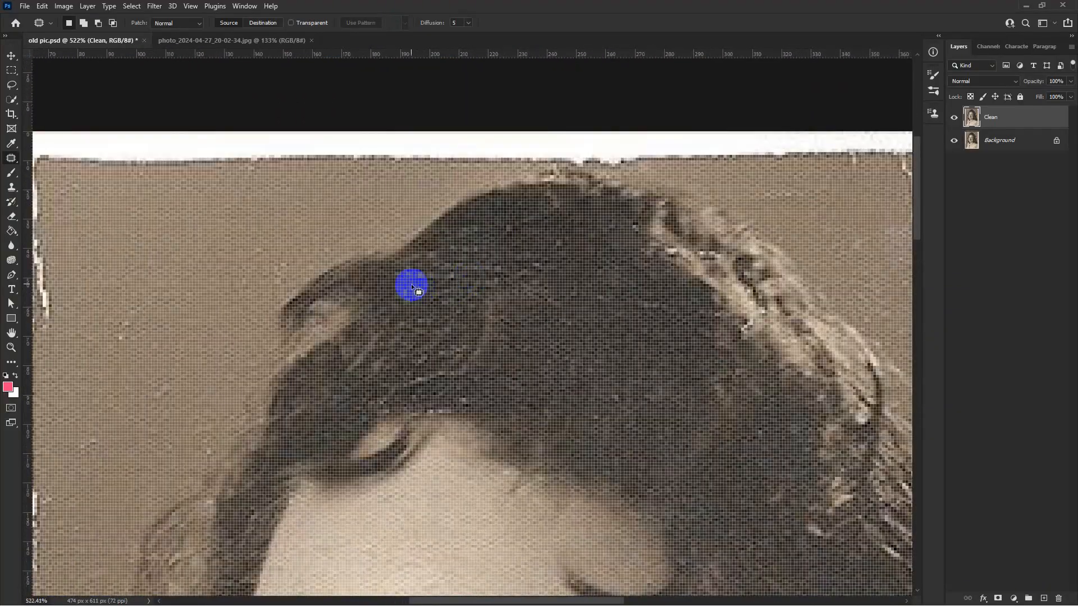
Patch the light specks in the hair above the forehead and along the right-hand side of the head with clean hair.
{"action": "mouse_move", "coordinate": [412, 285]}
{"action": "left_mouse_down"}
{"action": "mouse_move", "coordinate": [469, 277]}
{"action": "mouse_move", "coordinate": [397, 270]}
{"action": "mouse_move", "coordinate": [457, 275]}
{"action": "mouse_move", "coordinate": [463, 311]}
{"action": "left_mouse_up"}
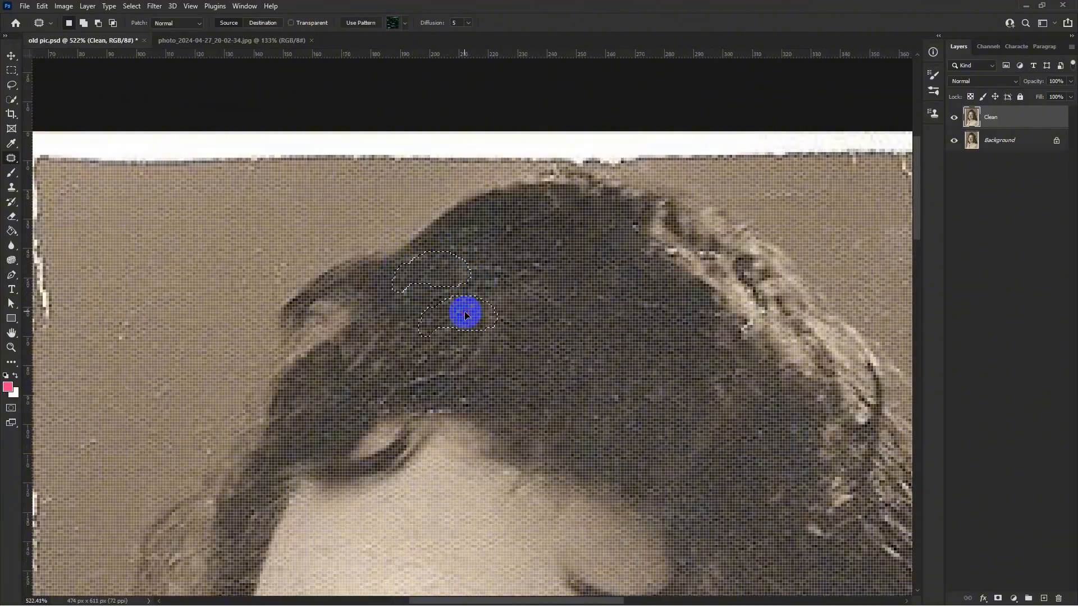
{"action": "key", "text": "ctrl+d"}
{"action": "scroll", "coordinate": [449, 326], "scroll_direction": "down", "scroll_amount": 1}
{"action": "scroll", "coordinate": [582, 299], "scroll_direction": "up", "scroll_amount": 1}
{"action": "scroll", "coordinate": [654, 284], "scroll_direction": "down", "scroll_amount": 3}
{"action": "left_click_drag", "start_coordinate": [708, 301], "coordinate": [714, 362]}
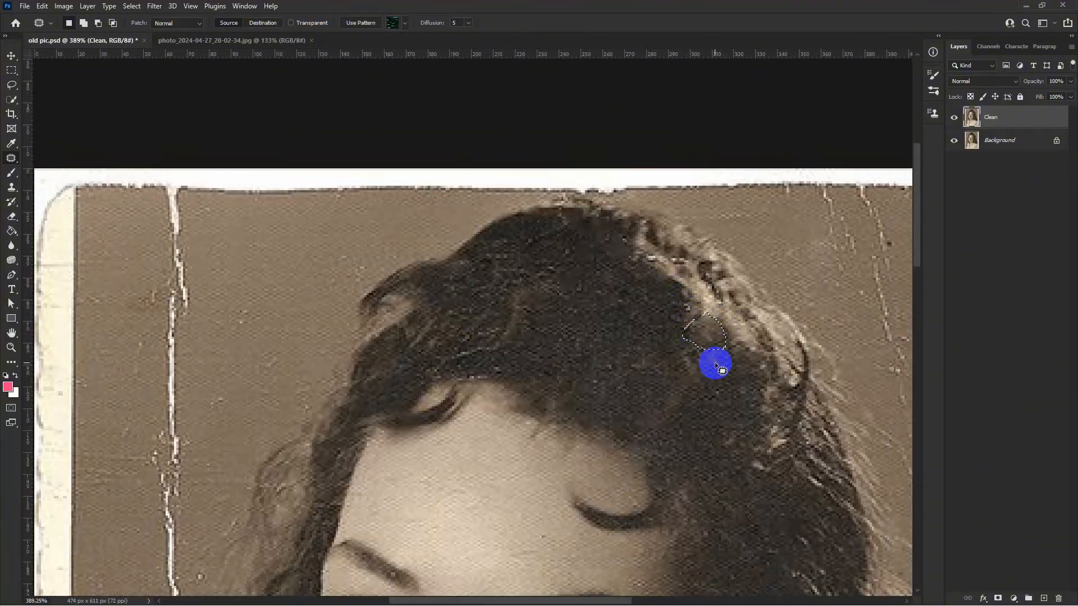
Patch the small blemishes on the left side of the chin with clean skin, and deselect.
{"action": "scroll", "coordinate": [715, 362], "scroll_direction": "down", "scroll_amount": 3}
{"action": "mouse_move", "coordinate": [674, 533]}
{"action": "left_mouse_down"}
{"action": "mouse_move", "coordinate": [580, 312]}
{"action": "mouse_move", "coordinate": [623, 219]}
{"action": "left_mouse_up"}
{"action": "scroll", "coordinate": [427, 418], "scroll_direction": "up", "scroll_amount": 6}
{"action": "left_click_drag", "start_coordinate": [382, 368], "coordinate": [409, 400]}
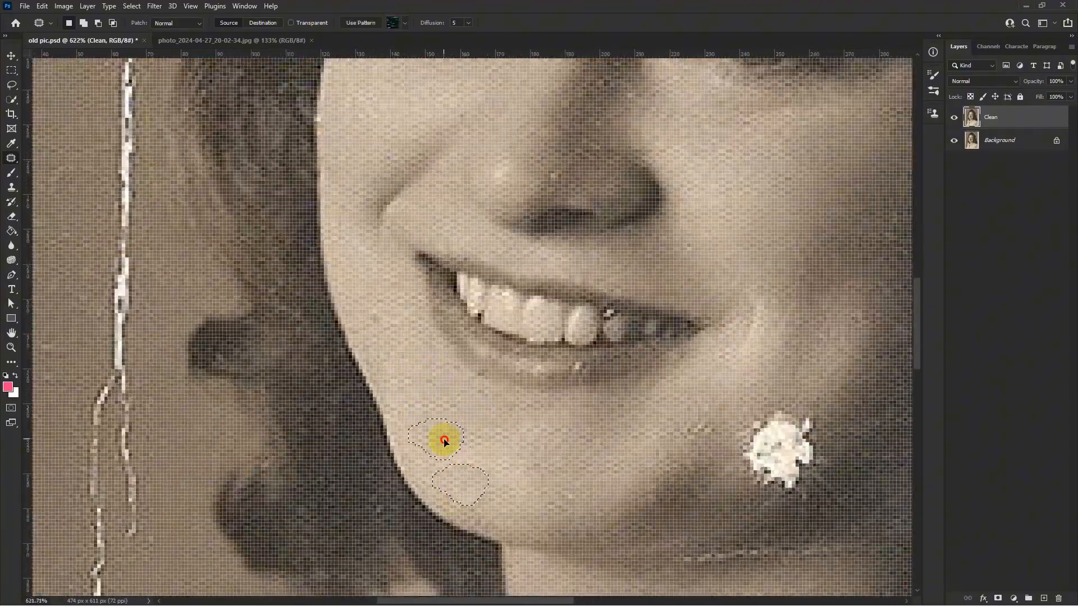
{"action": "scroll", "coordinate": [445, 440], "scroll_direction": "down", "scroll_amount": 4}
{"action": "mouse_move", "coordinate": [564, 84]}
{"action": "left_mouse_down"}
{"action": "mouse_move", "coordinate": [534, 304]}
{"action": "mouse_move", "coordinate": [521, 307]}
{"action": "left_mouse_up"}
{"action": "scroll", "coordinate": [539, 306], "scroll_direction": "up", "scroll_amount": 3}
{"action": "key", "text": "ctrl+d"}
Choose the Patch Tool for the large white spot on the lower cheek, and save the document.
{"action": "scroll", "coordinate": [525, 306], "scroll_direction": "down", "scroll_amount": 7}
{"action": "left_click_drag", "start_coordinate": [572, 255], "coordinate": [570, 314]}
{"action": "scroll", "coordinate": [546, 337], "scroll_direction": "up", "scroll_amount": 2}
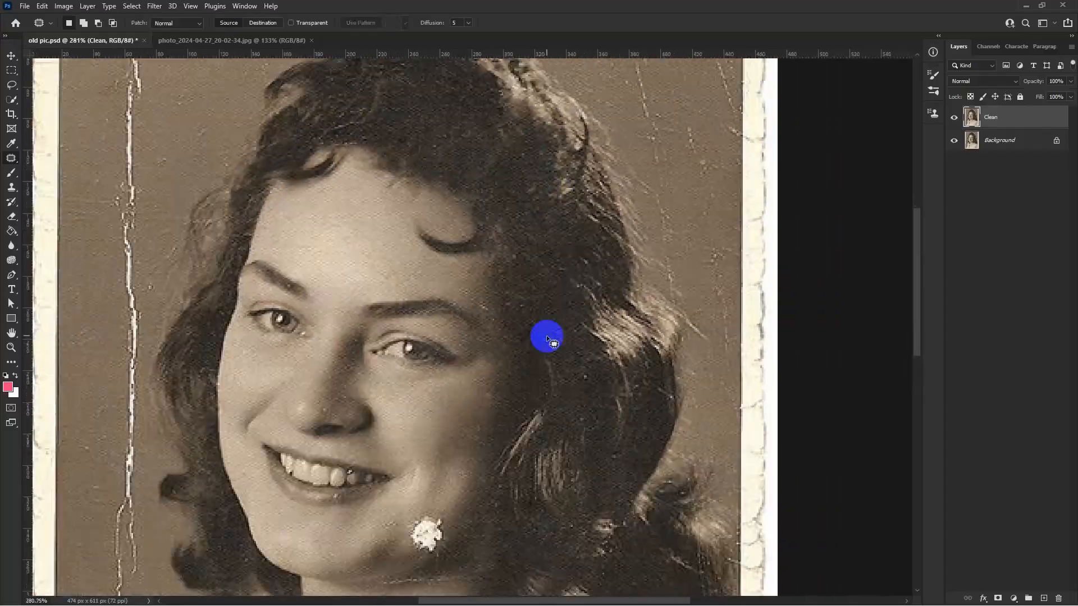
{"action": "left_click_drag", "start_coordinate": [462, 506], "coordinate": [552, 270]}
{"action": "scroll", "coordinate": [549, 272], "scroll_direction": "up", "scroll_amount": 9}
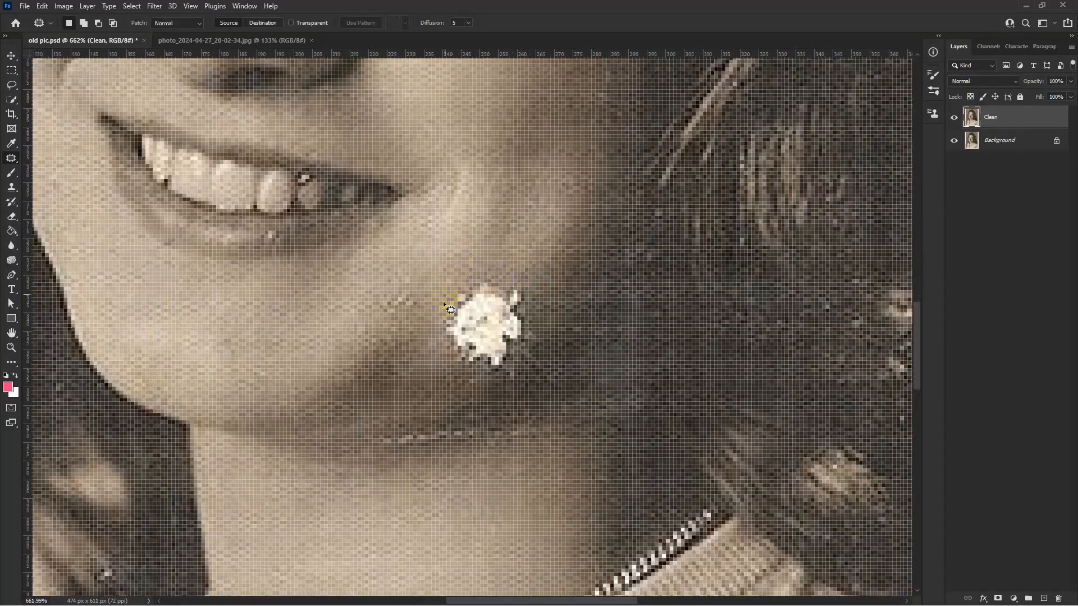
{"action": "scroll", "coordinate": [482, 272], "scroll_direction": "down", "scroll_amount": 5}
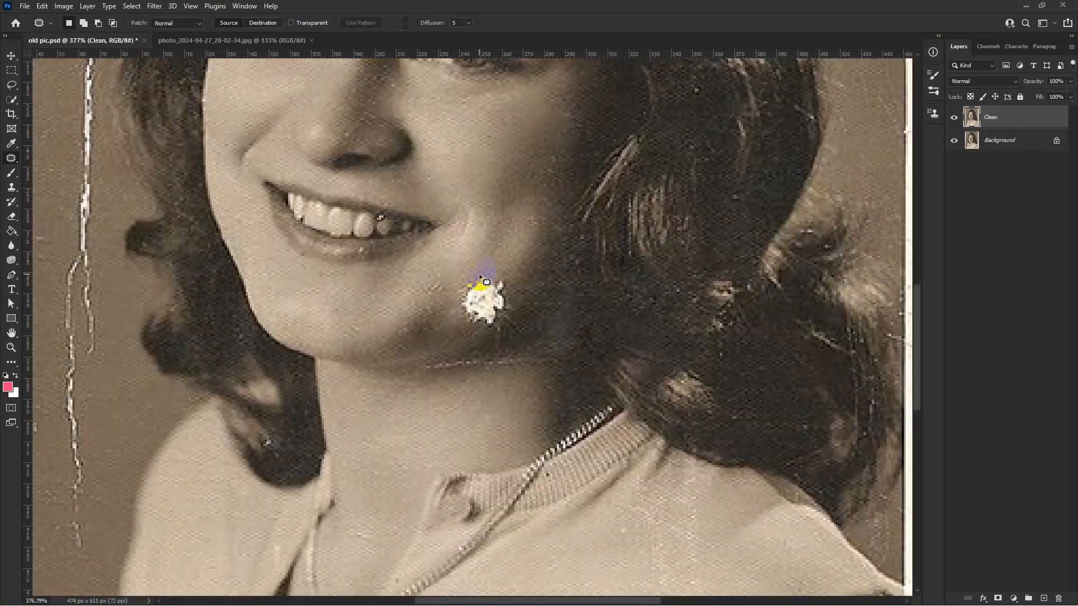
{"action": "right_click", "coordinate": [10, 156]}
{"action": "left_click", "coordinate": [71, 179]}
{"action": "key", "text": "ctrl+s"}
Outline the large white spot on the lower cheek, fill it with Content-Aware at 100% opacity, and deselect.
{"action": "mouse_move", "coordinate": [459, 301]}
{"action": "left_mouse_down"}
{"action": "mouse_move", "coordinate": [483, 325]}
{"action": "mouse_move", "coordinate": [510, 315]}
{"action": "mouse_move", "coordinate": [514, 285]}
{"action": "left_mouse_up"}
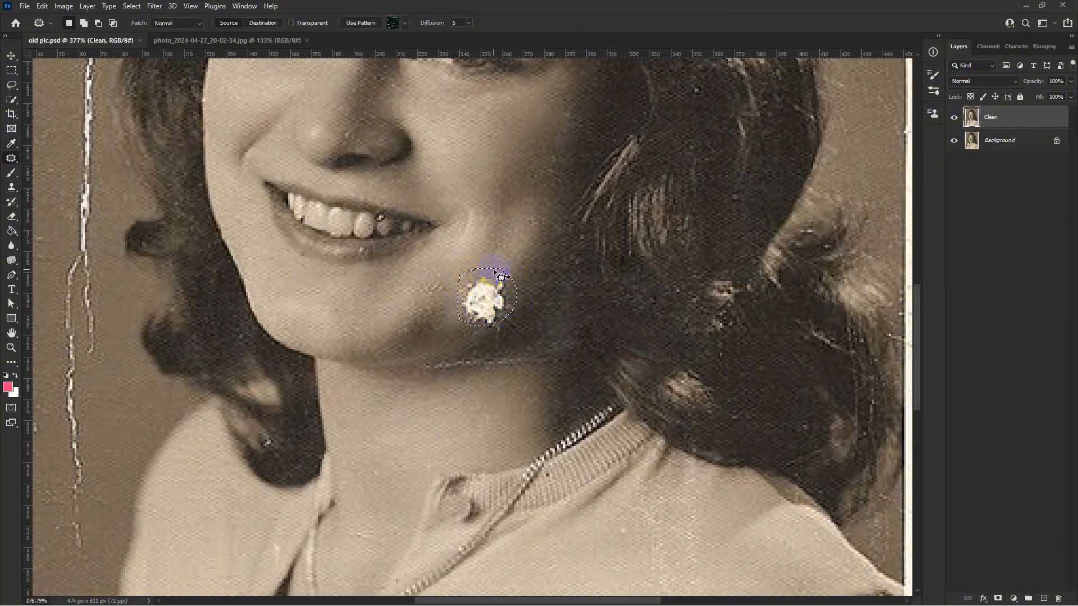
{"action": "key", "text": "shift+BackSpace"}
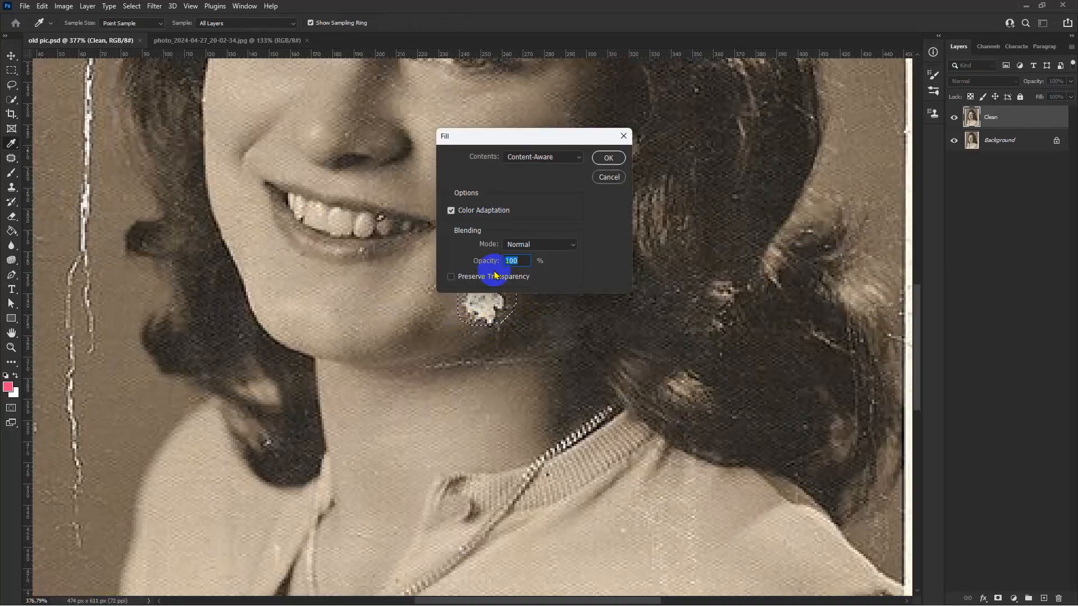
{"action": "key", "text": "Return"}
{"action": "left_click", "coordinate": [486, 559]}
Patch the uneven dark smudge left on the filled area of the lower cheek, and clear the selection.
{"action": "scroll", "coordinate": [463, 386], "scroll_direction": "down", "scroll_amount": 4}
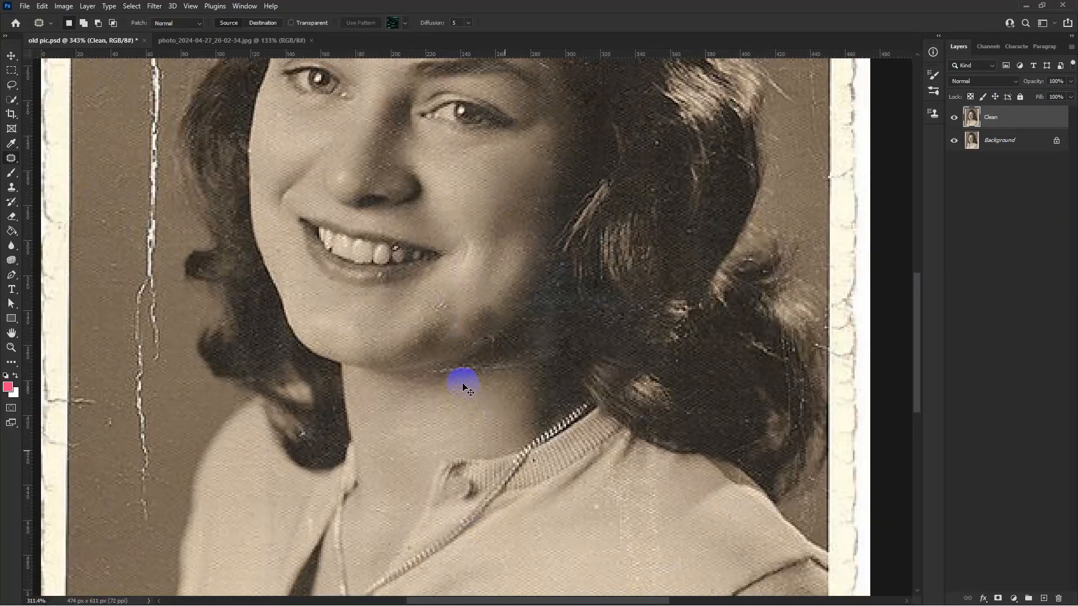
{"action": "scroll", "coordinate": [471, 323], "scroll_direction": "up", "scroll_amount": 10}
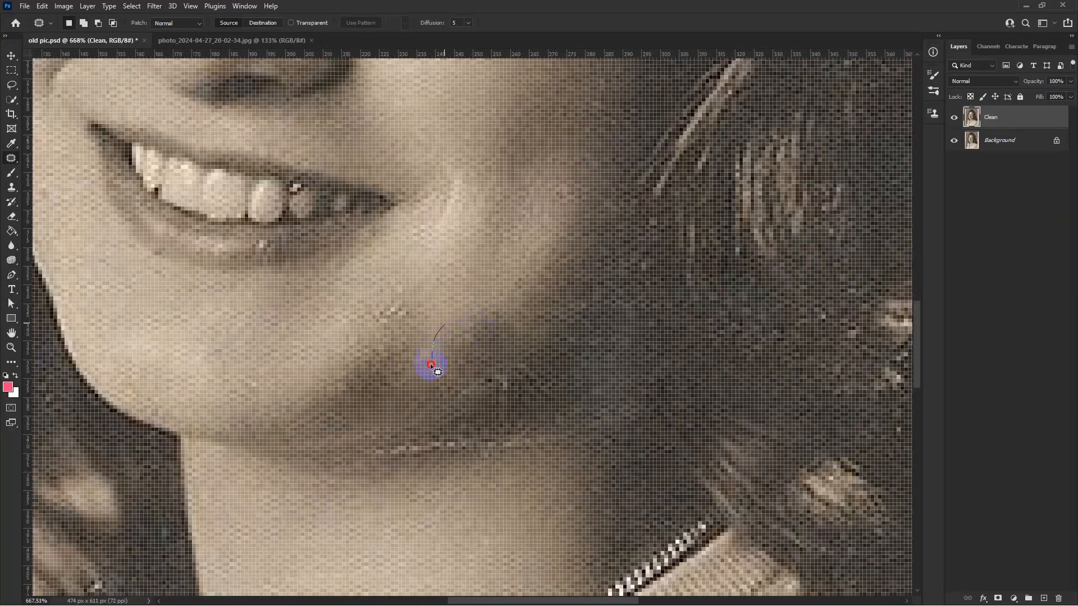
{"action": "mouse_move", "coordinate": [431, 365]}
{"action": "left_mouse_down"}
{"action": "mouse_move", "coordinate": [481, 313]}
{"action": "mouse_move", "coordinate": [452, 323]}
{"action": "left_mouse_up"}
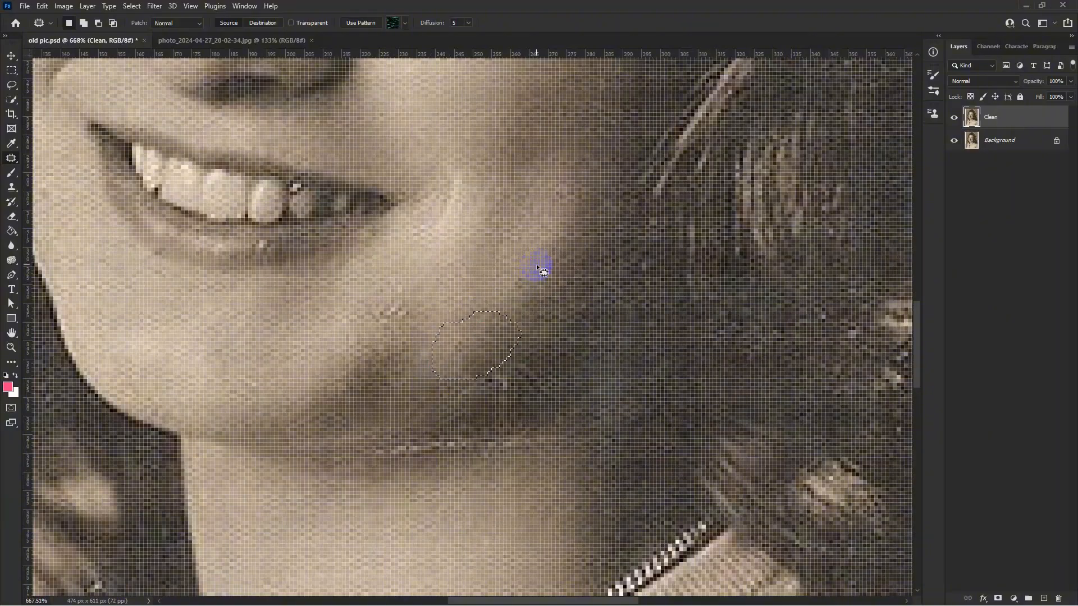
{"action": "scroll", "coordinate": [538, 269], "scroll_direction": "down", "scroll_amount": 7}
{"action": "key", "text": "ctrl+d"}
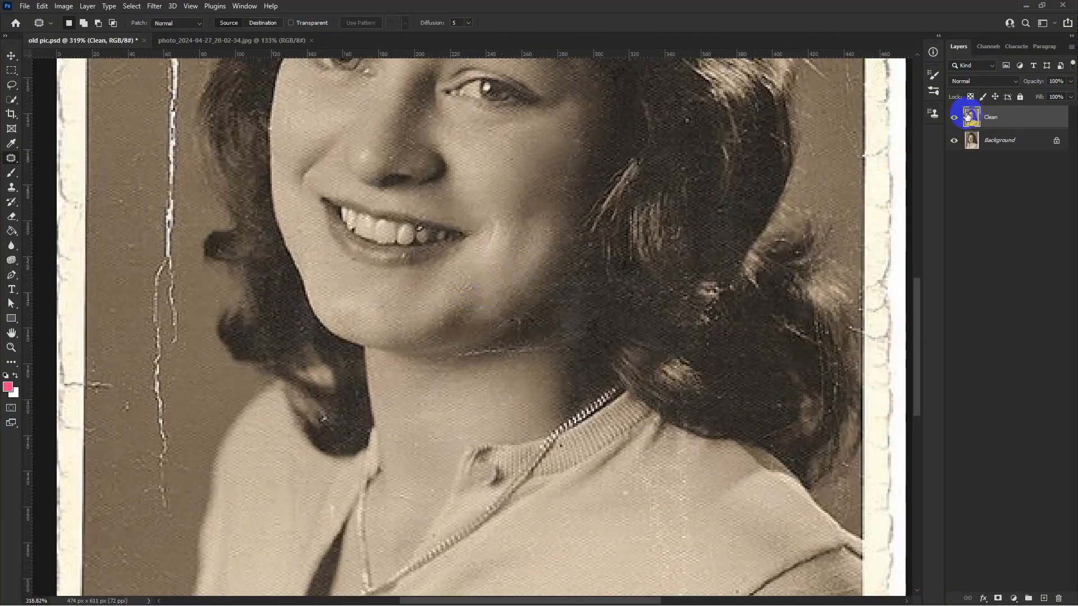
Compare the repaired cheek with the original by repeatedly hiding and showing the Clean layer.
{"action": "left_click", "coordinate": [953, 119]}
{"action": "left_click", "coordinate": [953, 119]}
{"action": "left_click", "coordinate": [953, 120]}
{"action": "left_click", "coordinate": [954, 119]}
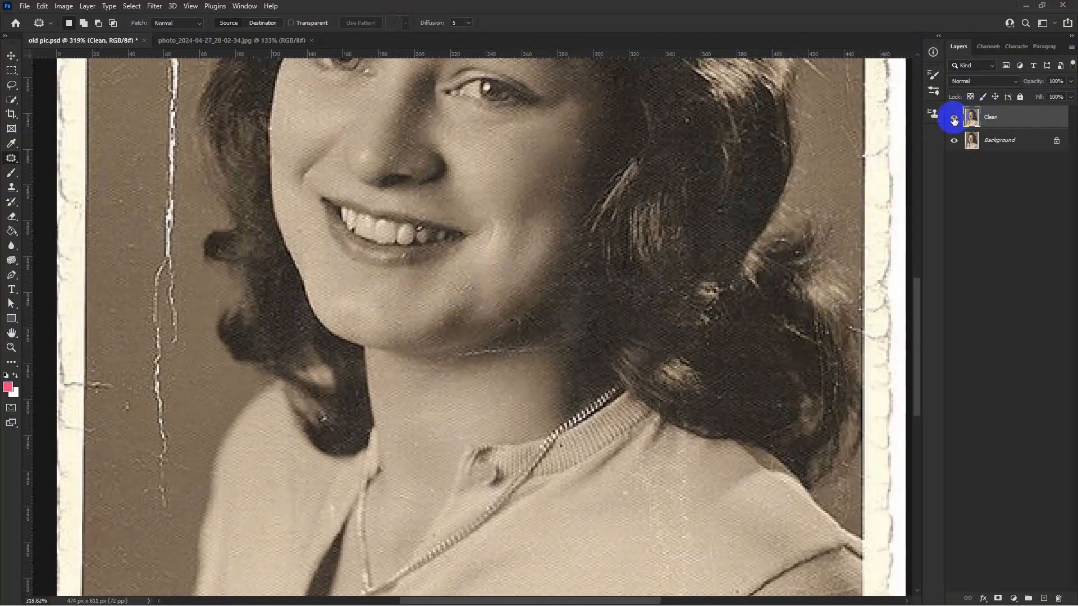
{"action": "left_click", "coordinate": [954, 119]}
{"action": "left_click", "coordinate": [954, 119]}
{"action": "left_click", "coordinate": [953, 119]}
{"action": "left_click", "coordinate": [953, 119]}
Patch the light scratch on the skin below the right-hand corner of the mouth, and deselect.
{"action": "scroll", "coordinate": [385, 312], "scroll_direction": "up", "scroll_amount": 6}
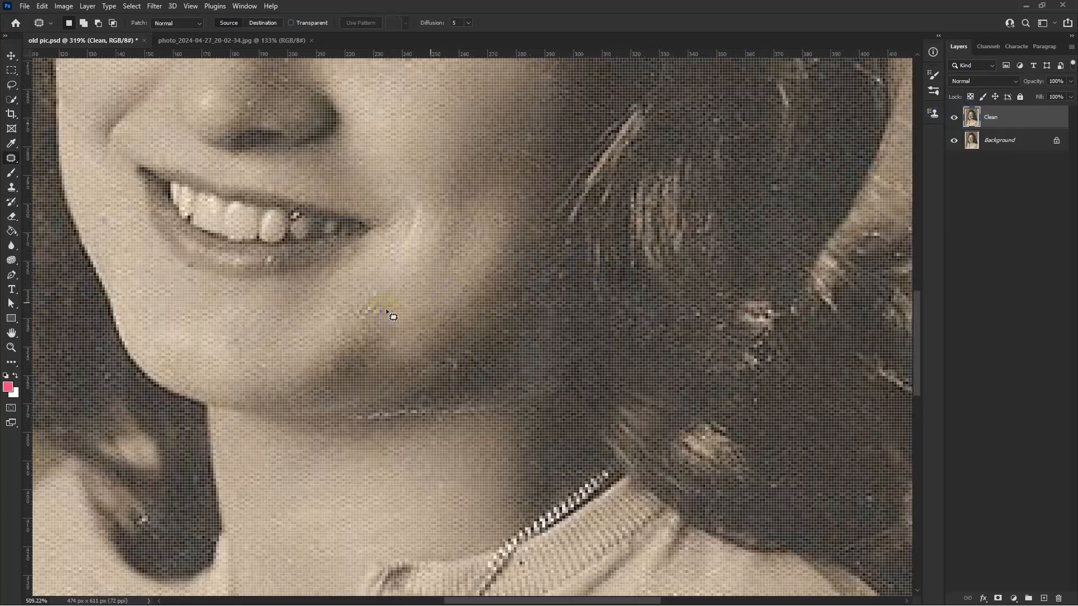
{"action": "mouse_move", "coordinate": [340, 371]}
{"action": "left_mouse_down"}
{"action": "mouse_move", "coordinate": [396, 320]}
{"action": "mouse_move", "coordinate": [328, 306]}
{"action": "mouse_move", "coordinate": [440, 284]}
{"action": "mouse_move", "coordinate": [433, 279]}
{"action": "left_mouse_up"}
{"action": "scroll", "coordinate": [434, 278], "scroll_direction": "down", "scroll_amount": 5}
{"action": "key", "text": "ctrl+d"}
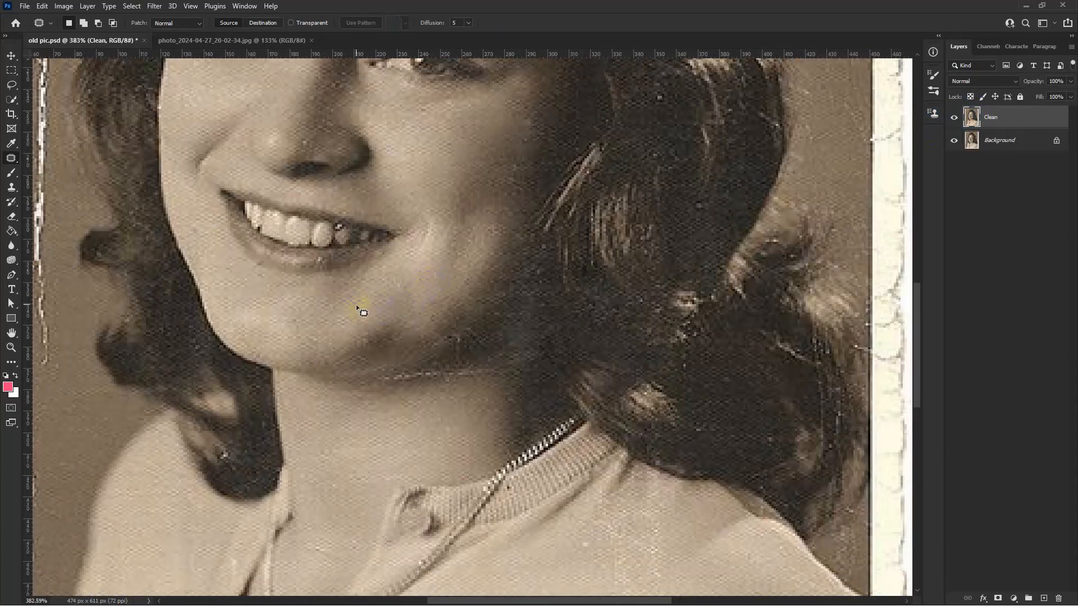
Patch the remaining faint marks on the chin below the mouth with clean skin, and deselect.
{"action": "scroll", "coordinate": [356, 305], "scroll_direction": "up", "scroll_amount": 4}
{"action": "left_click_drag", "start_coordinate": [359, 331], "coordinate": [365, 328]}
{"action": "left_click_drag", "start_coordinate": [379, 353], "coordinate": [308, 363]}
{"action": "scroll", "coordinate": [316, 366], "scroll_direction": "down", "scroll_amount": 4}
{"action": "key", "text": "ctrl+d"}
Check the overall face repairs against the original by toggling the visibility of the Clean layer.
{"action": "scroll", "coordinate": [315, 366], "scroll_direction": "down", "scroll_amount": 4}
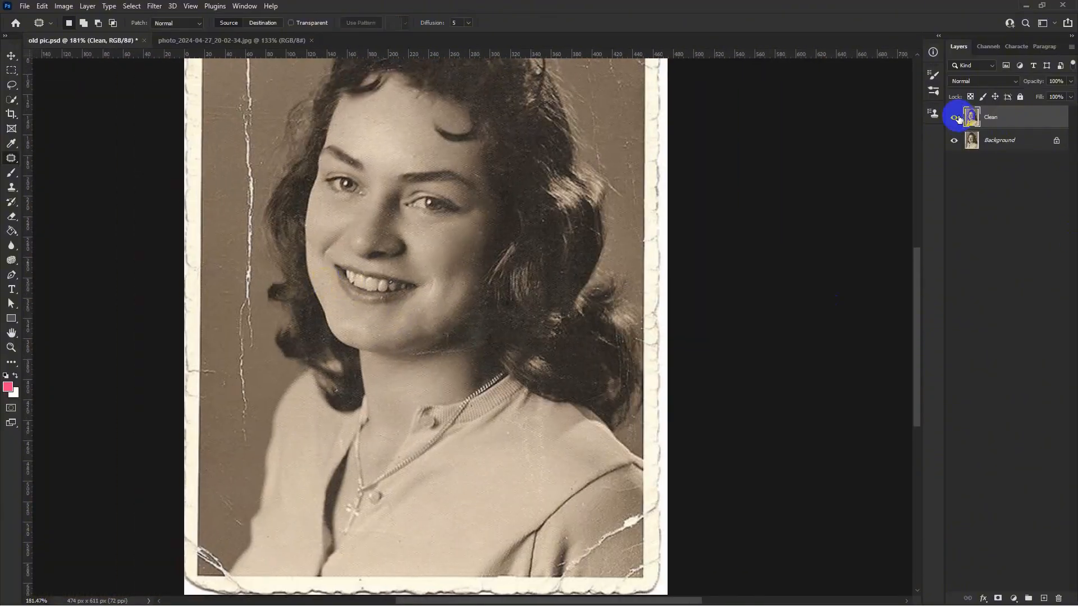
{"action": "left_click", "coordinate": [954, 117]}
{"action": "left_click", "coordinate": [954, 117]}
{"action": "left_click", "coordinate": [954, 118]}
{"action": "left_click", "coordinate": [954, 117]}
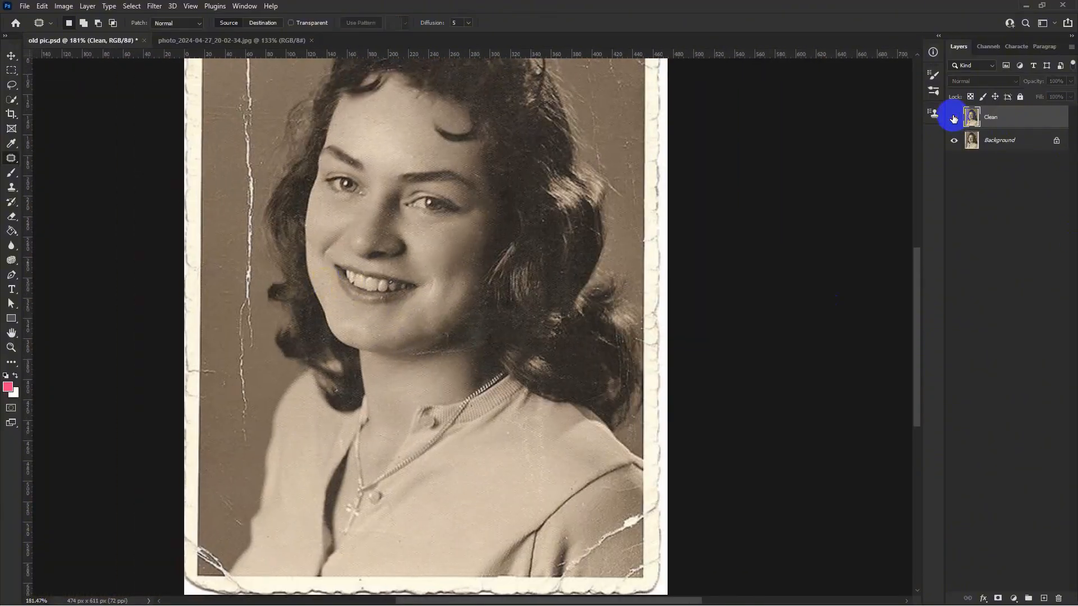
{"action": "left_click", "coordinate": [954, 117]}
{"action": "left_click", "coordinate": [953, 118]}
Patch the bright spots on the lower lip and the blemish just beneath it.
{"action": "scroll", "coordinate": [514, 197], "scroll_direction": "up", "scroll_amount": 3}
{"action": "scroll", "coordinate": [337, 329], "scroll_direction": "up", "scroll_amount": 8}
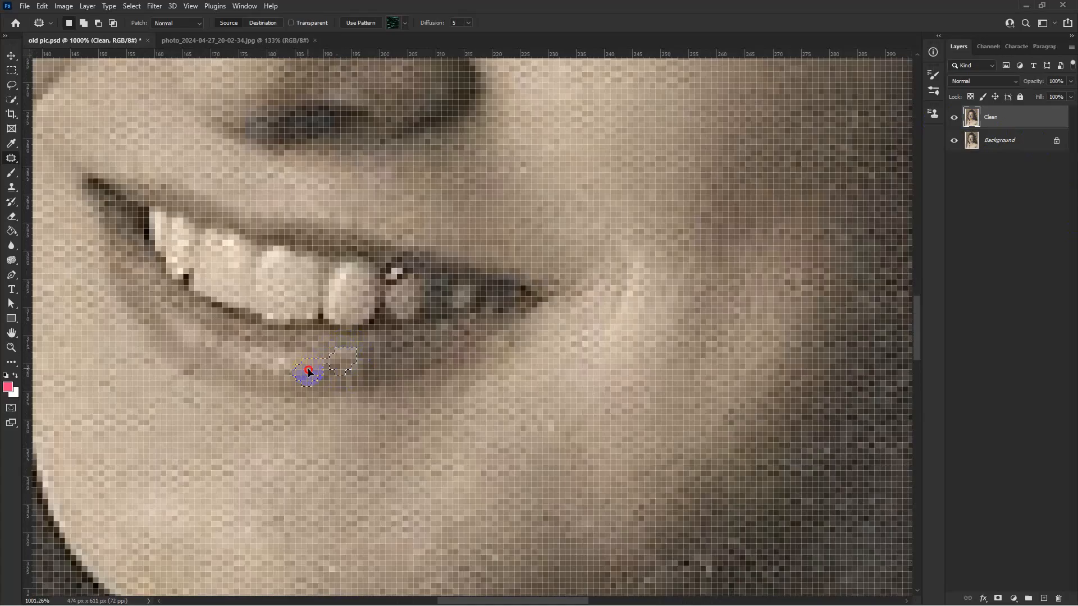
{"action": "scroll", "coordinate": [314, 368], "scroll_direction": "down", "scroll_amount": 4}
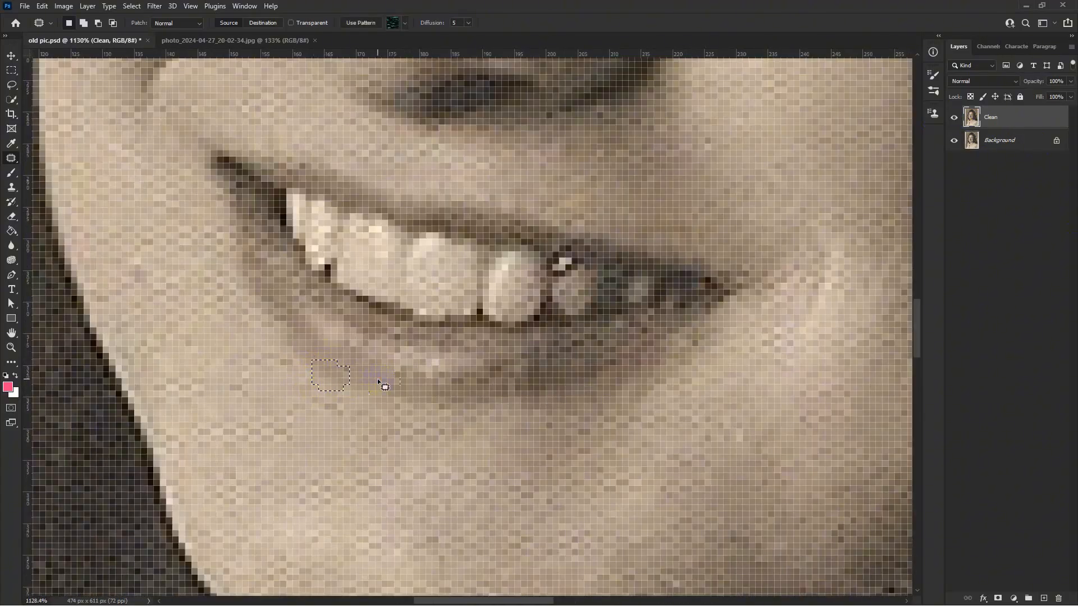
{"action": "scroll", "coordinate": [377, 378], "scroll_direction": "down", "scroll_amount": 10}
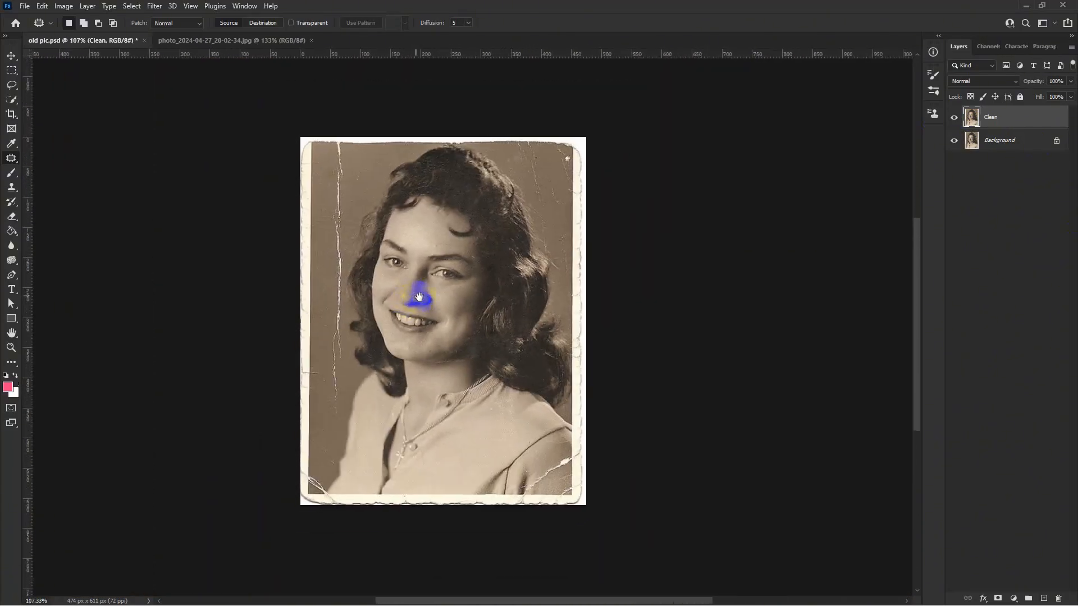
Outline the thin light scratch running along the jawline above the neck and patch it with clean skin.
{"action": "scroll", "coordinate": [444, 360], "scroll_direction": "up", "scroll_amount": 5}
{"action": "scroll", "coordinate": [443, 365], "scroll_direction": "up", "scroll_amount": 5}
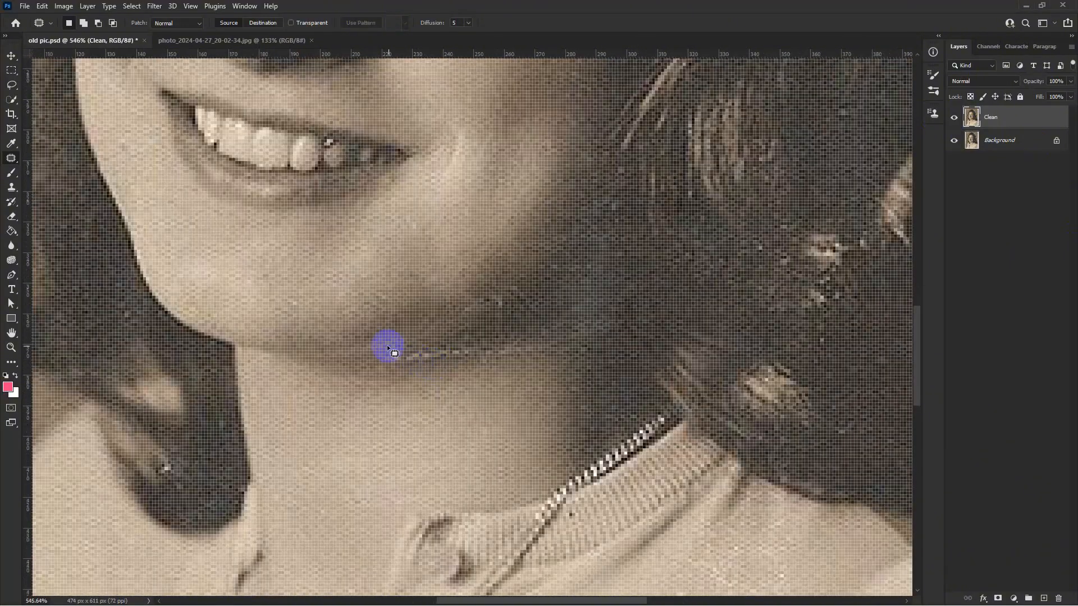
{"action": "mouse_move", "coordinate": [392, 353]}
{"action": "left_mouse_down"}
{"action": "mouse_move", "coordinate": [528, 333]}
{"action": "mouse_move", "coordinate": [560, 345]}
{"action": "left_mouse_up"}
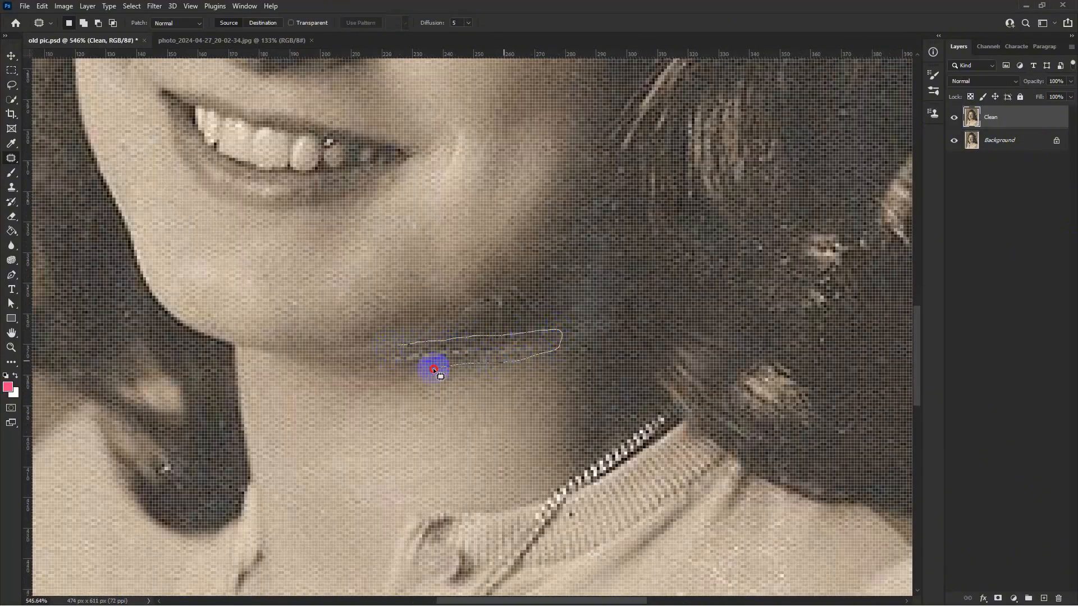
{"action": "scroll", "coordinate": [387, 358], "scroll_direction": "down", "scroll_amount": 9}
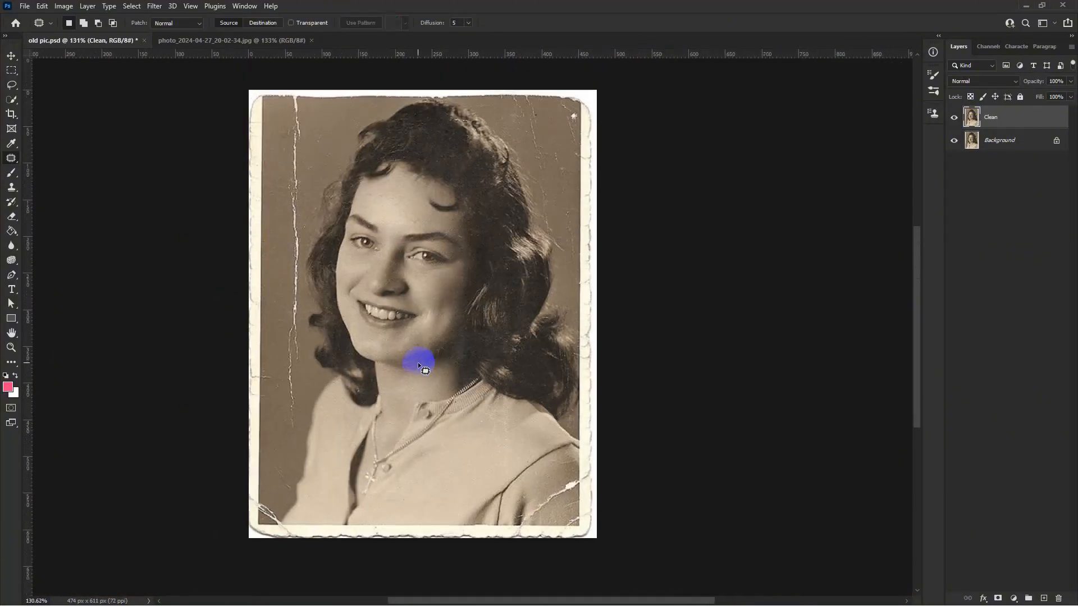
Patch the small dark speck on the blouse just above the curved shoulder seam.
{"action": "scroll", "coordinate": [507, 444], "scroll_direction": "up", "scroll_amount": 3}
{"action": "left_click_drag", "start_coordinate": [566, 486], "coordinate": [541, 466]}
{"action": "scroll", "coordinate": [612, 458], "scroll_direction": "up", "scroll_amount": 2}
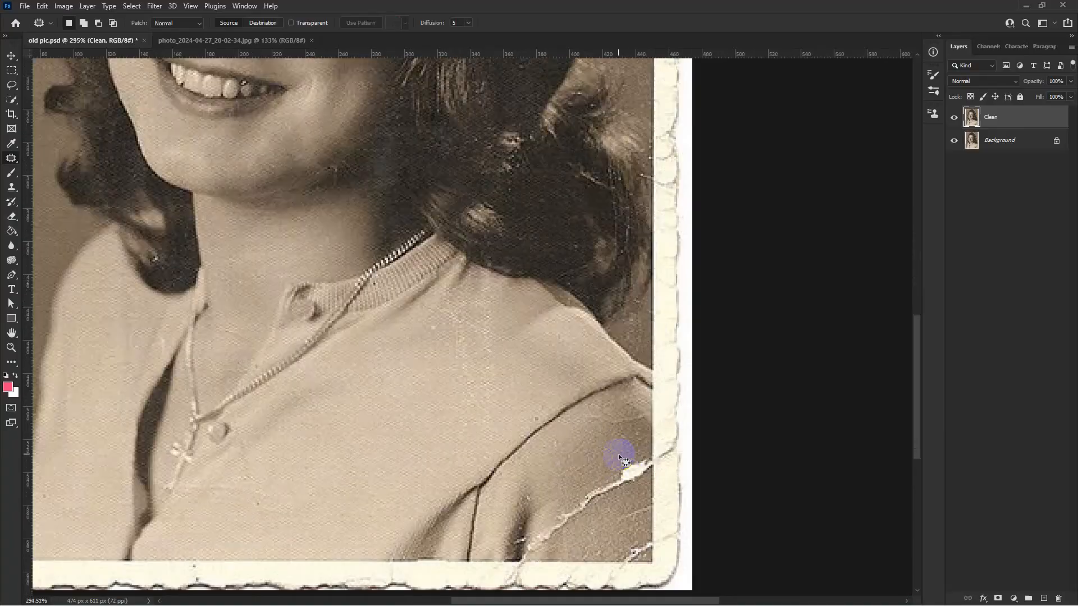
{"action": "left_click_drag", "start_coordinate": [597, 435], "coordinate": [597, 406]}
{"action": "scroll", "coordinate": [596, 407], "scroll_direction": "up", "scroll_amount": 3}
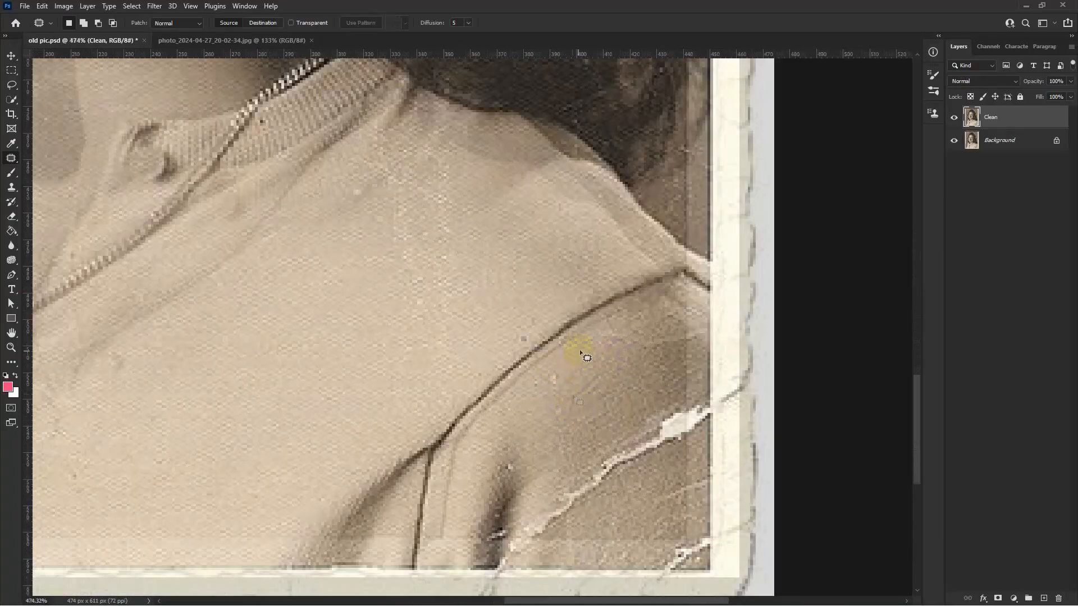
{"action": "left_click_drag", "start_coordinate": [588, 331], "coordinate": [605, 385]}
{"action": "left_click", "coordinate": [604, 363]}
{"action": "scroll", "coordinate": [505, 366], "scroll_direction": "up", "scroll_amount": 3}
{"action": "left_click_drag", "start_coordinate": [537, 301], "coordinate": [543, 307]}
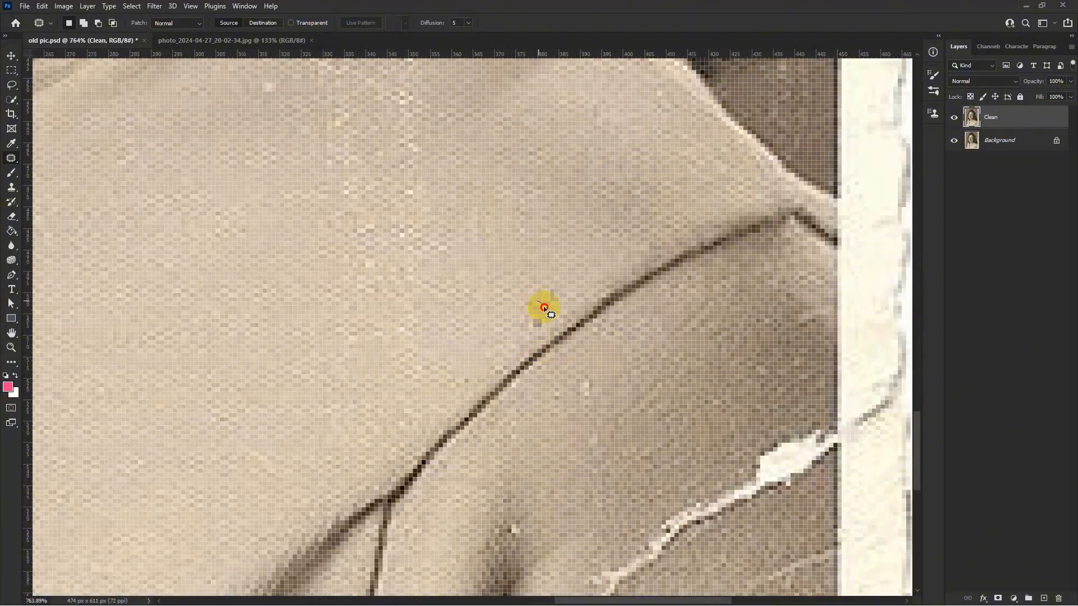
{"action": "scroll", "coordinate": [512, 305], "scroll_direction": "down", "scroll_amount": 4}
Examine the white tear across the sleeve, especially where it meets the photo's right-hand border.
{"action": "scroll", "coordinate": [701, 329], "scroll_direction": "up", "scroll_amount": 3}
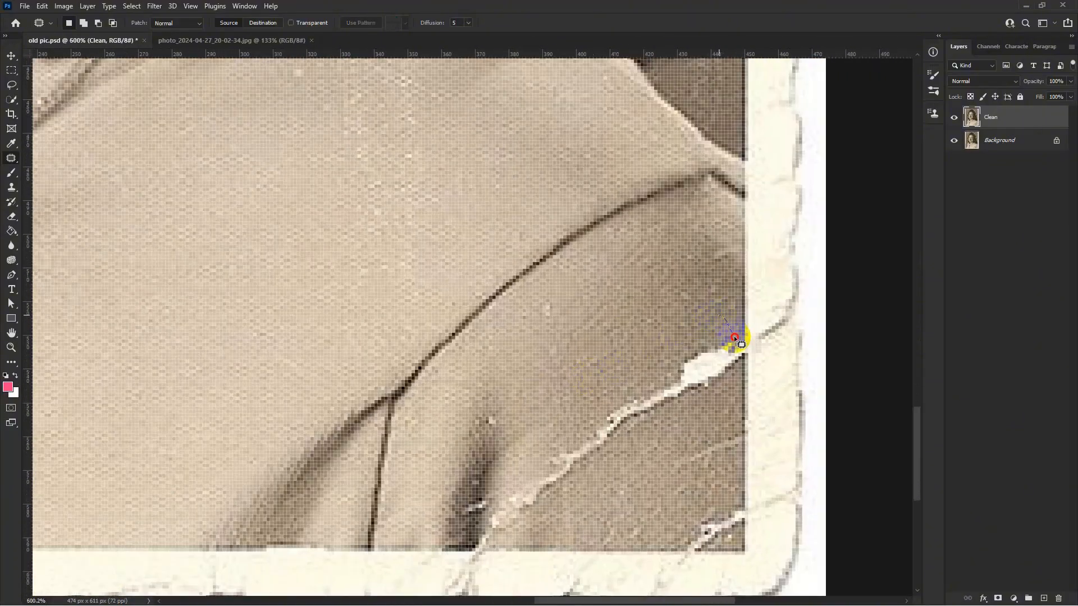
{"action": "key", "text": "ctrl+d"}
{"action": "scroll", "coordinate": [740, 323], "scroll_direction": "down", "scroll_amount": 3}
{"action": "scroll", "coordinate": [705, 373], "scroll_direction": "up", "scroll_amount": 4}
{"action": "scroll", "coordinate": [651, 314], "scroll_direction": "down", "scroll_amount": 2}
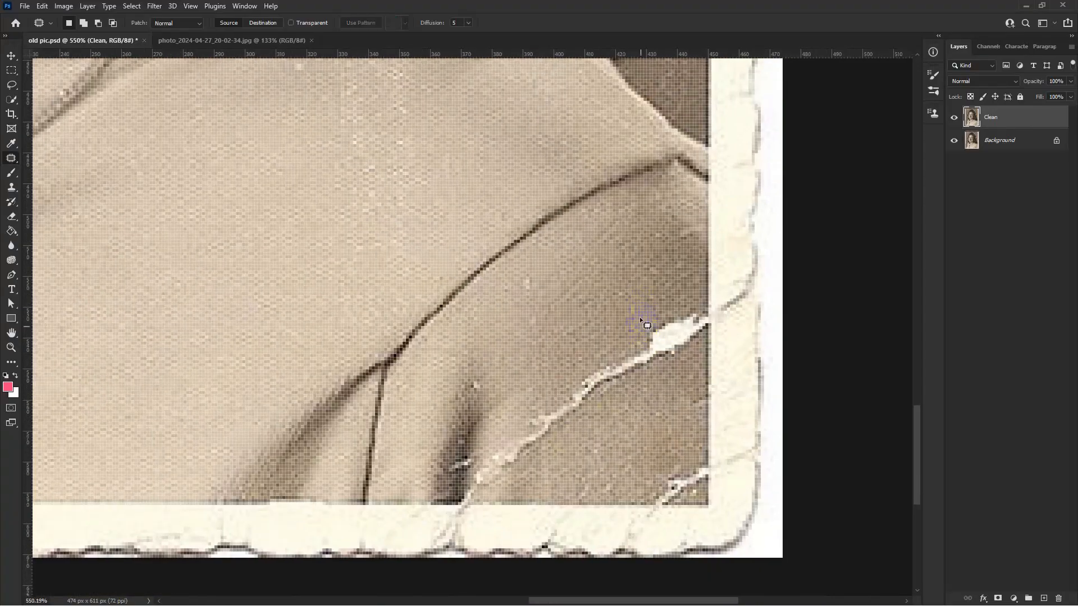
{"action": "scroll", "coordinate": [646, 324], "scroll_direction": "up", "scroll_amount": 2}
{"action": "scroll", "coordinate": [717, 308], "scroll_direction": "up", "scroll_amount": 2}
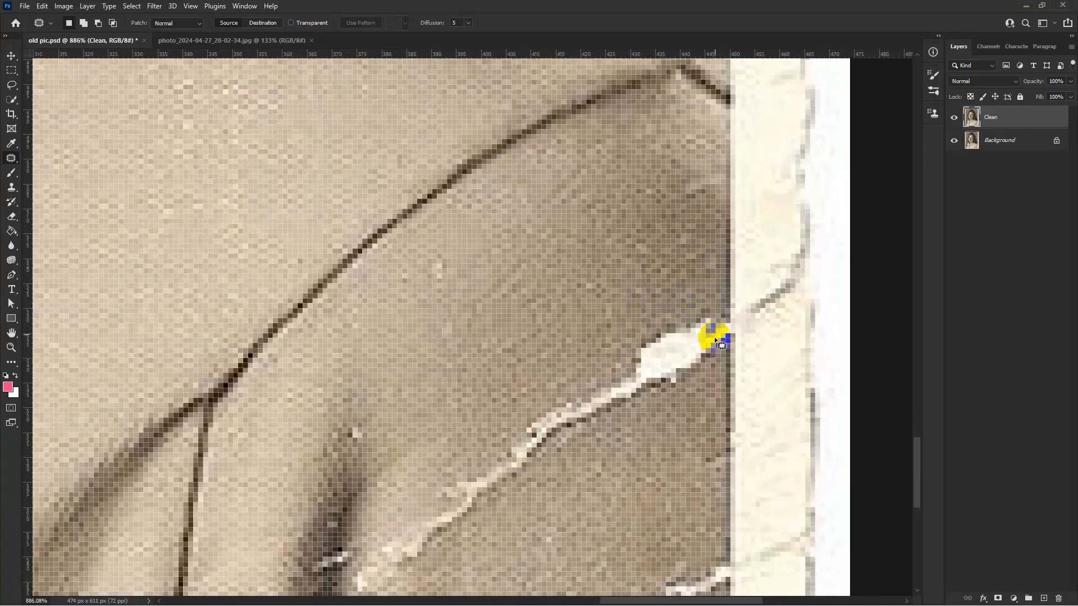
{"action": "scroll", "coordinate": [637, 314], "scroll_direction": "down", "scroll_amount": 3}
With the Clone Stamp Tool, sample clean sleeve fabric beside the border and paint over the end of the tear touching it.
{"action": "left_click", "coordinate": [7, 192]}
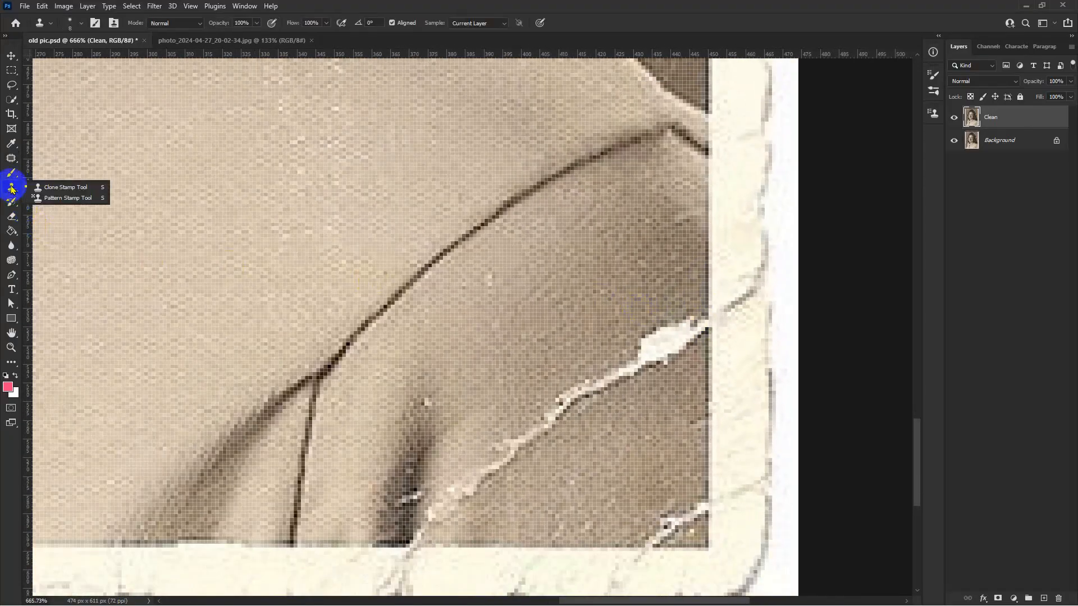
{"action": "left_click", "coordinate": [56, 191]}
{"action": "scroll", "coordinate": [518, 309], "scroll_direction": "up", "scroll_amount": 3}
{"action": "left_click_drag", "start_coordinate": [572, 268], "coordinate": [601, 272]}
{"action": "scroll", "coordinate": [661, 291], "scroll_direction": "down", "scroll_amount": 3}
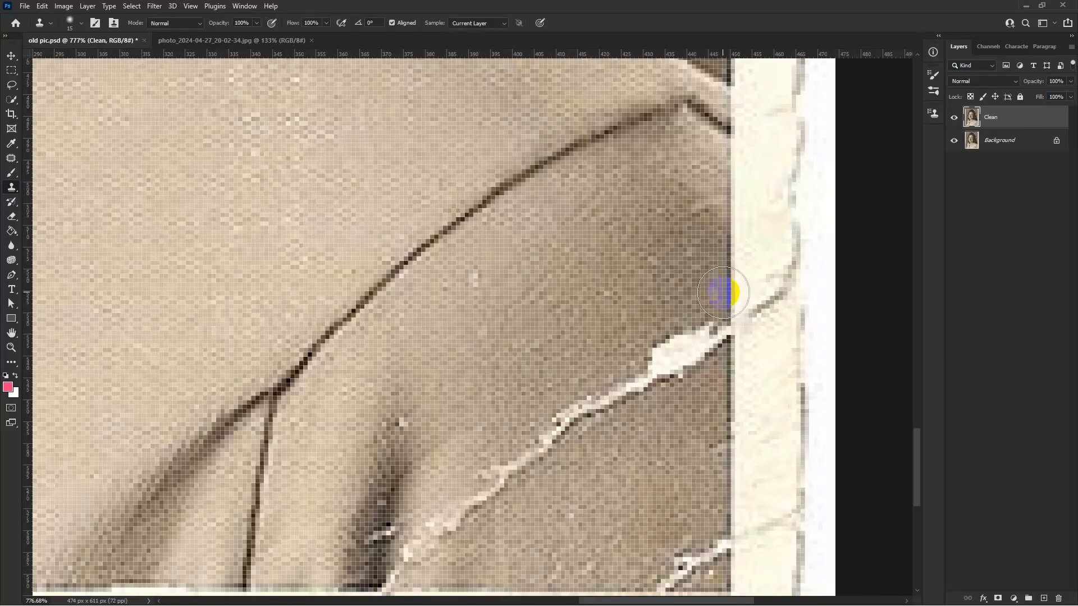
{"action": "left_click", "coordinate": [723, 292], "text": "alt"}
{"action": "left_click", "coordinate": [723, 330]}
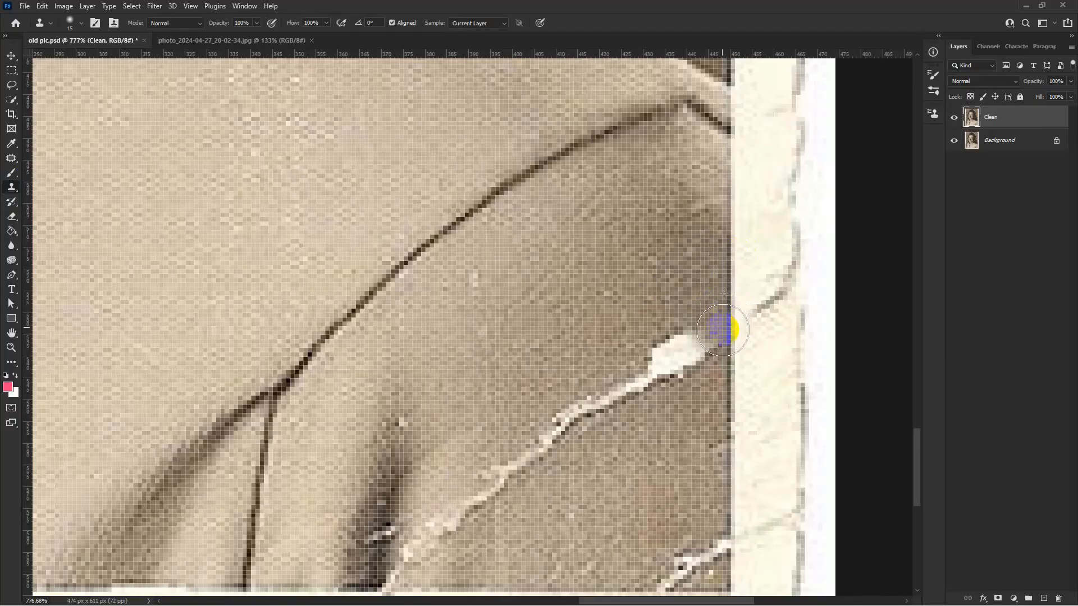
{"action": "left_click", "coordinate": [722, 344]}
{"action": "scroll", "coordinate": [723, 347], "scroll_direction": "down", "scroll_amount": 2}
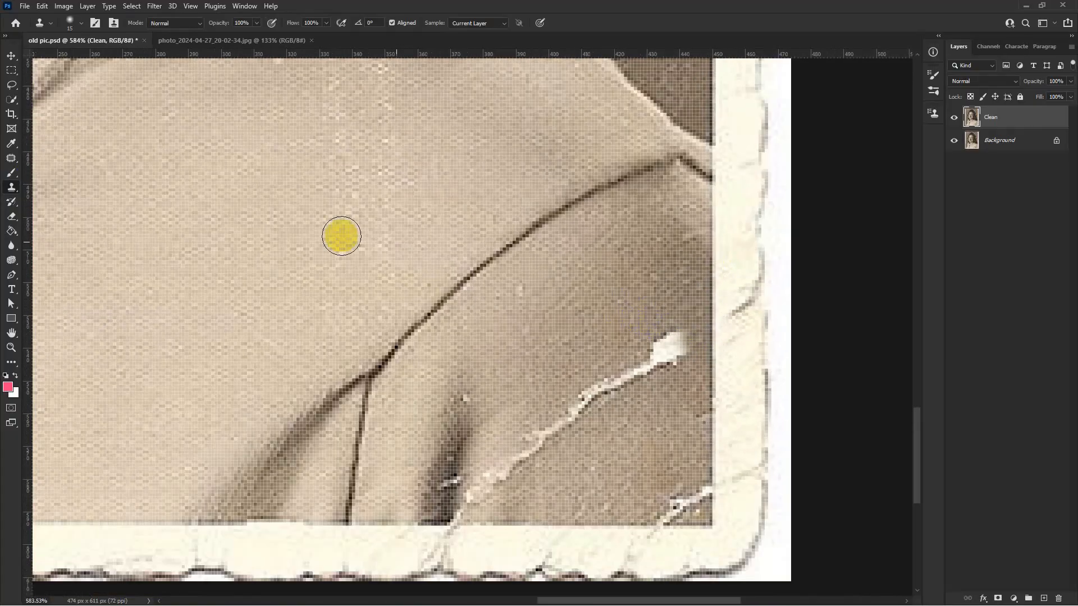
Outline the long white tear across the sleeve with the Patch Tool, fill it Content-Aware and deselect.
{"action": "right_click", "coordinate": [11, 159]}
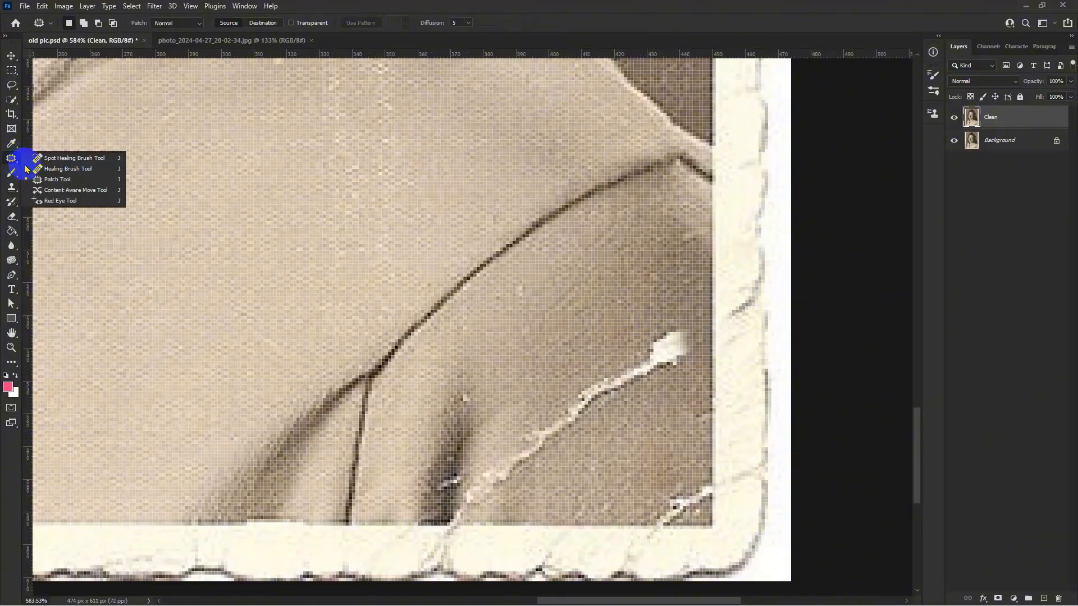
{"action": "left_click", "coordinate": [62, 178]}
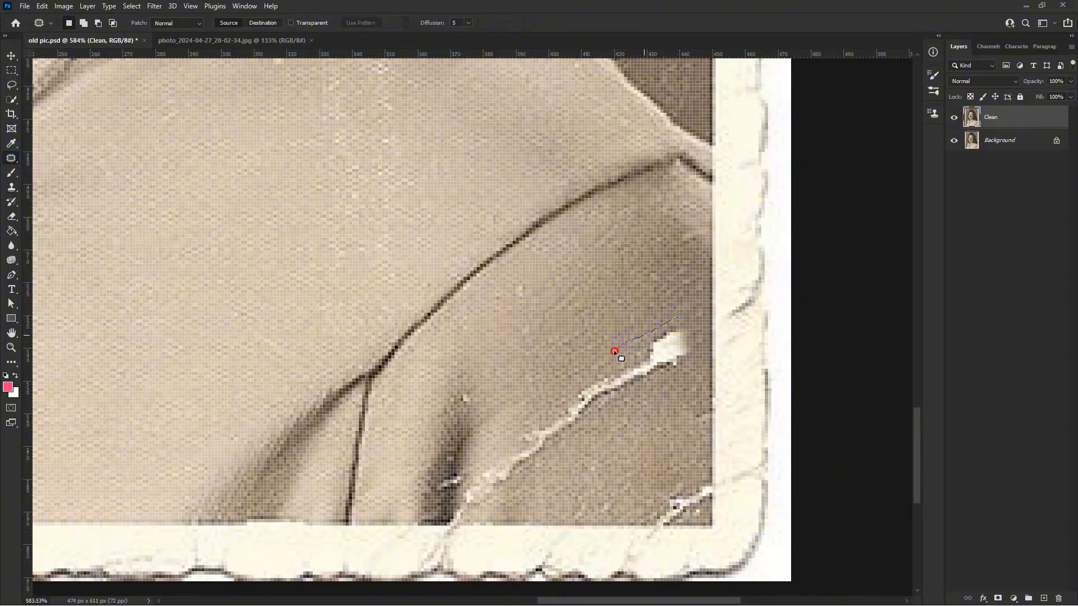
{"action": "left_click_drag", "start_coordinate": [507, 493], "coordinate": [676, 315]}
{"action": "key", "text": "shift+BackSpace"}
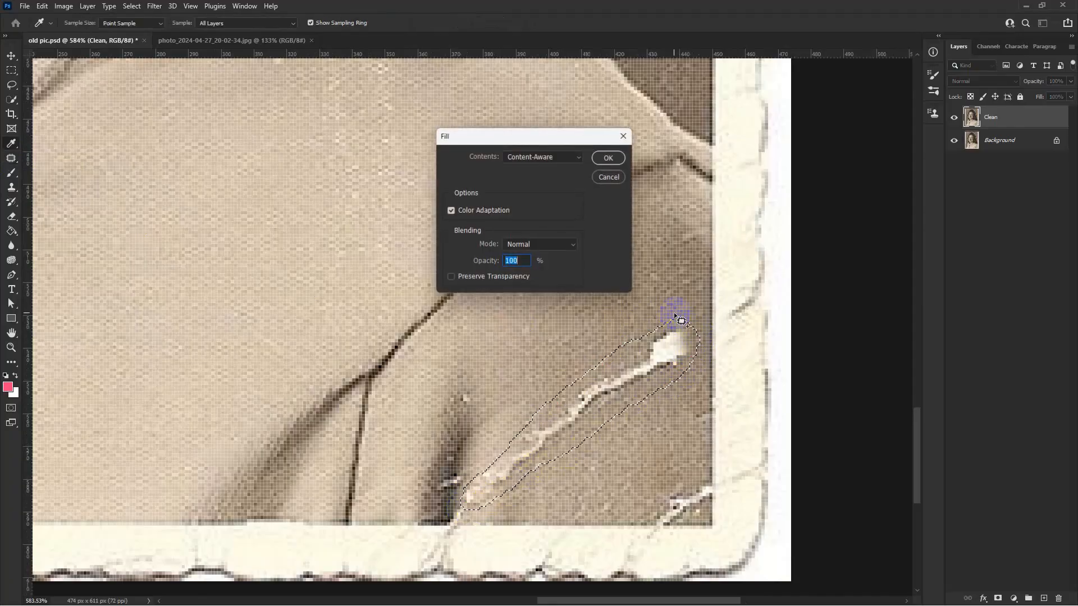
{"action": "key", "text": "Return"}
{"action": "key", "text": "ctrl+d"}
Outline the marked area of blouse beside and below the cross pendant and fill it Content-Aware.
{"action": "left_click_drag", "start_coordinate": [678, 315], "coordinate": [528, 351]}
{"action": "left_click_drag", "start_coordinate": [407, 359], "coordinate": [590, 397]}
{"action": "left_click_drag", "start_coordinate": [314, 324], "coordinate": [425, 351]}
{"action": "scroll", "coordinate": [338, 405], "scroll_direction": "up", "scroll_amount": 1}
{"action": "mouse_move", "coordinate": [310, 427]}
{"action": "left_mouse_down"}
{"action": "mouse_move", "coordinate": [327, 455]}
{"action": "mouse_move", "coordinate": [423, 463]}
{"action": "mouse_move", "coordinate": [539, 455]}
{"action": "mouse_move", "coordinate": [494, 420]}
{"action": "mouse_move", "coordinate": [409, 401]}
{"action": "mouse_move", "coordinate": [349, 406]}
{"action": "left_mouse_up"}
{"action": "key", "text": "shift+F5"}
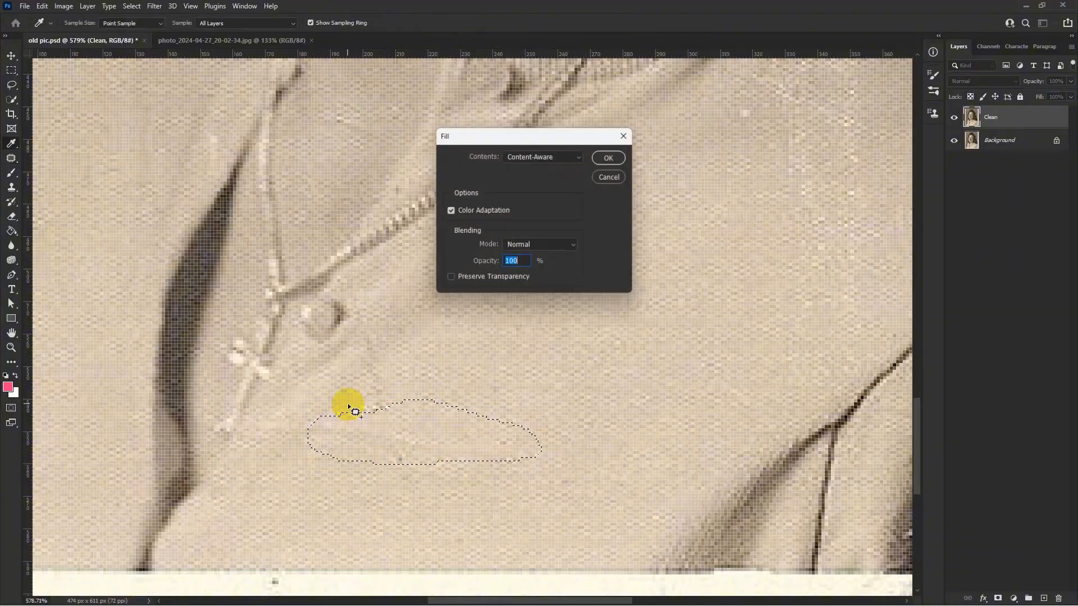
{"action": "key", "text": "Return"}
Compare the cleaned photo with the original by hiding and showing the Clean layer.
{"action": "scroll", "coordinate": [353, 405], "scroll_direction": "down", "scroll_amount": 2}
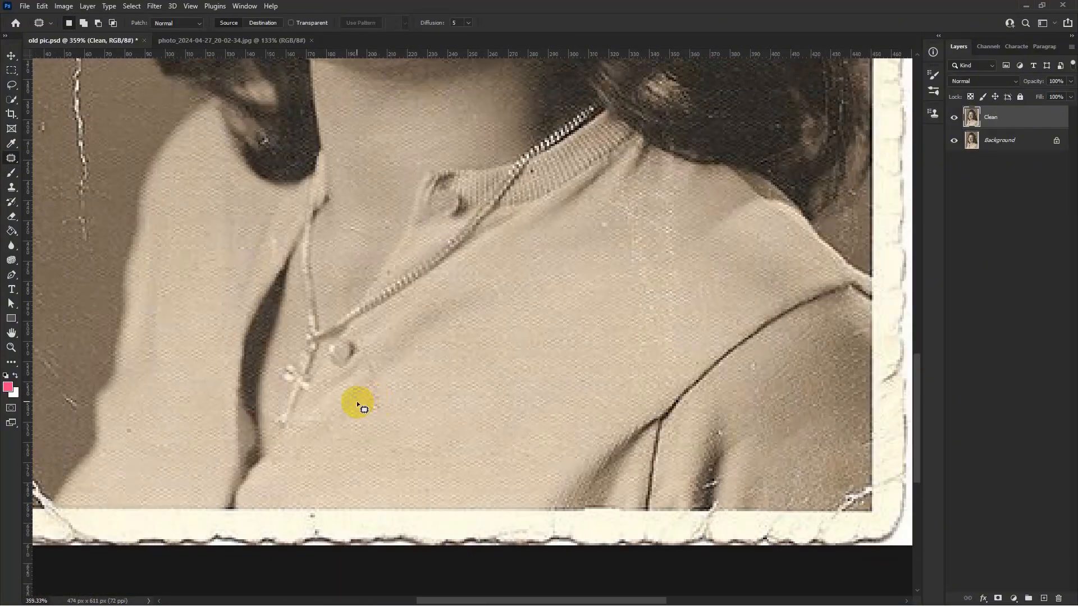
{"action": "scroll", "coordinate": [358, 404], "scroll_direction": "down", "scroll_amount": 1}
{"action": "left_click_drag", "start_coordinate": [256, 339], "coordinate": [445, 426]}
{"action": "scroll", "coordinate": [607, 346], "scroll_direction": "down", "scroll_amount": 2}
{"action": "left_click_drag", "start_coordinate": [644, 287], "coordinate": [543, 437]}
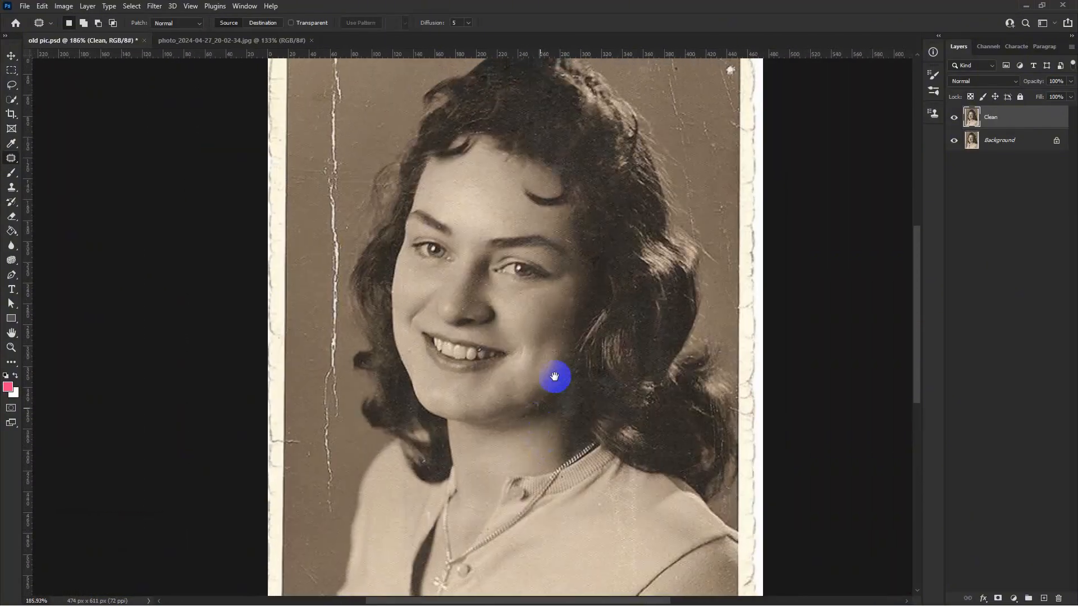
{"action": "scroll", "coordinate": [525, 269], "scroll_direction": "down", "scroll_amount": 1}
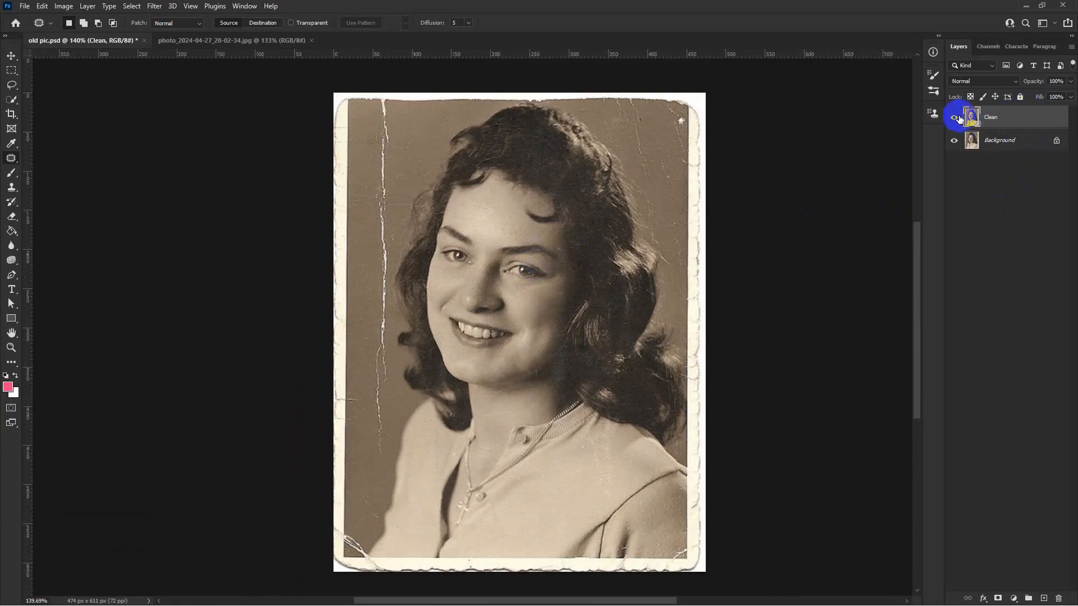
{"action": "left_click", "coordinate": [954, 117]}
{"action": "left_click", "coordinate": [955, 117]}
{"action": "scroll", "coordinate": [483, 331], "scroll_direction": "up", "scroll_amount": 1}
{"action": "scroll", "coordinate": [567, 260], "scroll_direction": "down", "scroll_amount": 1}
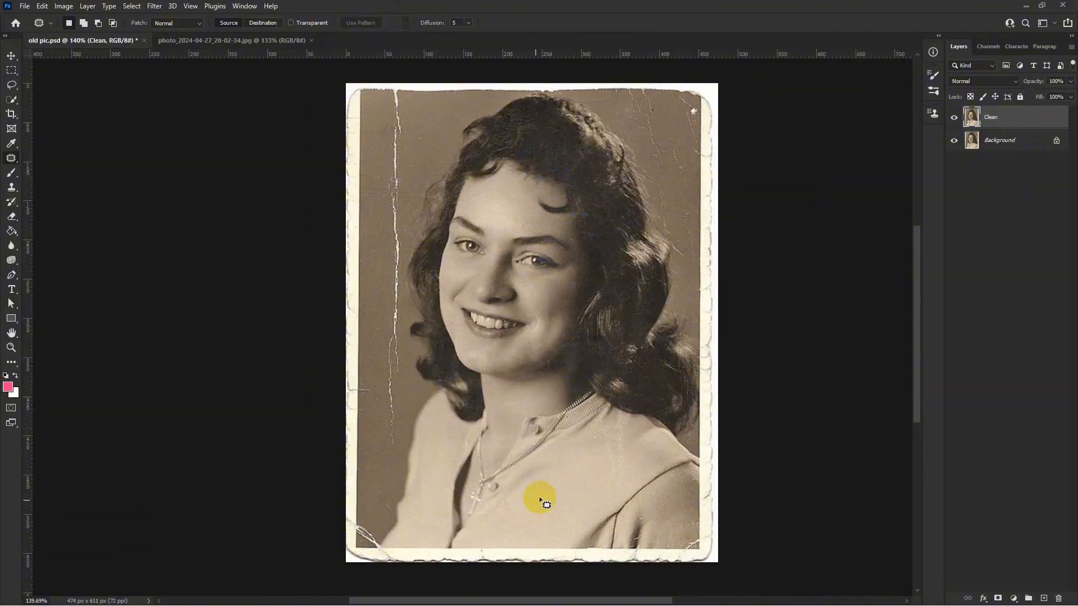
Crop the worn paper border off the photo's bottom, right and left sides.
{"action": "scroll", "coordinate": [597, 516], "scroll_direction": "up", "scroll_amount": 1}
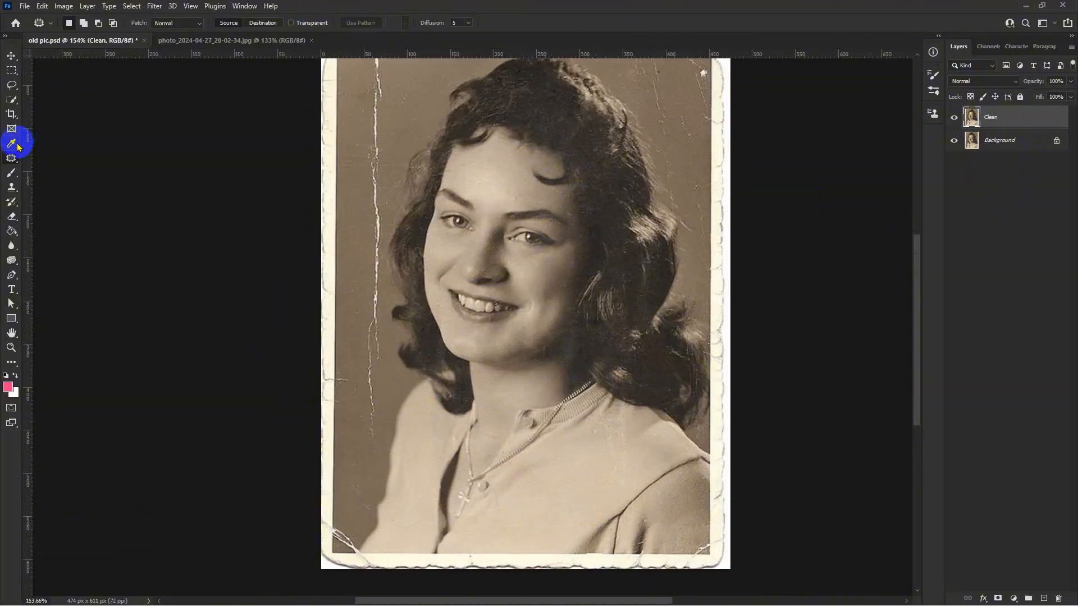
{"action": "scroll", "coordinate": [716, 561], "scroll_direction": "up", "scroll_amount": 4}
{"action": "scroll", "coordinate": [476, 398], "scroll_direction": "down", "scroll_amount": 1}
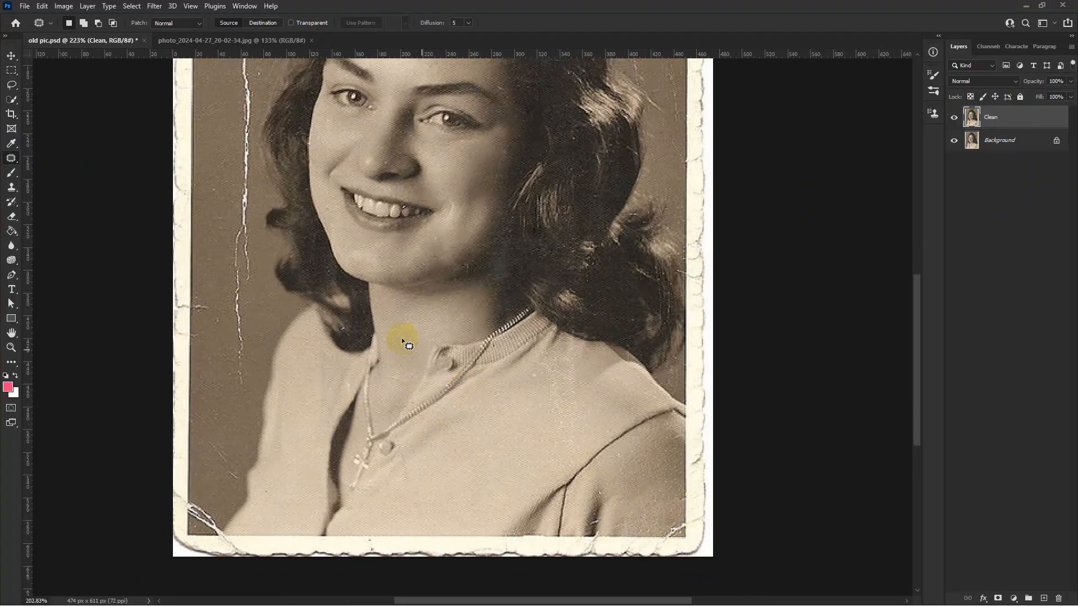
{"action": "left_click_drag", "start_coordinate": [10, 115], "coordinate": [55, 117]}
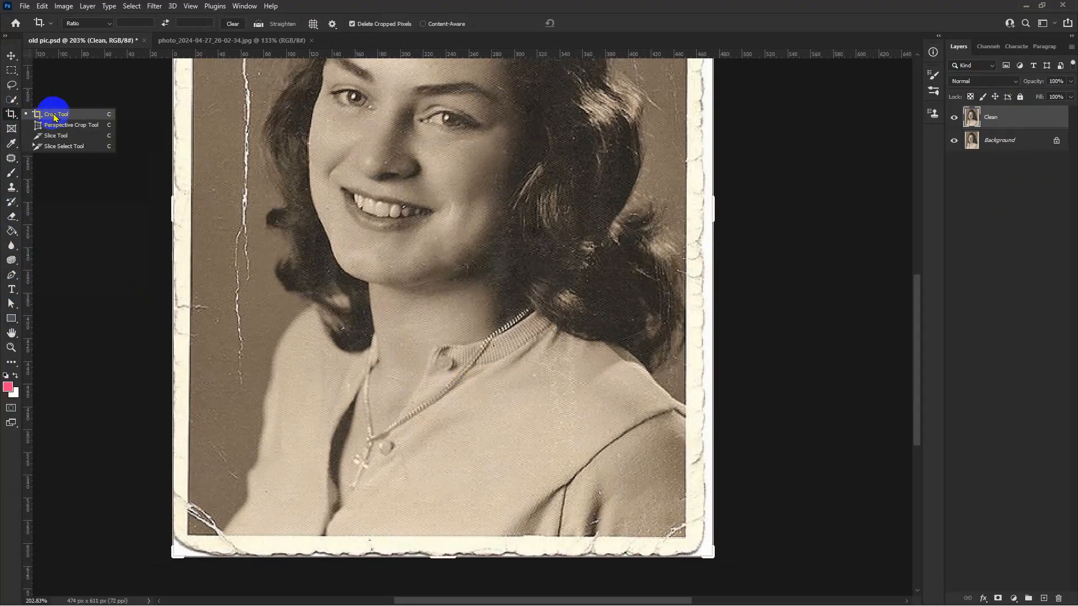
{"action": "left_click", "coordinate": [55, 116]}
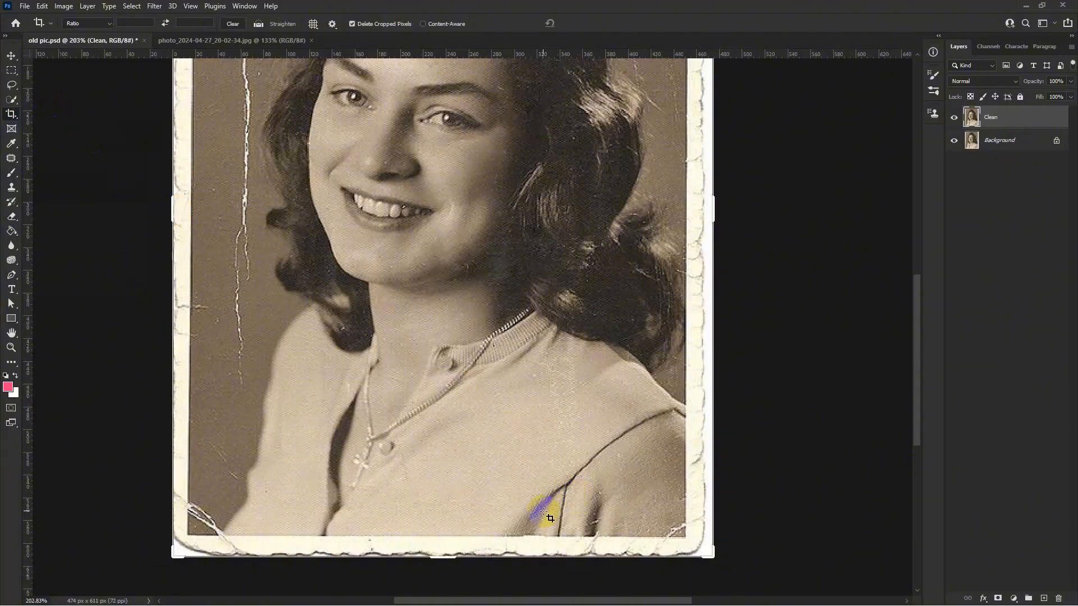
{"action": "scroll", "coordinate": [548, 505], "scroll_direction": "down", "scroll_amount": 4}
{"action": "scroll", "coordinate": [493, 560], "scroll_direction": "up", "scroll_amount": 3}
{"action": "scroll", "coordinate": [492, 561], "scroll_direction": "up", "scroll_amount": 1}
{"action": "left_click_drag", "start_coordinate": [470, 562], "coordinate": [469, 553]}
{"action": "left_click_drag", "start_coordinate": [746, 212], "coordinate": [727, 213]}
{"action": "scroll", "coordinate": [409, 281], "scroll_direction": "down", "scroll_amount": 7}
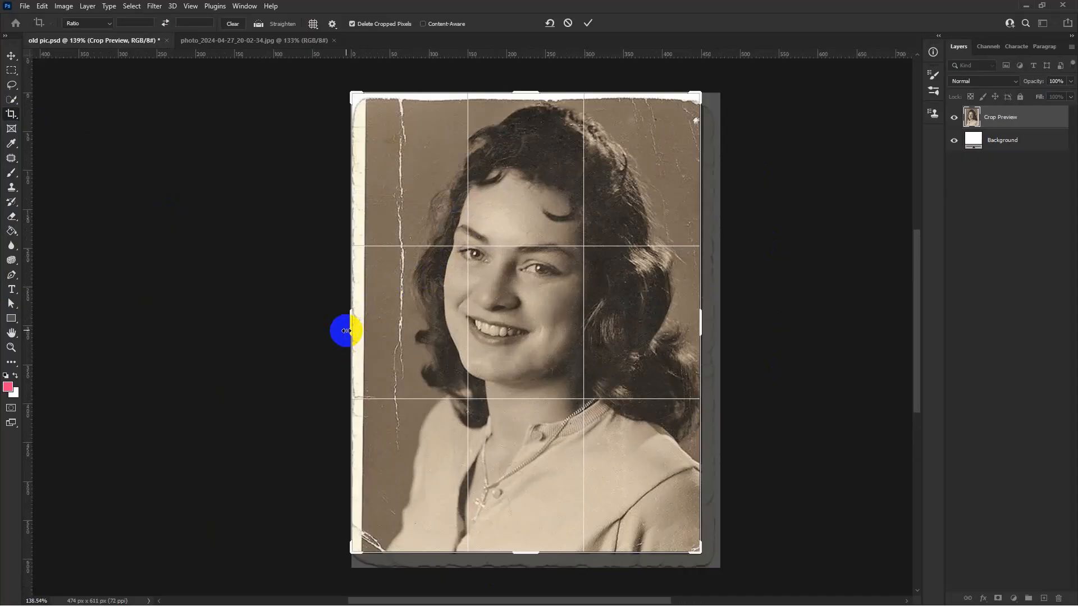
{"action": "left_click_drag", "start_coordinate": [346, 331], "coordinate": [356, 331]}
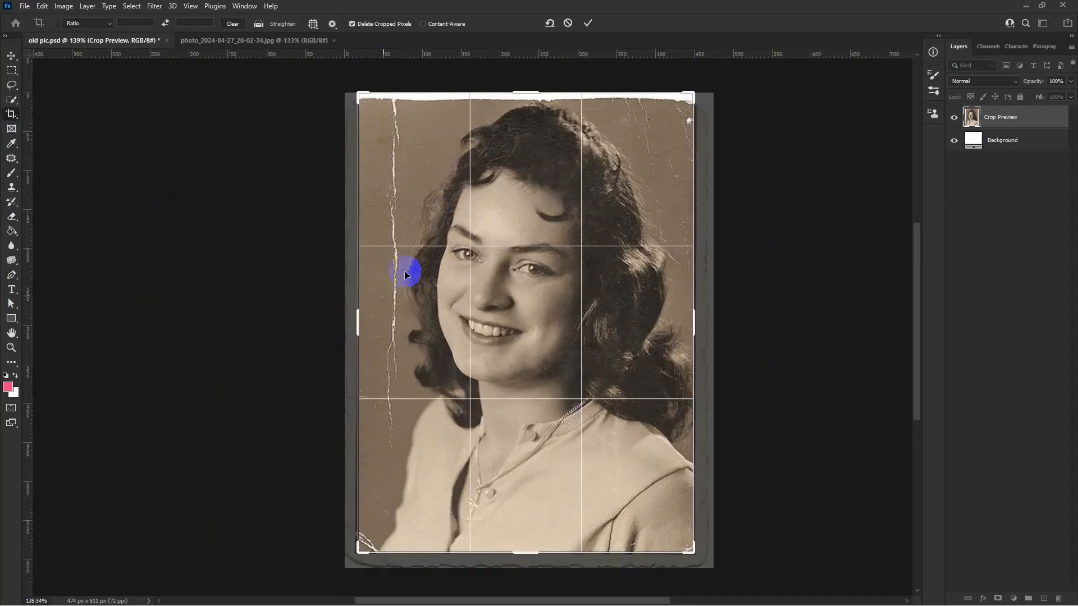
{"action": "left_click", "coordinate": [588, 24]}
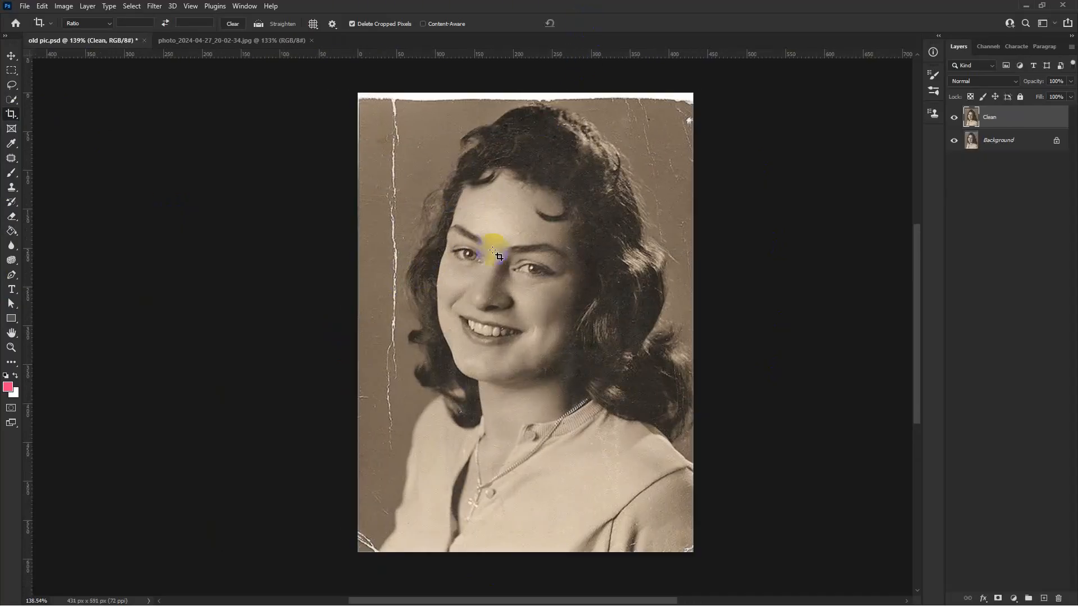
With the Clone Stamp Tool, sample clean background along the photo's top edge and paint over the upper end of the vertical tear.
{"action": "scroll", "coordinate": [390, 228], "scroll_direction": "up", "scroll_amount": 3}
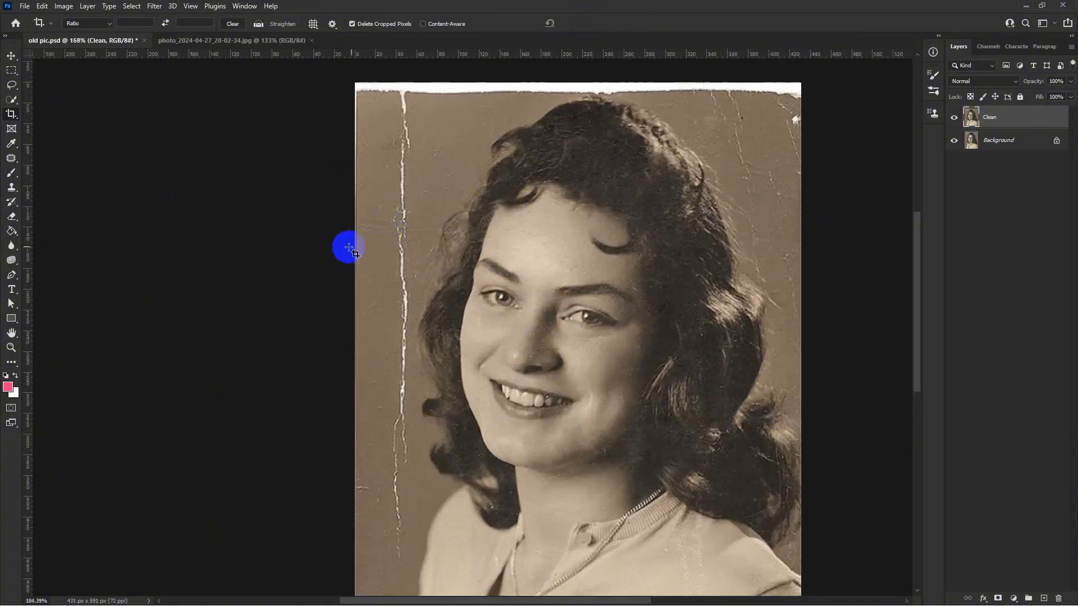
{"action": "scroll", "coordinate": [422, 113], "scroll_direction": "down", "scroll_amount": 1}
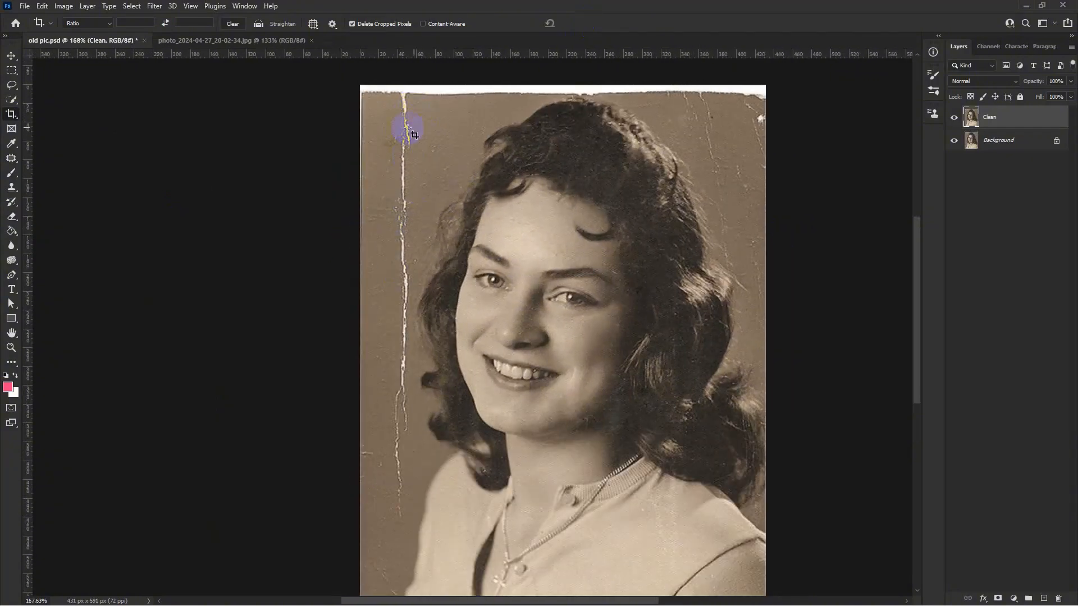
{"action": "key", "text": "v"}
{"action": "left_click", "coordinate": [12, 188]}
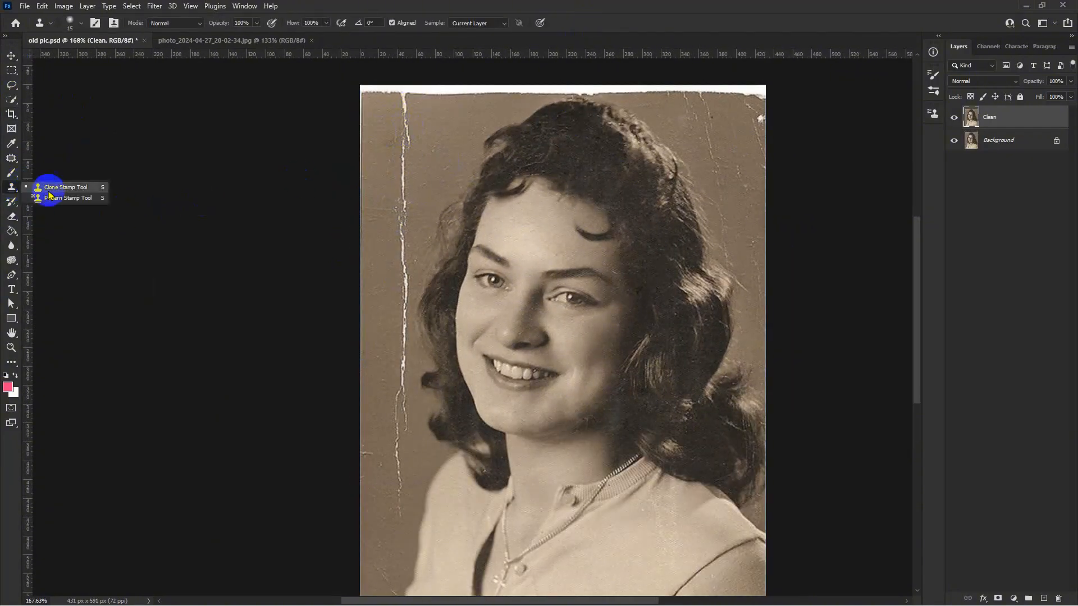
{"action": "left_click", "coordinate": [67, 191]}
{"action": "scroll", "coordinate": [380, 137], "scroll_direction": "up", "scroll_amount": 6}
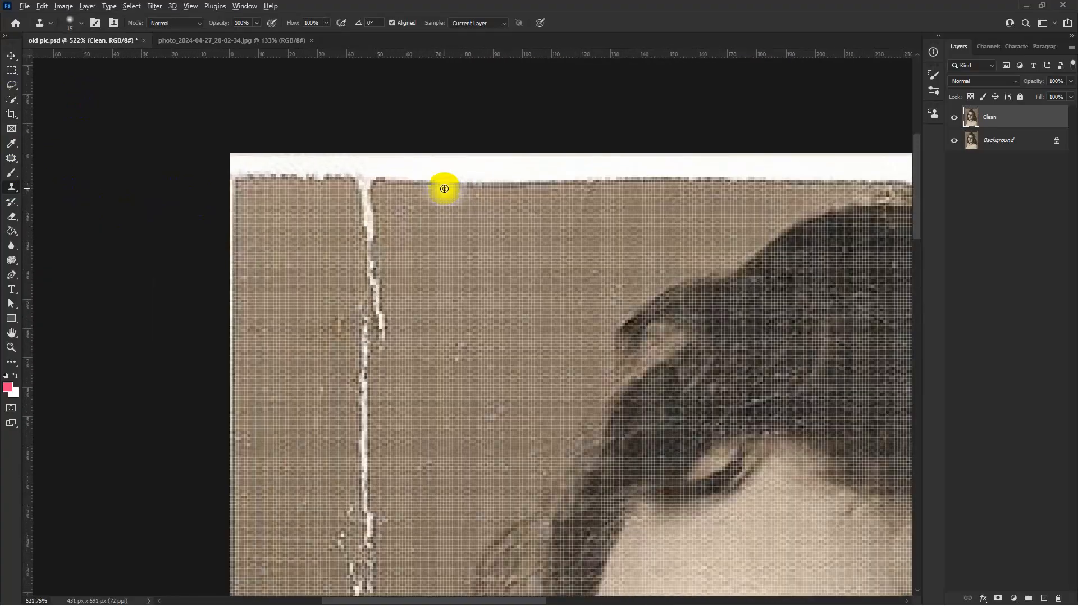
{"action": "mouse_move", "coordinate": [441, 189]}
{"action": "left_mouse_down", "text": "alt"}
{"action": "mouse_move", "coordinate": [416, 193]}
{"action": "mouse_move", "coordinate": [422, 181]}
{"action": "mouse_move", "coordinate": [380, 185]}
{"action": "left_mouse_up", "text": "alt"}
{"action": "left_click", "coordinate": [430, 199], "text": "alt"}
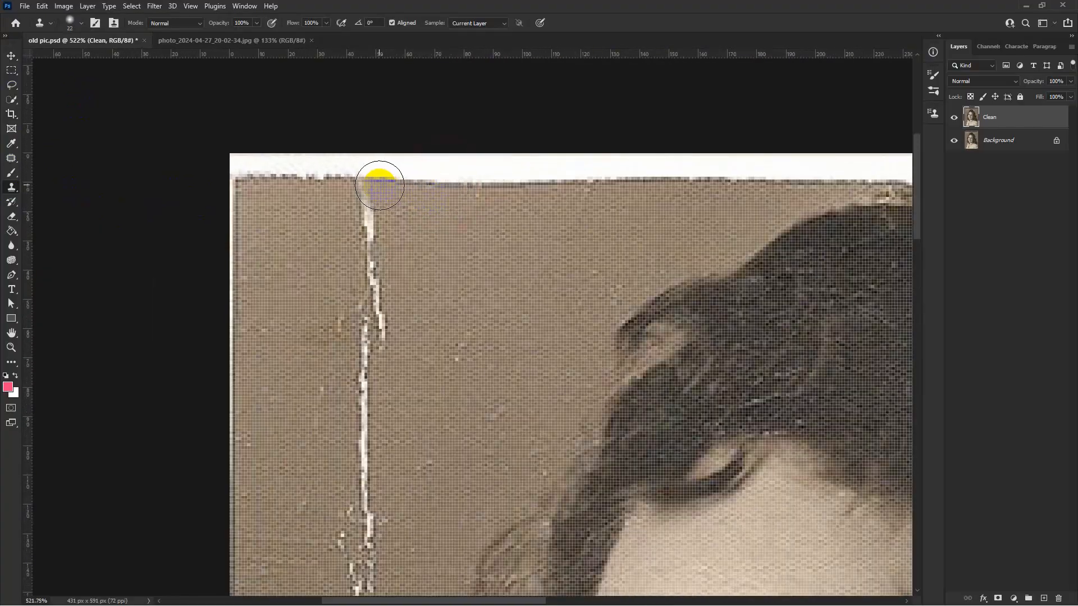
{"action": "scroll", "coordinate": [315, 205], "scroll_direction": "down", "scroll_amount": 4}
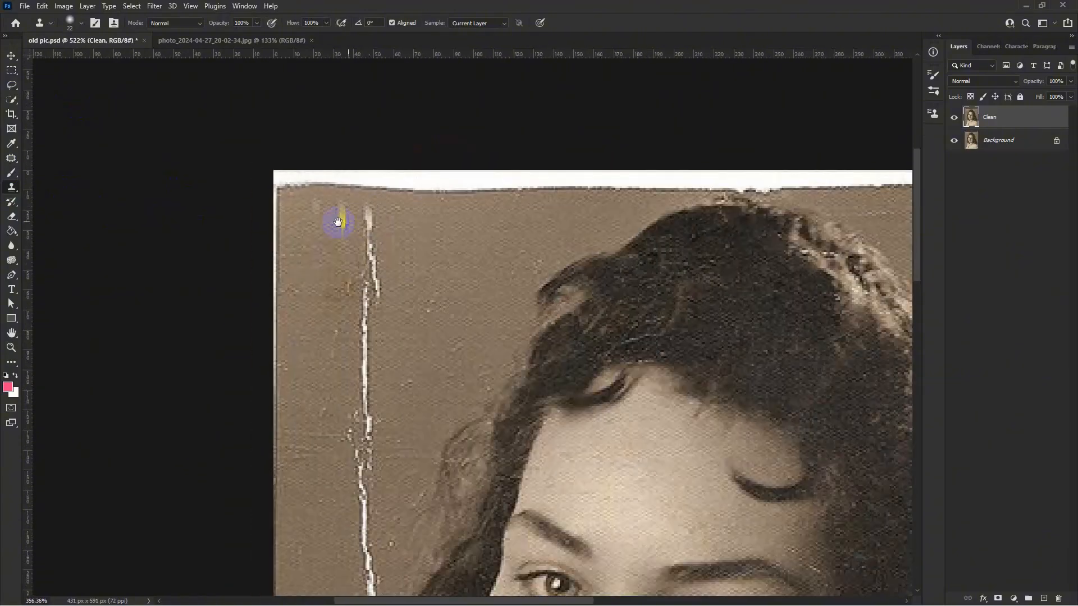
Outline the long vertical tear in the background left of the woman with the Patch Tool and fill it Content-Aware.
{"action": "left_click_drag", "start_coordinate": [337, 221], "coordinate": [372, 191]}
{"action": "left_click", "coordinate": [12, 160]}
{"action": "right_click", "coordinate": [12, 160]}
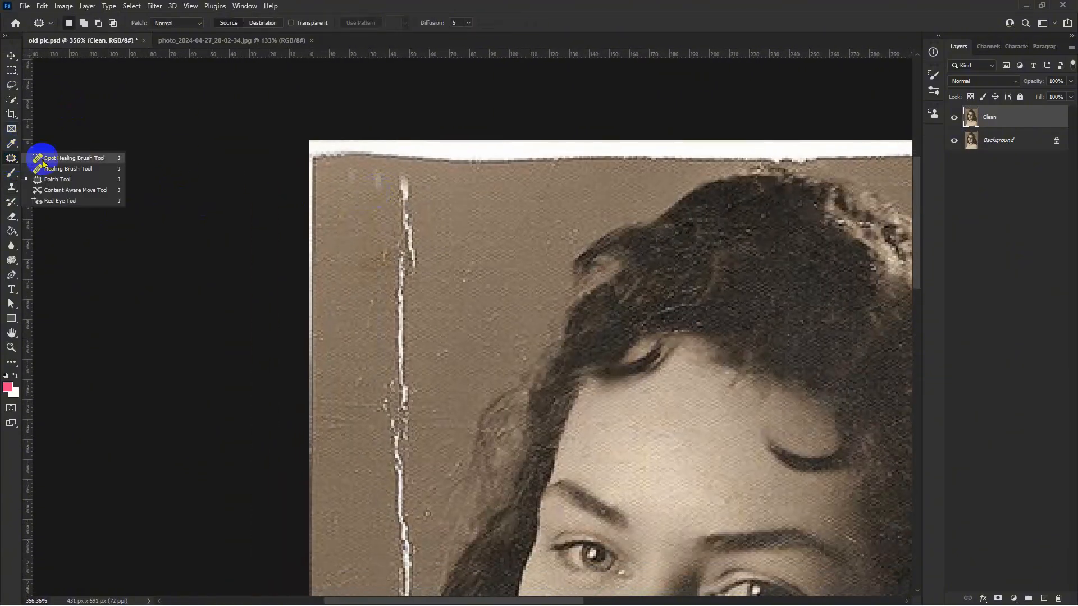
{"action": "left_click", "coordinate": [69, 183]}
{"action": "scroll", "coordinate": [332, 224], "scroll_direction": "down", "scroll_amount": 4}
{"action": "left_click_drag", "start_coordinate": [342, 229], "coordinate": [357, 111]}
{"action": "scroll", "coordinate": [430, 133], "scroll_direction": "down", "scroll_amount": 3}
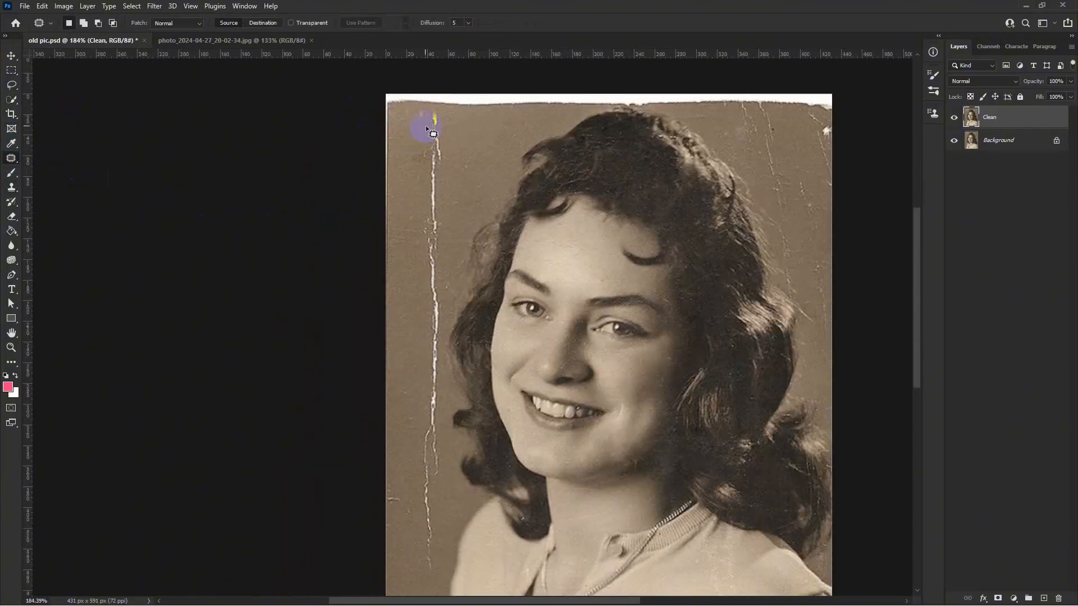
{"action": "left_click_drag", "start_coordinate": [412, 329], "coordinate": [447, 413]}
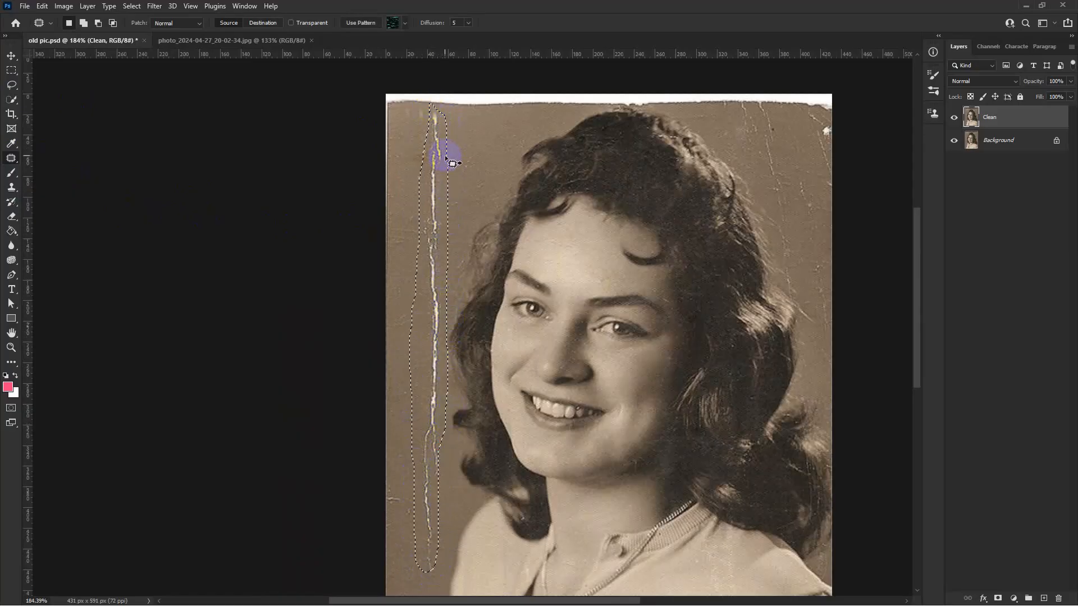
{"action": "scroll", "coordinate": [447, 163], "scroll_direction": "down", "scroll_amount": 3}
{"action": "scroll", "coordinate": [450, 169], "scroll_direction": "up", "scroll_amount": 1}
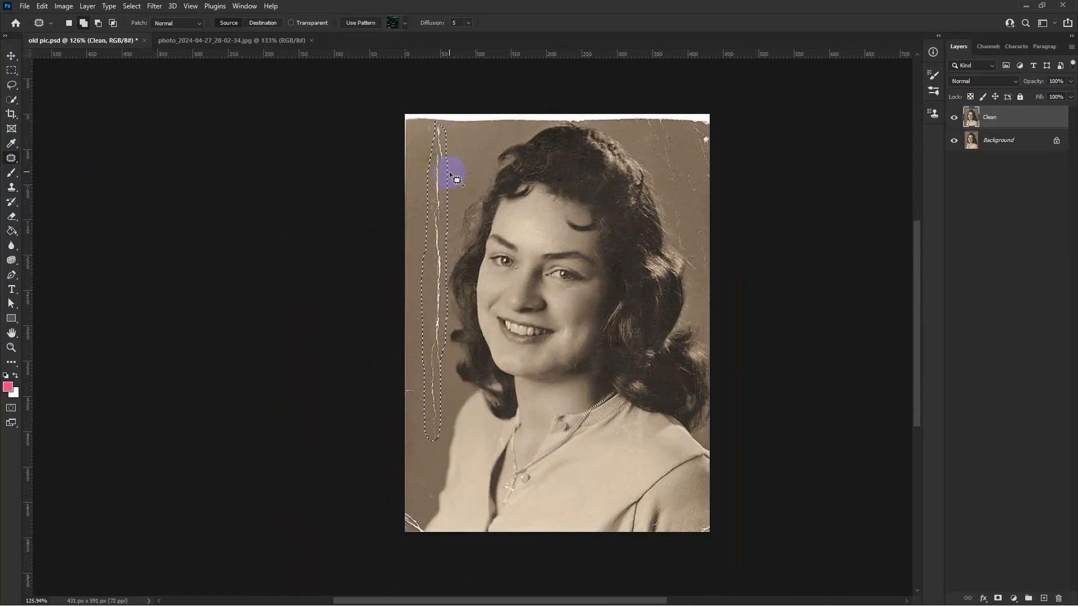
{"action": "key", "text": "shift+BackSpace"}
{"action": "key", "text": "Return"}
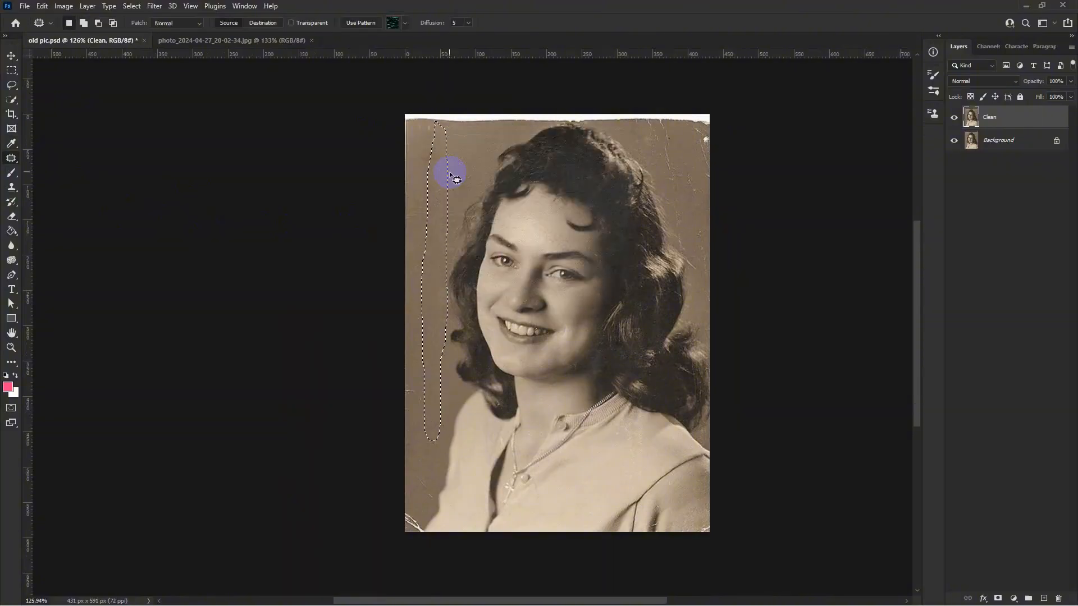
Outline the white tear in the photo's bottom-left corner and fill it Content-Aware.
{"action": "scroll", "coordinate": [455, 179], "scroll_direction": "up", "scroll_amount": 3}
{"action": "mouse_move", "coordinate": [389, 360]}
{"action": "left_mouse_down"}
{"action": "mouse_move", "coordinate": [448, 382]}
{"action": "mouse_move", "coordinate": [434, 344]}
{"action": "left_mouse_up"}
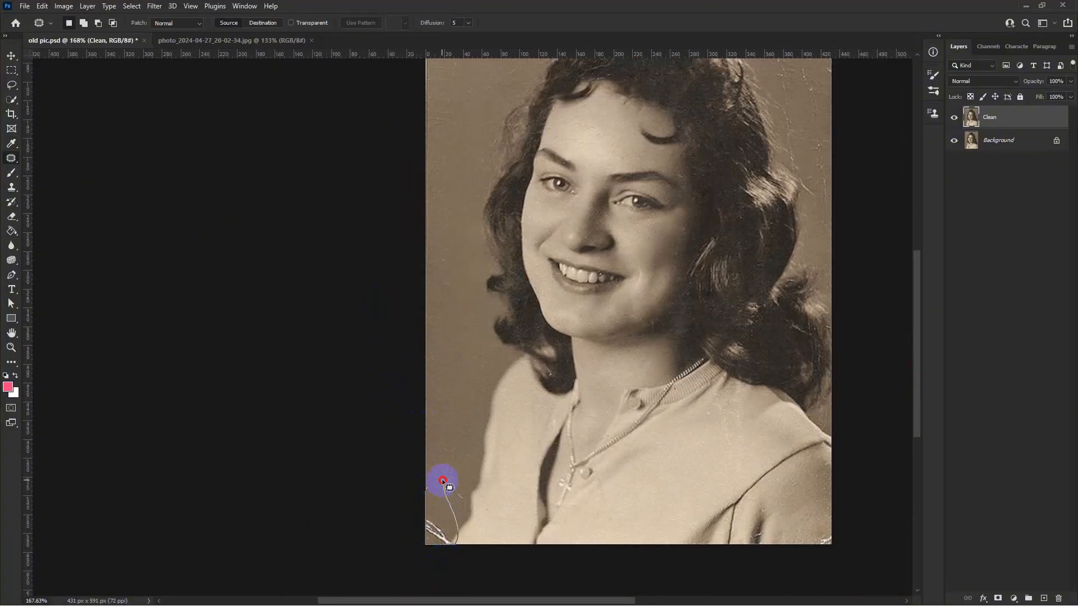
{"action": "left_click_drag", "start_coordinate": [443, 481], "coordinate": [438, 483]}
{"action": "key", "text": "shift+BackSpace"}
{"action": "key", "text": "Return"}
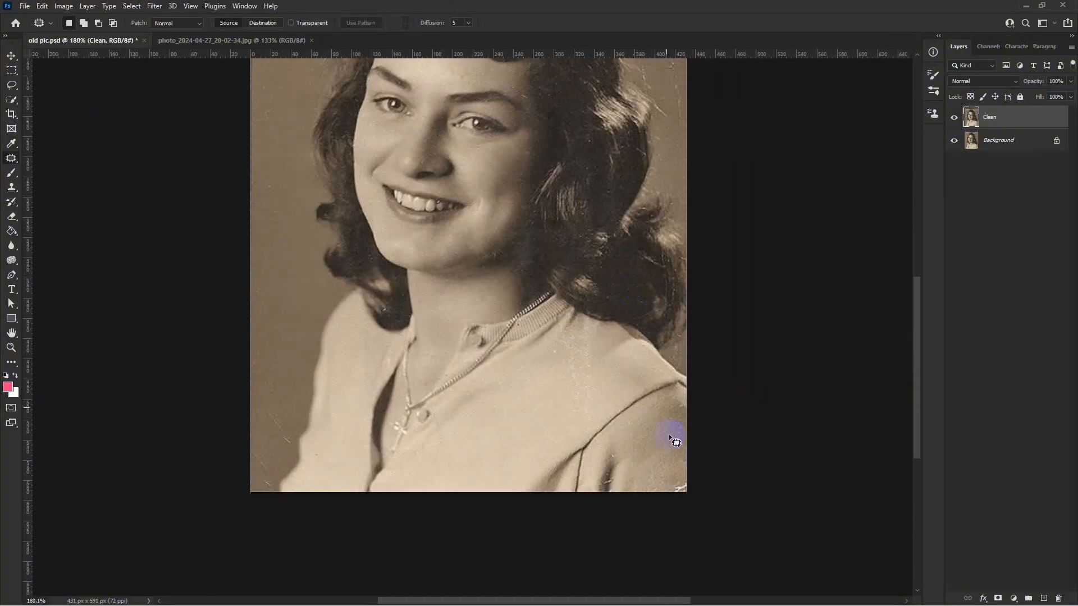
Outline the small white tear in the photo's bottom-right corner and fill it Content-Aware.
{"action": "scroll", "coordinate": [675, 433], "scroll_direction": "up", "scroll_amount": 3}
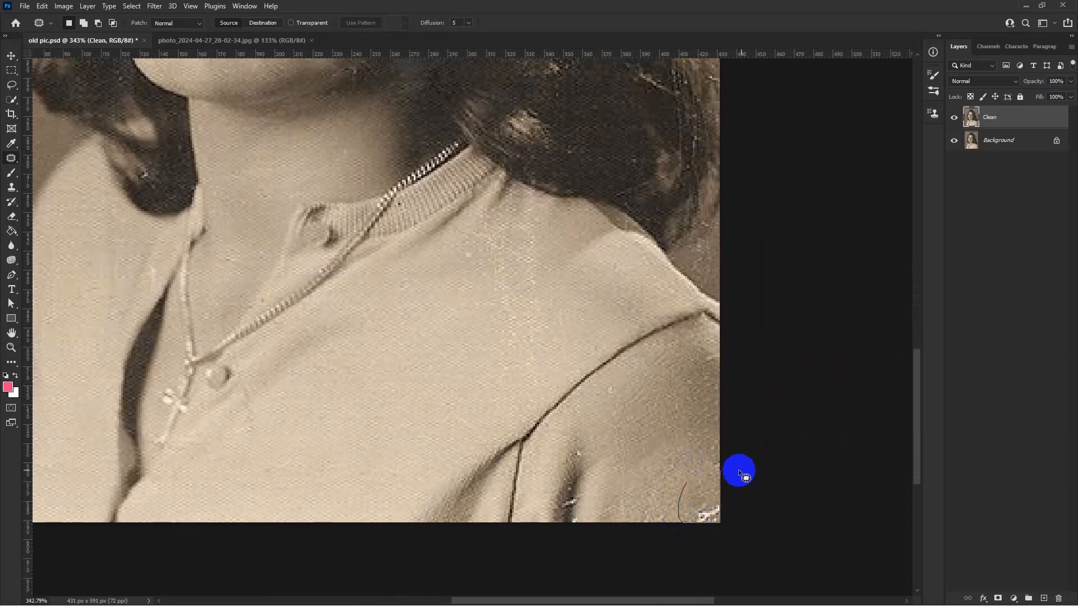
{"action": "left_click_drag", "start_coordinate": [739, 469], "coordinate": [729, 470]}
{"action": "key", "text": "shift+BackSpace"}
{"action": "key", "text": "Return"}
Examine the photo's upper part for remaining damage along the top edge and in the background beside the hair.
{"action": "scroll", "coordinate": [724, 463], "scroll_direction": "down", "scroll_amount": 3}
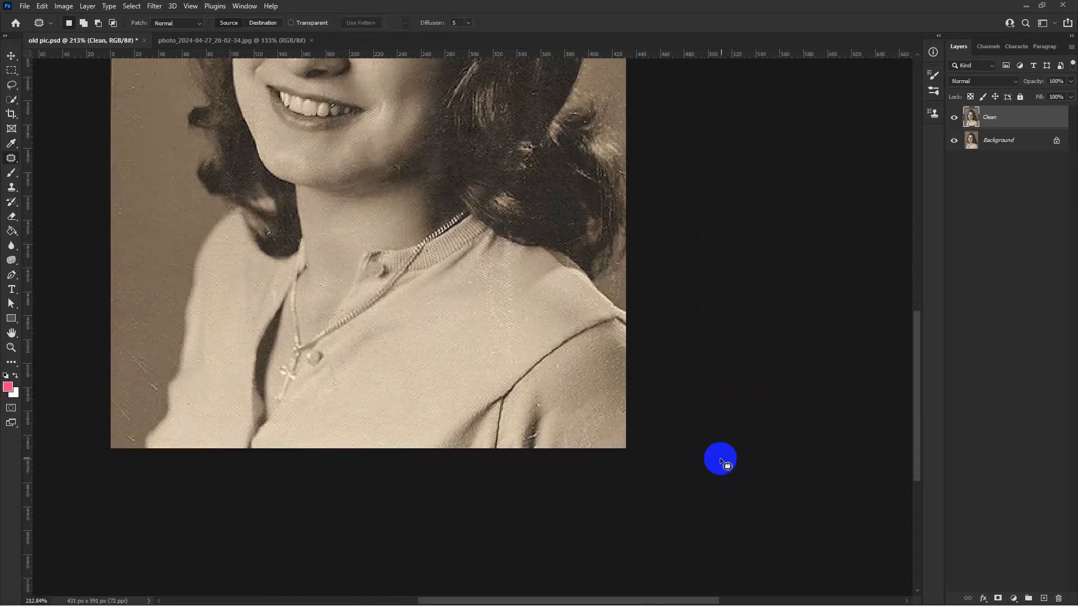
{"action": "scroll", "coordinate": [470, 323], "scroll_direction": "down", "scroll_amount": 3}
{"action": "left_click_drag", "start_coordinate": [530, 196], "coordinate": [552, 346]}
{"action": "scroll", "coordinate": [575, 338], "scroll_direction": "up", "scroll_amount": 2}
{"action": "scroll", "coordinate": [563, 224], "scroll_direction": "up", "scroll_amount": 4}
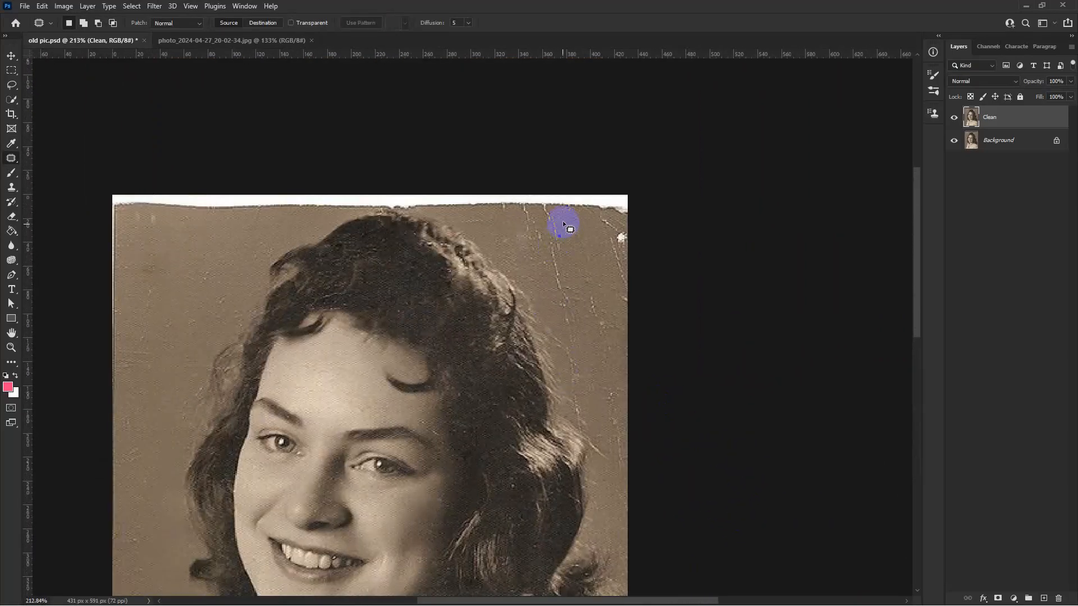
{"action": "scroll", "coordinate": [563, 224], "scroll_direction": "up", "scroll_amount": 2}
{"action": "left_click_drag", "start_coordinate": [487, 218], "coordinate": [525, 243]}
{"action": "scroll", "coordinate": [517, 237], "scroll_direction": "down", "scroll_amount": 3}
Select the white strip across the photo's top edge with the Rectangular Marquee Tool and try to fill it Content-Aware.
{"action": "left_click", "coordinate": [12, 69]}
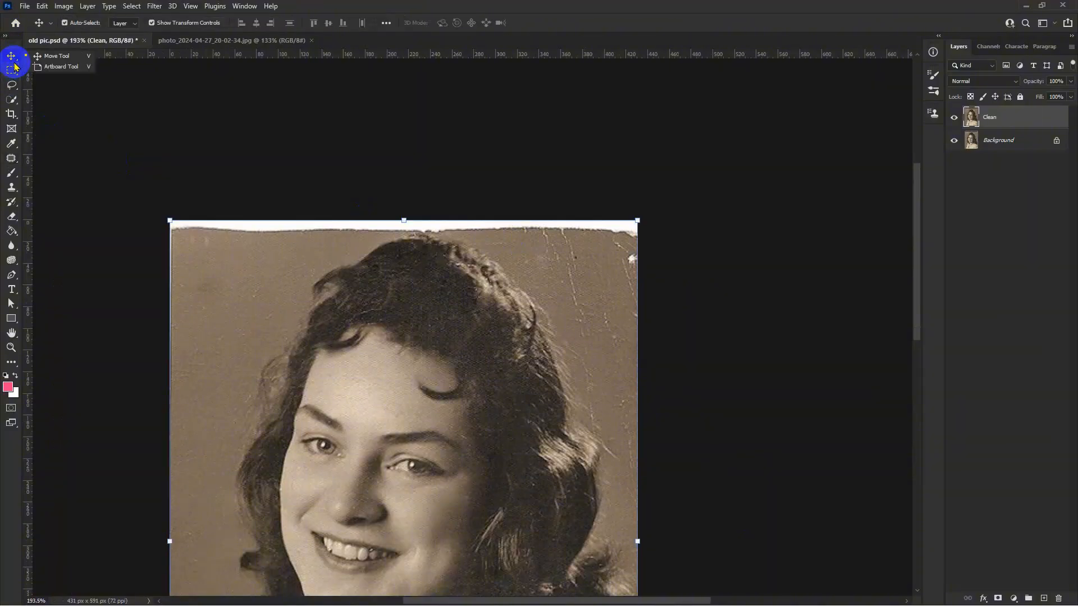
{"action": "right_click", "coordinate": [12, 70]}
{"action": "left_click", "coordinate": [91, 74]}
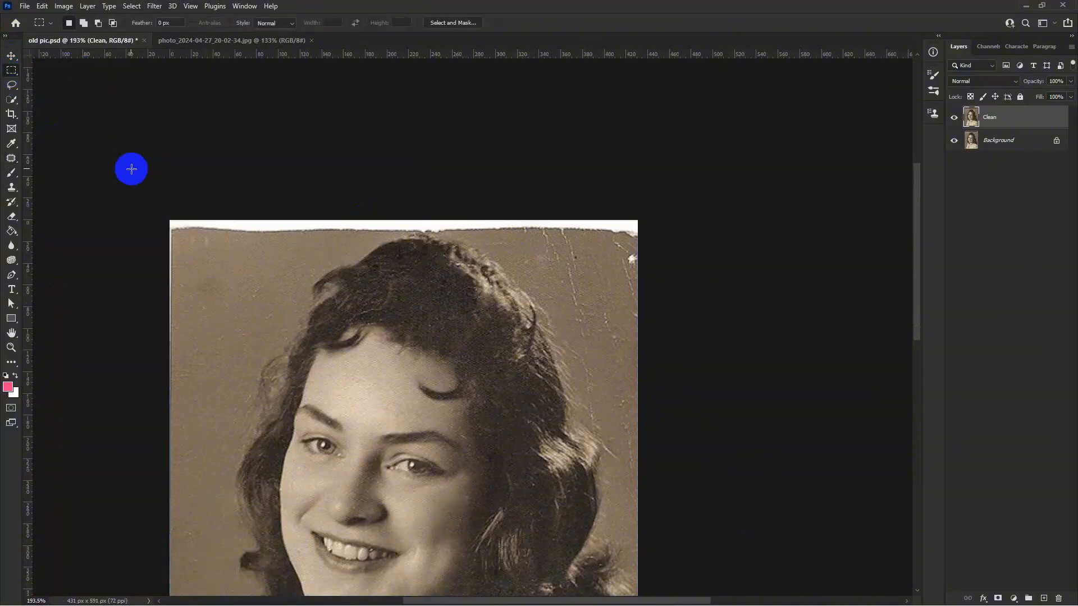
{"action": "left_click_drag", "start_coordinate": [184, 221], "coordinate": [362, 221]}
{"action": "left_click_drag", "start_coordinate": [663, 235], "coordinate": [659, 230]}
{"action": "key", "text": "shift+BackSpace"}
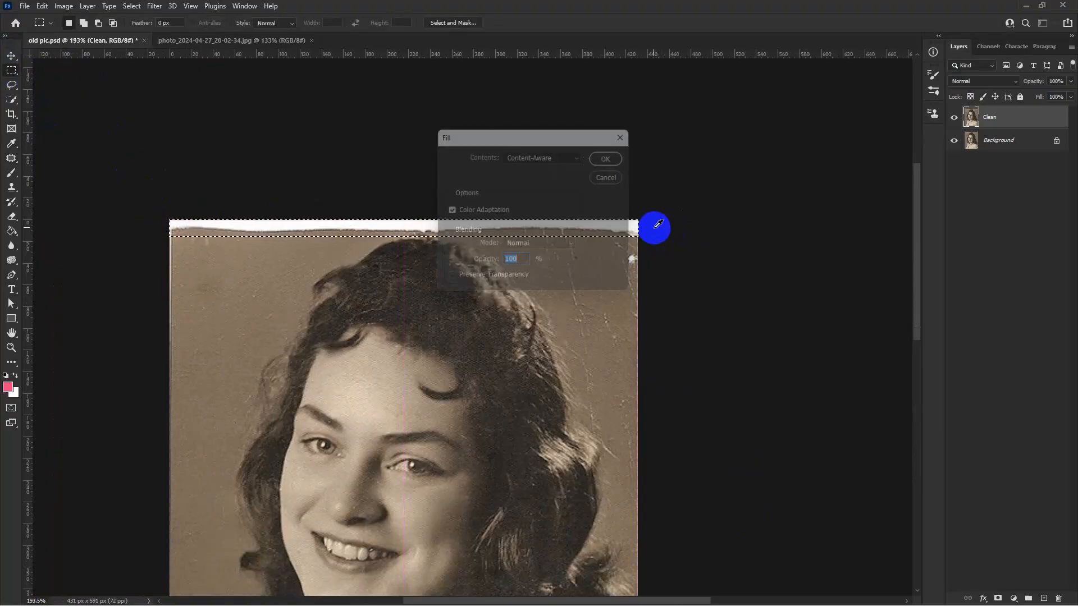
{"action": "key", "text": "Return"}
{"action": "scroll", "coordinate": [511, 242], "scroll_direction": "up", "scroll_amount": 2}
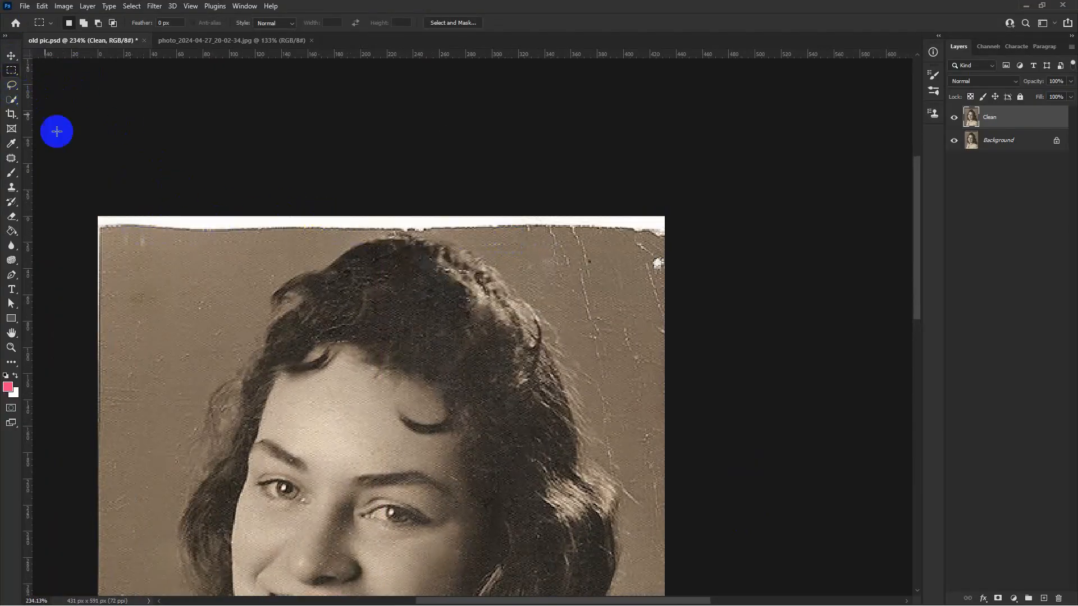
Select the white strip across the photo's full top edge with a rectangular marquee, fill it Content-Aware and deselect.
{"action": "left_click_drag", "start_coordinate": [99, 217], "coordinate": [758, 230]}
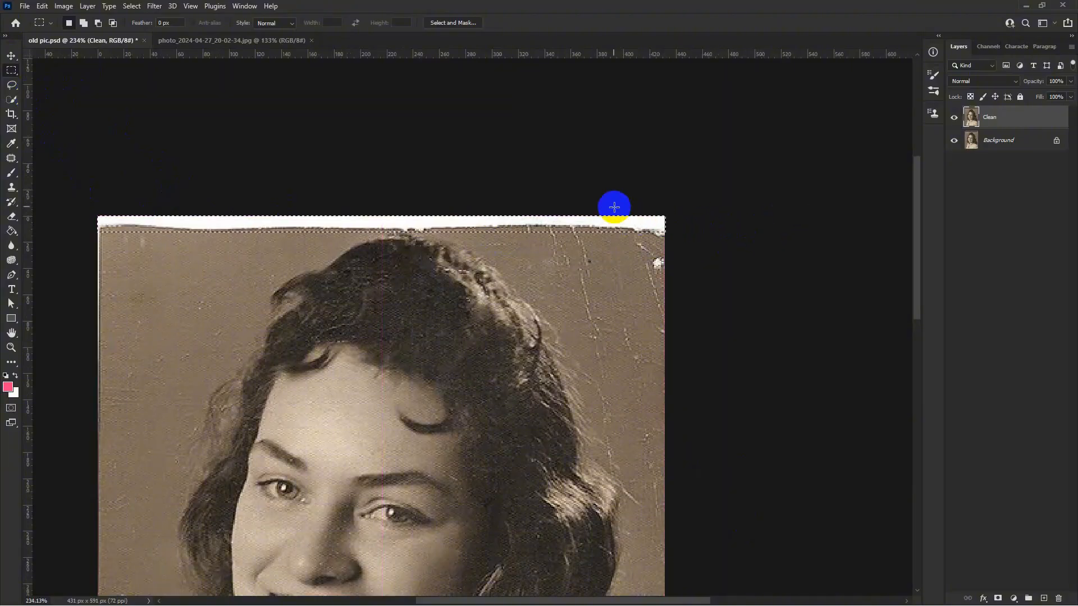
{"action": "key", "text": "shift+F5"}
{"action": "key", "text": "Return"}
{"action": "key", "text": "ctrl+d"}
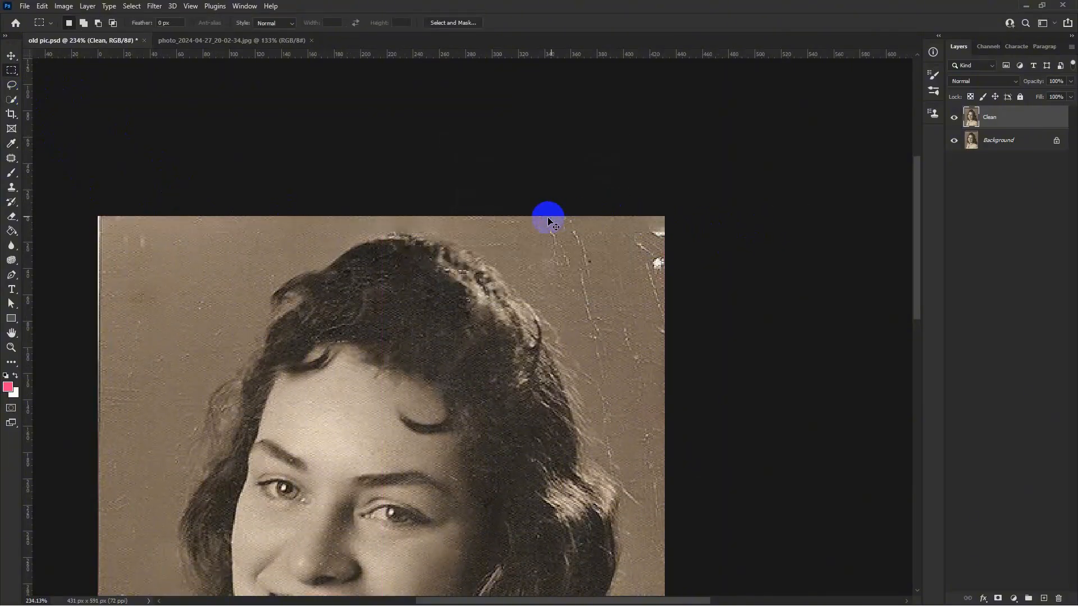
Select a narrow vertical strip along the upper part of the photo's left edge, fill it Content-Aware and deselect.
{"action": "scroll", "coordinate": [480, 224], "scroll_direction": "down", "scroll_amount": 2}
{"action": "scroll", "coordinate": [337, 223], "scroll_direction": "up", "scroll_amount": 2}
{"action": "left_click_drag", "start_coordinate": [139, 193], "coordinate": [160, 529]}
{"action": "key", "text": "shift+F5"}
{"action": "key", "text": "Return"}
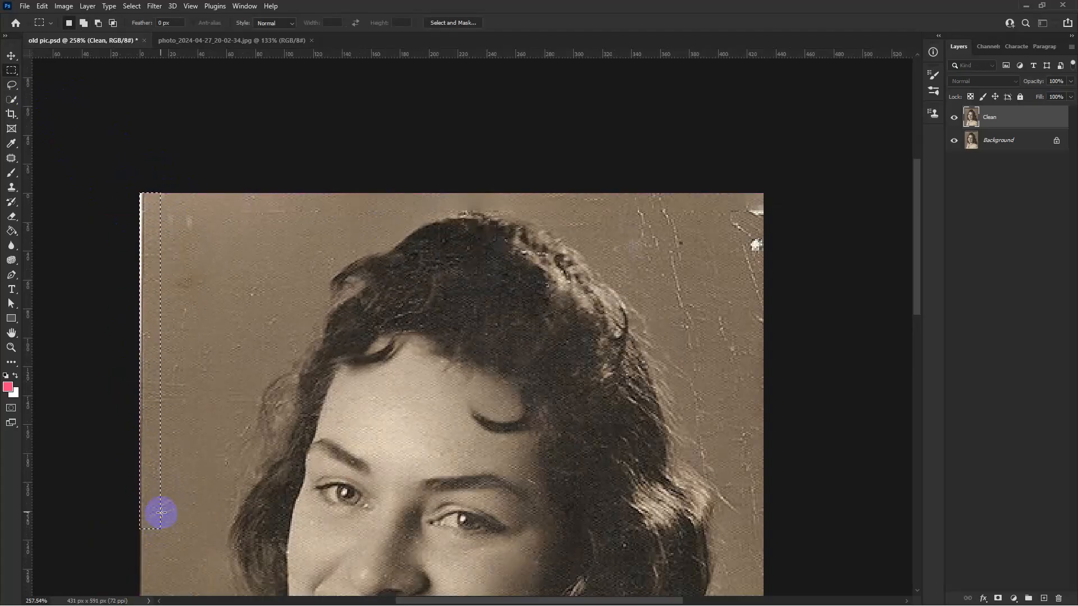
{"action": "key", "text": "ctrl+d"}
Clone clean background with the Clone Stamp over the scratches and white tears in the photo's top-right corner.
{"action": "scroll", "coordinate": [166, 393], "scroll_direction": "down", "scroll_amount": 4}
{"action": "scroll", "coordinate": [522, 267], "scroll_direction": "up", "scroll_amount": 6}
{"action": "key", "text": "s"}
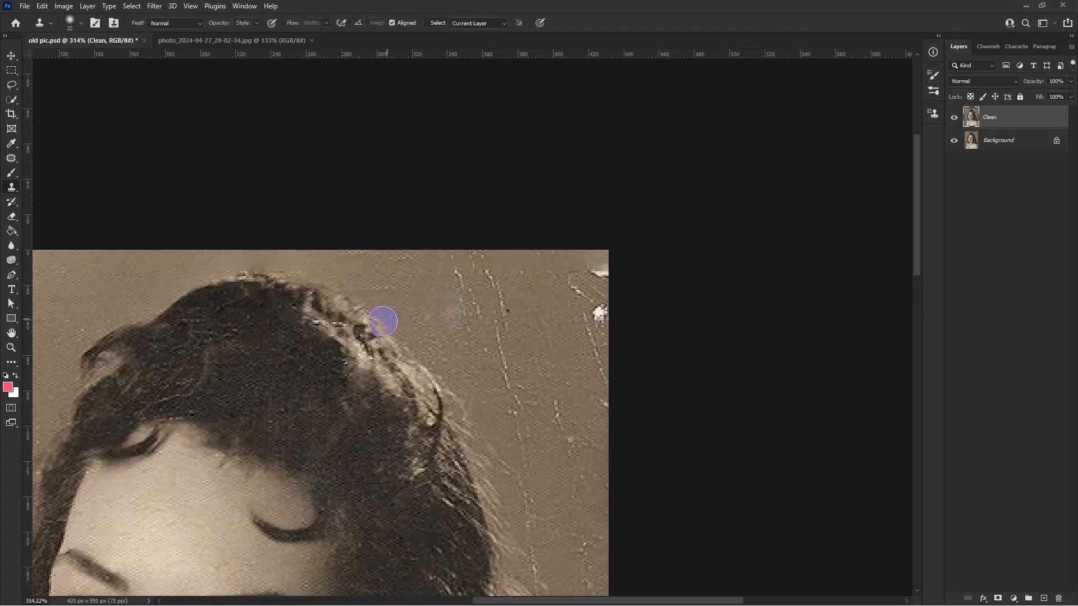
{"action": "left_click", "coordinate": [421, 291], "text": "alt"}
{"action": "left_click", "coordinate": [476, 283]}
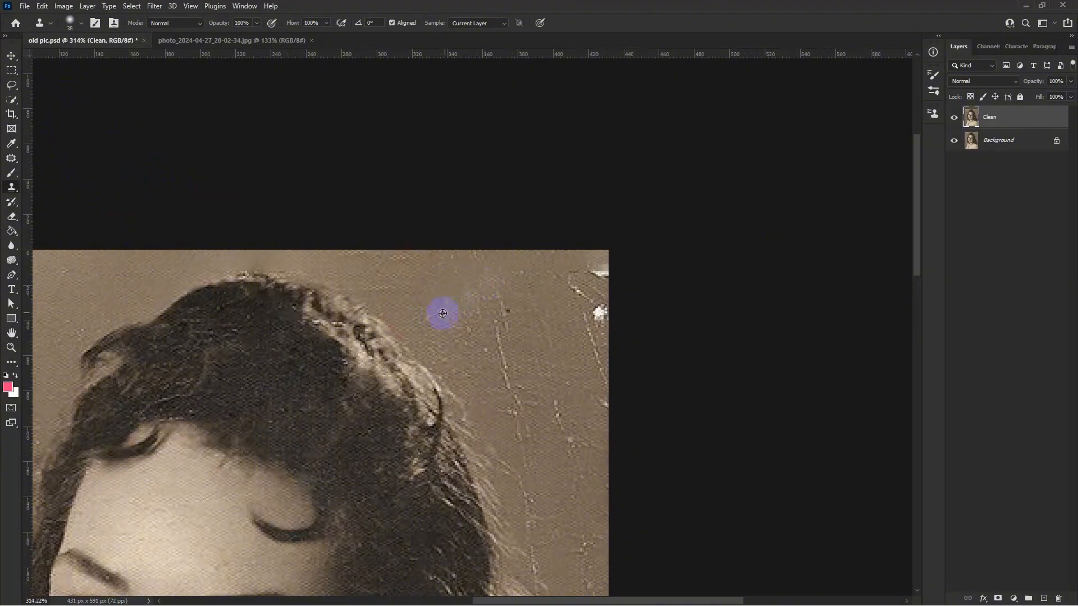
{"action": "left_click_drag", "start_coordinate": [487, 322], "coordinate": [512, 399]}
{"action": "left_click_drag", "start_coordinate": [591, 289], "coordinate": [592, 320]}
{"action": "left_click_drag", "start_coordinate": [528, 362], "coordinate": [537, 250]}
{"action": "left_click", "coordinate": [537, 250], "text": "alt"}
{"action": "mouse_move", "coordinate": [564, 308]}
{"action": "left_mouse_down"}
{"action": "mouse_move", "coordinate": [601, 284]}
{"action": "mouse_move", "coordinate": [612, 303]}
{"action": "left_mouse_up"}
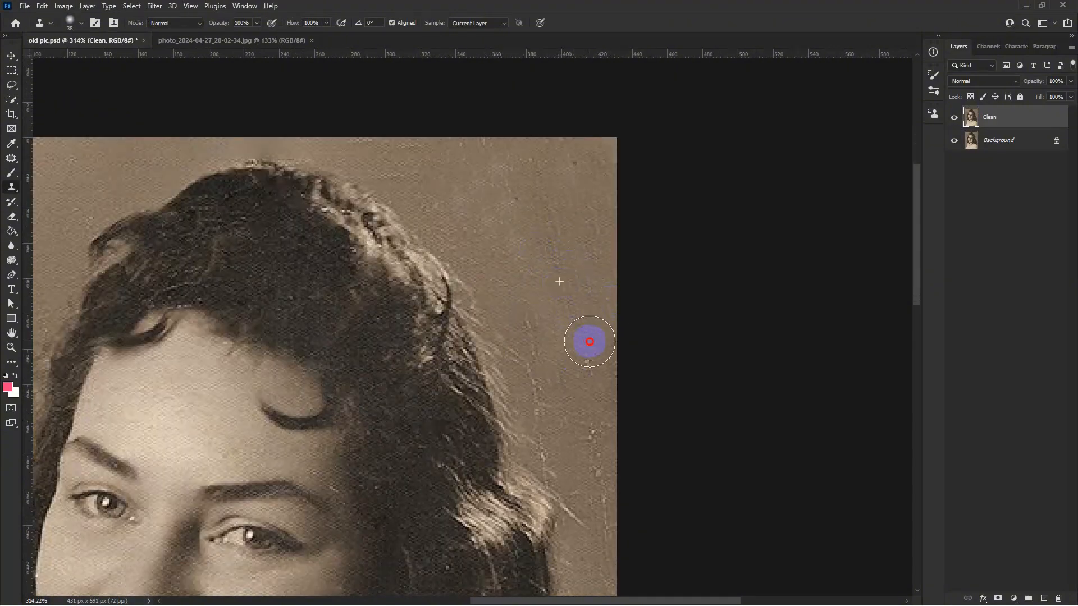
Clone Stamp away the remaining scratches and spots in the background between the hair and the photo's right edge.
{"action": "left_click_drag", "start_coordinate": [589, 341], "coordinate": [589, 359]}
{"action": "left_click", "coordinate": [538, 365]}
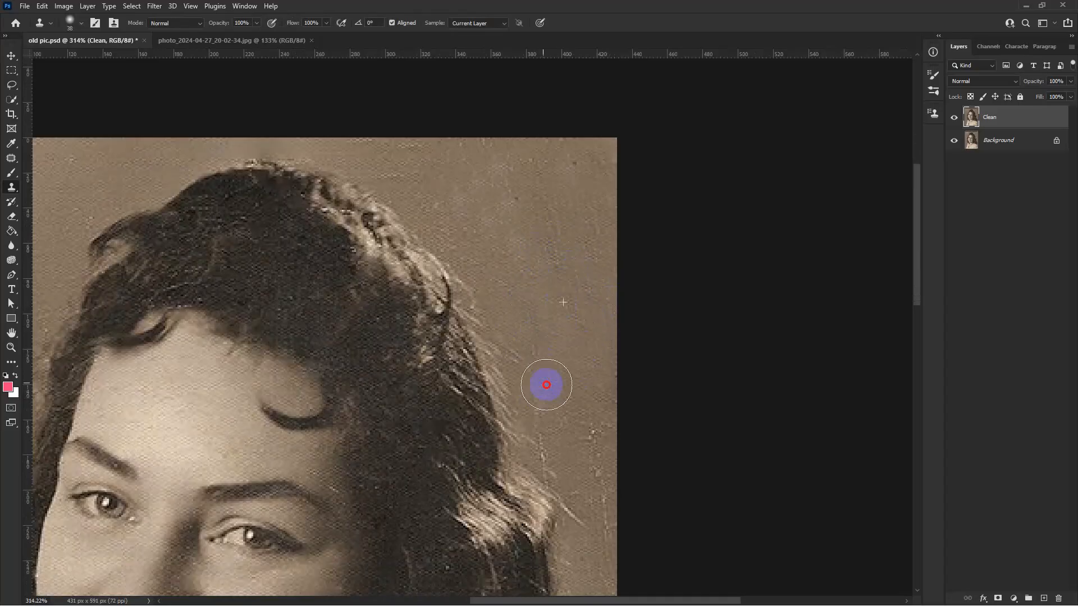
{"action": "scroll", "coordinate": [595, 505], "scroll_direction": "down", "scroll_amount": 2}
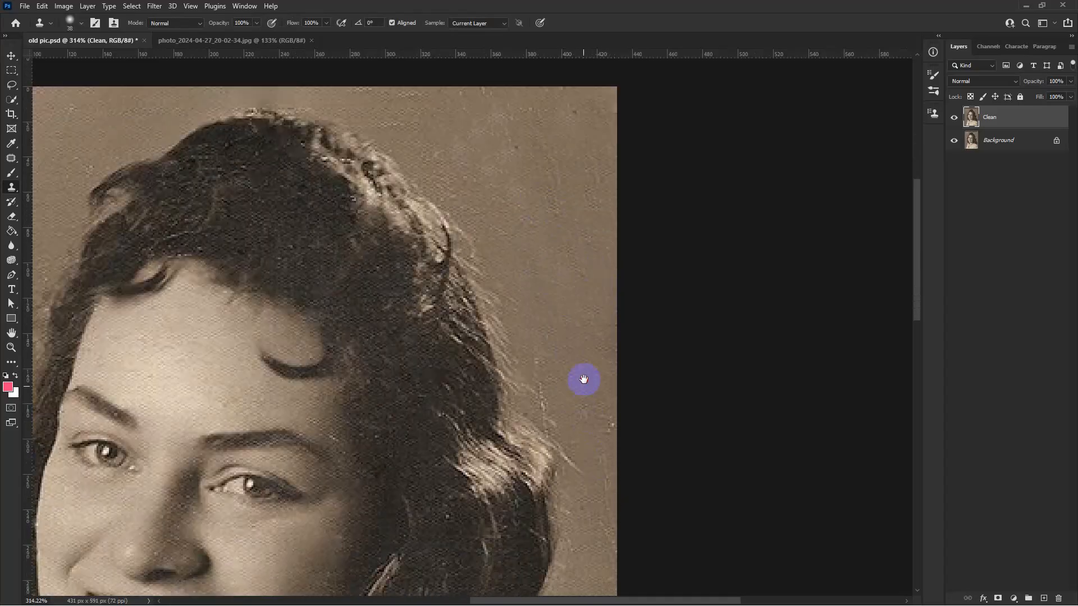
{"action": "left_click_drag", "start_coordinate": [612, 434], "coordinate": [616, 391]}
{"action": "scroll", "coordinate": [606, 287], "scroll_direction": "down", "scroll_amount": 5}
{"action": "scroll", "coordinate": [582, 326], "scroll_direction": "up", "scroll_amount": 5}
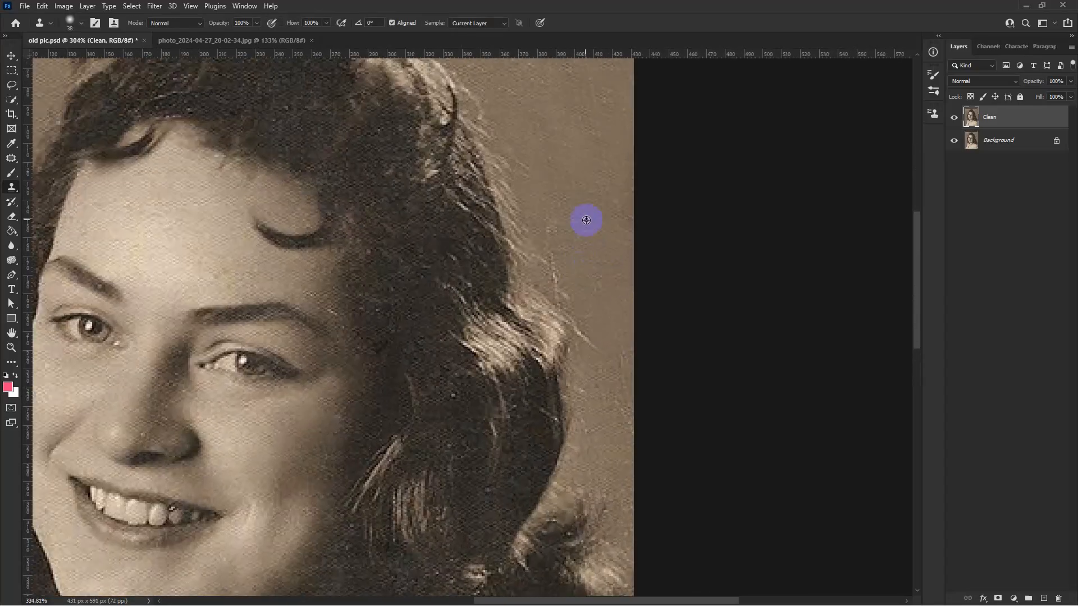
Sample clean background beside the sleeve and Clone Stamp away the scratches down to the photo's bottom-left corner.
{"action": "left_click", "coordinate": [434, 373]}
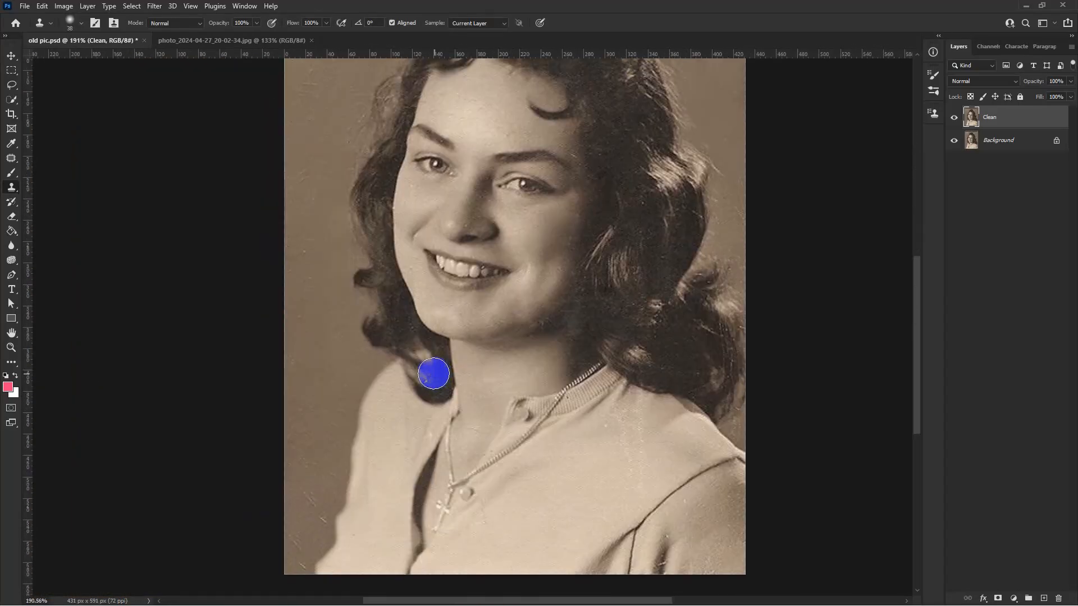
{"action": "scroll", "coordinate": [392, 411], "scroll_direction": "down", "scroll_amount": 1}
{"action": "scroll", "coordinate": [339, 433], "scroll_direction": "up", "scroll_amount": 4}
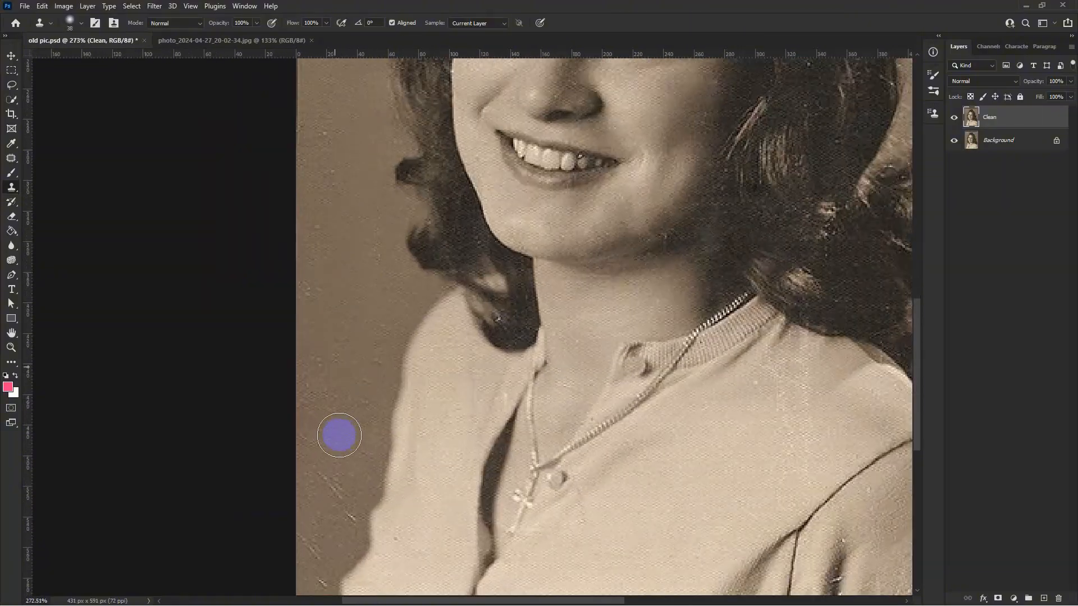
{"action": "left_click_drag", "start_coordinate": [365, 468], "coordinate": [414, 418]}
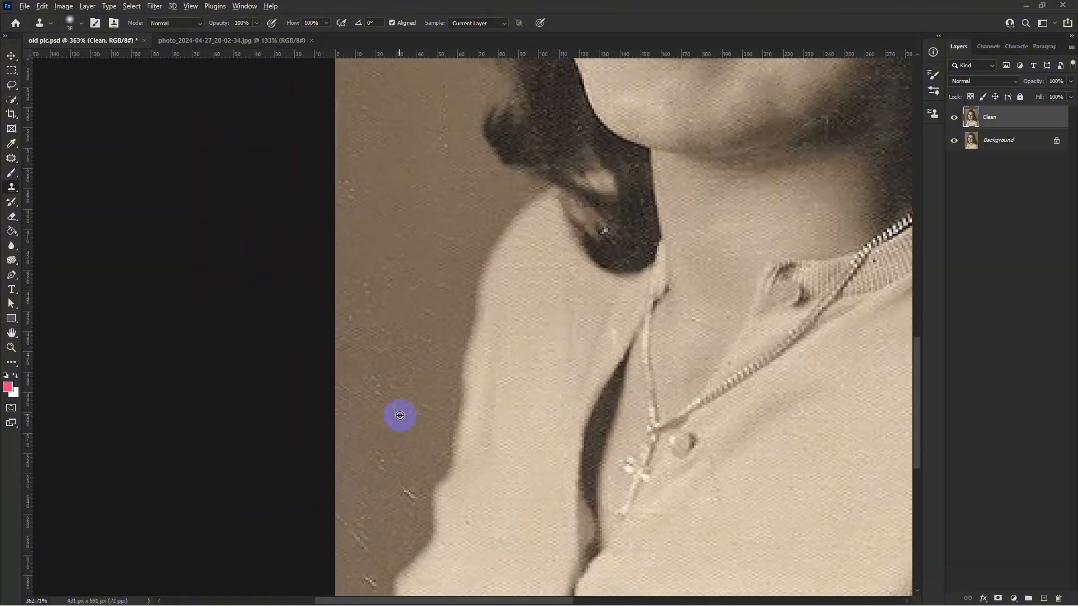
{"action": "left_click", "coordinate": [399, 414], "text": "alt"}
{"action": "left_click", "coordinate": [392, 457]}
{"action": "left_click", "coordinate": [398, 483]}
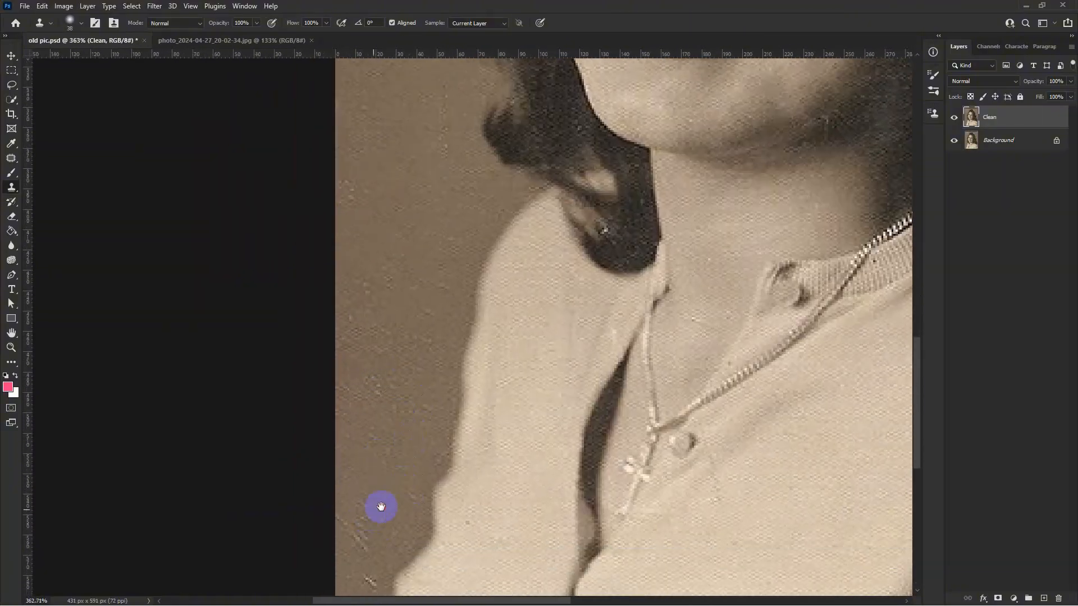
{"action": "left_click_drag", "start_coordinate": [381, 507], "coordinate": [434, 449]}
{"action": "left_click", "coordinate": [426, 416], "text": "alt"}
{"action": "left_click", "coordinate": [407, 479]}
{"action": "left_click", "coordinate": [418, 533]}
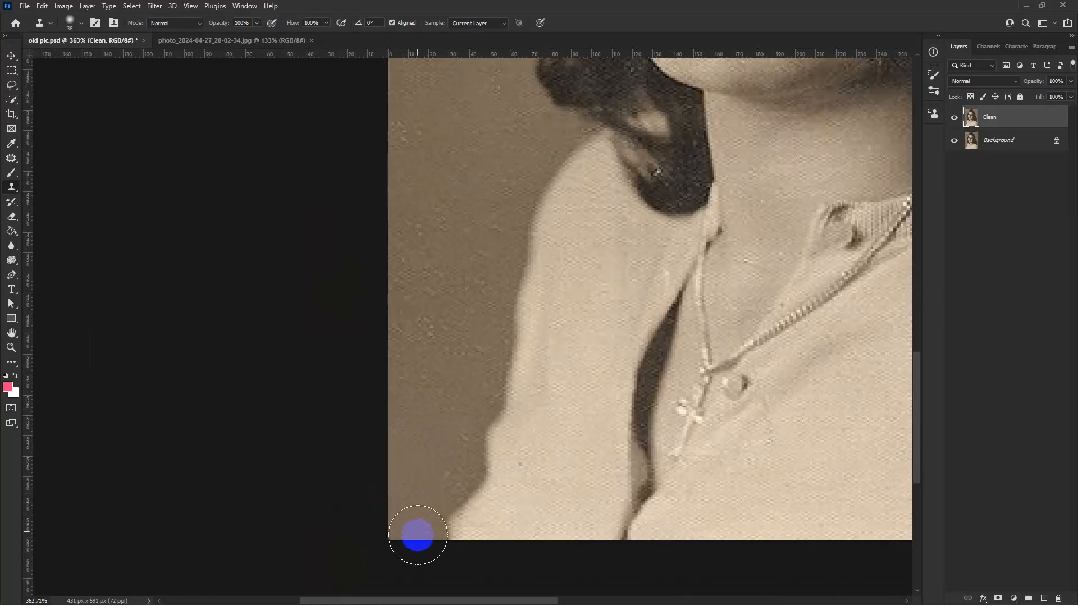
Compare the whole photo before and after the retouching by repeatedly hiding and showing the Clean layer.
{"action": "scroll", "coordinate": [417, 533], "scroll_direction": "down", "scroll_amount": 10}
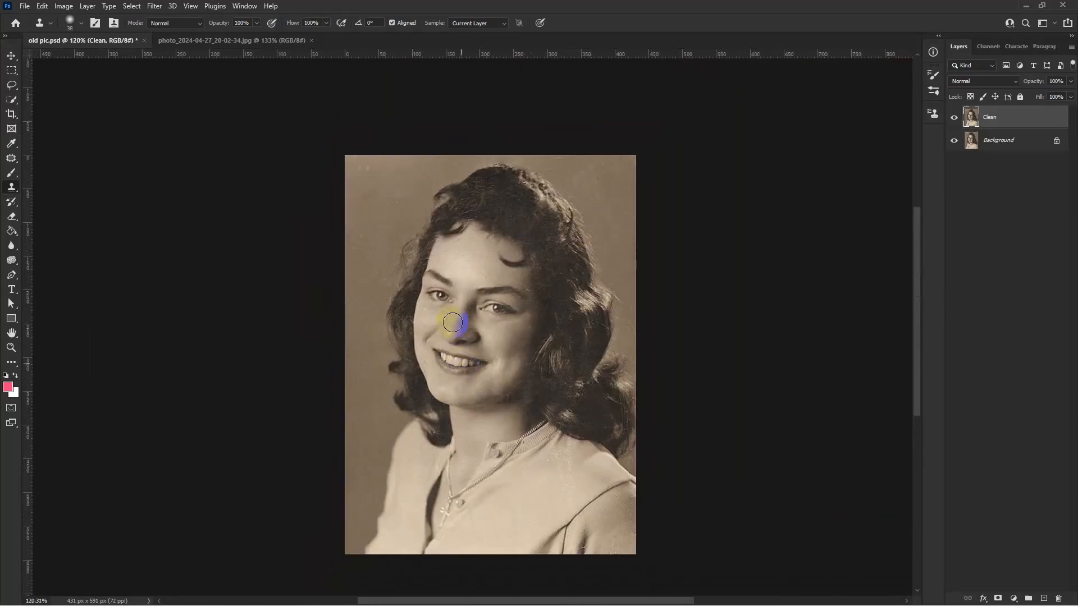
{"action": "scroll", "coordinate": [410, 239], "scroll_direction": "up", "scroll_amount": 2}
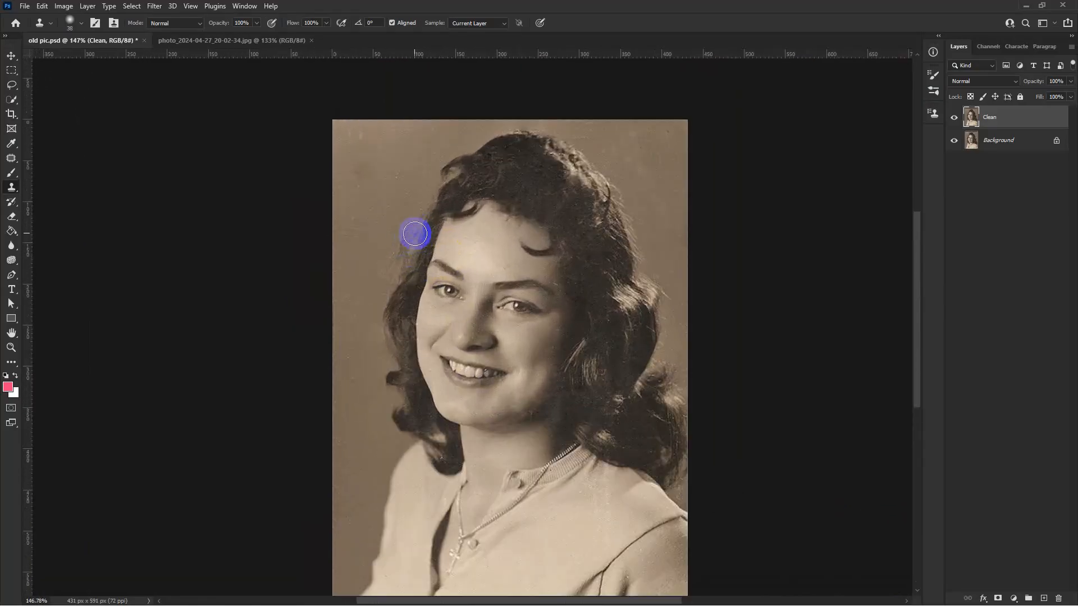
{"action": "scroll", "coordinate": [415, 234], "scroll_direction": "down", "scroll_amount": 2}
{"action": "left_click", "coordinate": [954, 118]}
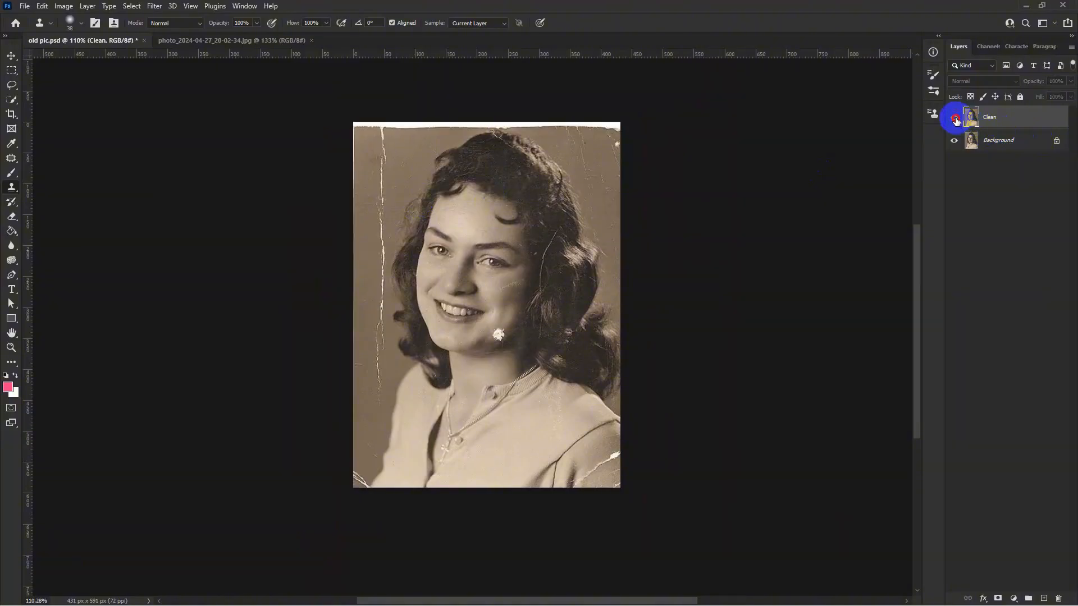
{"action": "left_click", "coordinate": [955, 118]}
{"action": "left_click", "coordinate": [955, 118]}
{"action": "left_click", "coordinate": [954, 117]}
{"action": "left_click", "coordinate": [955, 118]}
{"action": "left_click", "coordinate": [954, 118]}
{"action": "left_click", "coordinate": [955, 118]}
{"action": "left_click", "coordinate": [954, 119]}
{"action": "scroll", "coordinate": [513, 221], "scroll_direction": "up", "scroll_amount": 3}
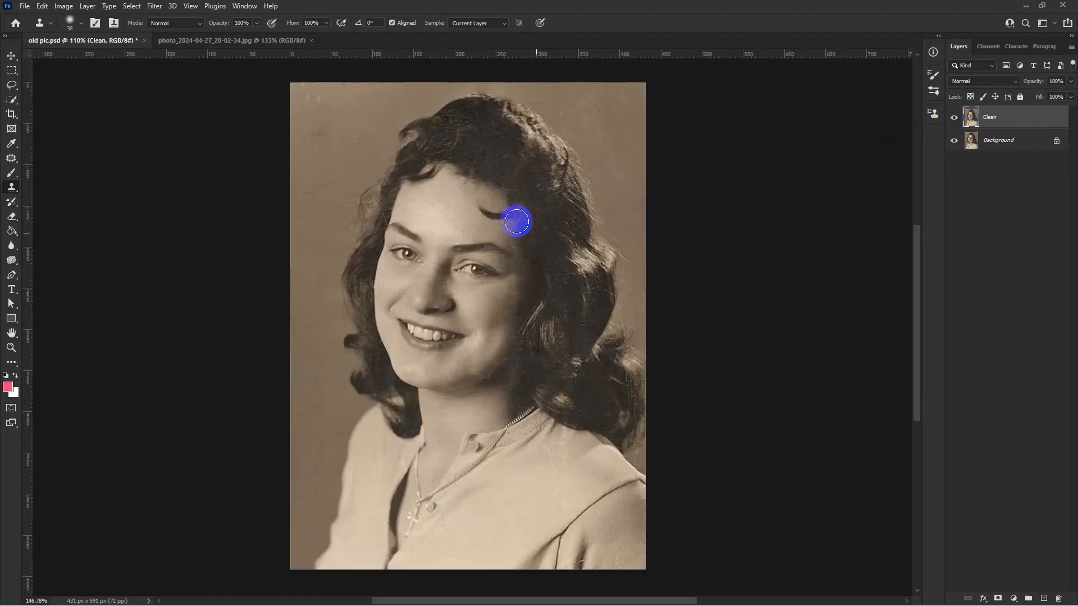
Examine the colorized example in photo_2024-04-27_20-02-34.jpg, return to old pic.psd and compare it with the Clean layer hidden and shown.
{"action": "left_click", "coordinate": [240, 41]}
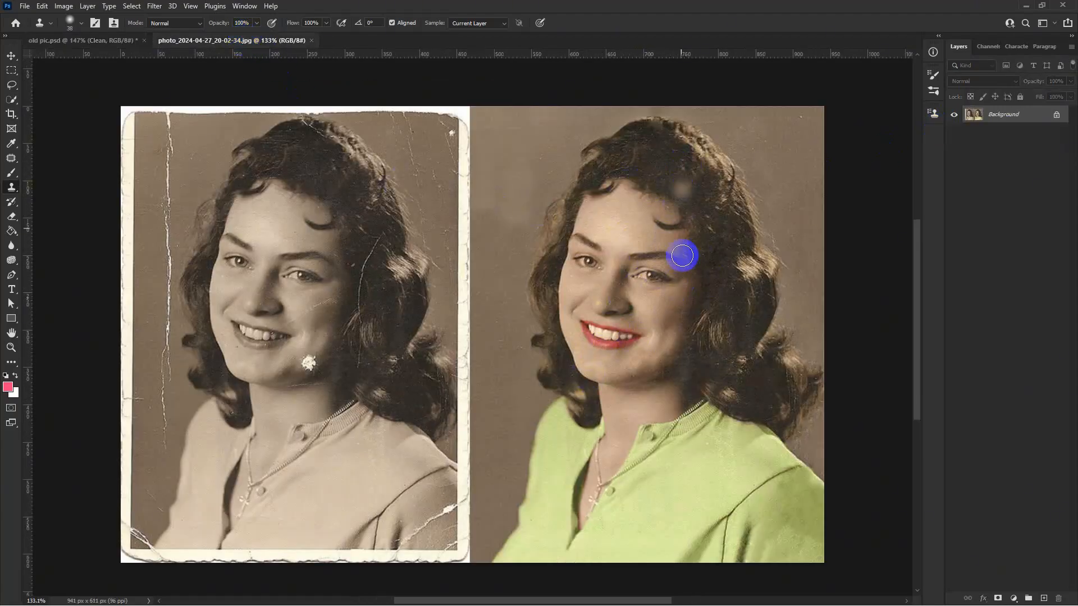
{"action": "scroll", "coordinate": [679, 466], "scroll_direction": "down", "scroll_amount": 2}
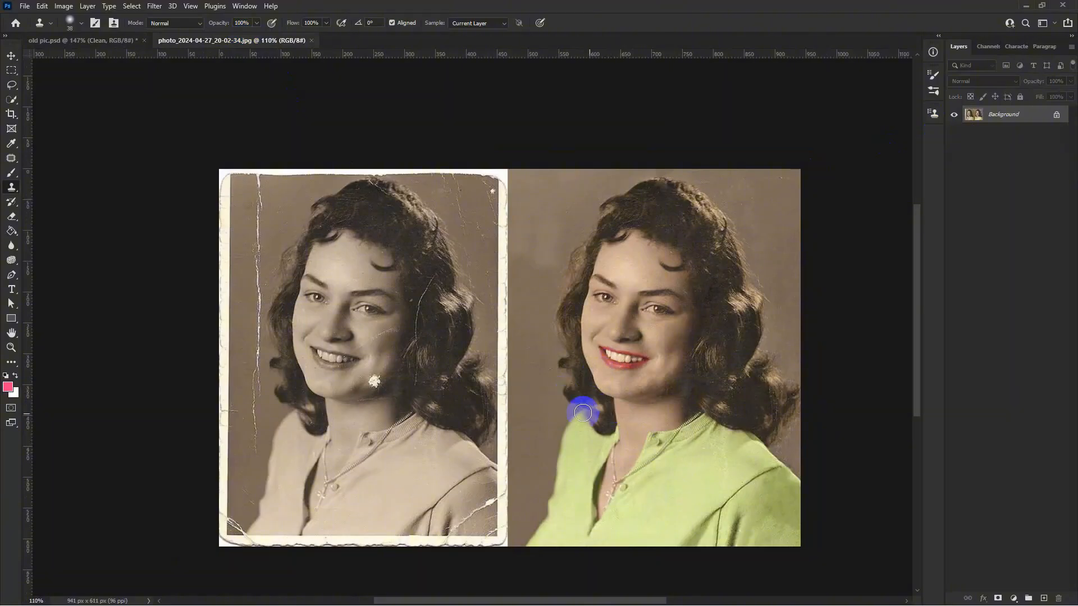
{"action": "left_click", "coordinate": [118, 41]}
{"action": "scroll", "coordinate": [503, 308], "scroll_direction": "up", "scroll_amount": 2}
{"action": "left_click_drag", "start_coordinate": [377, 243], "coordinate": [414, 228]}
{"action": "scroll", "coordinate": [413, 228], "scroll_direction": "down", "scroll_amount": 2}
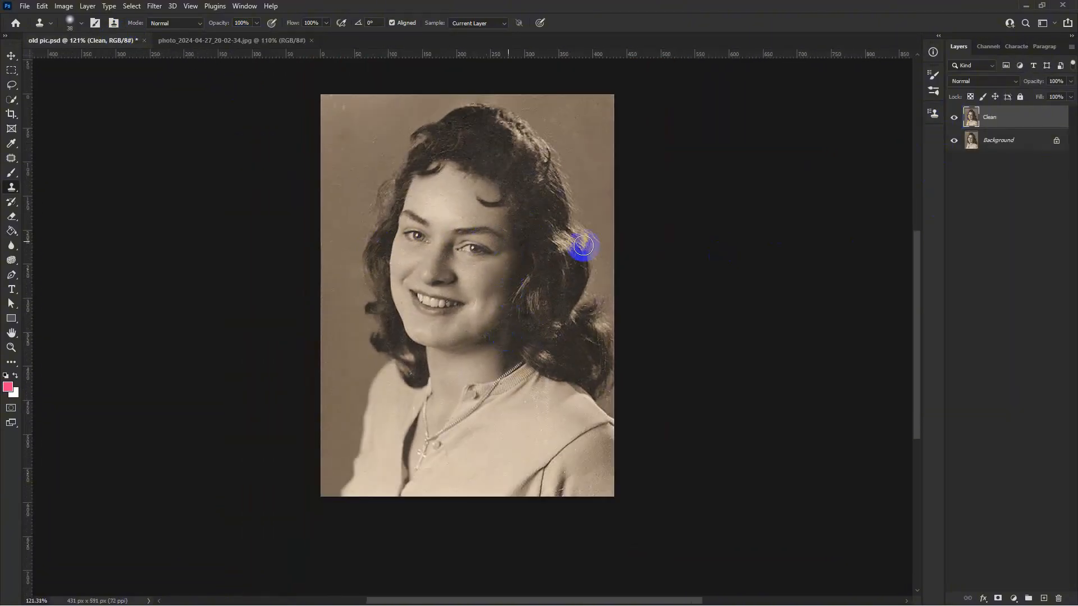
{"action": "left_click", "coordinate": [953, 117]}
{"action": "left_click", "coordinate": [953, 118]}
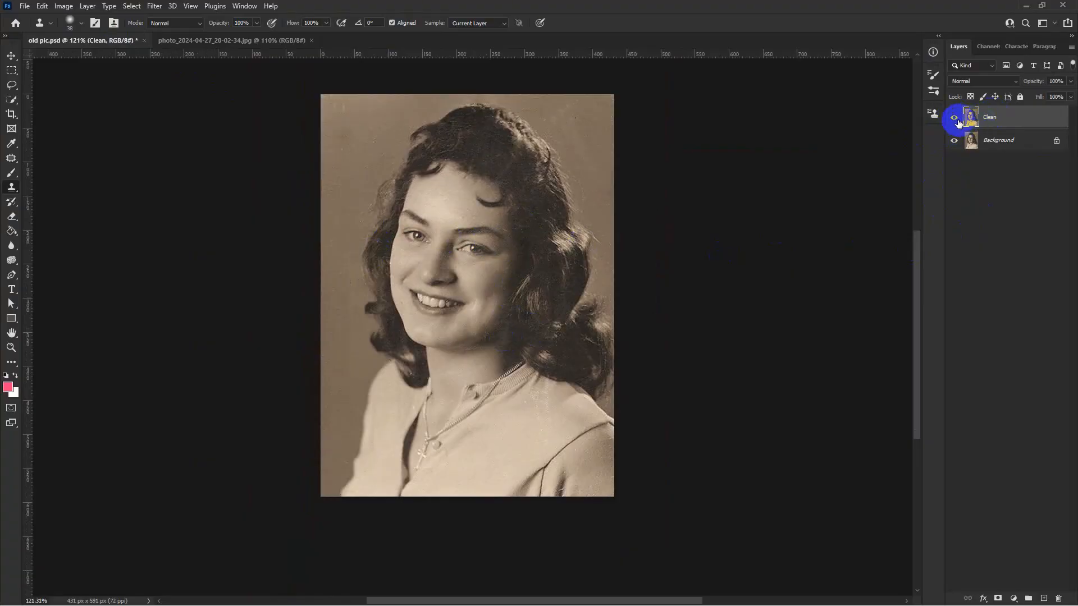
Start a Pen tool path on the left-hand hair, following its lower edge over the shoulder to the side of the neck.
{"action": "scroll", "coordinate": [531, 196], "scroll_direction": "up", "scroll_amount": 1}
{"action": "left_click", "coordinate": [11, 275]}
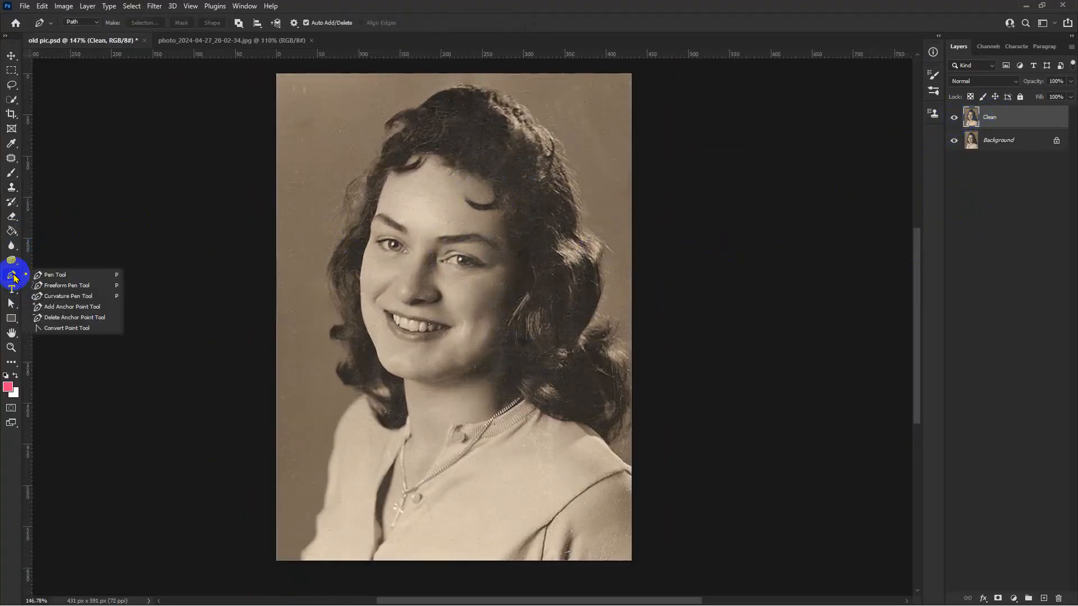
{"action": "left_click", "coordinate": [66, 276]}
{"action": "scroll", "coordinate": [365, 258], "scroll_direction": "up", "scroll_amount": 2}
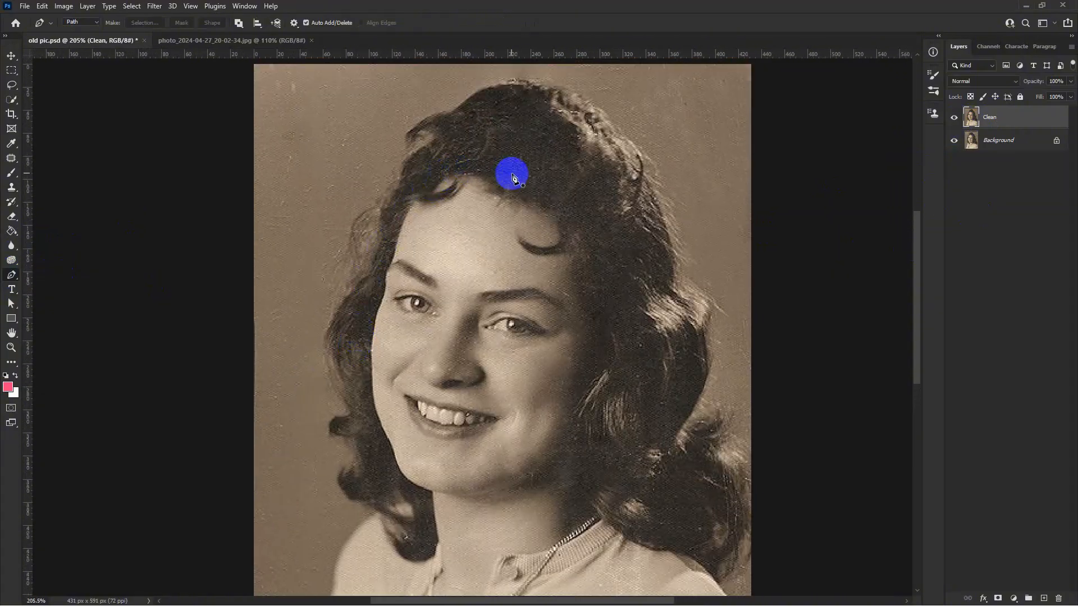
{"action": "scroll", "coordinate": [517, 268], "scroll_direction": "down", "scroll_amount": 2}
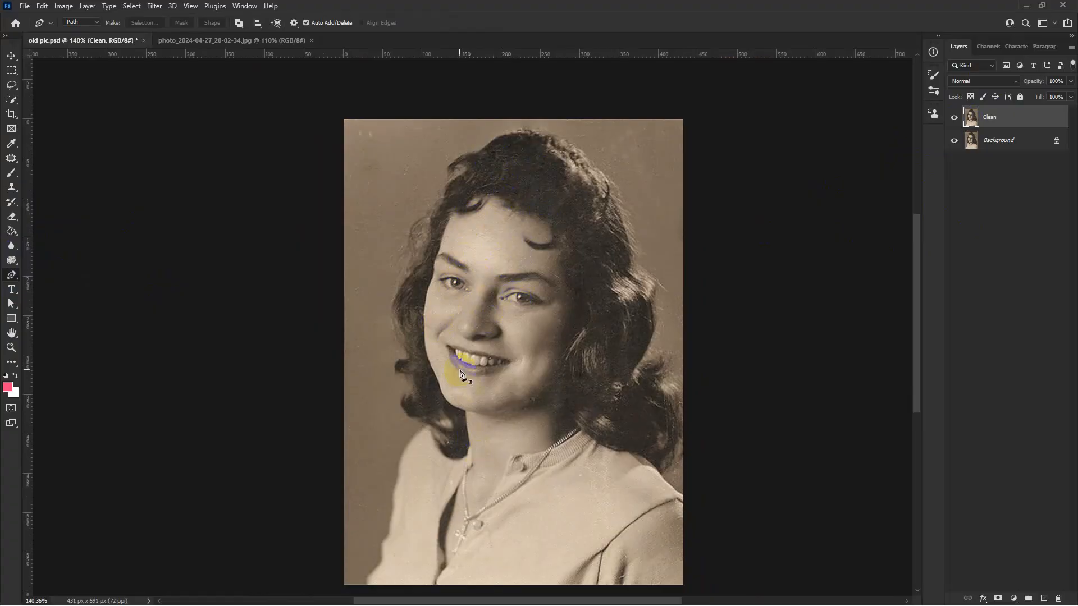
{"action": "scroll", "coordinate": [452, 382], "scroll_direction": "up", "scroll_amount": 6}
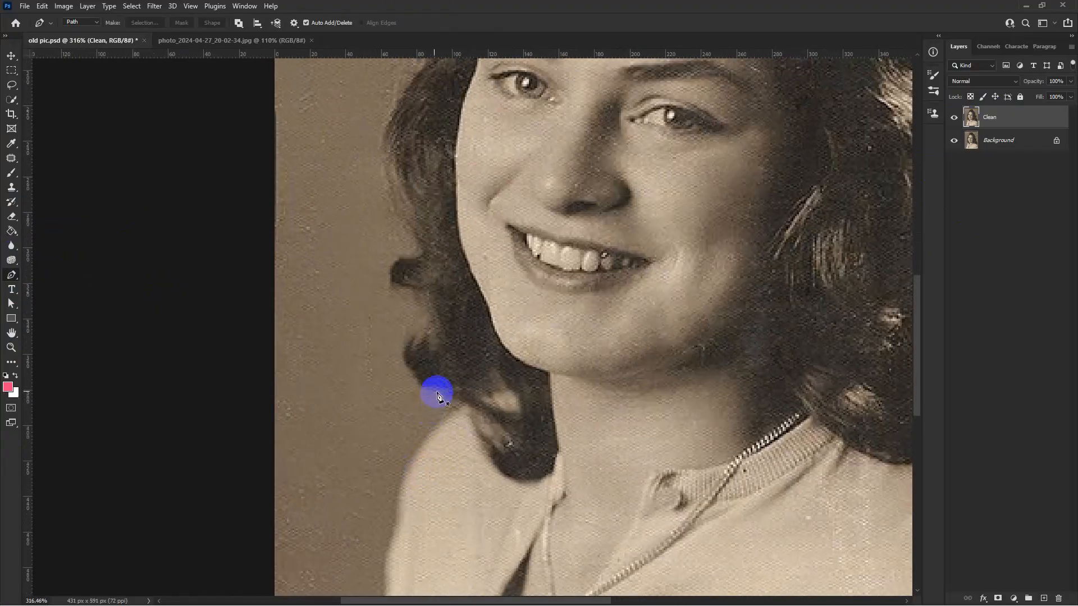
{"action": "scroll", "coordinate": [439, 396], "scroll_direction": "up", "scroll_amount": 4}
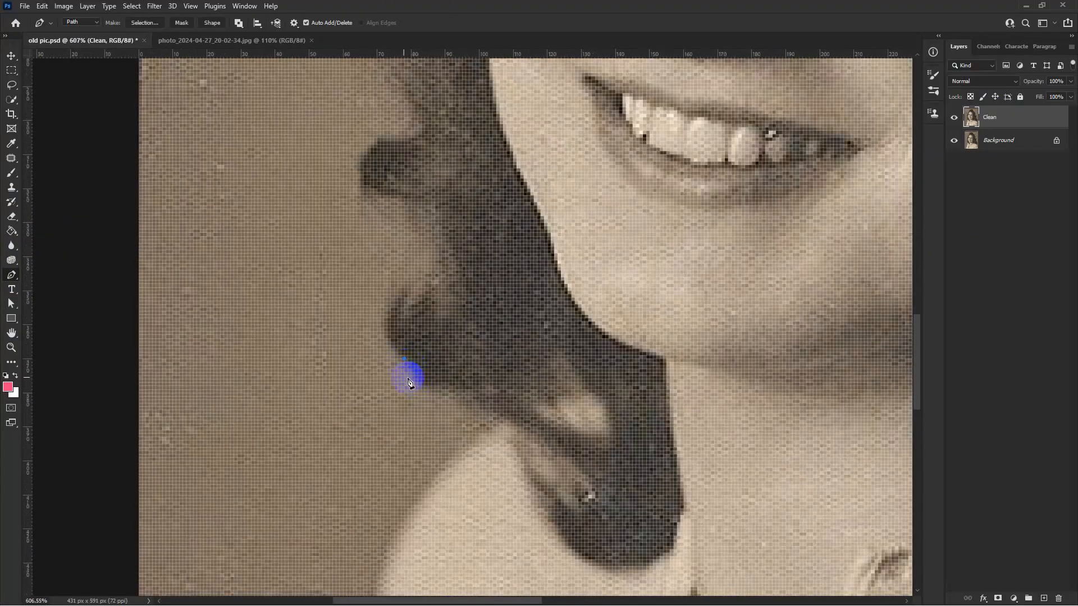
{"action": "left_click", "coordinate": [425, 387]}
{"action": "left_click_drag", "start_coordinate": [490, 413], "coordinate": [503, 433]}
{"action": "left_click", "coordinate": [518, 429]}
{"action": "scroll", "coordinate": [566, 476], "scroll_direction": "down", "scroll_amount": 2}
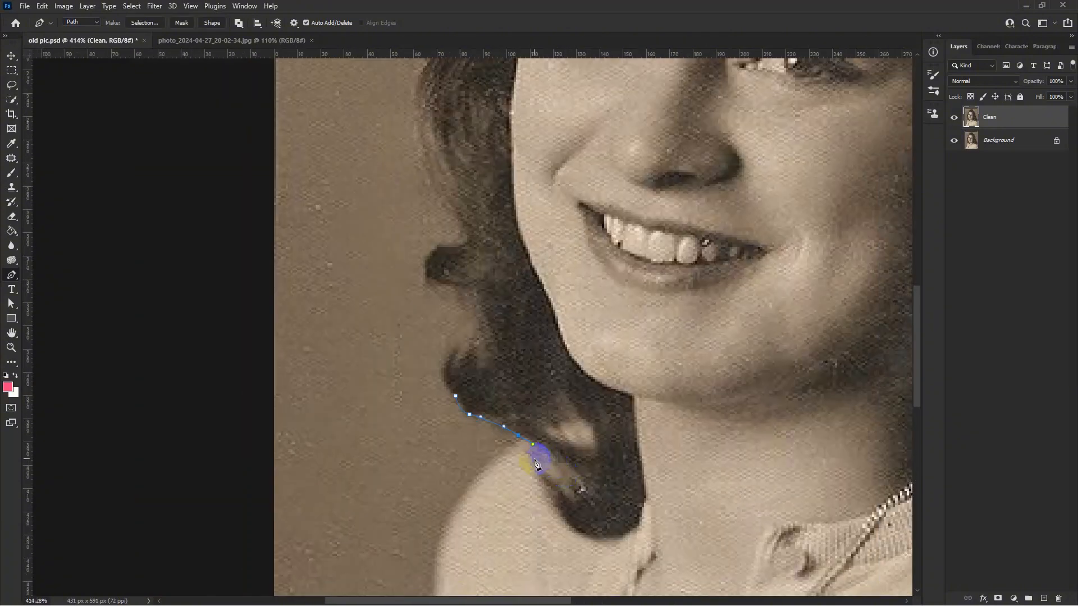
{"action": "left_click", "coordinate": [614, 548]}
{"action": "left_click", "coordinate": [634, 528]}
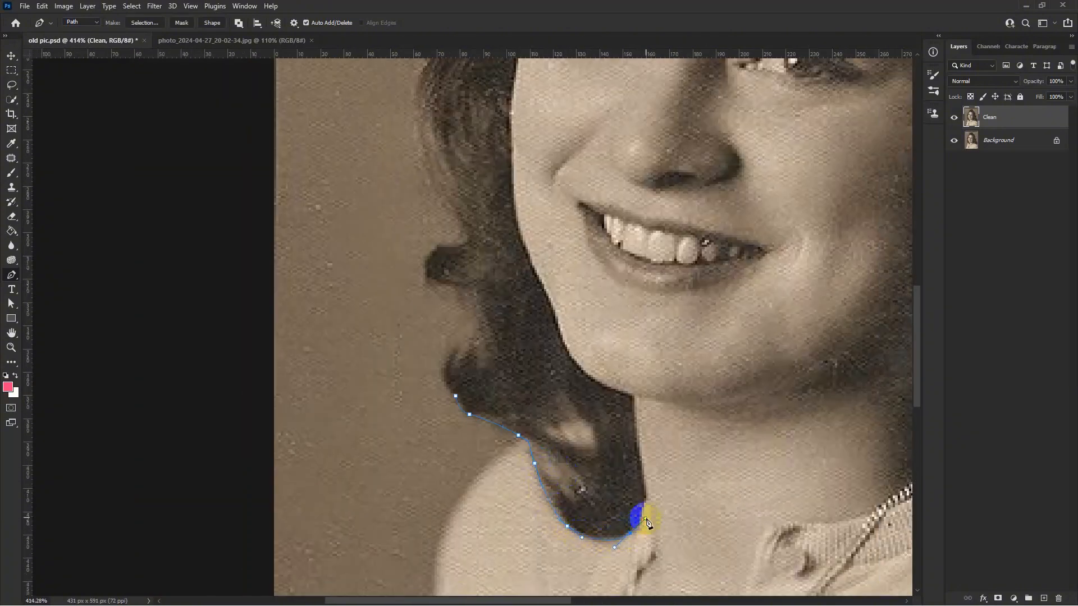
Continue the path up the border between hair and neck, and along the jawline toward the cheek.
{"action": "scroll", "coordinate": [645, 494], "scroll_direction": "up", "scroll_amount": 1}
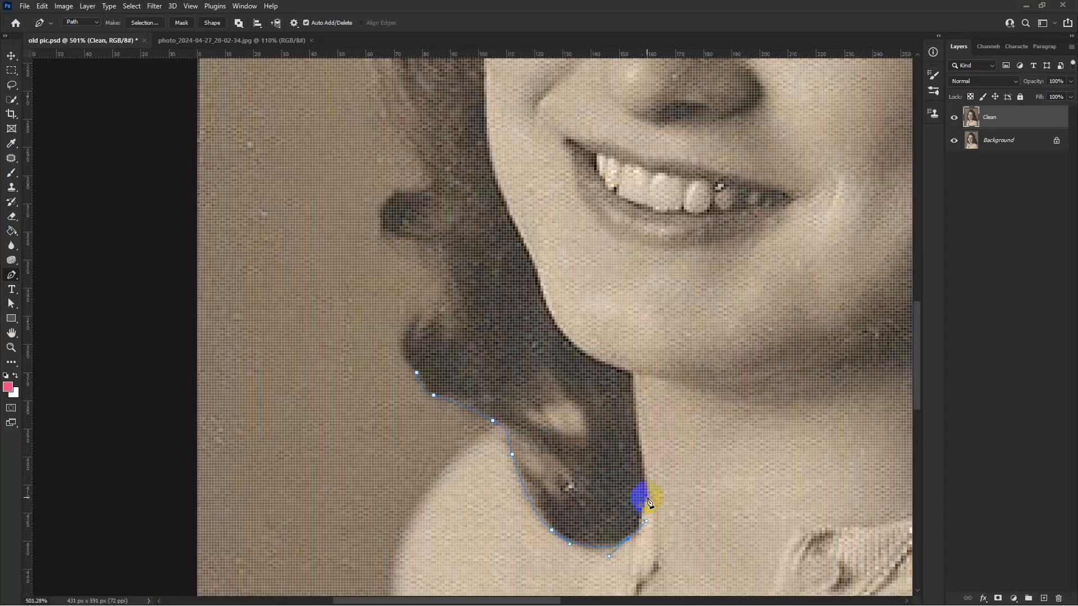
{"action": "left_click", "coordinate": [645, 462]}
{"action": "scroll", "coordinate": [628, 375], "scroll_direction": "up", "scroll_amount": 4}
{"action": "left_click_drag", "start_coordinate": [635, 414], "coordinate": [557, 345]}
{"action": "scroll", "coordinate": [534, 331], "scroll_direction": "down", "scroll_amount": 2}
{"action": "left_click_drag", "start_coordinate": [497, 306], "coordinate": [496, 400]}
{"action": "left_click", "coordinate": [469, 307]}
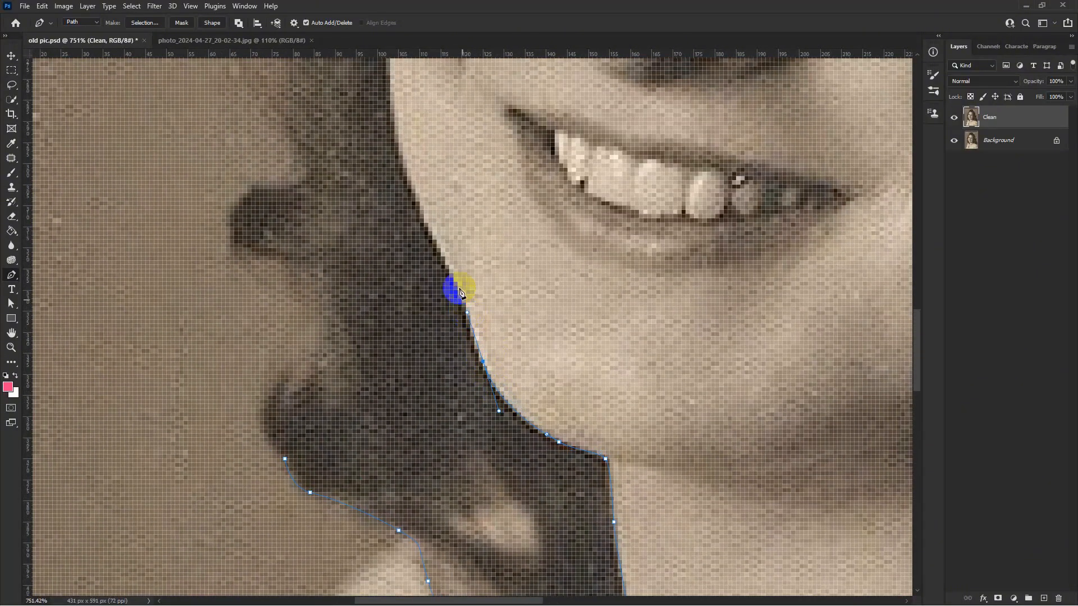
Extend the path up the cheek and temple, following the border between the face and the left-hand hair.
{"action": "scroll", "coordinate": [450, 289], "scroll_direction": "up", "scroll_amount": 5}
{"action": "left_click_drag", "start_coordinate": [431, 460], "coordinate": [411, 418]}
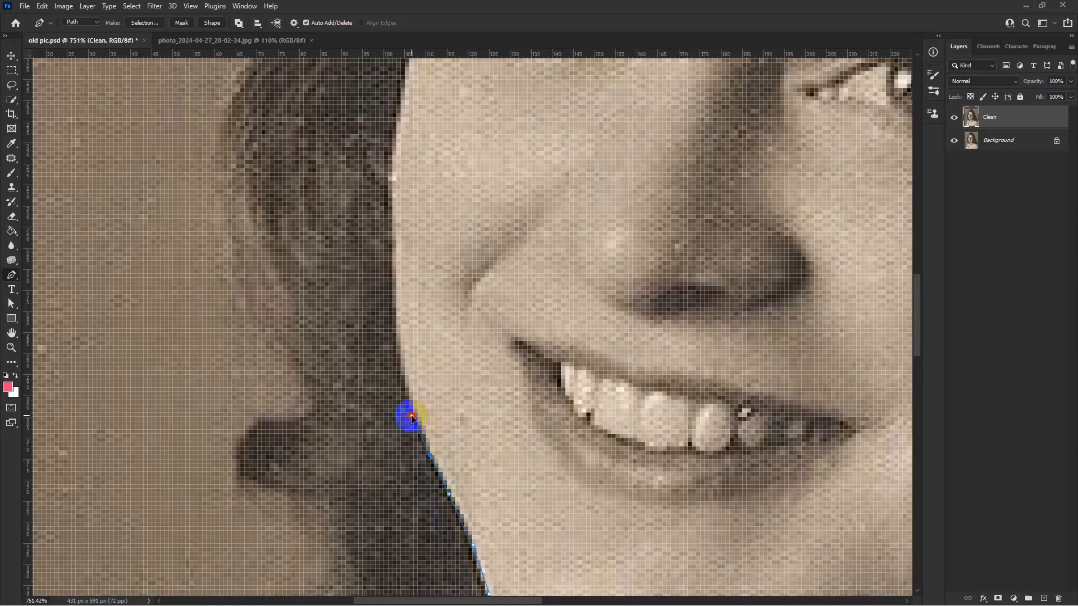
{"action": "scroll", "coordinate": [417, 418], "scroll_direction": "down", "scroll_amount": 3}
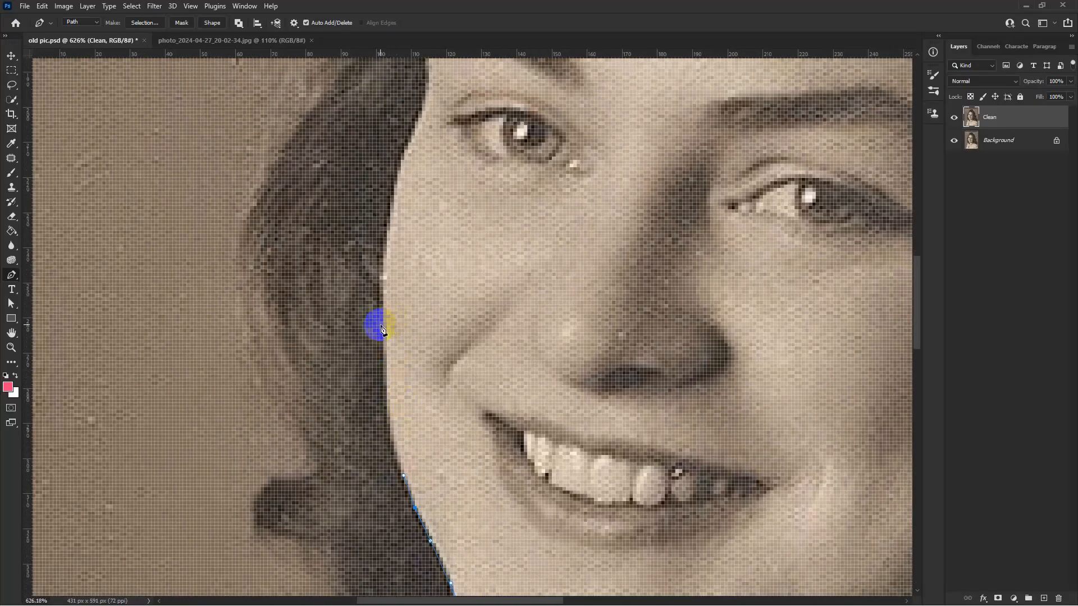
{"action": "left_click_drag", "start_coordinate": [383, 326], "coordinate": [318, 508]}
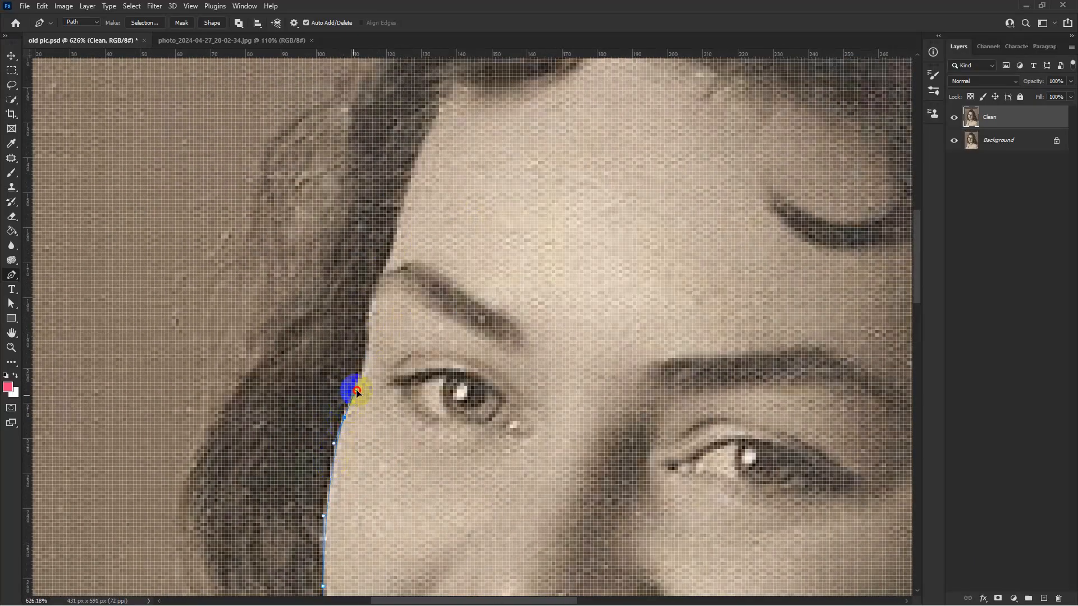
{"action": "left_click_drag", "start_coordinate": [356, 390], "coordinate": [314, 507]}
{"action": "left_click", "coordinate": [337, 416]}
Continue the hair path from the temple up to the forehead hairline and around the small left-hand curl.
{"action": "left_click_drag", "start_coordinate": [375, 351], "coordinate": [393, 351]}
{"action": "scroll", "coordinate": [488, 316], "scroll_direction": "up", "scroll_amount": 3}
{"action": "left_click_drag", "start_coordinate": [462, 339], "coordinate": [464, 314]}
{"action": "left_click", "coordinate": [509, 270], "text": "alt"}
{"action": "left_click_drag", "start_coordinate": [408, 324], "coordinate": [403, 314]}
{"action": "left_click", "coordinate": [409, 325], "text": "alt"}
{"action": "left_click_drag", "start_coordinate": [483, 255], "coordinate": [529, 247]}
Extend the hair path across the forehead hairline and around the large curl on the right-hand side of the forehead.
{"action": "scroll", "coordinate": [528, 247], "scroll_direction": "down", "scroll_amount": 3}
{"action": "left_click_drag", "start_coordinate": [600, 271], "coordinate": [612, 288]}
{"action": "left_click_drag", "start_coordinate": [668, 318], "coordinate": [687, 318]}
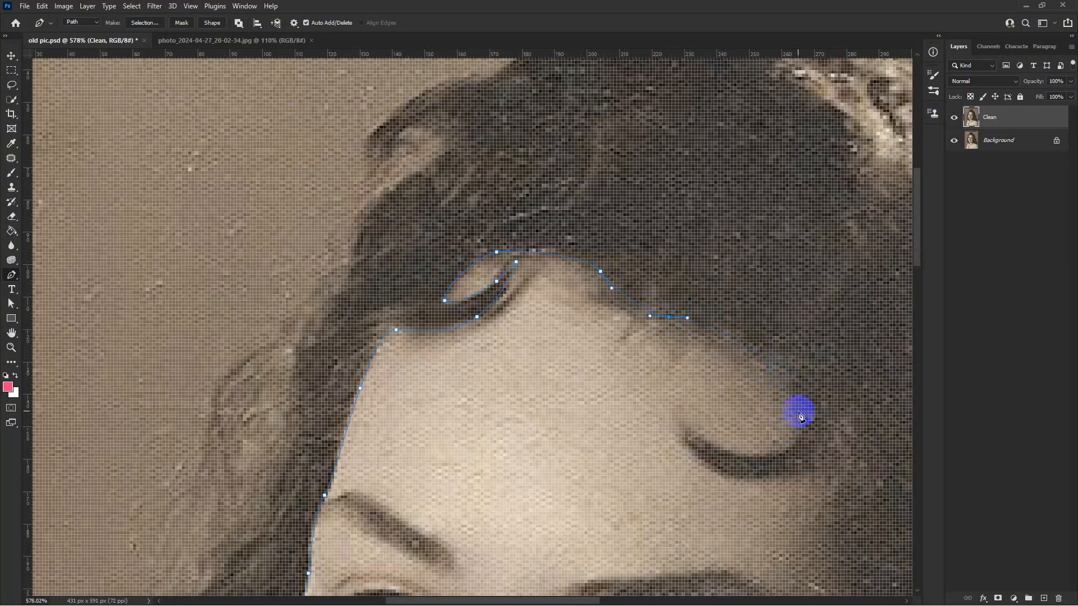
{"action": "left_click_drag", "start_coordinate": [716, 446], "coordinate": [686, 429]}
{"action": "left_click", "coordinate": [666, 414]}
{"action": "left_click_drag", "start_coordinate": [716, 469], "coordinate": [535, 370]}
{"action": "scroll", "coordinate": [535, 370], "scroll_direction": "down", "scroll_amount": 3}
{"action": "left_click_drag", "start_coordinate": [588, 369], "coordinate": [594, 366]}
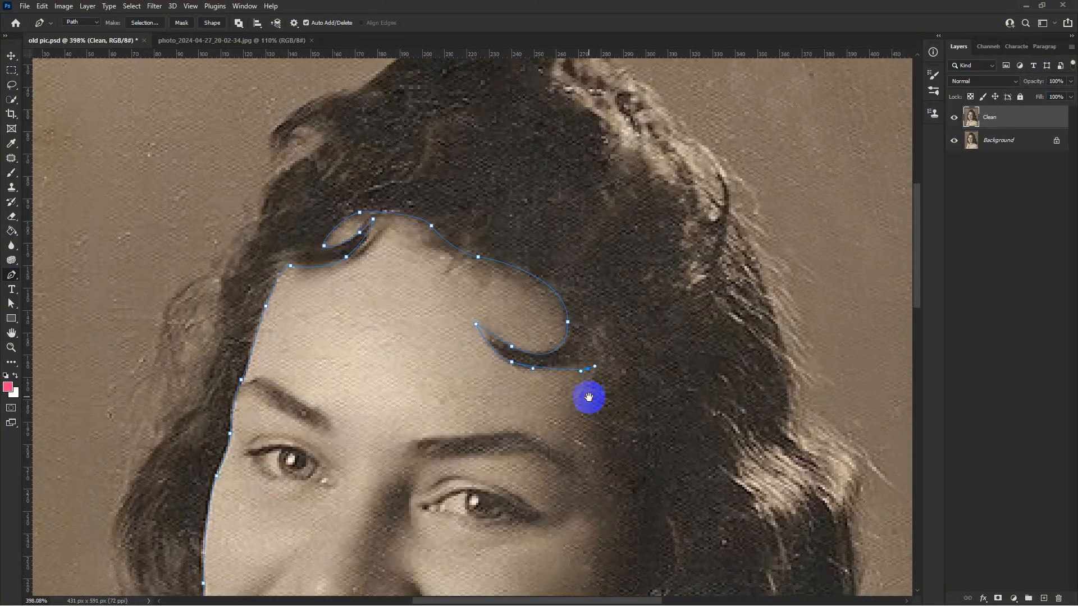
Continue the path down the border between the face and the right-hand hair, past the cheek to the neck.
{"action": "left_click_drag", "start_coordinate": [586, 423], "coordinate": [632, 483]}
{"action": "scroll", "coordinate": [640, 440], "scroll_direction": "down", "scroll_amount": 3}
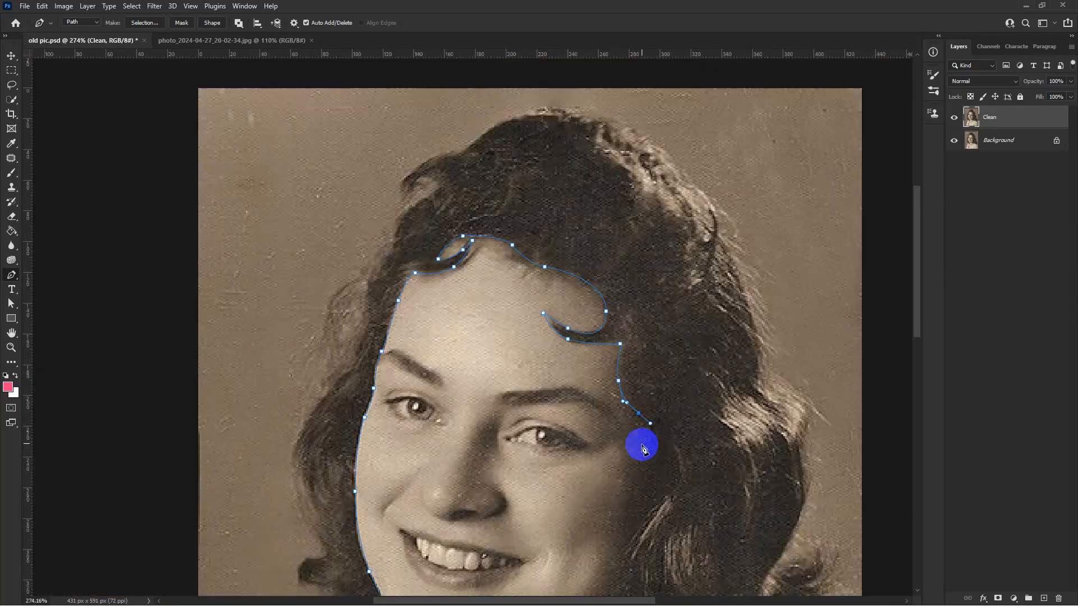
{"action": "mouse_move", "coordinate": [640, 443]}
{"action": "left_mouse_down"}
{"action": "mouse_move", "coordinate": [629, 374]}
{"action": "mouse_move", "coordinate": [643, 398]}
{"action": "mouse_move", "coordinate": [631, 402]}
{"action": "mouse_move", "coordinate": [645, 395]}
{"action": "mouse_move", "coordinate": [628, 432]}
{"action": "left_mouse_up"}
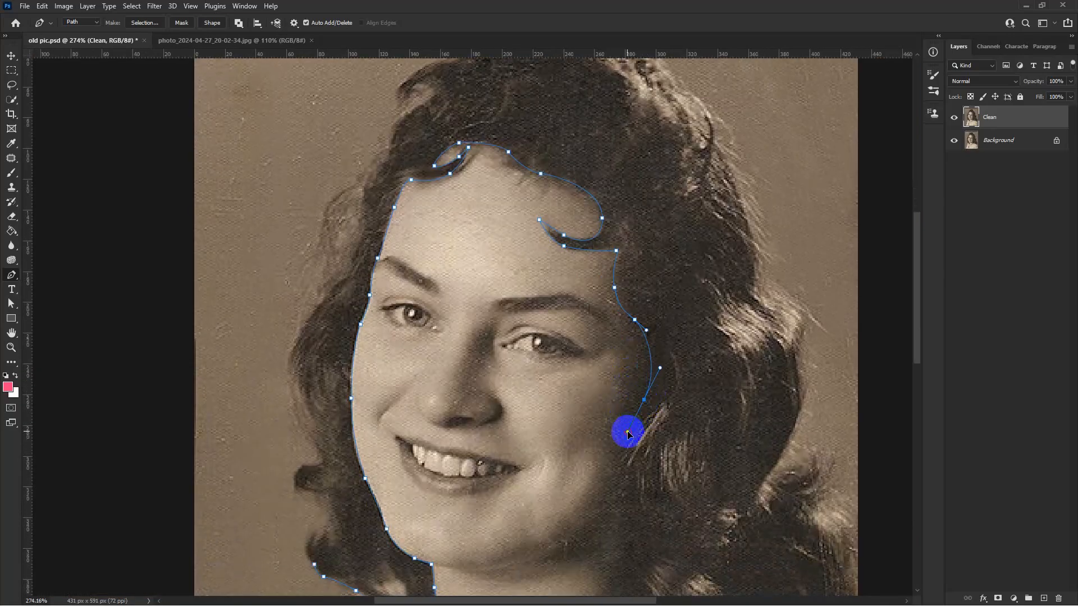
{"action": "left_click_drag", "start_coordinate": [617, 494], "coordinate": [546, 419]}
{"action": "left_click_drag", "start_coordinate": [552, 456], "coordinate": [567, 493]}
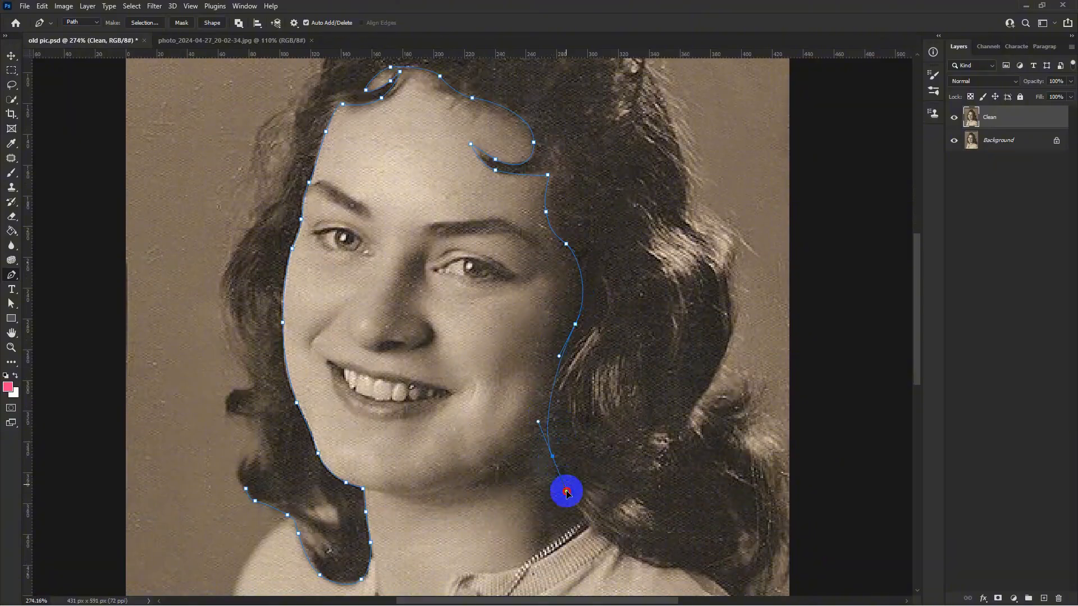
Carry the hair path over the collar and along the lower edge of the right-hand hair on the shoulder.
{"action": "left_click_drag", "start_coordinate": [626, 553], "coordinate": [555, 468]}
{"action": "left_click_drag", "start_coordinate": [555, 467], "coordinate": [634, 490]}
{"action": "scroll", "coordinate": [583, 471], "scroll_direction": "up", "scroll_amount": 6}
{"action": "left_click_drag", "start_coordinate": [674, 502], "coordinate": [699, 509]}
{"action": "scroll", "coordinate": [690, 513], "scroll_direction": "down", "scroll_amount": 4}
Trace the outer edge of the right-hand hair from the lowest curls up toward the crown.
{"action": "left_click_drag", "start_coordinate": [737, 451], "coordinate": [739, 419]}
{"action": "left_click_drag", "start_coordinate": [739, 418], "coordinate": [714, 494]}
{"action": "left_click_drag", "start_coordinate": [702, 369], "coordinate": [689, 354]}
{"action": "left_click_drag", "start_coordinate": [671, 328], "coordinate": [672, 307]}
{"action": "left_click_drag", "start_coordinate": [643, 314], "coordinate": [625, 280]}
{"action": "left_click_drag", "start_coordinate": [647, 214], "coordinate": [650, 179]}
{"action": "left_click_drag", "start_coordinate": [643, 133], "coordinate": [622, 419]}
{"action": "left_click_drag", "start_coordinate": [547, 243], "coordinate": [542, 227]}
{"action": "left_click_drag", "start_coordinate": [542, 224], "coordinate": [561, 422]}
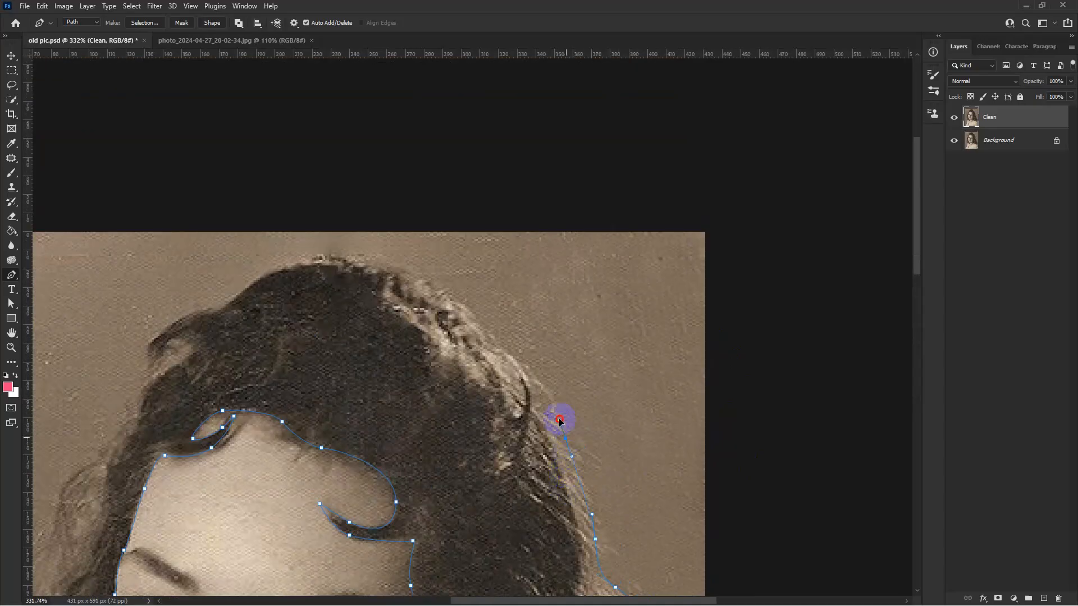
Trace the hair path over the top of the head to the tuft on the left-hand side.
{"action": "left_click_drag", "start_coordinate": [532, 382], "coordinate": [520, 366]}
{"action": "left_click_drag", "start_coordinate": [433, 289], "coordinate": [499, 364]}
{"action": "left_click_drag", "start_coordinate": [445, 351], "coordinate": [418, 353]}
{"action": "left_click_drag", "start_coordinate": [338, 375], "coordinate": [459, 426]}
{"action": "left_click_drag", "start_coordinate": [395, 453], "coordinate": [387, 476]}
{"action": "left_click_drag", "start_coordinate": [385, 481], "coordinate": [462, 428]}
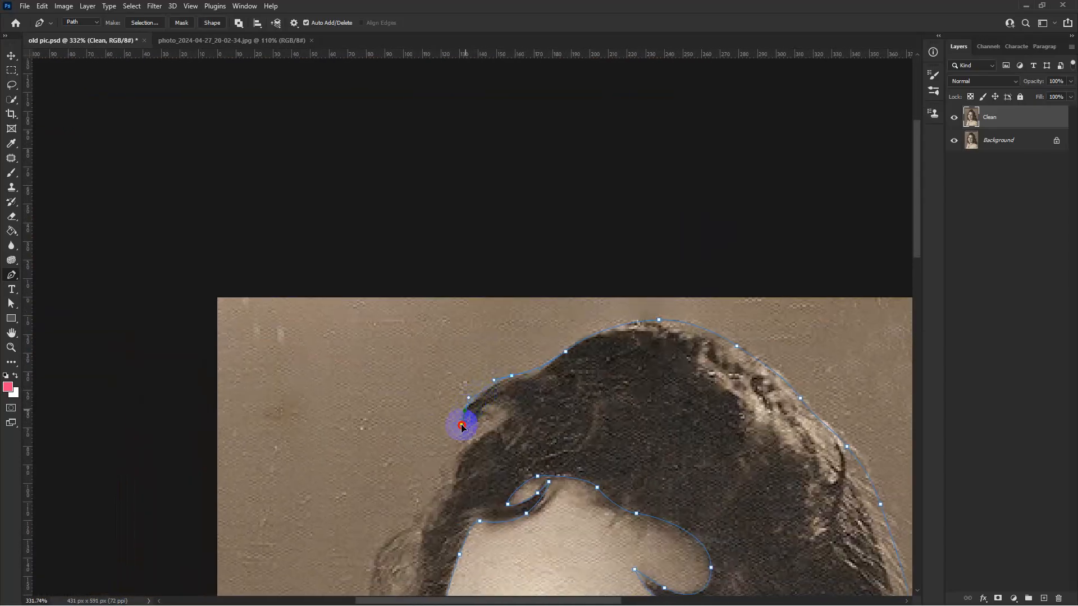
Continue the hair path down the outer edge of the left-hand hair beside the temple and cheek.
{"action": "scroll", "coordinate": [462, 428], "scroll_direction": "up", "scroll_amount": 2}
{"action": "left_click_drag", "start_coordinate": [413, 518], "coordinate": [621, 390]}
{"action": "left_click_drag", "start_coordinate": [564, 454], "coordinate": [553, 476]}
{"action": "left_click_drag", "start_coordinate": [530, 558], "coordinate": [581, 426]}
{"action": "left_click_drag", "start_coordinate": [567, 485], "coordinate": [564, 508]}
{"action": "left_click_drag", "start_coordinate": [538, 345], "coordinate": [551, 364]}
{"action": "left_click_drag", "start_coordinate": [549, 394], "coordinate": [536, 434]}
Trace around the lower left-hand curls back to the starting anchor to close the hair path.
{"action": "left_click_drag", "start_coordinate": [576, 453], "coordinate": [566, 476]}
{"action": "left_click_drag", "start_coordinate": [540, 507], "coordinate": [536, 529]}
{"action": "scroll", "coordinate": [459, 416], "scroll_direction": "down", "scroll_amount": 7}
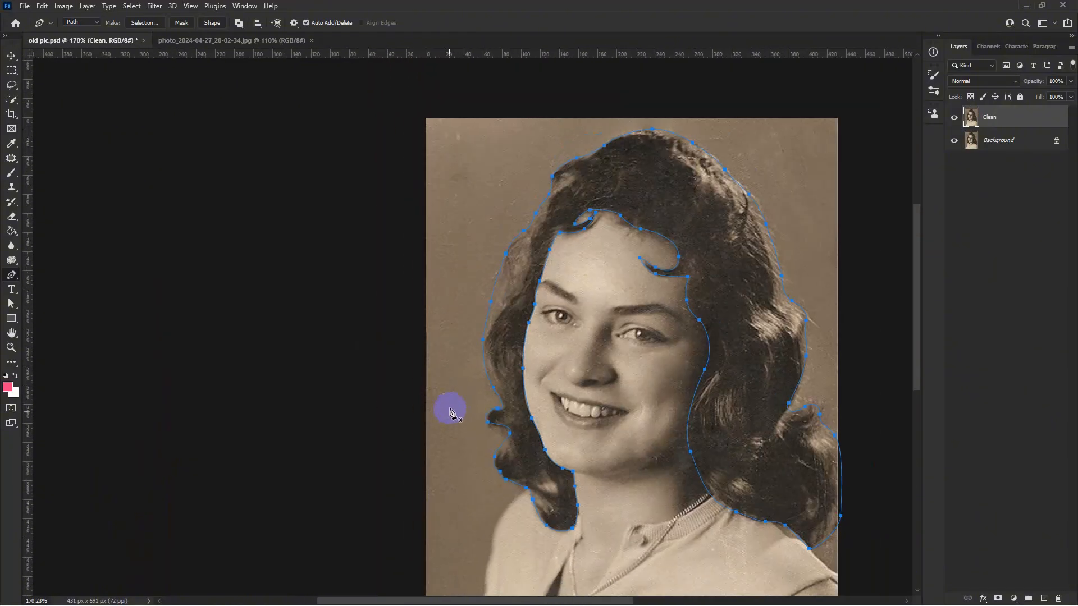
{"action": "left_click_drag", "start_coordinate": [503, 423], "coordinate": [490, 347]}
{"action": "left_click_drag", "start_coordinate": [532, 298], "coordinate": [470, 343]}
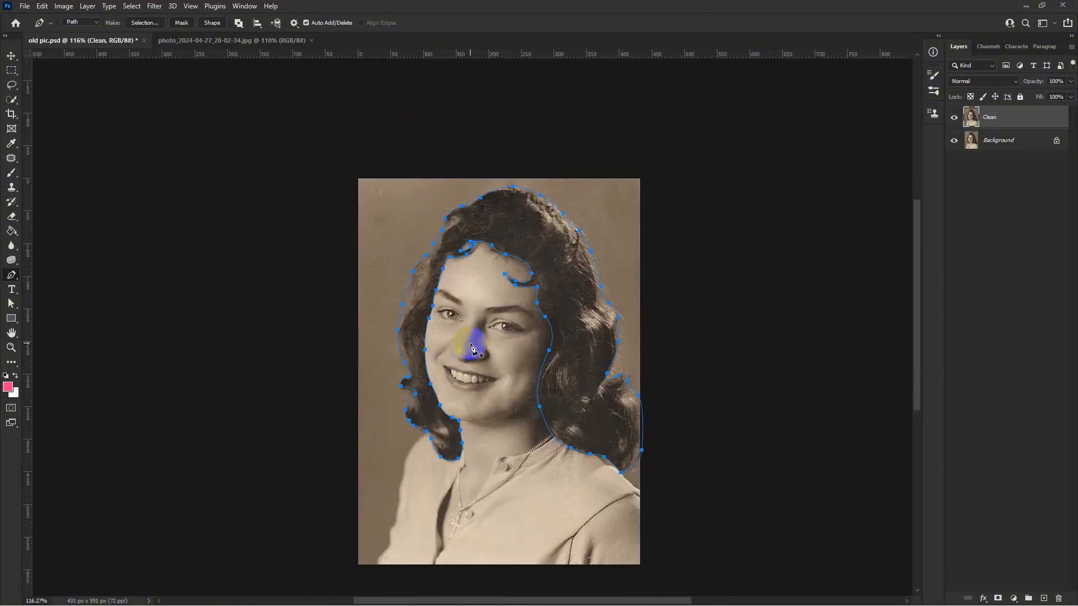
{"action": "scroll", "coordinate": [474, 342], "scroll_direction": "up", "scroll_amount": 2}
{"action": "left_click_drag", "start_coordinate": [491, 242], "coordinate": [511, 242]}
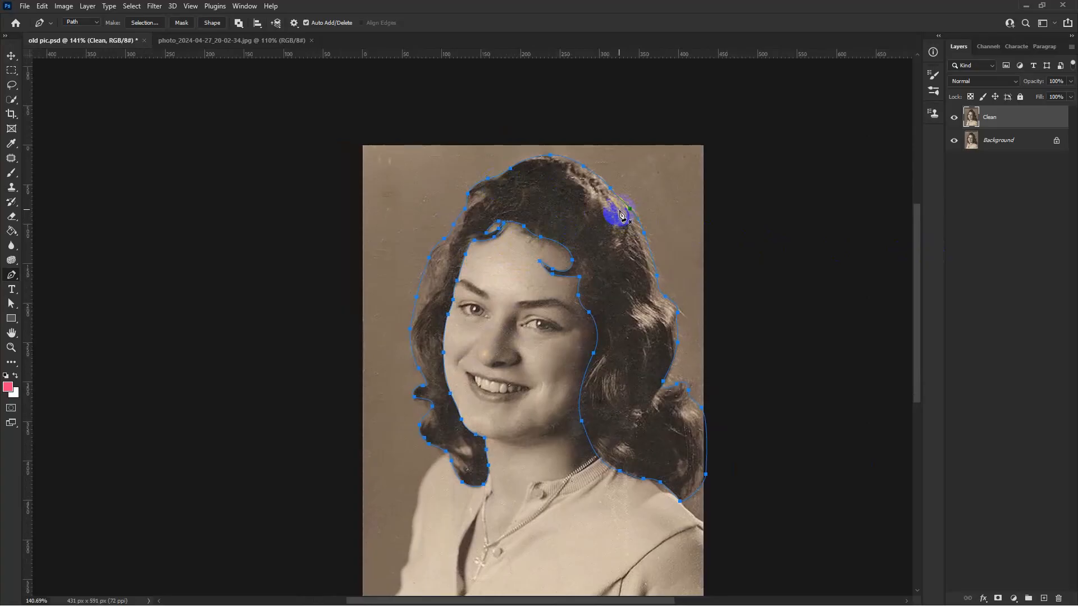
Make a new anti-aliased selection from the hair path with a feather radius of 0 pixels, and undo it.
{"action": "right_click", "coordinate": [580, 204]}
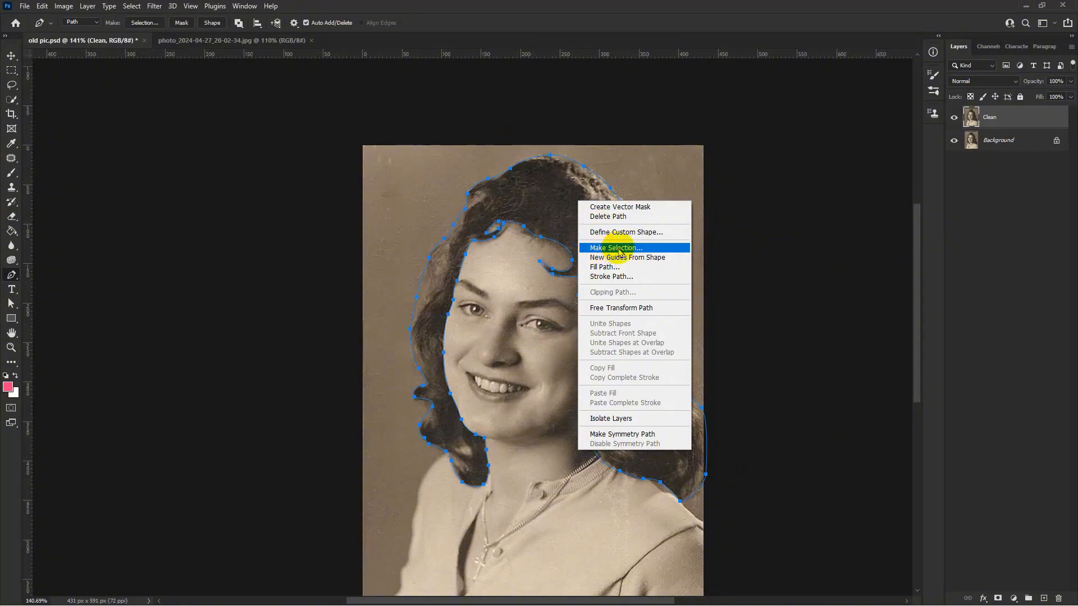
{"action": "left_click", "coordinate": [618, 248]}
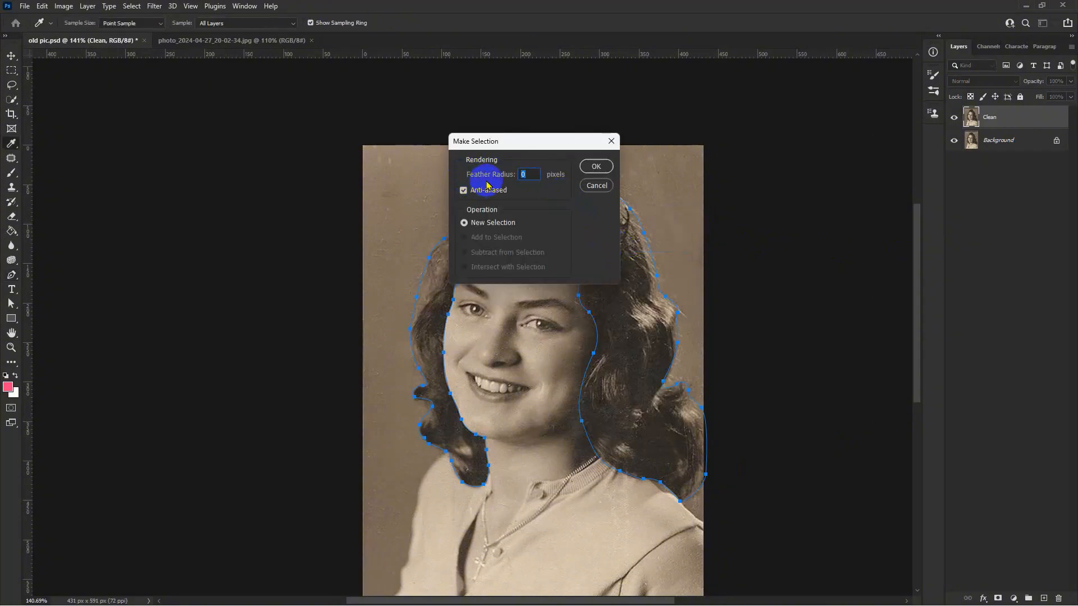
{"action": "left_click", "coordinate": [528, 175]}
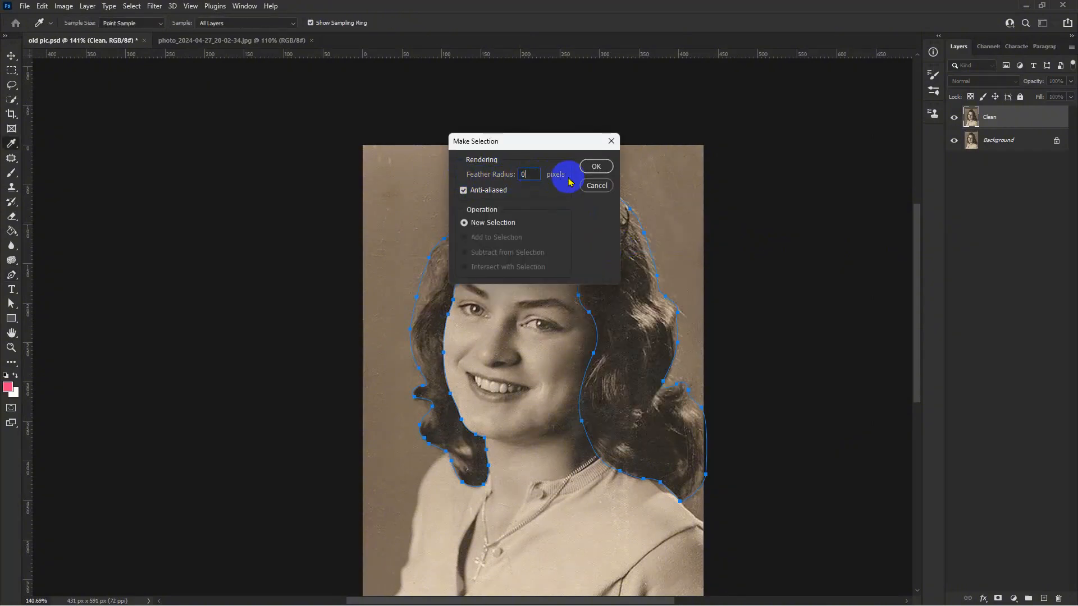
{"action": "left_click", "coordinate": [596, 167]}
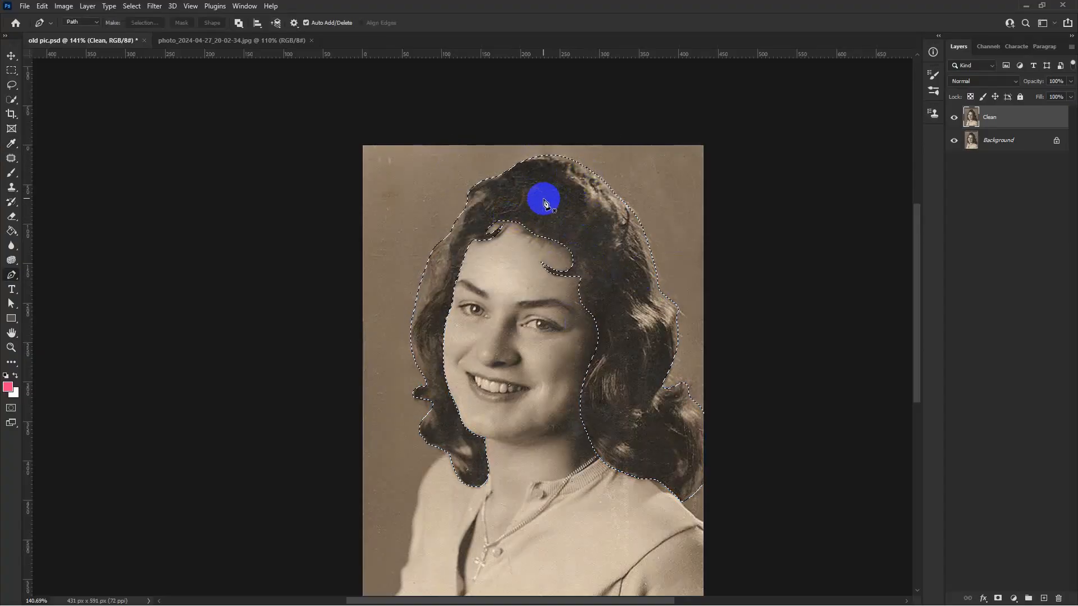
{"action": "key", "text": "ctrl+z"}
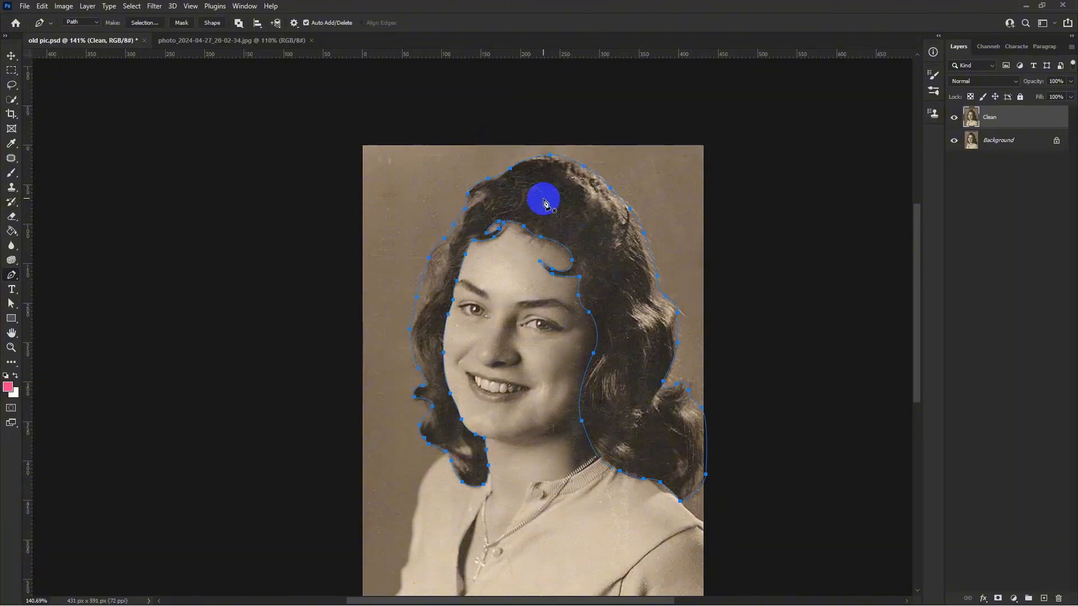
Convert the hair path to a selection, save it as a new channel named hair, and deselect it.
{"action": "key", "text": "ctrl+Return"}
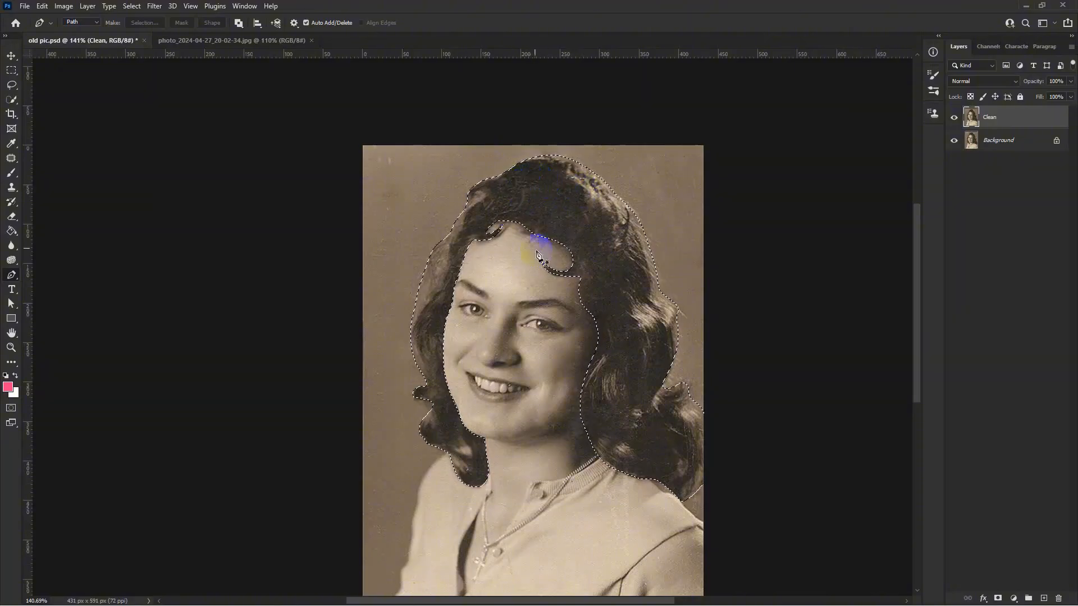
{"action": "left_click", "coordinate": [132, 7]}
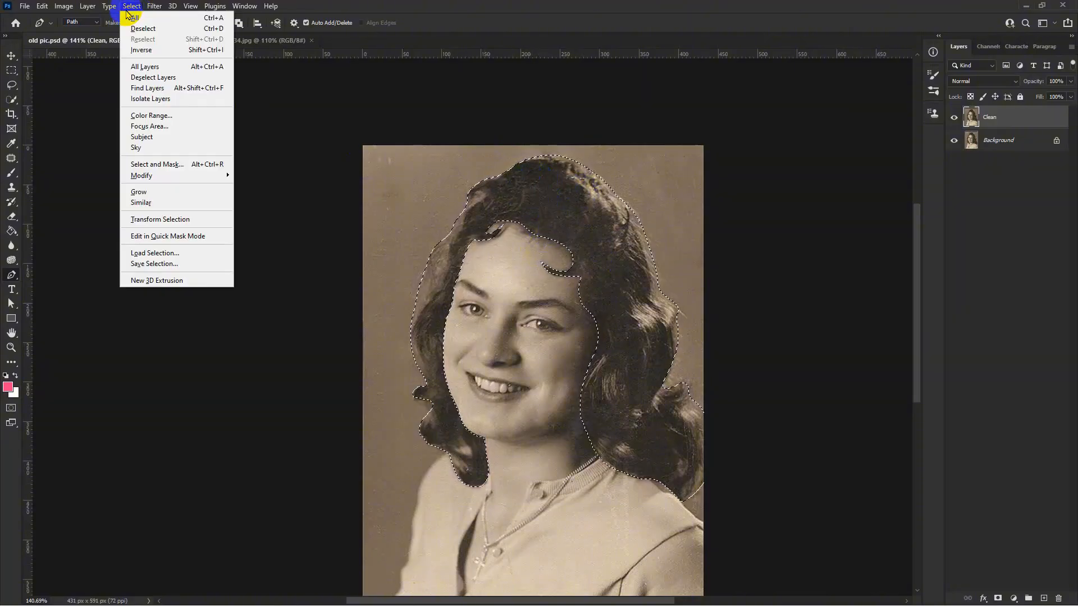
{"action": "left_click", "coordinate": [155, 265]}
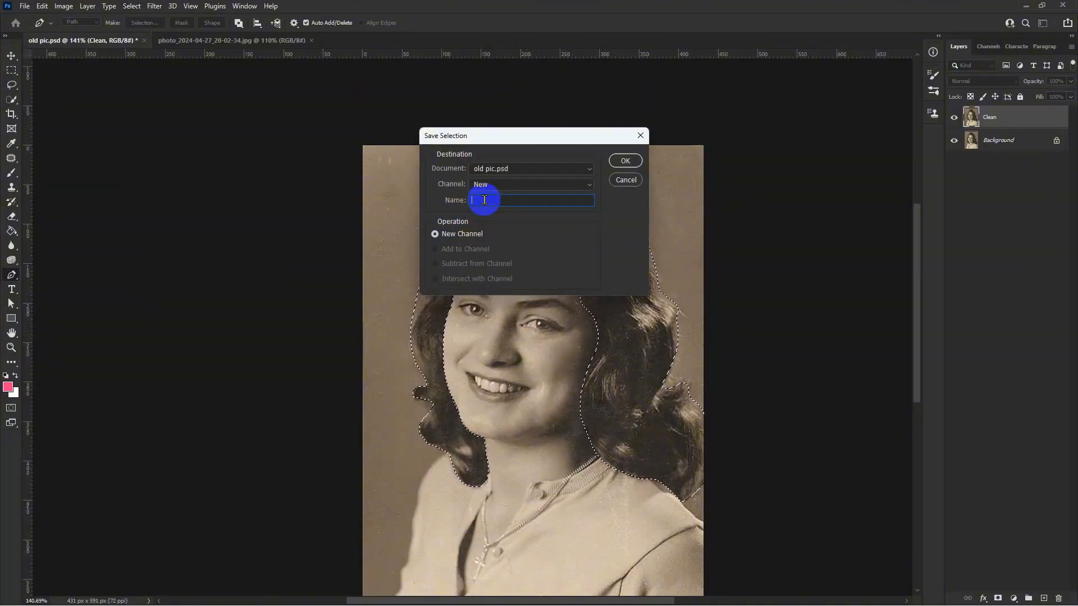
{"action": "type", "text": "hair"}
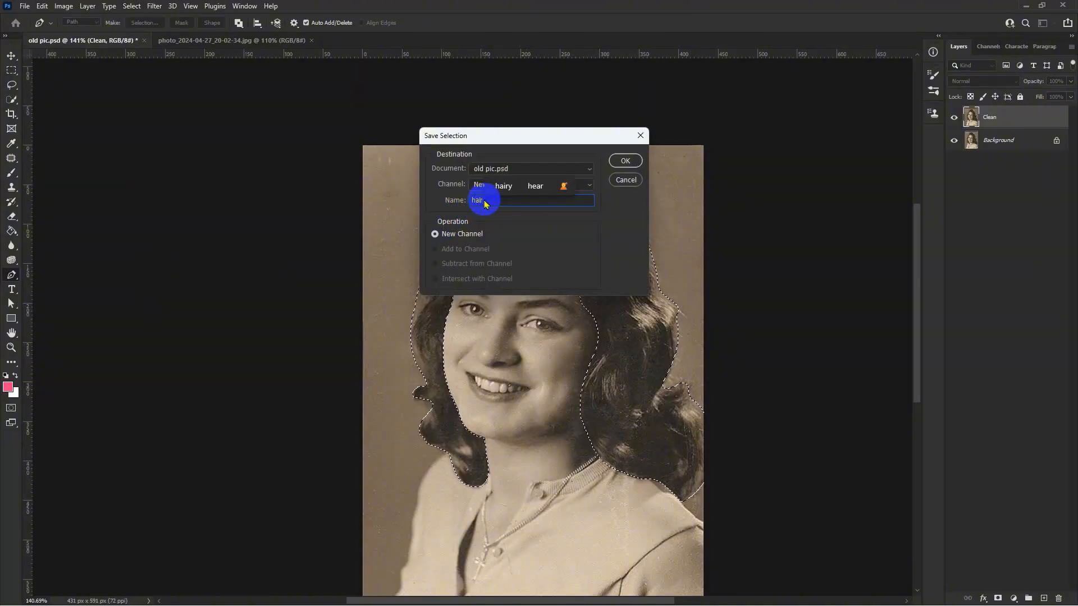
{"action": "scroll", "coordinate": [586, 206], "scroll_direction": "down", "scroll_amount": 1}
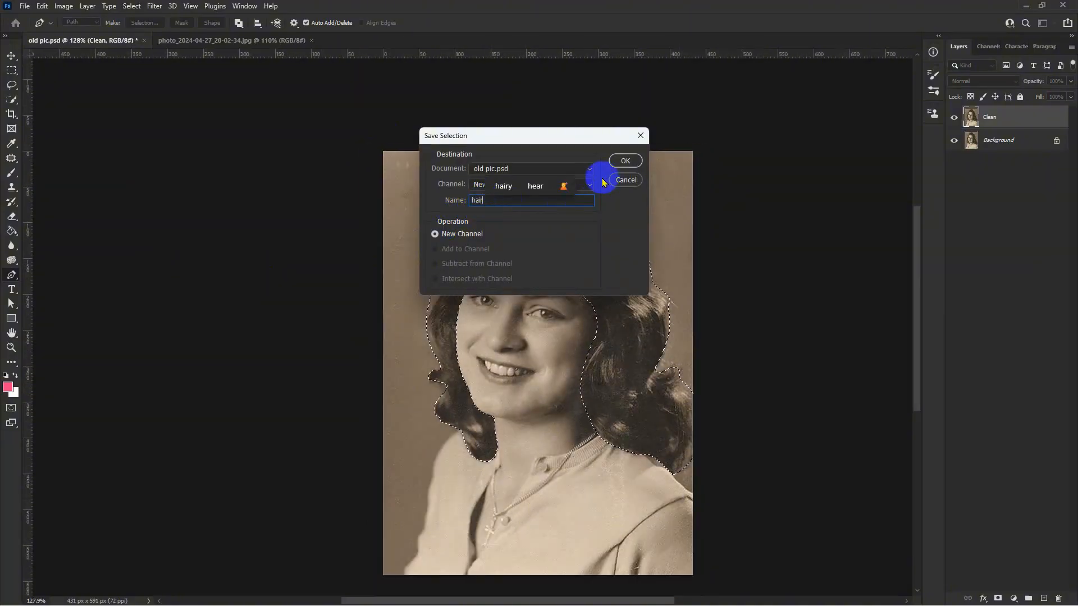
{"action": "left_click", "coordinate": [624, 161]}
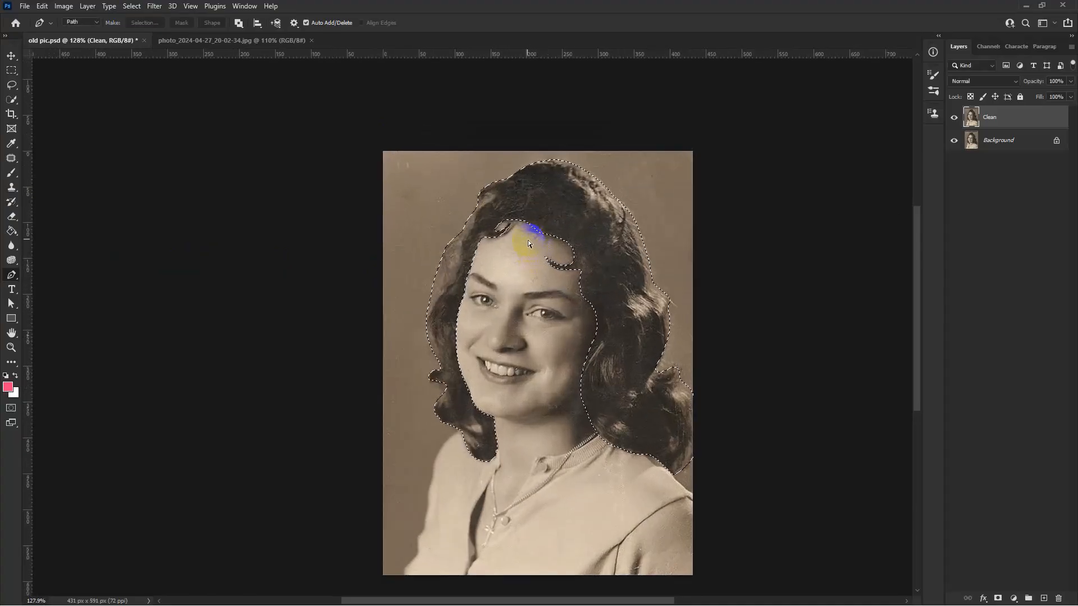
{"action": "left_click", "coordinate": [132, 6]}
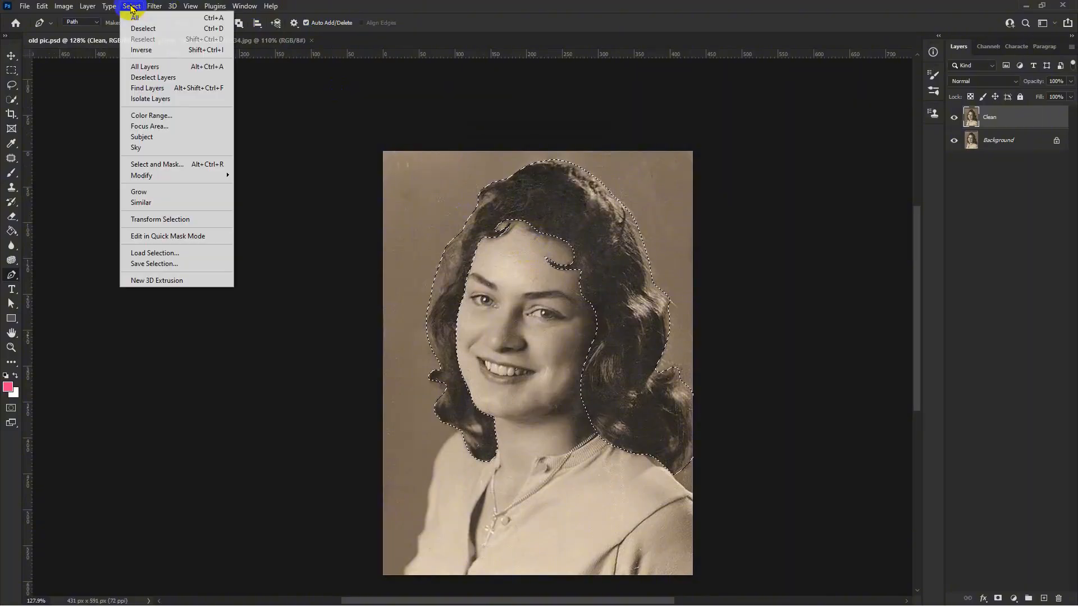
{"action": "left_click", "coordinate": [162, 29]}
Start a Pen tool path for the skin at the left-hand side of the neck, following the hair border up to the jawline.
{"action": "scroll", "coordinate": [506, 253], "scroll_direction": "down", "scroll_amount": 3}
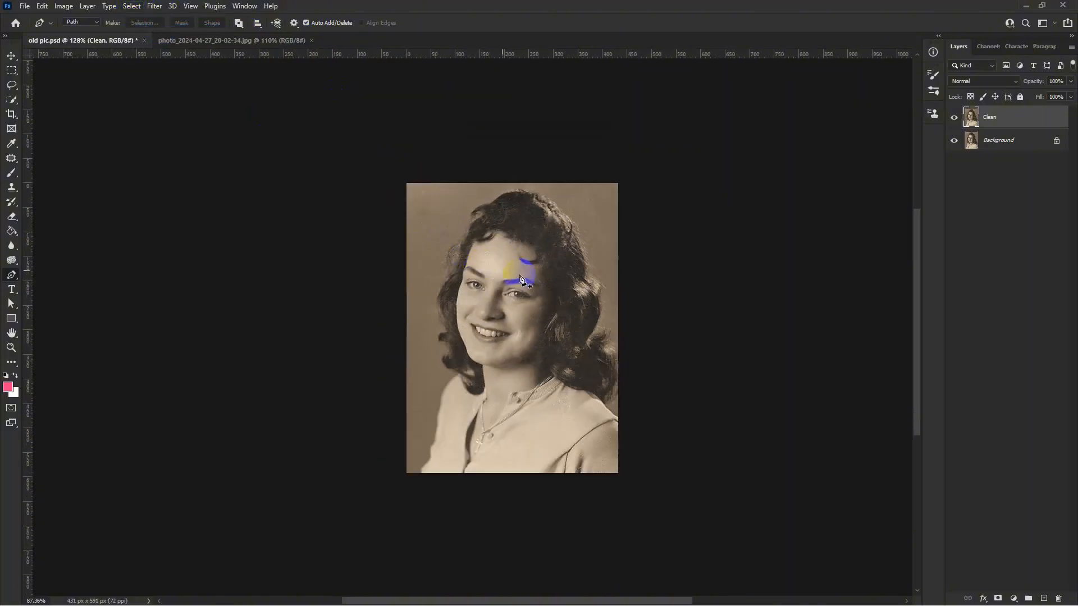
{"action": "scroll", "coordinate": [478, 292], "scroll_direction": "up", "scroll_amount": 3}
{"action": "scroll", "coordinate": [480, 306], "scroll_direction": "up", "scroll_amount": 3}
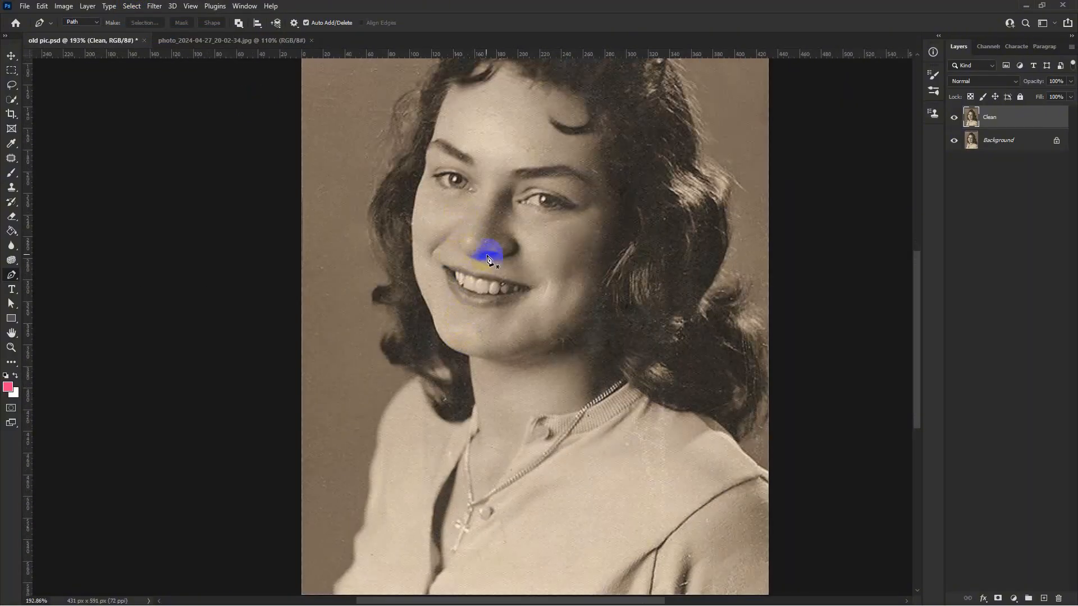
{"action": "scroll", "coordinate": [416, 385], "scroll_direction": "up", "scroll_amount": 5}
{"action": "left_click", "coordinate": [534, 531]}
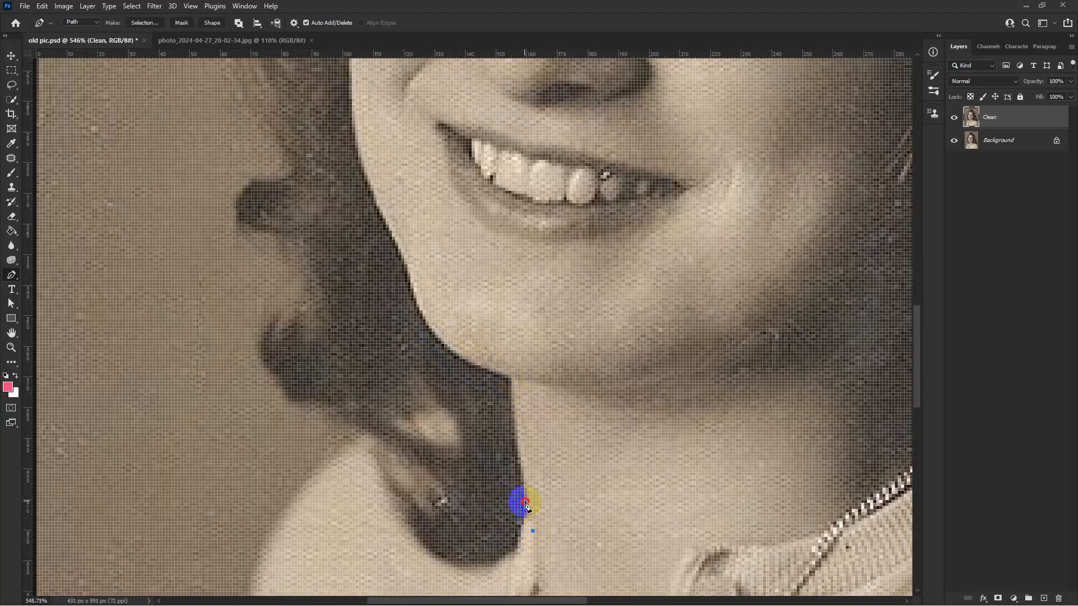
{"action": "left_click_drag", "start_coordinate": [524, 500], "coordinate": [521, 489]}
{"action": "left_click", "coordinate": [515, 420]}
{"action": "left_click_drag", "start_coordinate": [511, 378], "coordinate": [502, 373]}
{"action": "left_click_drag", "start_coordinate": [438, 340], "coordinate": [420, 311]}
Extend the skin path up the left-hand cheek and temple to just above the eyebrow.
{"action": "scroll", "coordinate": [430, 329], "scroll_direction": "up", "scroll_amount": 3}
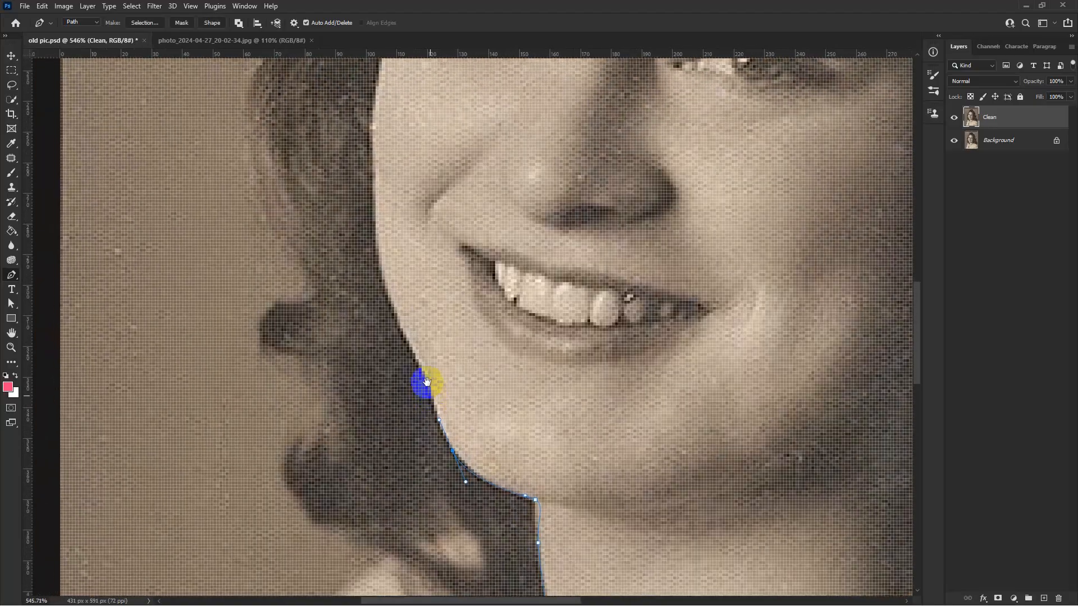
{"action": "scroll", "coordinate": [385, 289], "scroll_direction": "up", "scroll_amount": 3}
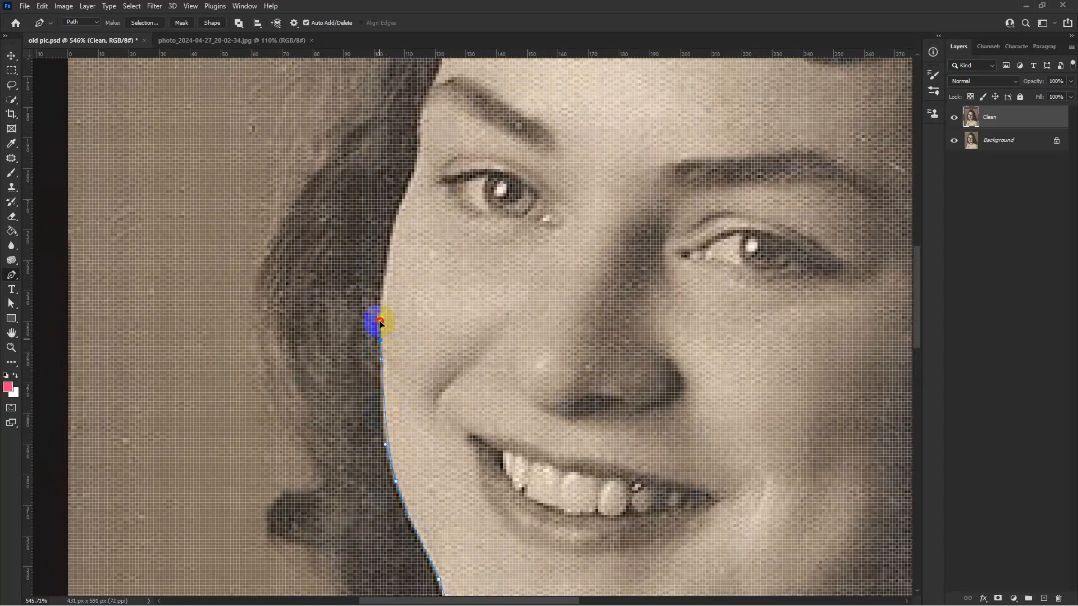
{"action": "scroll", "coordinate": [379, 314], "scroll_direction": "up", "scroll_amount": 3}
{"action": "left_click_drag", "start_coordinate": [379, 365], "coordinate": [419, 306]}
{"action": "scroll", "coordinate": [409, 253], "scroll_direction": "up", "scroll_amount": 2}
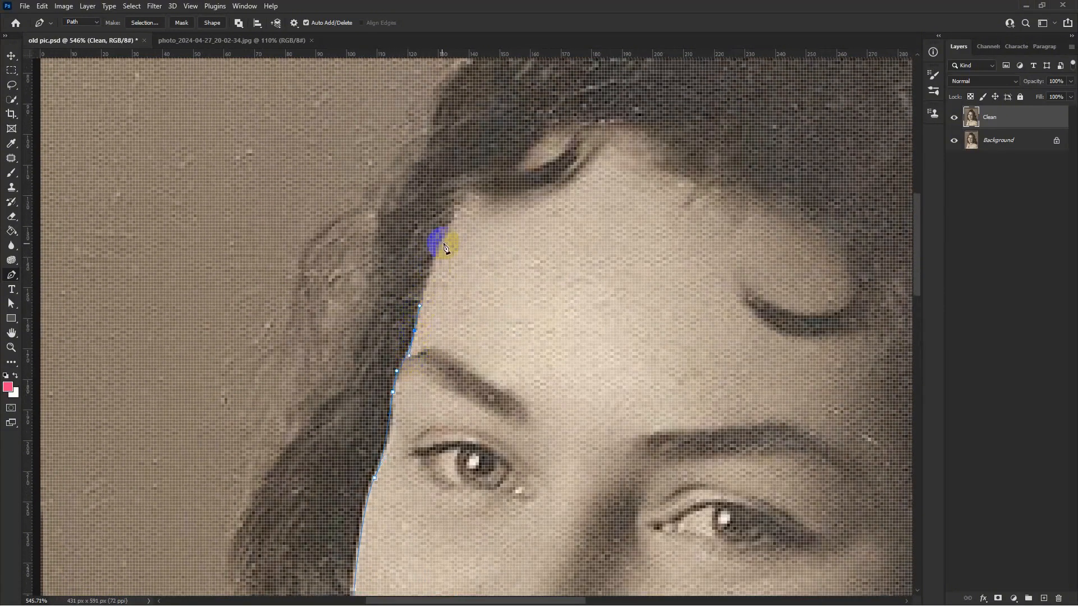
Continue the skin path to the forehead hairline and around the small left-hand curl.
{"action": "left_click", "coordinate": [464, 200]}
{"action": "left_click_drag", "start_coordinate": [554, 175], "coordinate": [517, 294]}
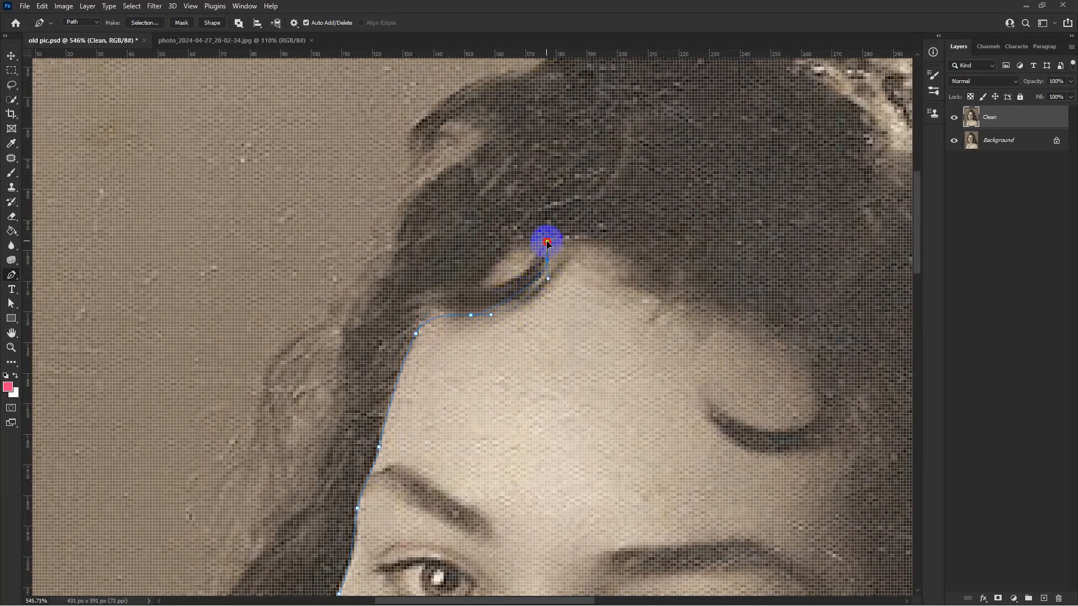
{"action": "left_click", "coordinate": [544, 244]}
{"action": "left_click_drag", "start_coordinate": [526, 272], "coordinate": [515, 278]}
{"action": "left_click_drag", "start_coordinate": [483, 279], "coordinate": [481, 270]}
Carry the skin path across the forehead hairline and around the large right-hand curl.
{"action": "left_click_drag", "start_coordinate": [538, 235], "coordinate": [558, 236]}
{"action": "left_click_drag", "start_coordinate": [617, 250], "coordinate": [627, 266]}
{"action": "left_click_drag", "start_coordinate": [652, 288], "coordinate": [666, 292]}
{"action": "left_click_drag", "start_coordinate": [810, 363], "coordinate": [623, 389]}
{"action": "left_click", "coordinate": [555, 293]}
{"action": "left_click", "coordinate": [583, 294]}
{"action": "mouse_move", "coordinate": [559, 403]}
{"action": "left_mouse_down"}
{"action": "mouse_move", "coordinate": [534, 391]}
{"action": "mouse_move", "coordinate": [565, 421]}
{"action": "left_mouse_up"}
Trace the skin path down the right-hand side of the face, along the hair border to the neck.
{"action": "left_click_drag", "start_coordinate": [641, 422], "coordinate": [630, 467]}
{"action": "left_click_drag", "start_coordinate": [642, 500], "coordinate": [539, 416]}
{"action": "left_click_drag", "start_coordinate": [557, 431], "coordinate": [571, 453]}
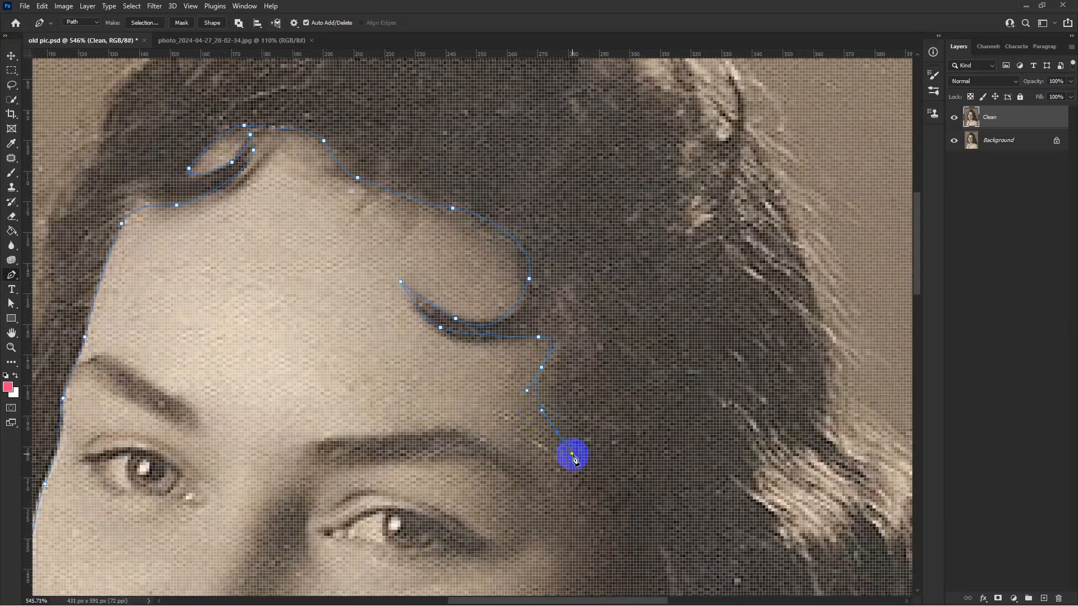
{"action": "scroll", "coordinate": [572, 455], "scroll_direction": "down", "scroll_amount": 4}
{"action": "left_click_drag", "start_coordinate": [631, 432], "coordinate": [618, 479]}
{"action": "left_click_drag", "start_coordinate": [596, 546], "coordinate": [555, 405]}
{"action": "left_click_drag", "start_coordinate": [576, 499], "coordinate": [597, 532]}
{"action": "left_click_drag", "start_coordinate": [621, 563], "coordinate": [513, 418]}
Continue the skin path from the neck along the right-hand collar edge and down the blouse opening.
{"action": "left_click", "coordinate": [565, 374]}
{"action": "left_click_drag", "start_coordinate": [484, 439], "coordinate": [477, 445]}
{"action": "left_click_drag", "start_coordinate": [371, 486], "coordinate": [462, 420]}
{"action": "left_click_drag", "start_coordinate": [460, 448], "coordinate": [447, 463]}
{"action": "left_click_drag", "start_coordinate": [425, 500], "coordinate": [538, 434]}
{"action": "left_click_drag", "start_coordinate": [532, 449], "coordinate": [516, 469]}
{"action": "left_click_drag", "start_coordinate": [497, 504], "coordinate": [487, 526]}
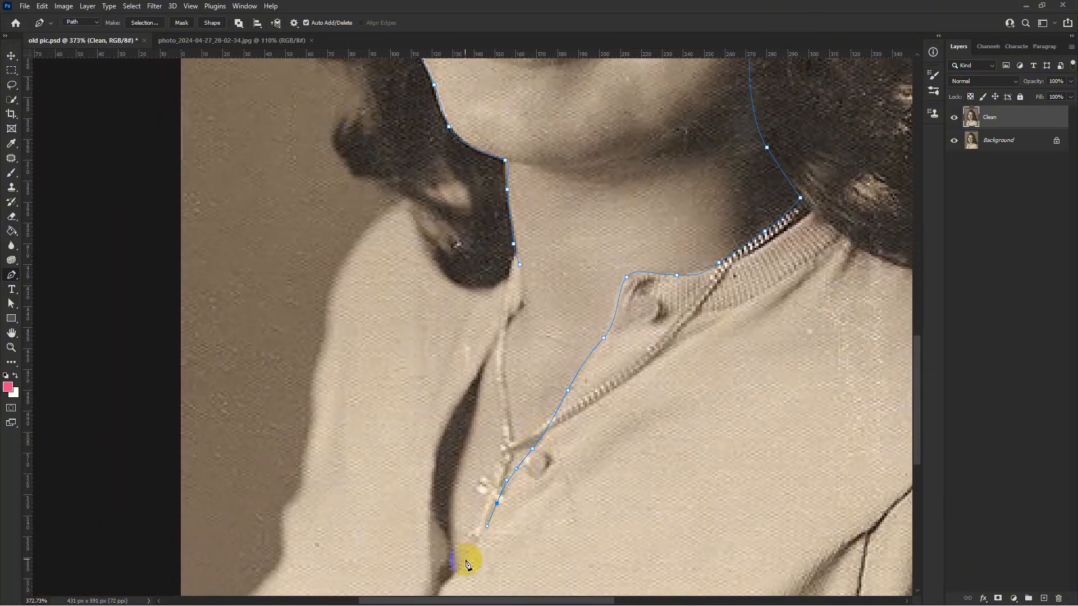
Close the skin path up the left-hand edge of the blouse opening, and convert it to a selection.
{"action": "left_click_drag", "start_coordinate": [447, 571], "coordinate": [446, 567]}
{"action": "left_click_drag", "start_coordinate": [447, 535], "coordinate": [448, 508]}
{"action": "left_click_drag", "start_coordinate": [459, 446], "coordinate": [471, 416]}
{"action": "left_click_drag", "start_coordinate": [482, 371], "coordinate": [493, 347]}
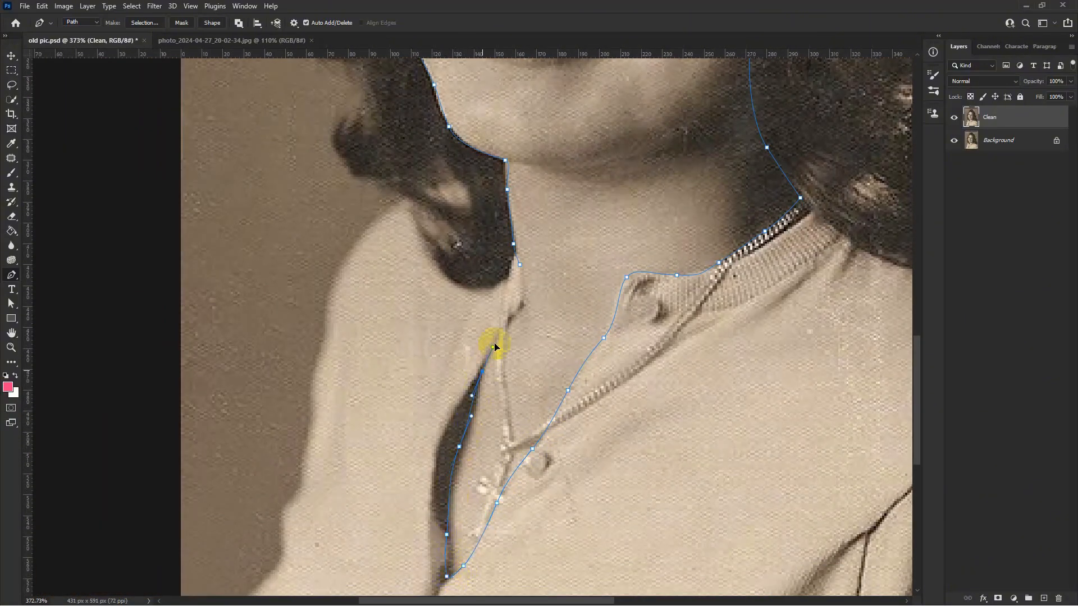
{"action": "left_click", "coordinate": [523, 270]}
{"action": "scroll", "coordinate": [525, 314], "scroll_direction": "down", "scroll_amount": 8}
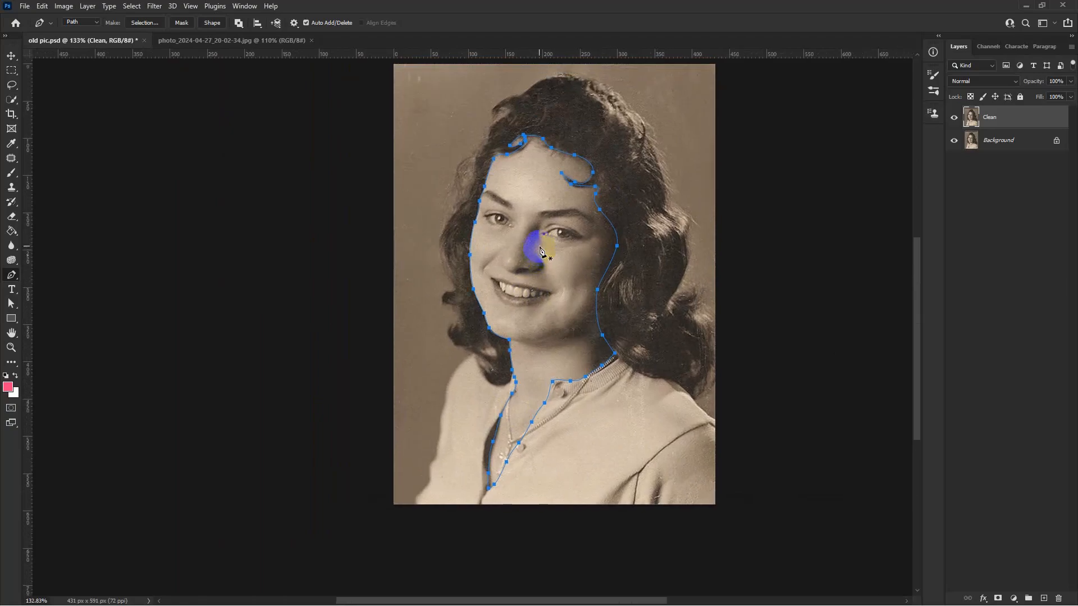
{"action": "key", "text": "ctrl+Return"}
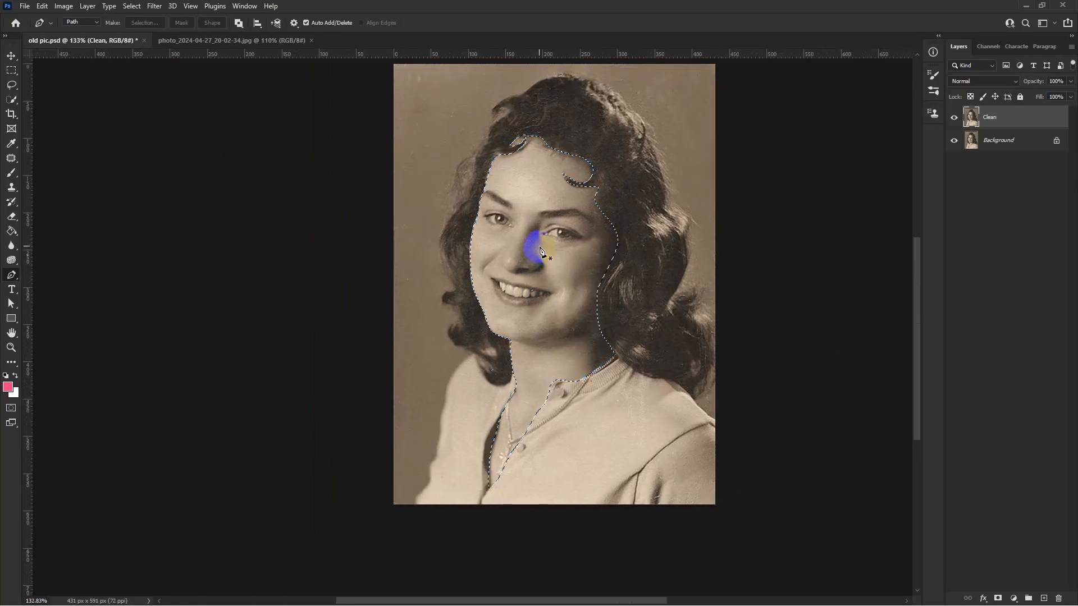
{"action": "scroll", "coordinate": [490, 171], "scroll_direction": "up", "scroll_amount": 1}
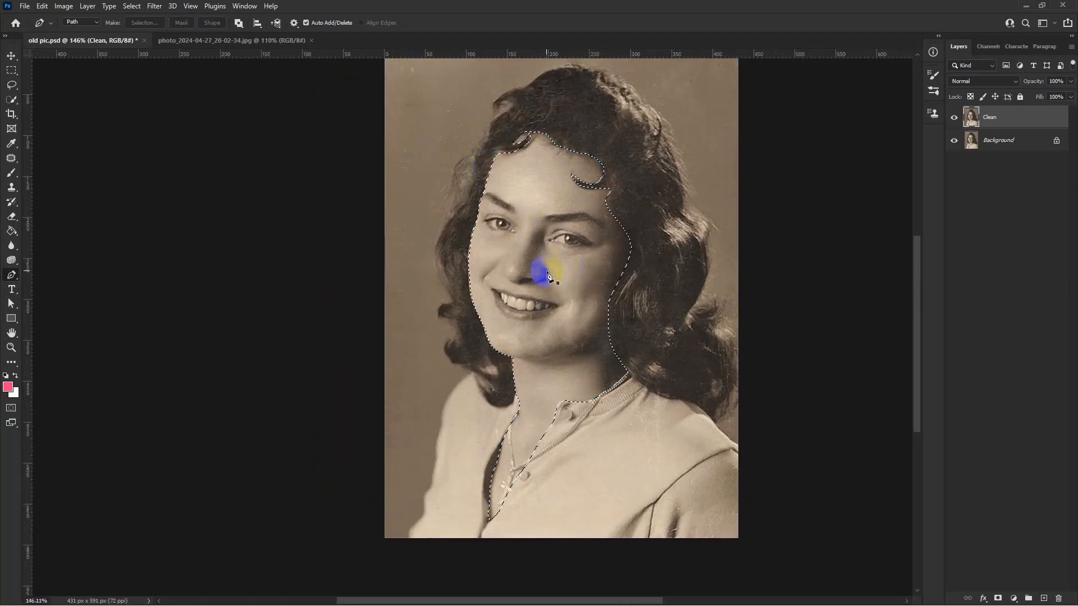
Undo the skin path's conversion and turn the path into a selection again with Make Selection.
{"action": "key", "text": "ctrl+z"}
{"action": "right_click", "coordinate": [550, 221]}
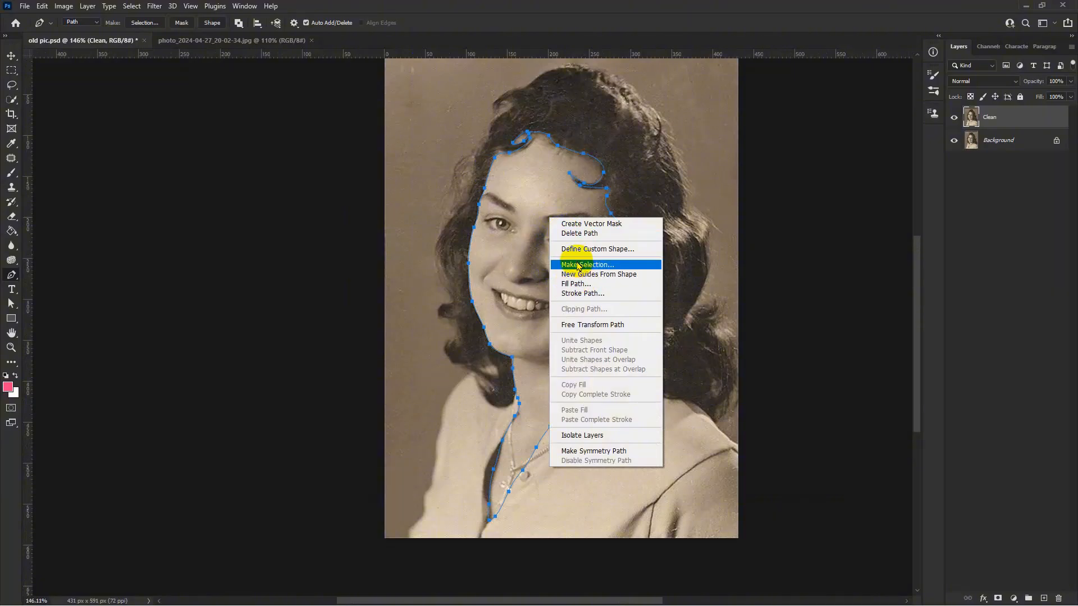
{"action": "left_click", "coordinate": [584, 262]}
{"action": "left_click", "coordinate": [597, 166]}
{"action": "scroll", "coordinate": [598, 166], "scroll_direction": "down", "scroll_amount": 1}
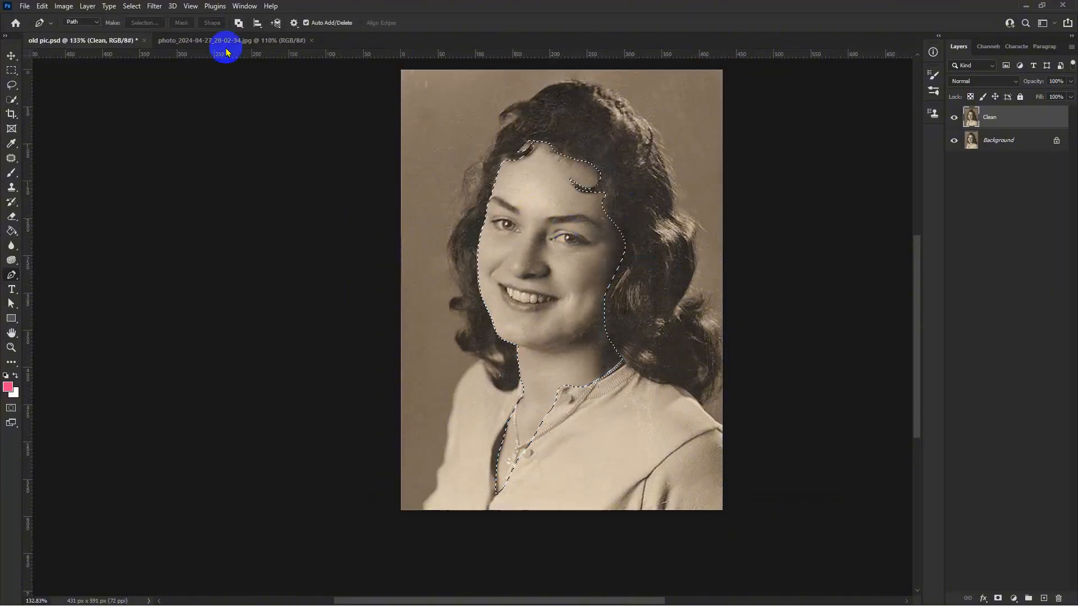
Save the skin selection as a new channel named "face" and deselect it.
{"action": "left_click", "coordinate": [132, 6]}
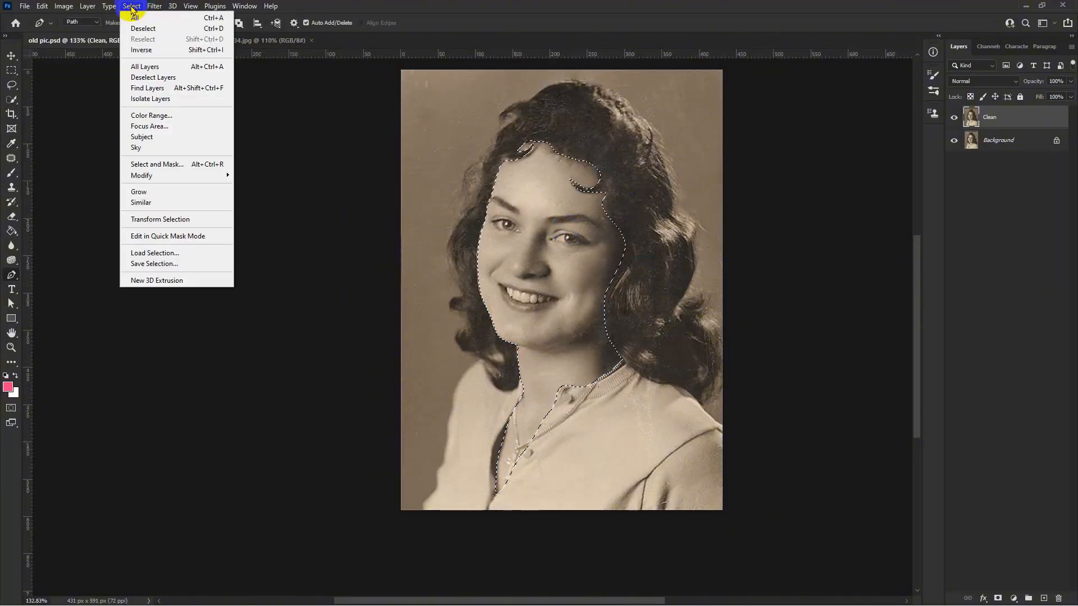
{"action": "left_click", "coordinate": [153, 263]}
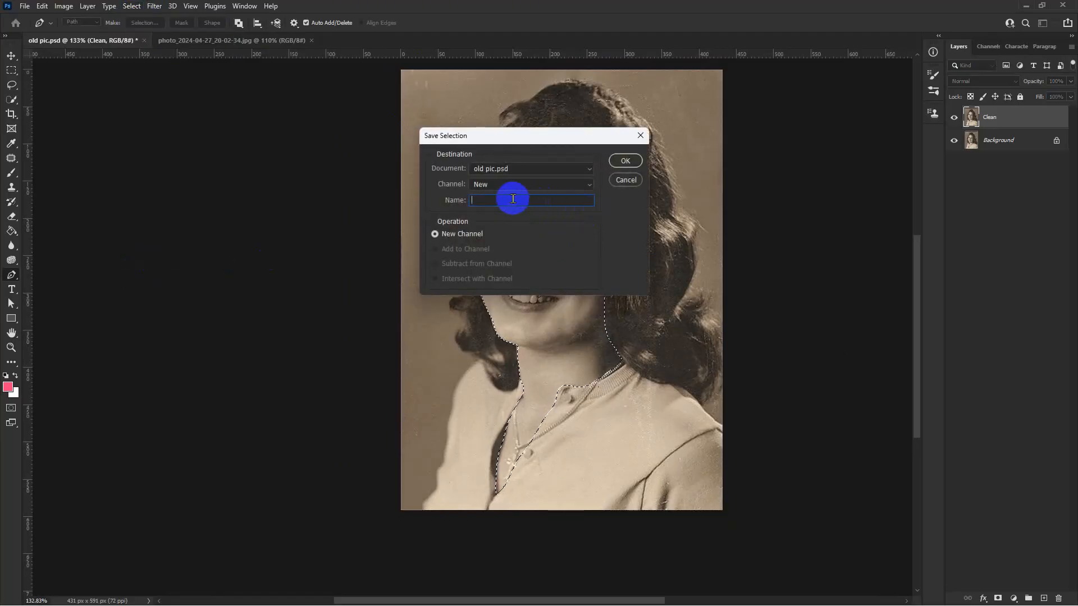
{"action": "type", "text": "fa"}
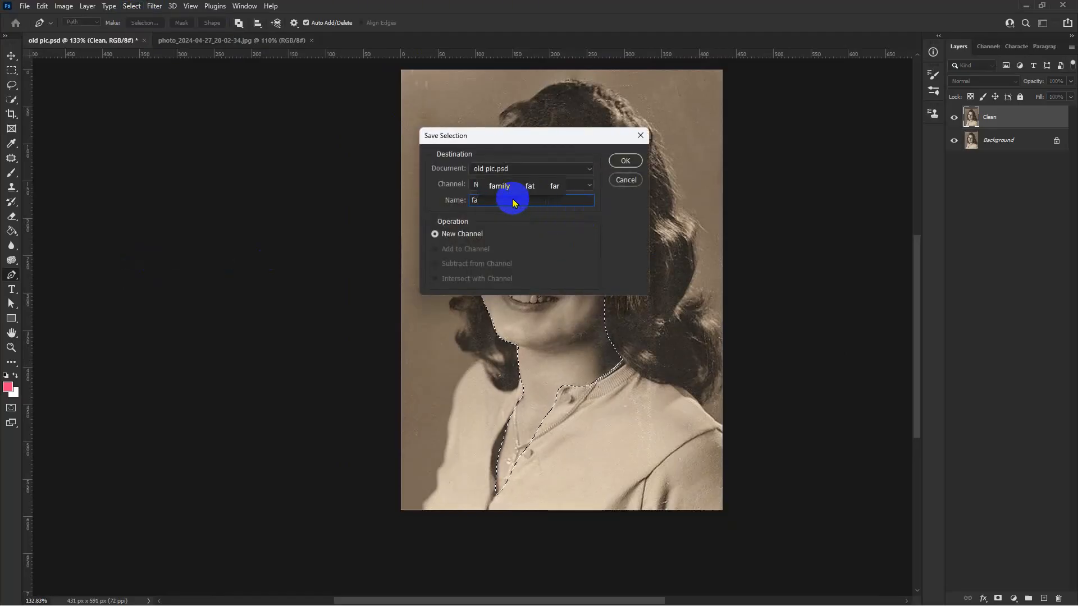
{"action": "type", "text": "ce"}
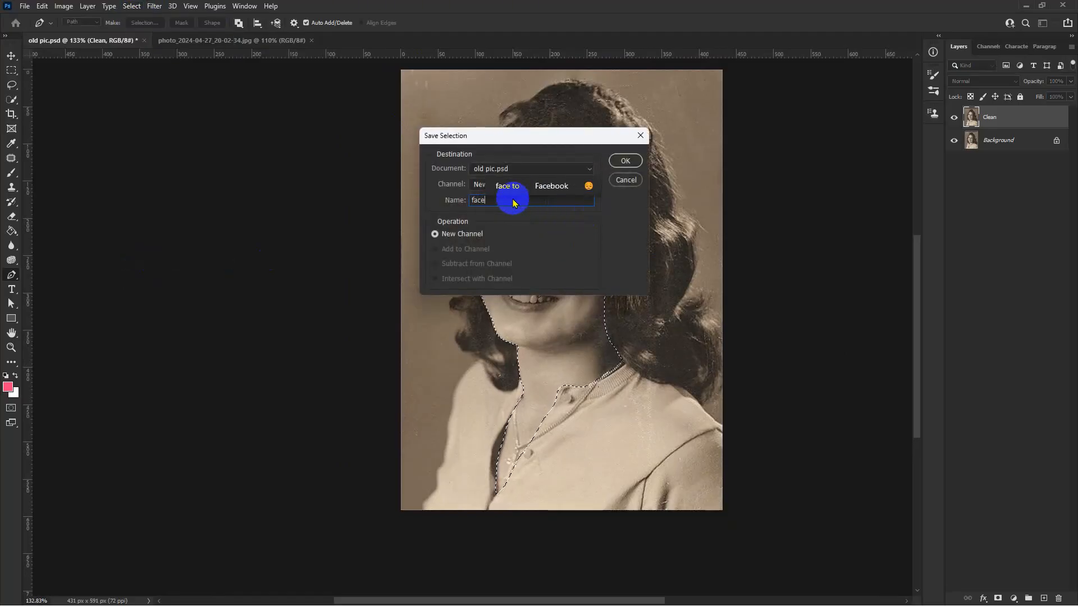
{"action": "left_click", "coordinate": [628, 162]}
{"action": "scroll", "coordinate": [615, 175], "scroll_direction": "up", "scroll_amount": 2}
{"action": "scroll", "coordinate": [587, 207], "scroll_direction": "down", "scroll_amount": 1}
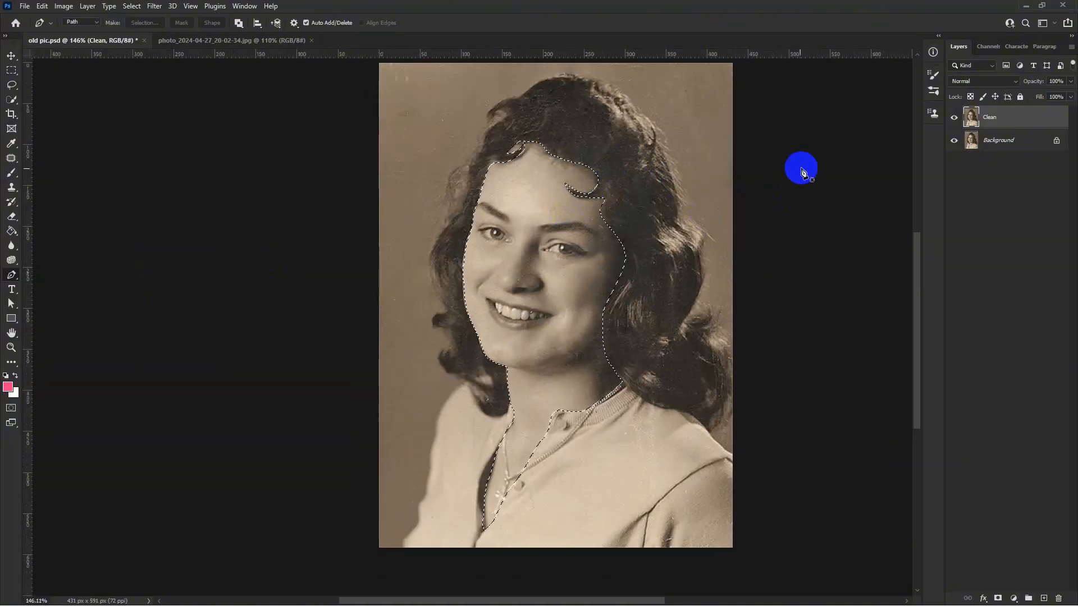
{"action": "key", "text": "ctrl+d"}
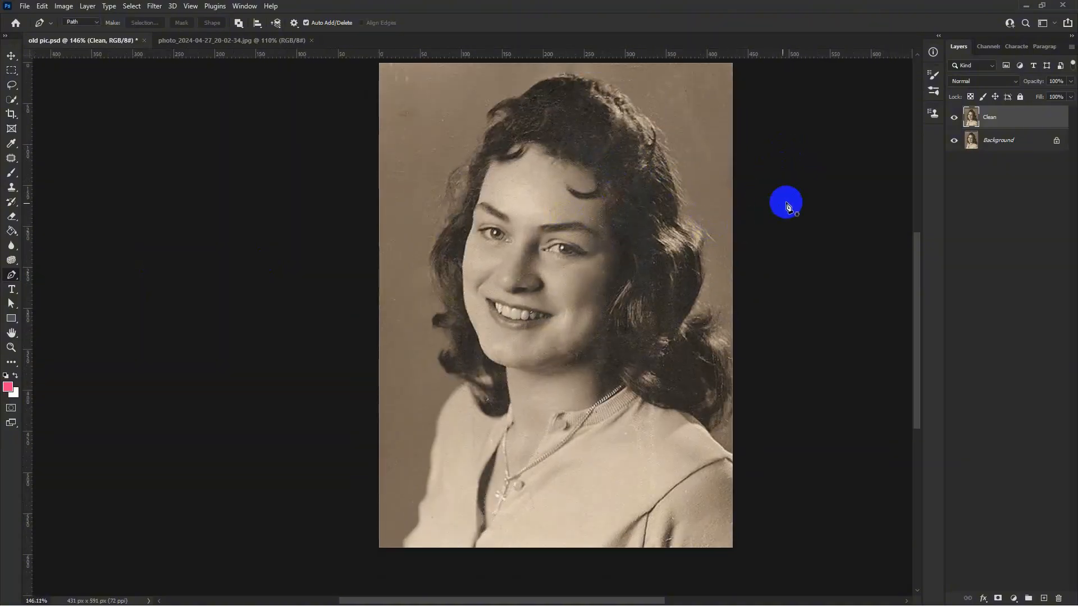
Outline the left-hand eyebrow with a closed Pen tool path.
{"action": "scroll", "coordinate": [524, 361], "scroll_direction": "up", "scroll_amount": 3}
{"action": "scroll", "coordinate": [426, 168], "scroll_direction": "up", "scroll_amount": 4}
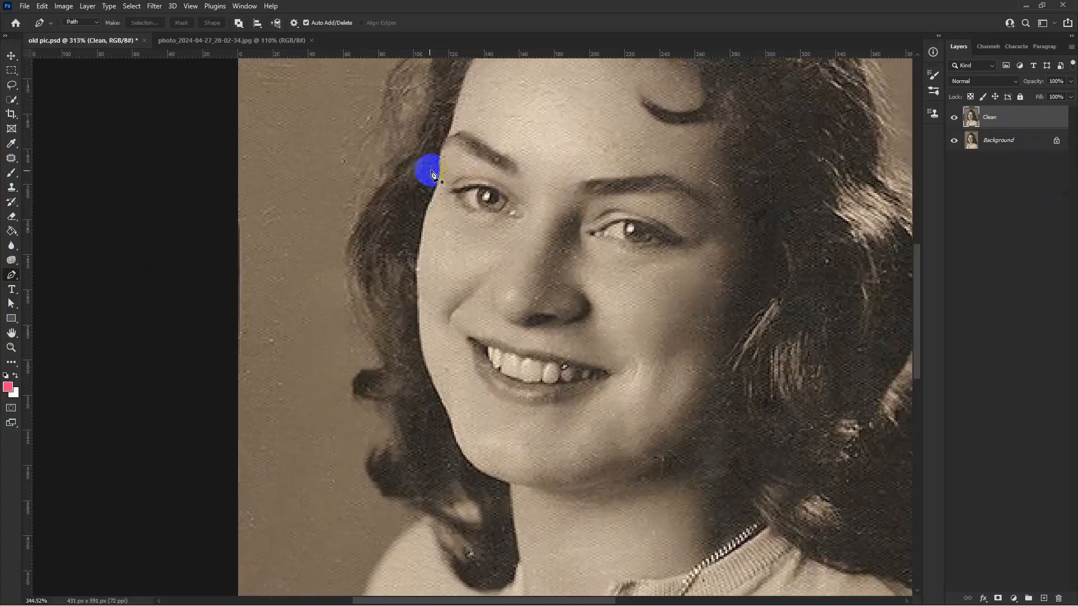
{"action": "scroll", "coordinate": [420, 222], "scroll_direction": "up", "scroll_amount": 3}
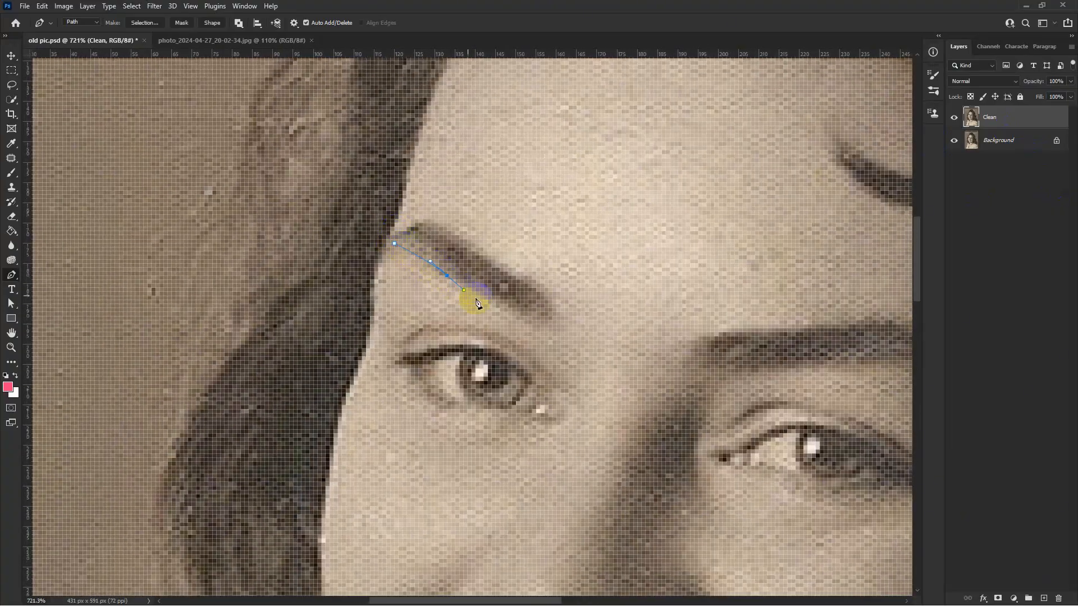
{"action": "left_click", "coordinate": [394, 244]}
Trace a closed Pen path around the right-hand eyebrow, along its lower edge, outer tip and upper edge.
{"action": "scroll", "coordinate": [394, 244], "scroll_direction": "down", "scroll_amount": 3}
{"action": "scroll", "coordinate": [469, 330], "scroll_direction": "up", "scroll_amount": 4}
{"action": "left_click", "coordinate": [440, 369]}
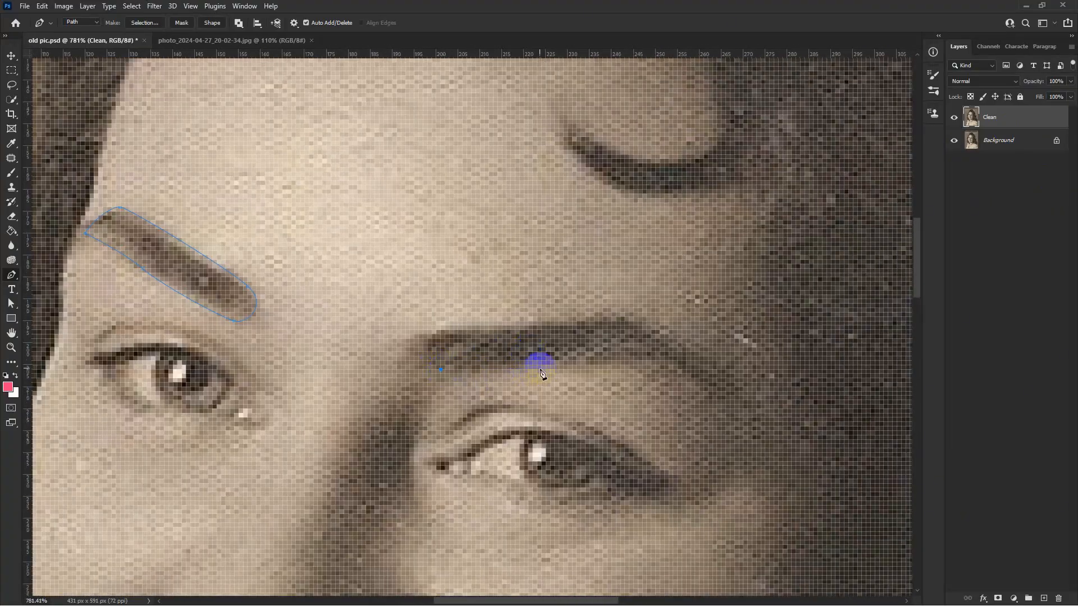
{"action": "left_click_drag", "start_coordinate": [572, 370], "coordinate": [604, 368]}
{"action": "left_click_drag", "start_coordinate": [681, 387], "coordinate": [696, 394]}
{"action": "left_click_drag", "start_coordinate": [730, 383], "coordinate": [722, 375]}
{"action": "left_click_drag", "start_coordinate": [669, 330], "coordinate": [645, 320]}
{"action": "left_click", "coordinate": [455, 323]}
{"action": "left_click_drag", "start_coordinate": [440, 330], "coordinate": [424, 343]}
{"action": "left_click_drag", "start_coordinate": [441, 369], "coordinate": [458, 368]}
{"action": "scroll", "coordinate": [533, 333], "scroll_direction": "down", "scroll_amount": 4}
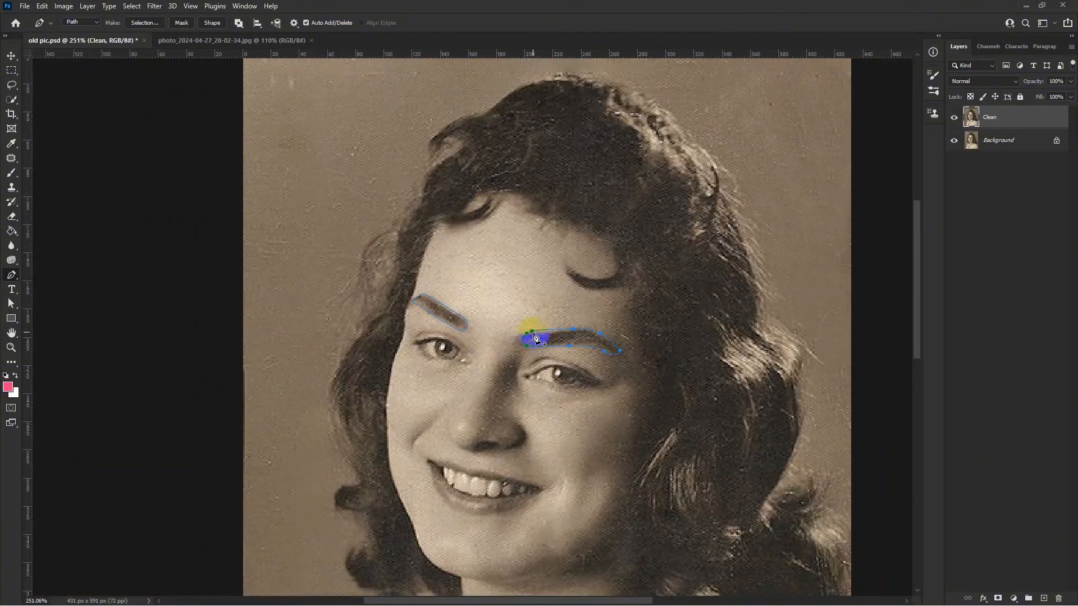
{"action": "scroll", "coordinate": [478, 327], "scroll_direction": "up", "scroll_amount": 2}
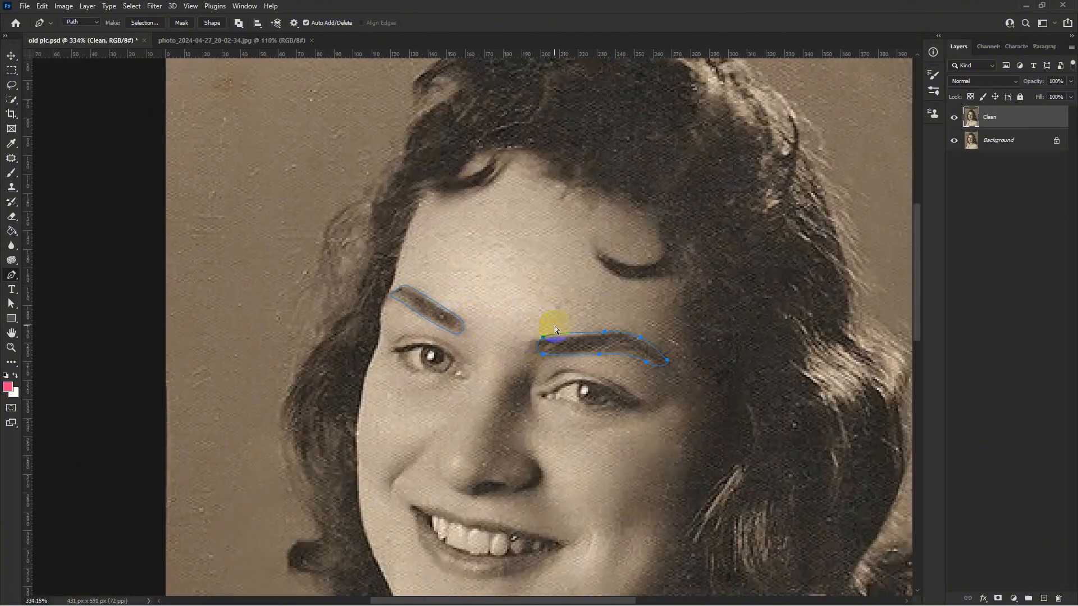
Convert both eyebrow paths to a selection and save it as a new channel named "jeam jerm".
{"action": "key", "text": "ctrl+Return"}
{"action": "left_click", "coordinate": [132, 6]}
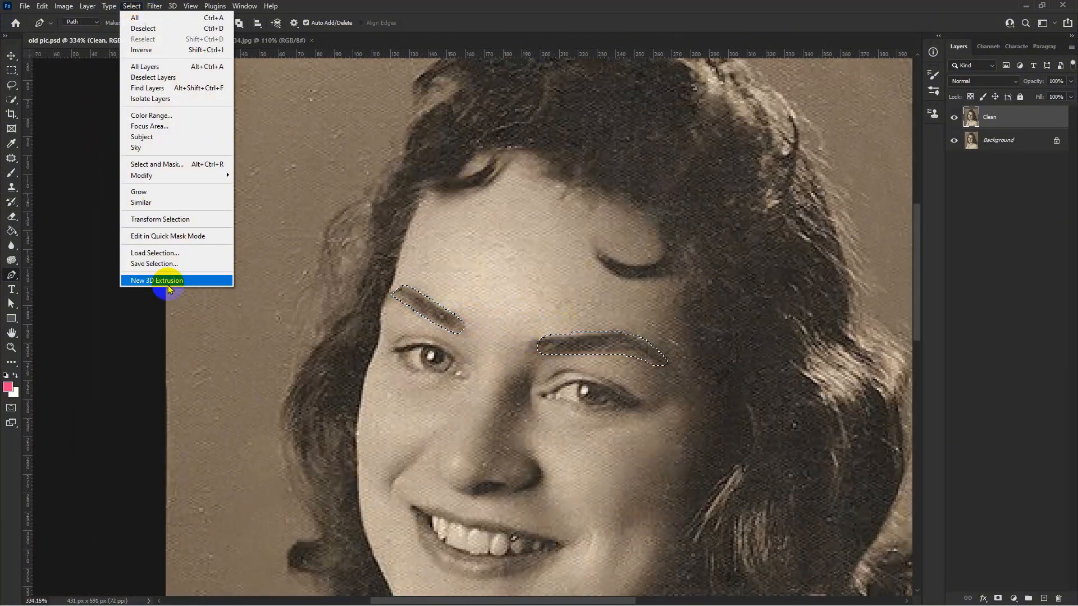
{"action": "left_click", "coordinate": [147, 264]}
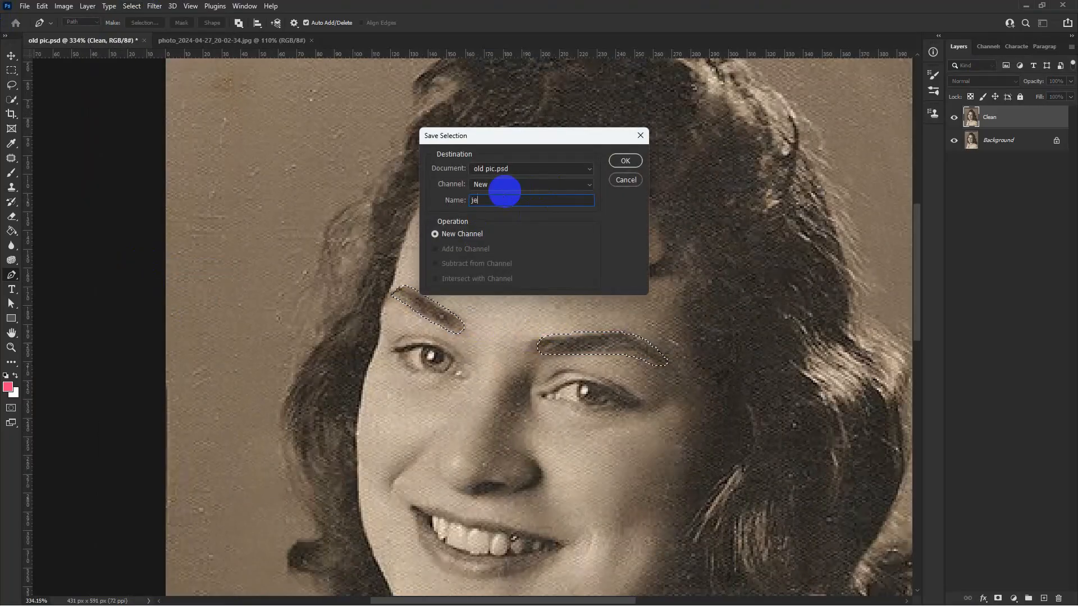
{"action": "type", "text": "jeam jerm"}
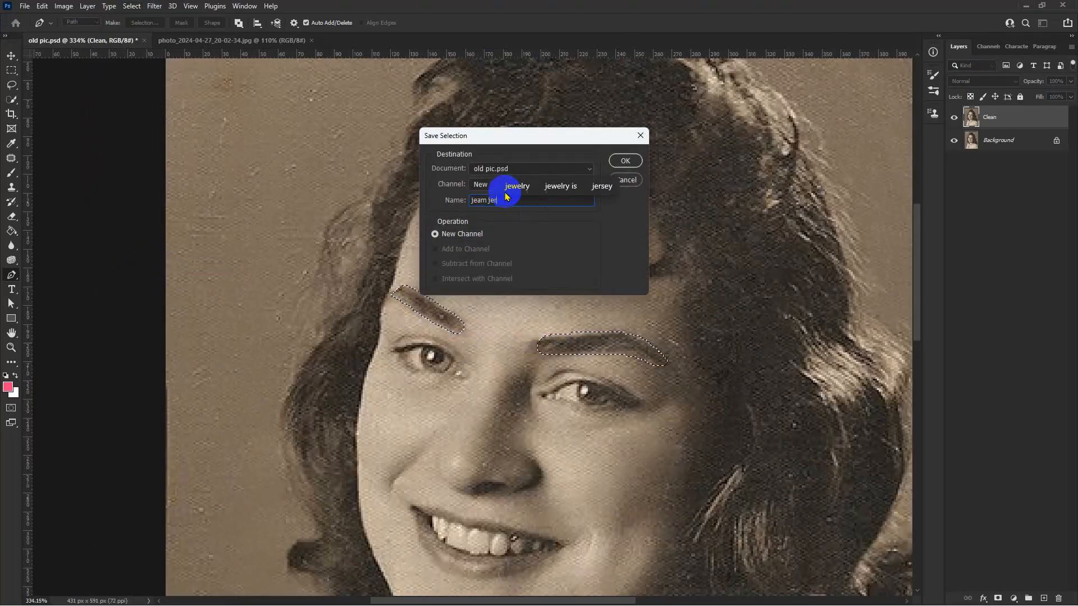
{"action": "left_click", "coordinate": [626, 162]}
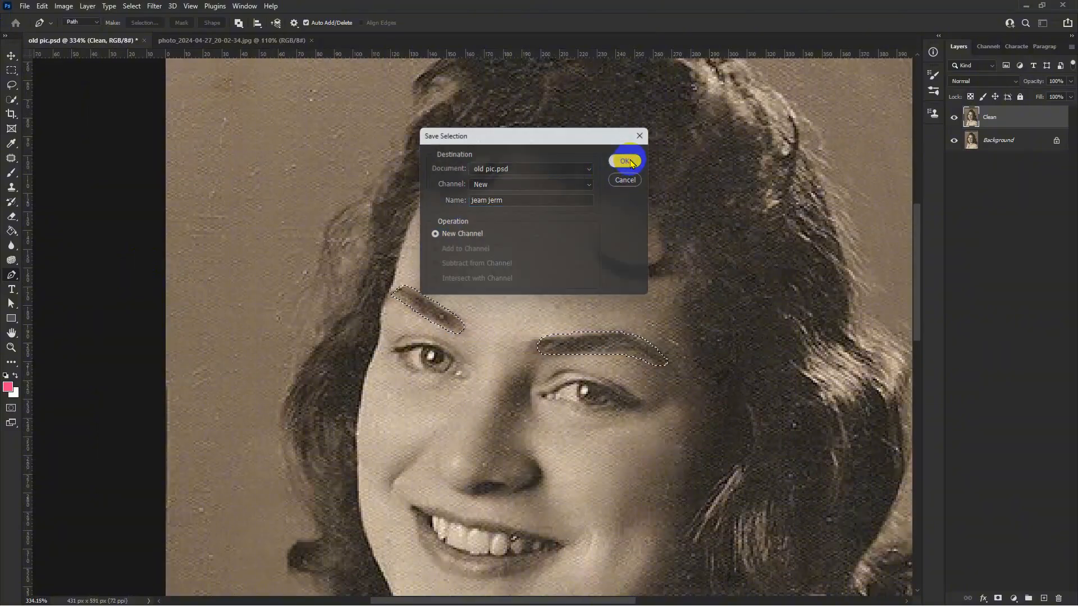
Clear the eyebrow selection and outline the left-hand eye with the Pen tool, starting at its outer corner.
{"action": "scroll", "coordinate": [422, 291], "scroll_direction": "down", "scroll_amount": 3}
{"action": "scroll", "coordinate": [475, 343], "scroll_direction": "up", "scroll_amount": 5}
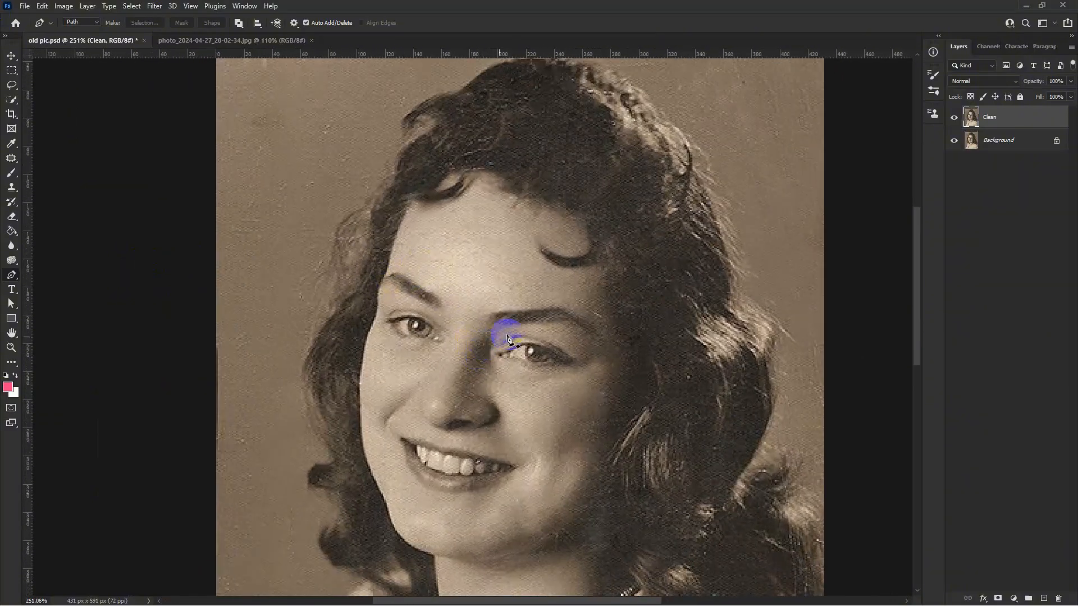
{"action": "scroll", "coordinate": [407, 309], "scroll_direction": "up", "scroll_amount": 4}
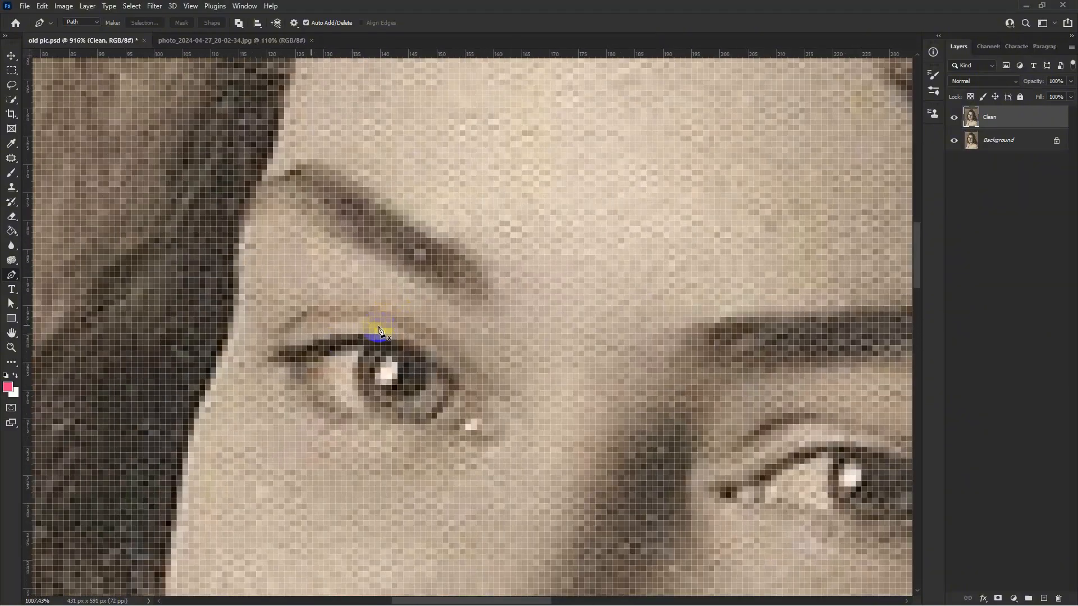
{"action": "left_click", "coordinate": [285, 357]}
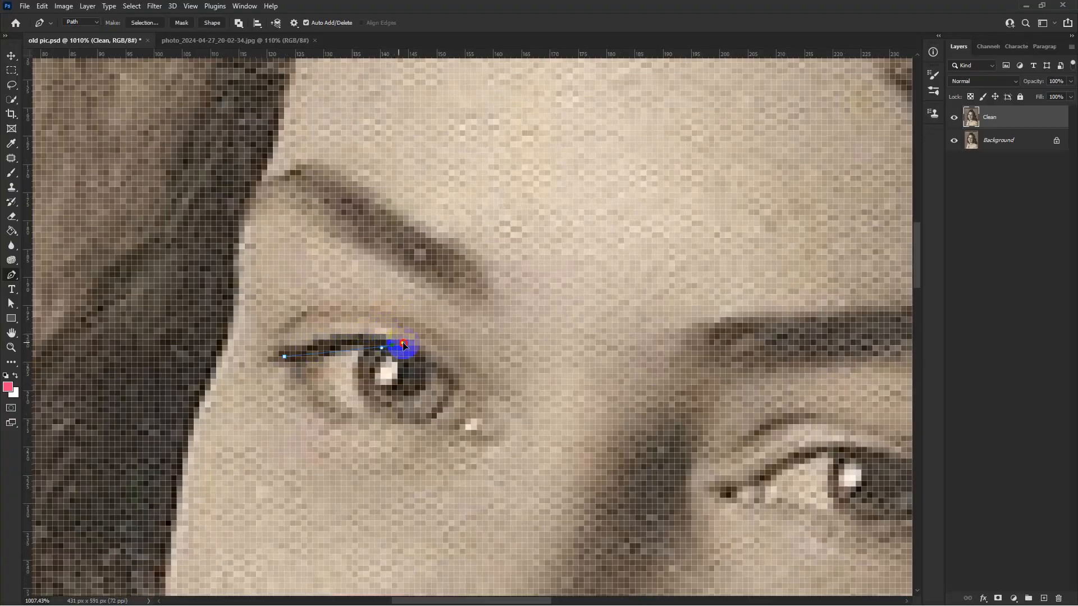
{"action": "left_click_drag", "start_coordinate": [391, 344], "coordinate": [431, 355]}
Trace a closed Pen path around the right-hand eye, following the upper lid, outer corner and lower lid.
{"action": "scroll", "coordinate": [285, 354], "scroll_direction": "down", "scroll_amount": 3}
{"action": "scroll", "coordinate": [462, 447], "scroll_direction": "up", "scroll_amount": 3}
{"action": "left_click_drag", "start_coordinate": [579, 429], "coordinate": [428, 454]}
{"action": "left_click_drag", "start_coordinate": [552, 414], "coordinate": [590, 415]}
{"action": "left_click_drag", "start_coordinate": [654, 460], "coordinate": [603, 508]}
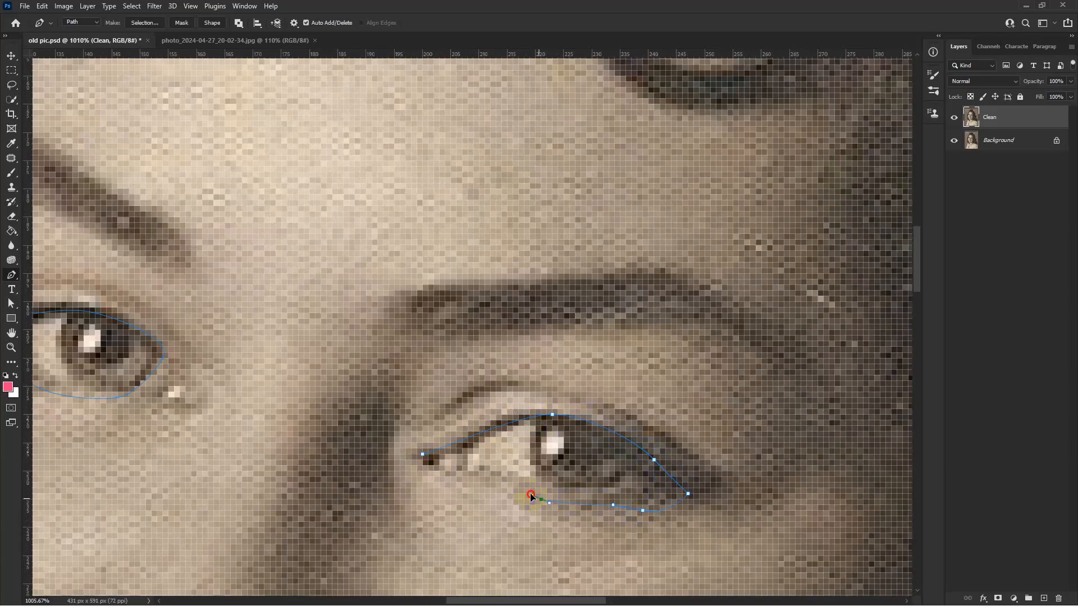
{"action": "left_click_drag", "start_coordinate": [436, 464], "coordinate": [438, 466]}
{"action": "scroll", "coordinate": [483, 455], "scroll_direction": "down", "scroll_amount": 4}
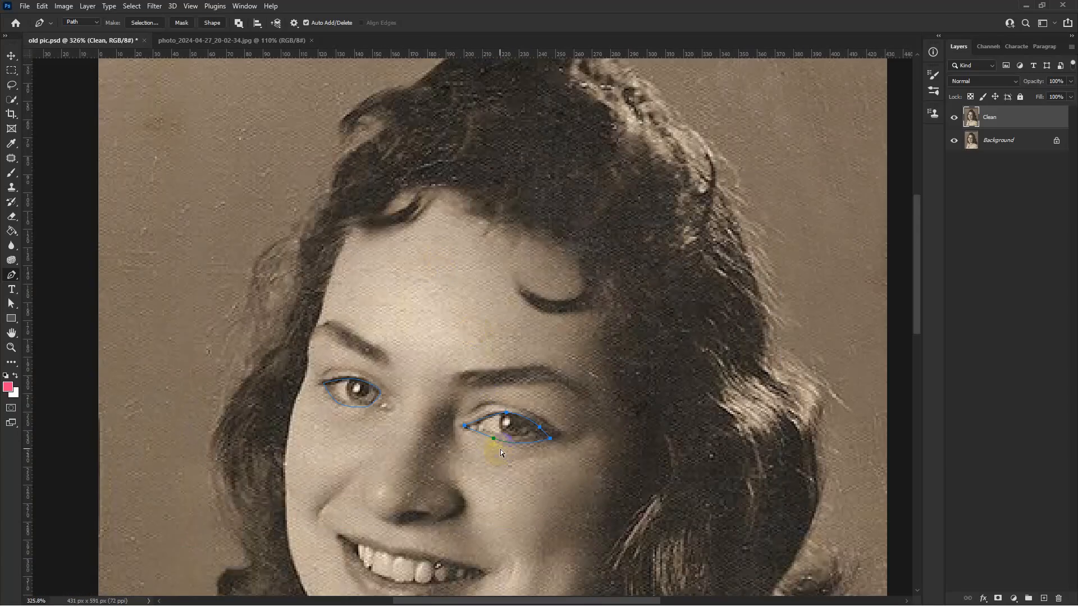
Convert both eye paths to a selection and save it as a new channel named "eyes".
{"action": "key", "text": "ctrl+Return"}
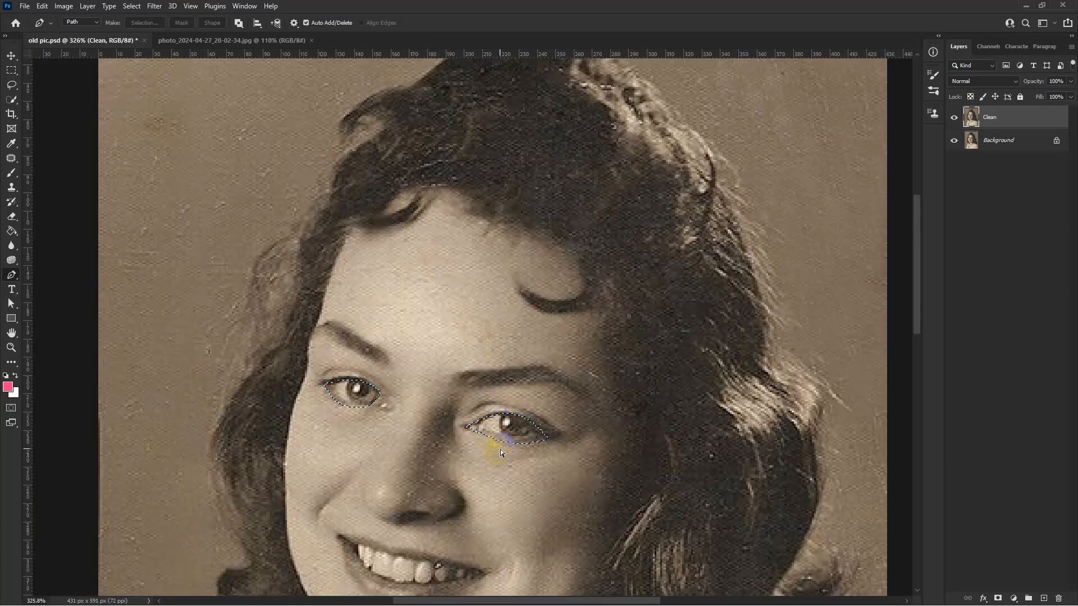
{"action": "left_click", "coordinate": [131, 7]}
{"action": "left_click", "coordinate": [149, 264]}
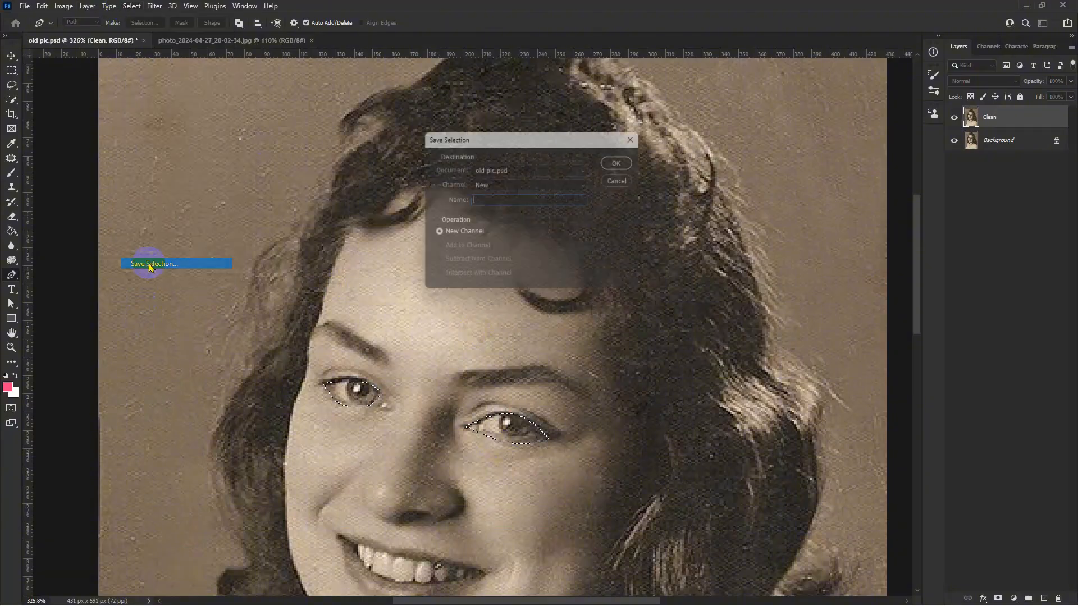
{"action": "type", "text": "eyes"}
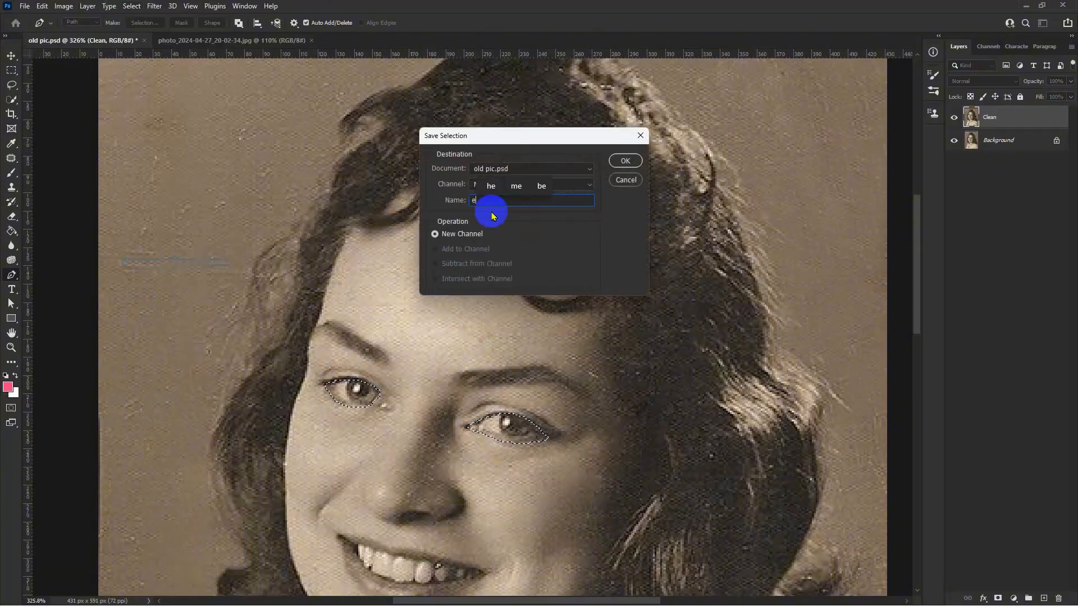
{"action": "left_click", "coordinate": [624, 163]}
Clear the eye selection and outline the visible teeth with a closed Pen tool path.
{"action": "scroll", "coordinate": [553, 247], "scroll_direction": "down", "scroll_amount": 5}
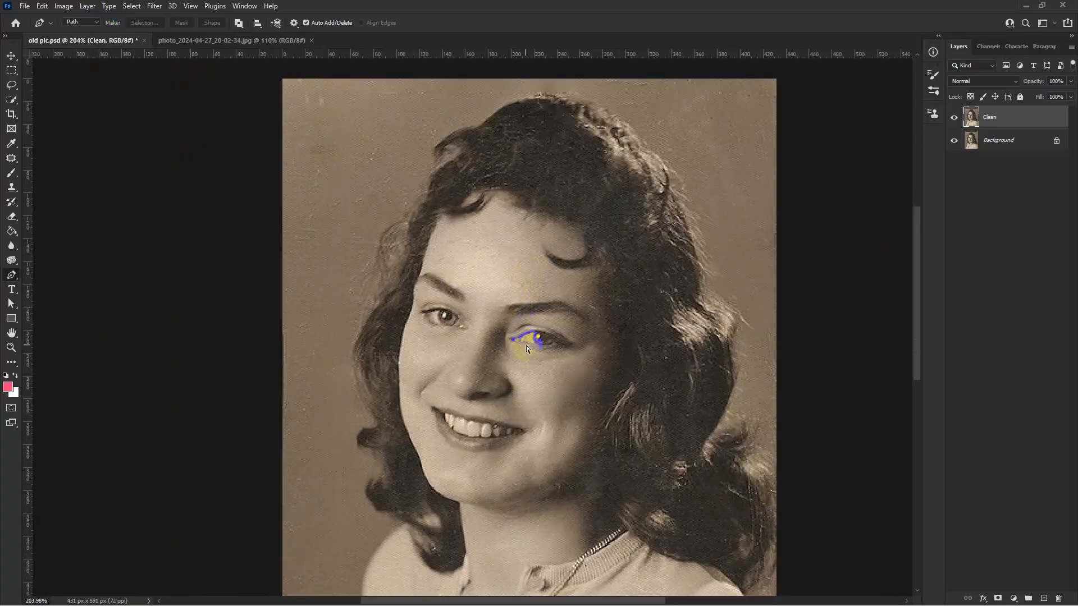
{"action": "scroll", "coordinate": [484, 444], "scroll_direction": "up", "scroll_amount": 6}
{"action": "scroll", "coordinate": [410, 422], "scroll_direction": "down", "scroll_amount": 3}
{"action": "scroll", "coordinate": [393, 408], "scroll_direction": "up", "scroll_amount": 4}
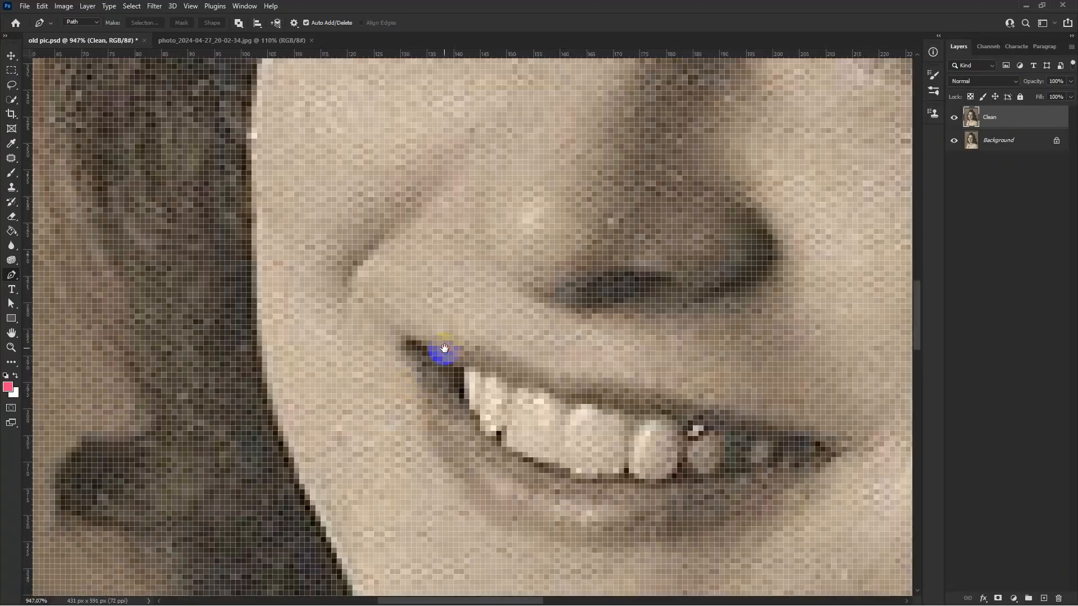
{"action": "scroll", "coordinate": [440, 356], "scroll_direction": "down", "scroll_amount": 3}
{"action": "scroll", "coordinate": [393, 363], "scroll_direction": "up", "scroll_amount": 4}
{"action": "left_click", "coordinate": [408, 359]}
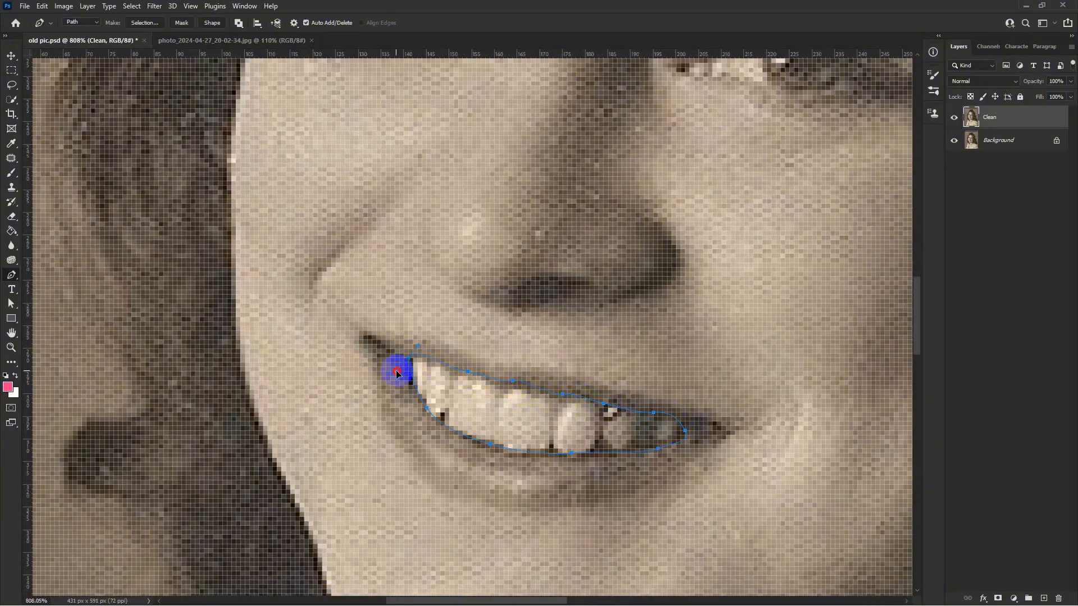
{"action": "scroll", "coordinate": [397, 373], "scroll_direction": "down", "scroll_amount": 1}
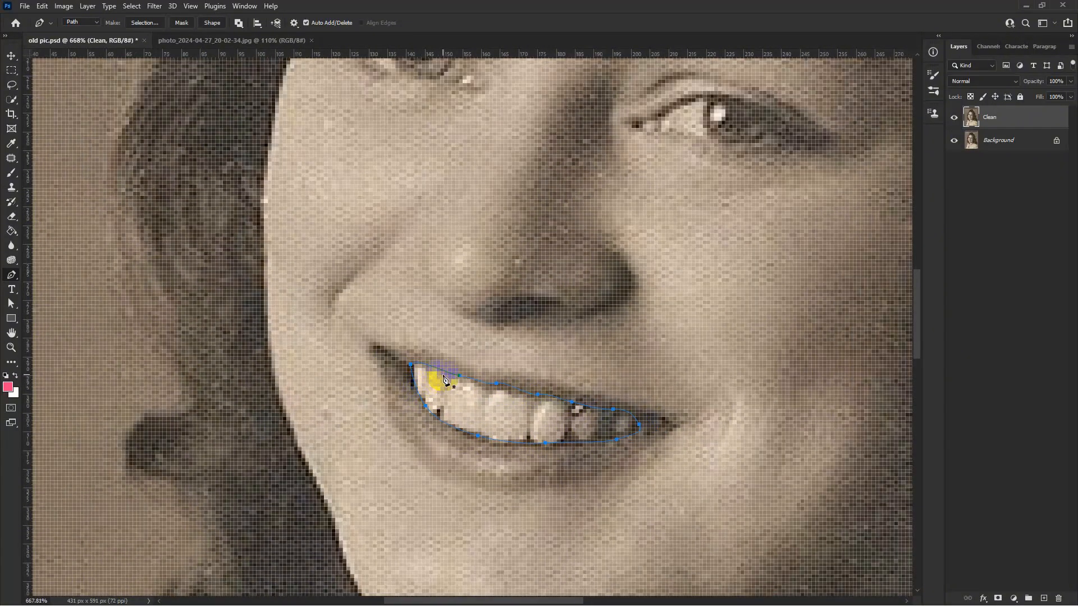
Convert the teeth path to a selection and save it as a new channel named "teeth".
{"action": "key", "text": "ctrl+Return"}
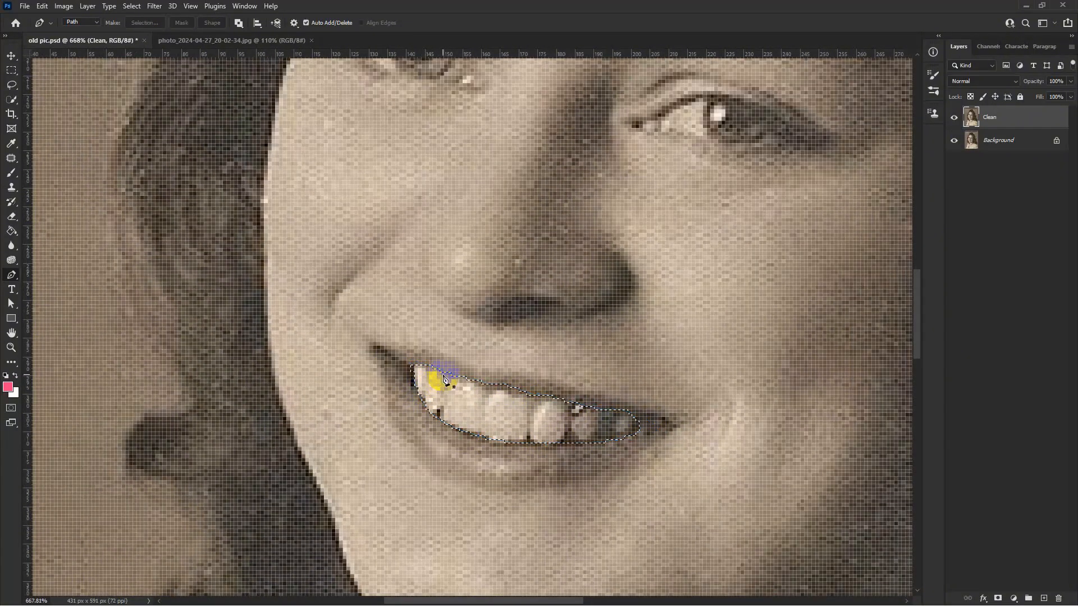
{"action": "scroll", "coordinate": [443, 375], "scroll_direction": "down", "scroll_amount": 1}
{"action": "left_click", "coordinate": [132, 7]}
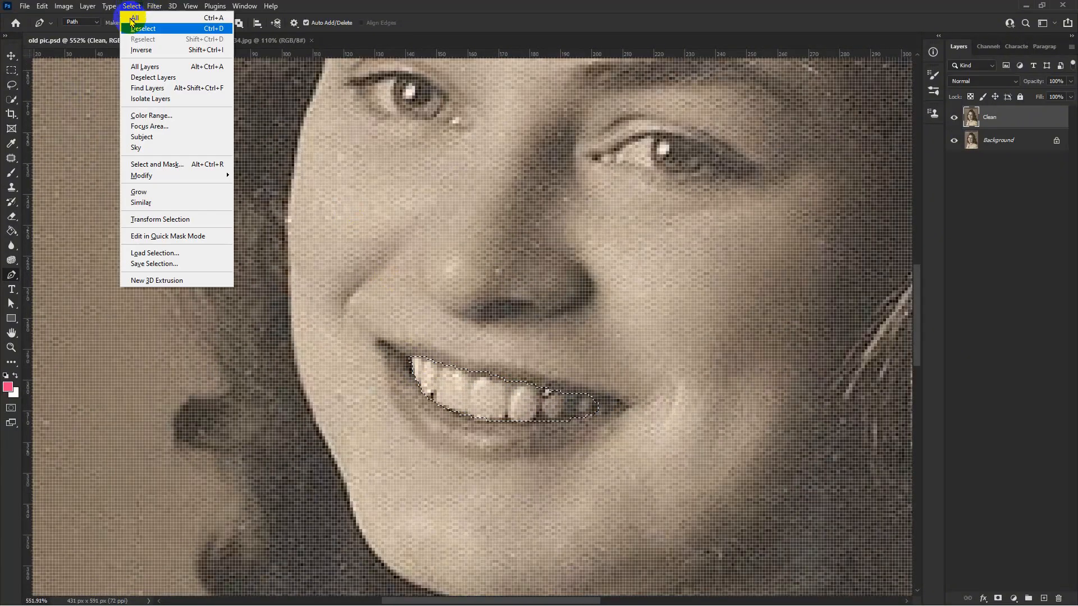
{"action": "left_click", "coordinate": [154, 264]}
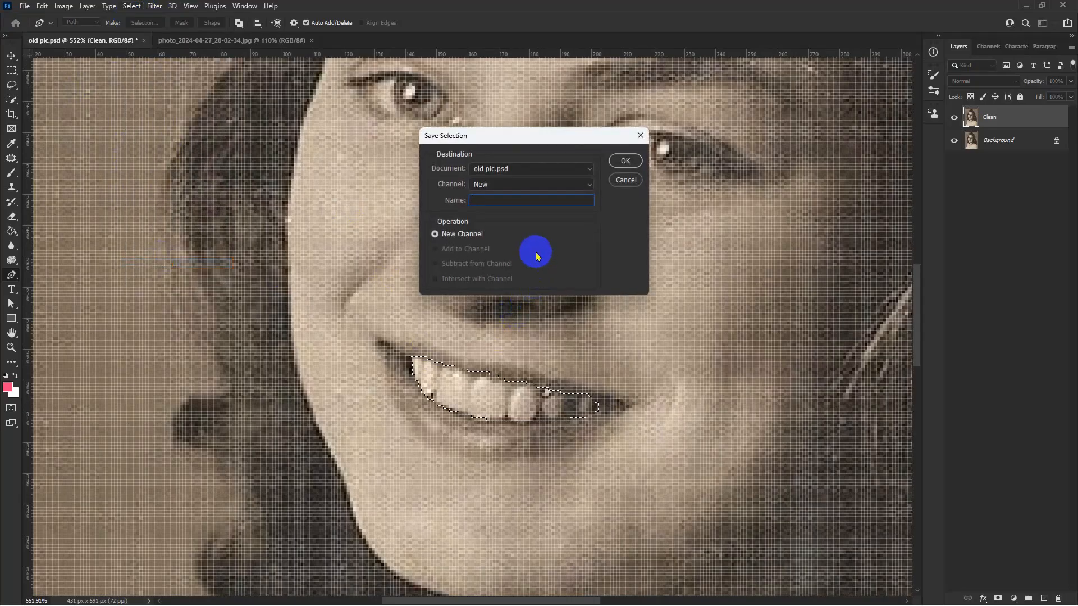
{"action": "type", "text": "teeth"}
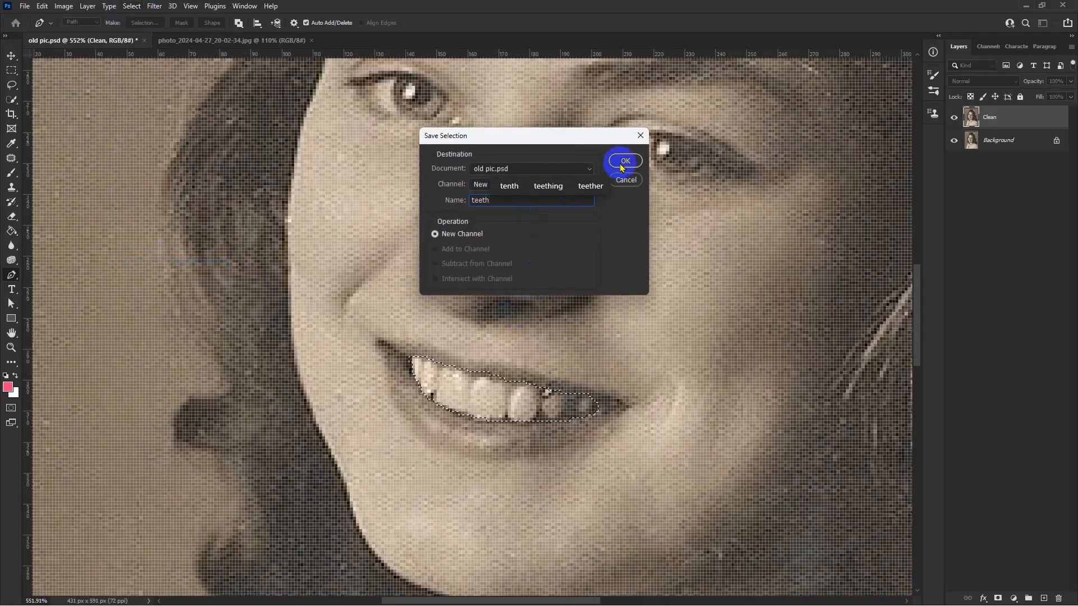
{"action": "left_click", "coordinate": [623, 163]}
Outline the mouth with a closed Pen tool path along the outer edges of both lips.
{"action": "scroll", "coordinate": [500, 455], "scroll_direction": "up", "scroll_amount": 1}
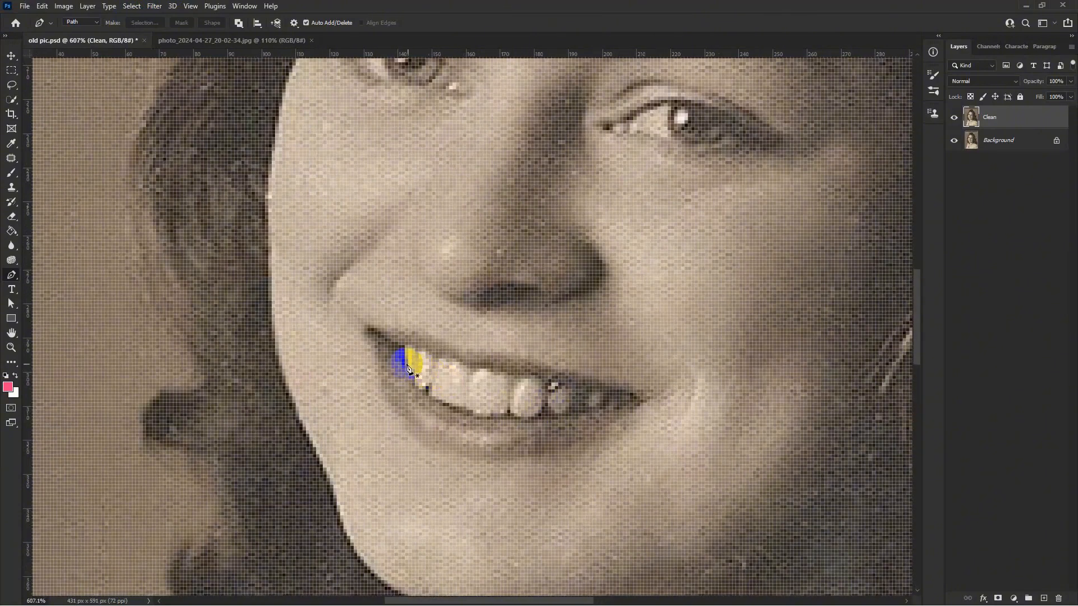
{"action": "scroll", "coordinate": [396, 364], "scroll_direction": "up", "scroll_amount": 2}
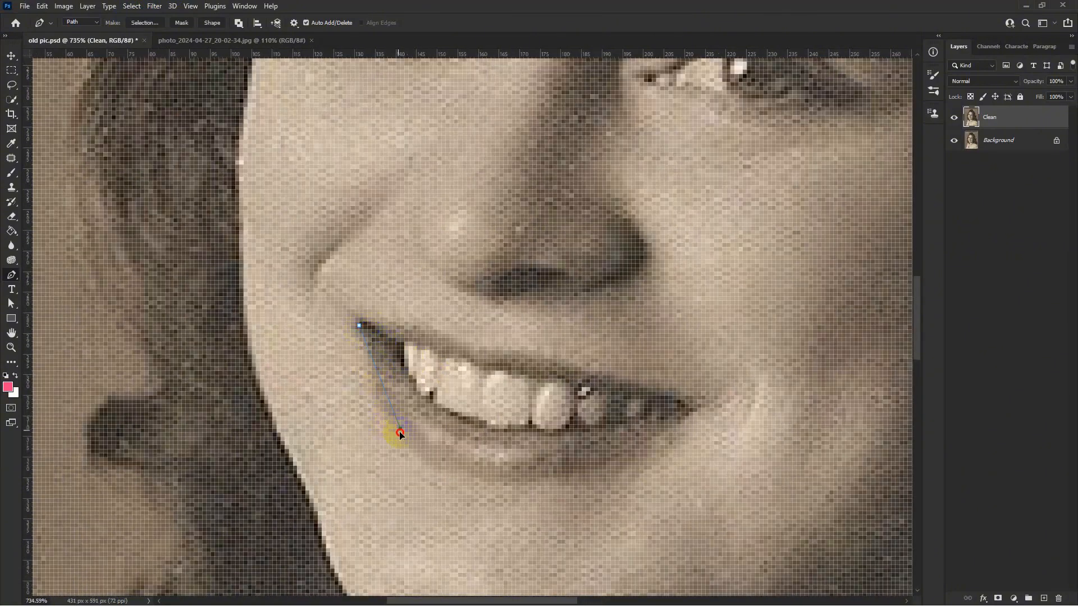
{"action": "left_click", "coordinate": [692, 408]}
{"action": "left_click_drag", "start_coordinate": [631, 383], "coordinate": [607, 371]}
{"action": "left_click_drag", "start_coordinate": [565, 363], "coordinate": [558, 361]}
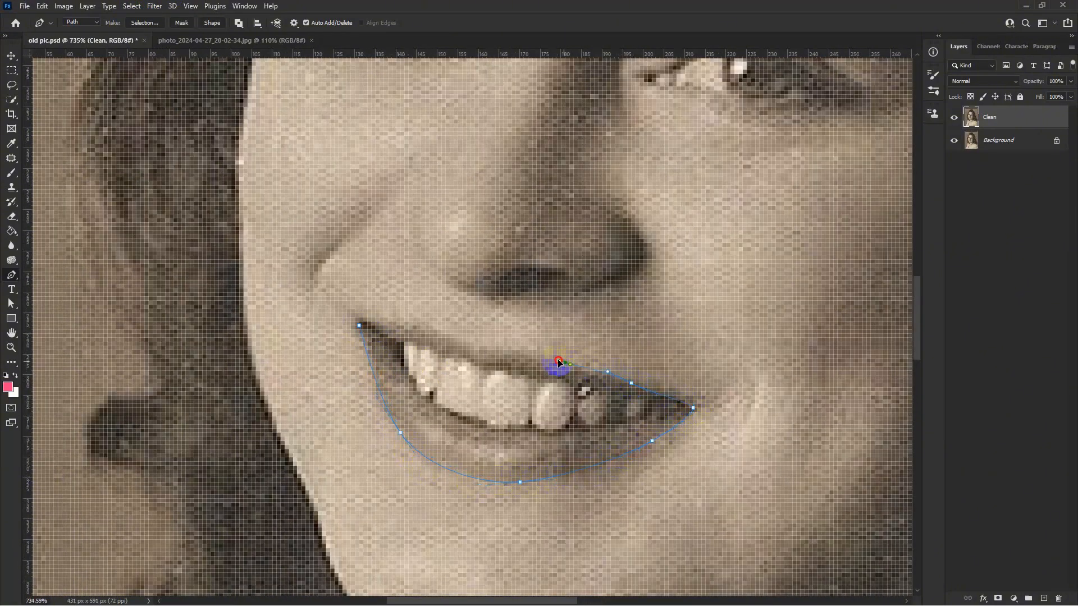
{"action": "left_click", "coordinate": [360, 325]}
{"action": "scroll", "coordinate": [445, 373], "scroll_direction": "down", "scroll_amount": 3}
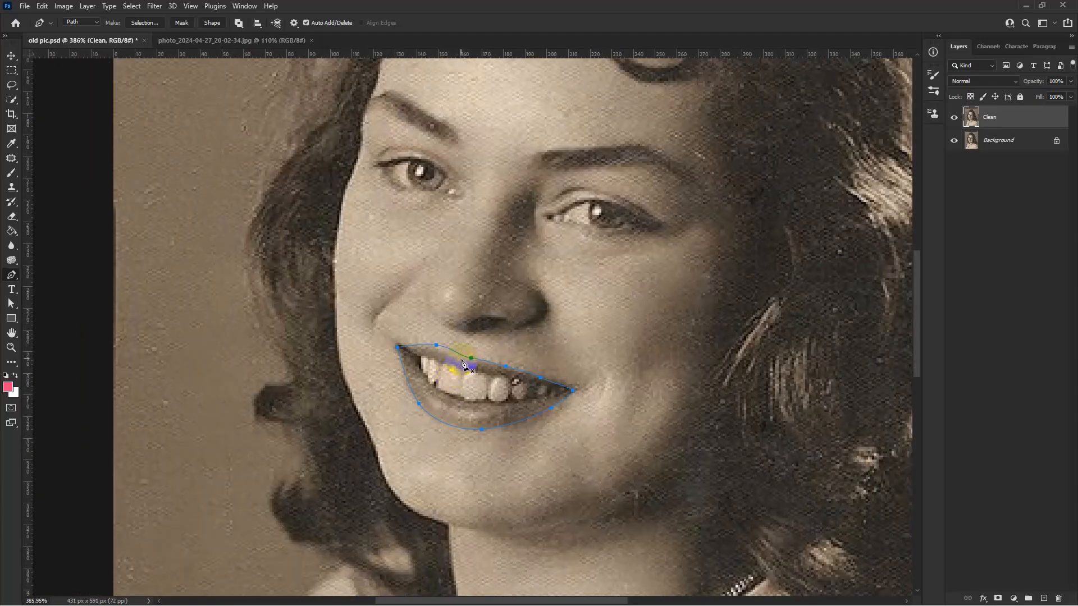
Convert the lip path to a selection and save it as a new channel named "lip".
{"action": "key", "text": "ctrl+Return"}
{"action": "left_click", "coordinate": [131, 7]}
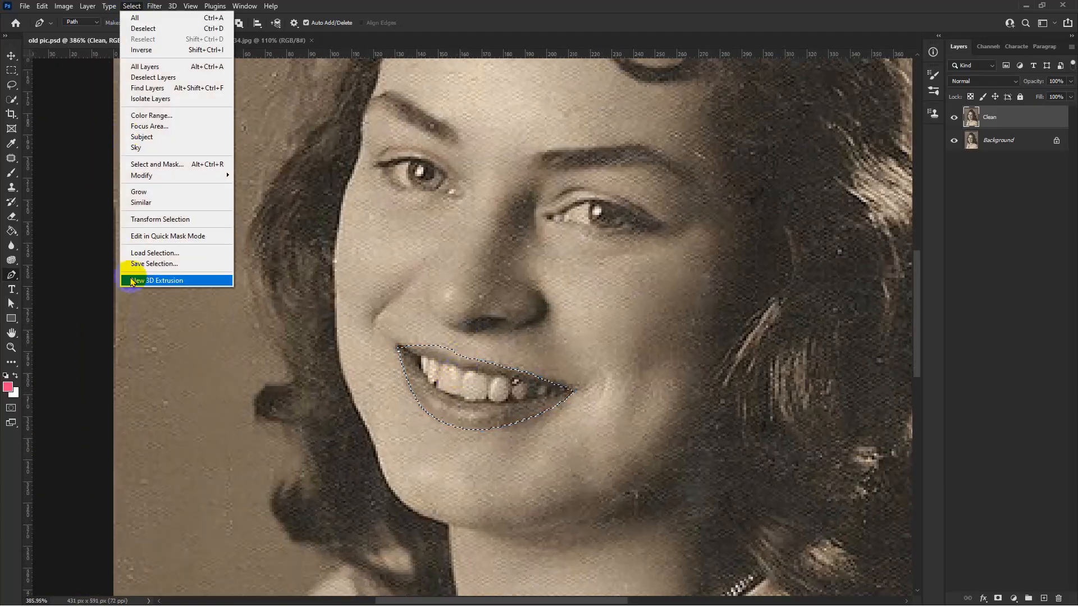
{"action": "left_click", "coordinate": [147, 264]}
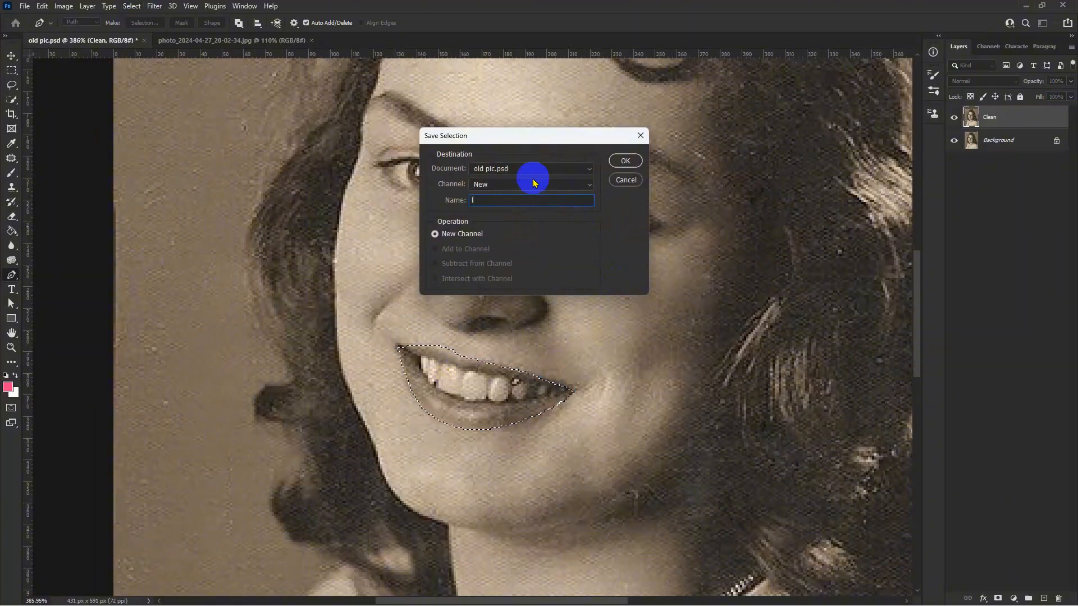
{"action": "type", "text": "lip"}
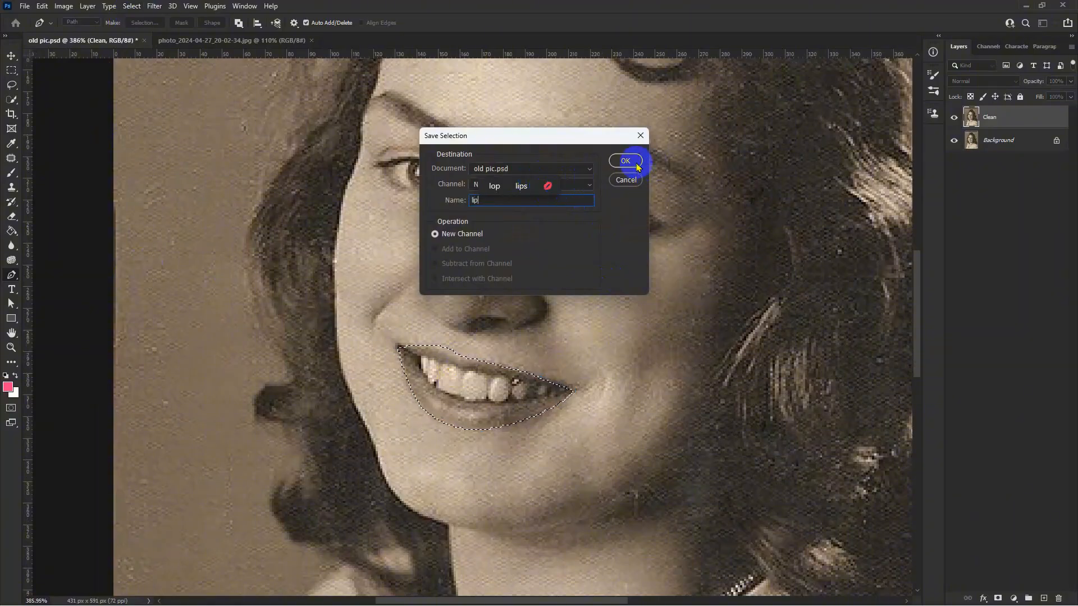
{"action": "left_click", "coordinate": [638, 166]}
Clear the lip selection and trace a Pen path from the shirt's lower-left corner up the sleeve edge to the shoulder.
{"action": "scroll", "coordinate": [493, 318], "scroll_direction": "down", "scroll_amount": 5}
{"action": "left_click", "coordinate": [510, 353]}
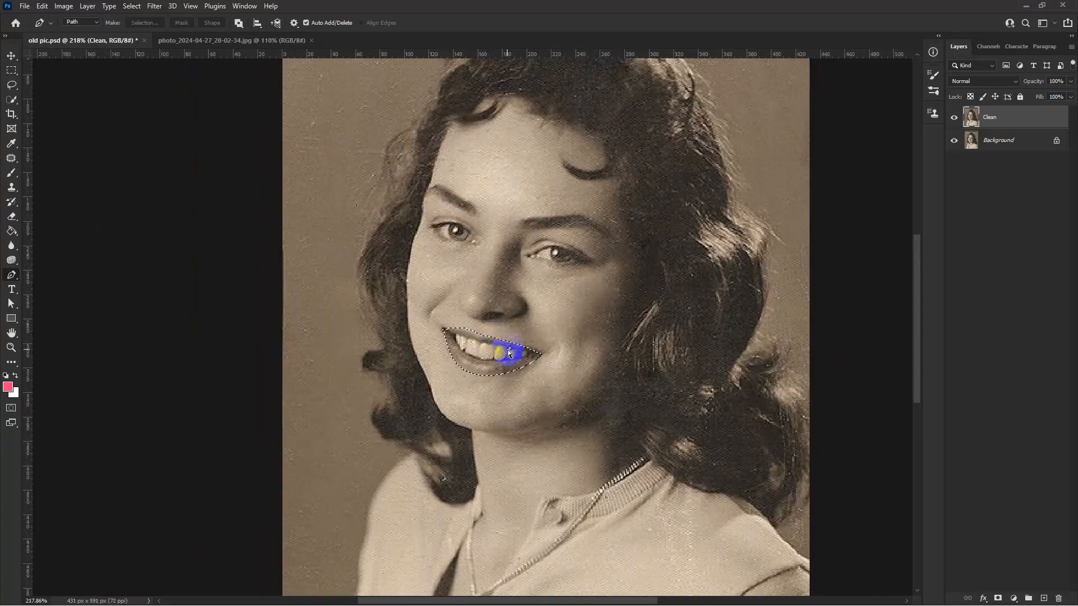
{"action": "left_click_drag", "start_coordinate": [509, 352], "coordinate": [522, 391]}
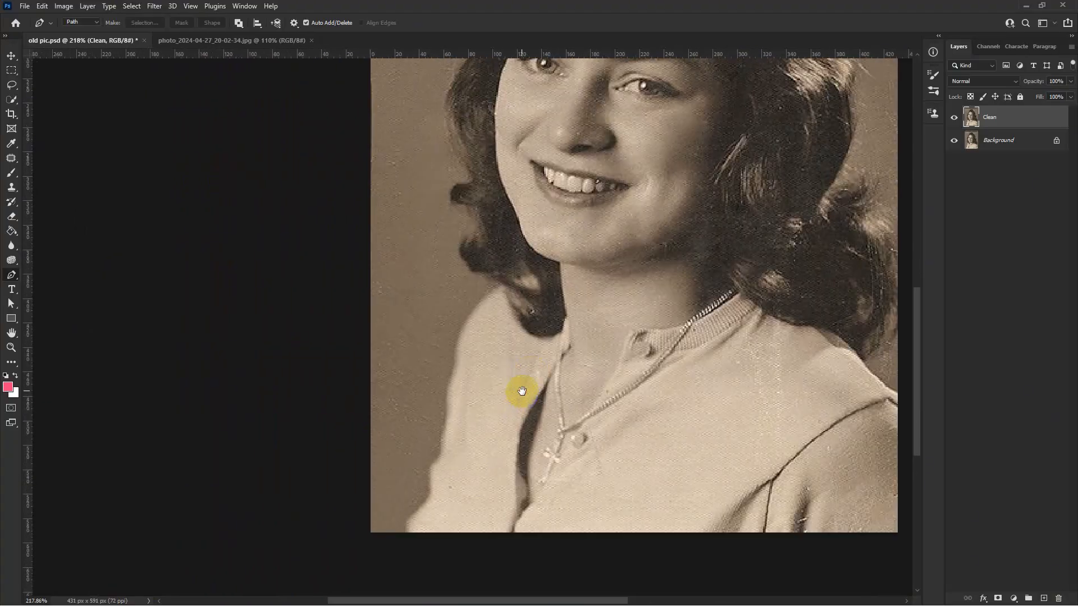
{"action": "scroll", "coordinate": [521, 391], "scroll_direction": "up", "scroll_amount": 3}
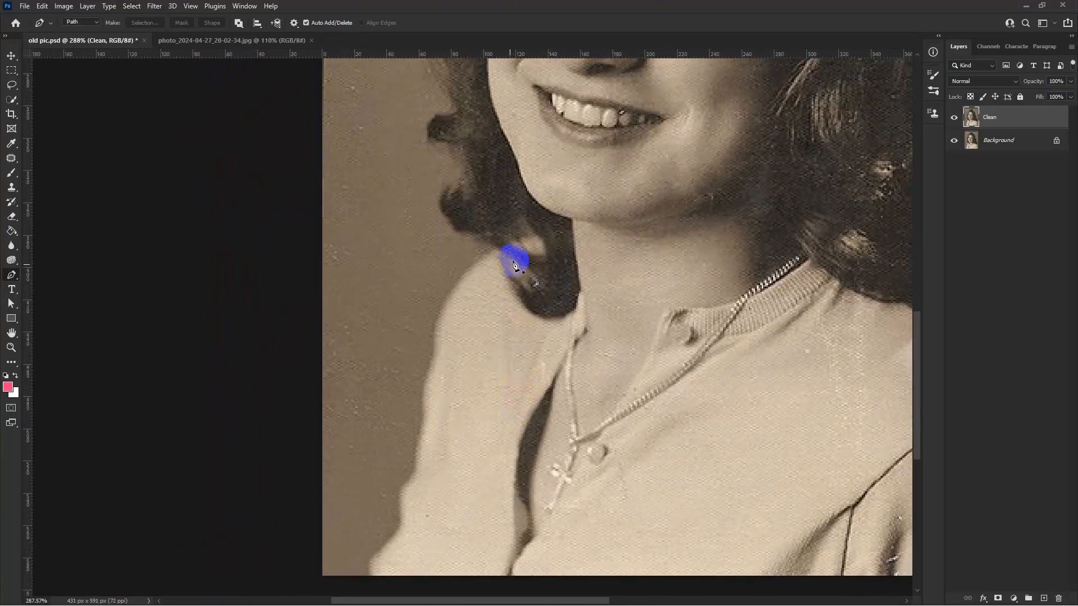
{"action": "left_click_drag", "start_coordinate": [366, 582], "coordinate": [370, 566]}
{"action": "scroll", "coordinate": [378, 563], "scroll_direction": "up", "scroll_amount": 4}
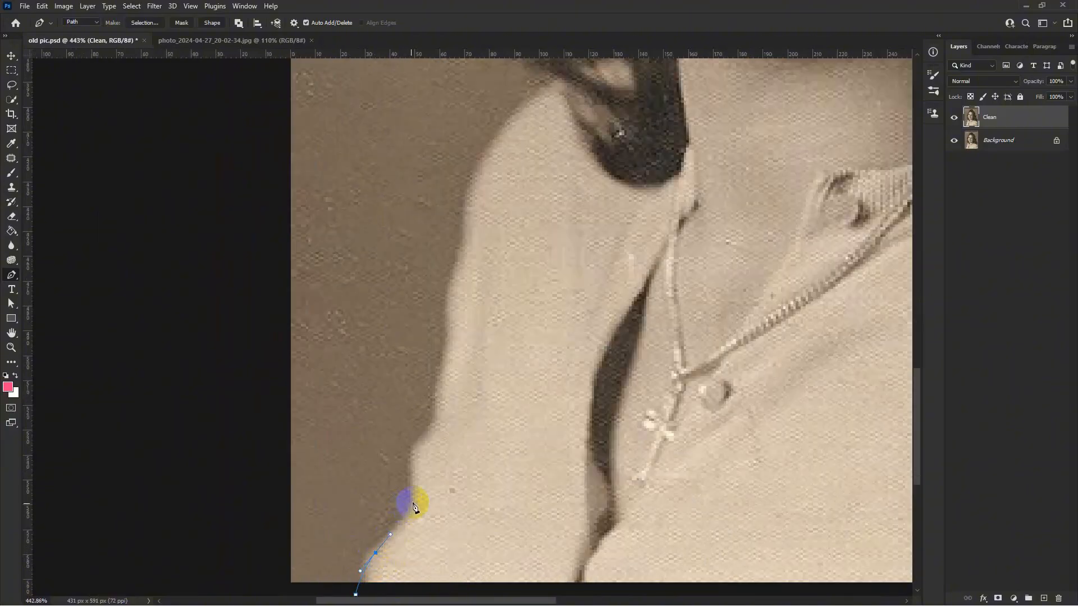
{"action": "left_click_drag", "start_coordinate": [413, 500], "coordinate": [414, 478]}
{"action": "left_click_drag", "start_coordinate": [424, 436], "coordinate": [433, 426]}
{"action": "left_click_drag", "start_coordinate": [433, 426], "coordinate": [408, 513]}
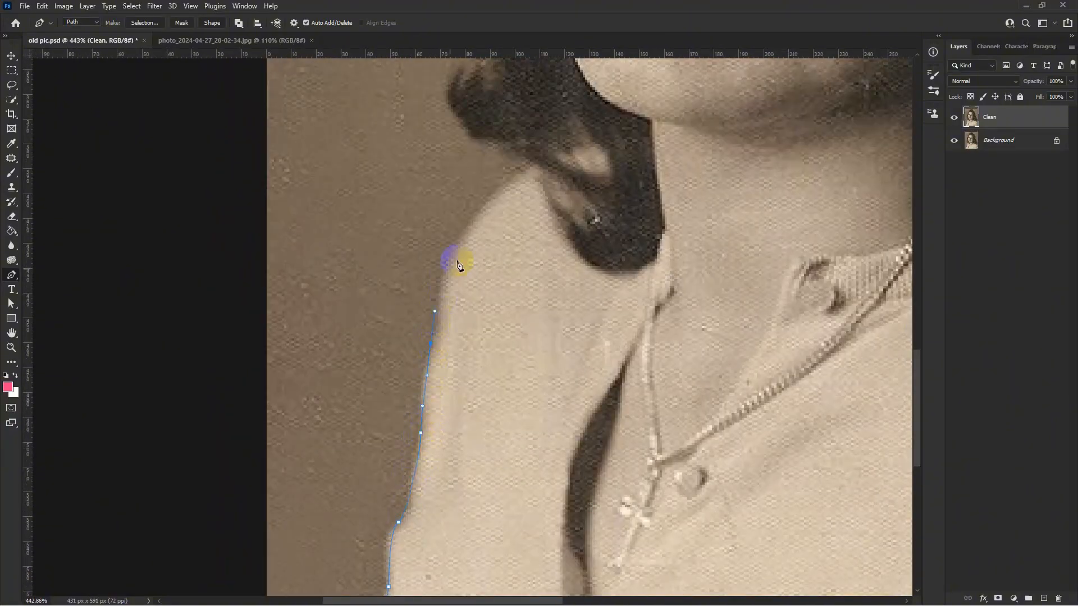
{"action": "left_click_drag", "start_coordinate": [456, 250], "coordinate": [443, 300]}
{"action": "left_click_drag", "start_coordinate": [461, 270], "coordinate": [481, 246]}
{"action": "left_click_drag", "start_coordinate": [519, 212], "coordinate": [527, 214]}
Continue the shirt path around the hair curl and down the left-hand side of the neck opening to its lowest point.
{"action": "left_click_drag", "start_coordinate": [533, 247], "coordinate": [537, 258]}
{"action": "left_click_drag", "start_coordinate": [567, 310], "coordinate": [636, 309]}
{"action": "left_click_drag", "start_coordinate": [649, 282], "coordinate": [656, 277]}
{"action": "left_click_drag", "start_coordinate": [655, 324], "coordinate": [654, 330]}
{"action": "left_click_drag", "start_coordinate": [615, 408], "coordinate": [607, 424]}
{"action": "left_click_drag", "start_coordinate": [597, 475], "coordinate": [591, 497]}
{"action": "left_click_drag", "start_coordinate": [591, 497], "coordinate": [567, 287]}
{"action": "left_click_drag", "start_coordinate": [550, 389], "coordinate": [561, 450]}
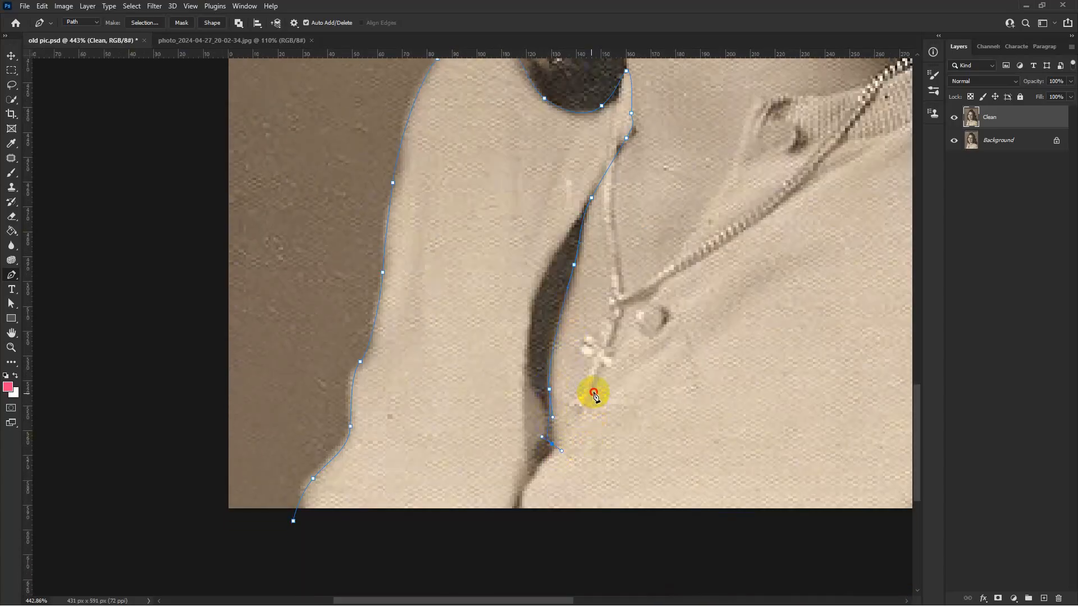
Extend the shirt path up the right-hand side of the neck opening, over the collar and along the shoulder to the photo's edge.
{"action": "left_click_drag", "start_coordinate": [596, 394], "coordinate": [608, 367]}
{"action": "left_click_drag", "start_coordinate": [636, 324], "coordinate": [648, 306]}
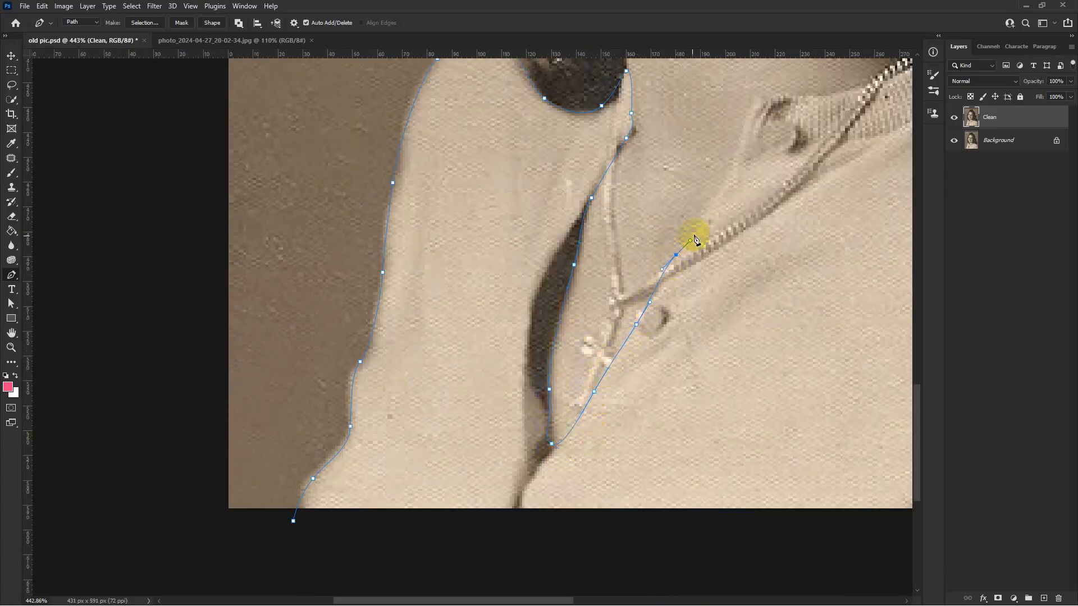
{"action": "left_click_drag", "start_coordinate": [718, 205], "coordinate": [613, 352]}
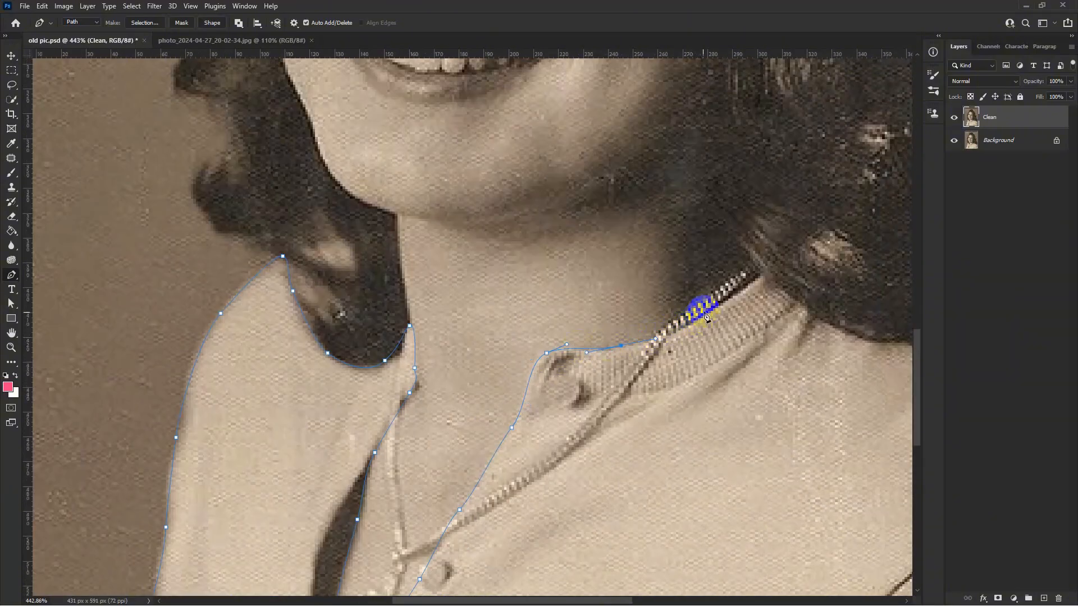
{"action": "left_click_drag", "start_coordinate": [706, 310], "coordinate": [726, 297]}
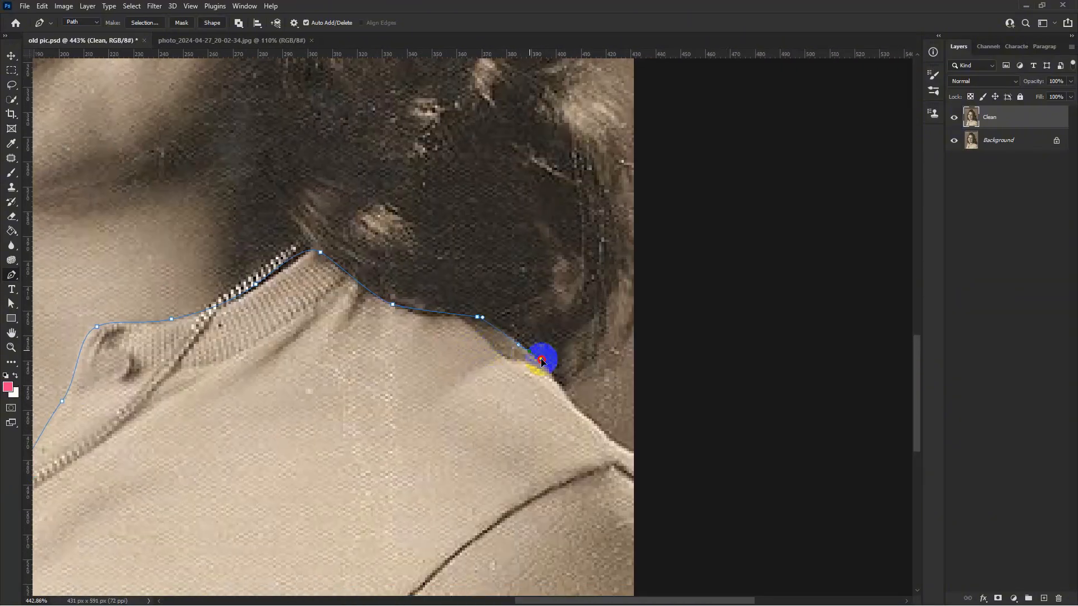
{"action": "left_click_drag", "start_coordinate": [542, 361], "coordinate": [640, 464]}
Close the shirt path by running it outside the canvas below the photo and back to the starting anchor.
{"action": "scroll", "coordinate": [642, 466], "scroll_direction": "down", "scroll_amount": 3}
{"action": "scroll", "coordinate": [610, 500], "scroll_direction": "down", "scroll_amount": 1}
{"action": "left_click", "coordinate": [570, 505]}
{"action": "left_click_drag", "start_coordinate": [351, 508], "coordinate": [339, 510]}
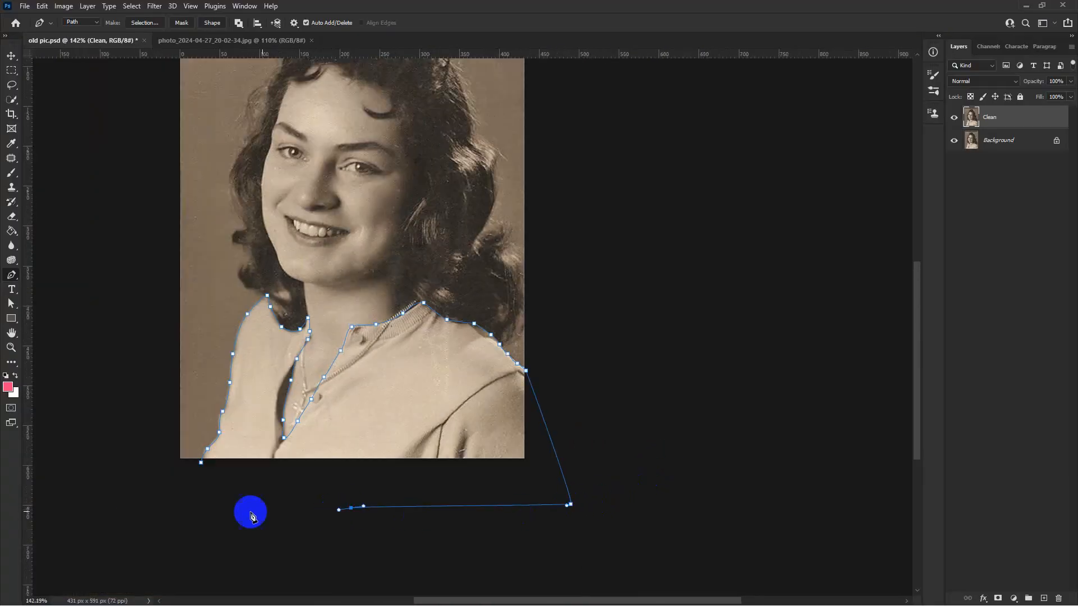
{"action": "left_click_drag", "start_coordinate": [207, 510], "coordinate": [199, 505]}
{"action": "left_click", "coordinate": [203, 469]}
{"action": "left_click_drag", "start_coordinate": [277, 356], "coordinate": [412, 373]}
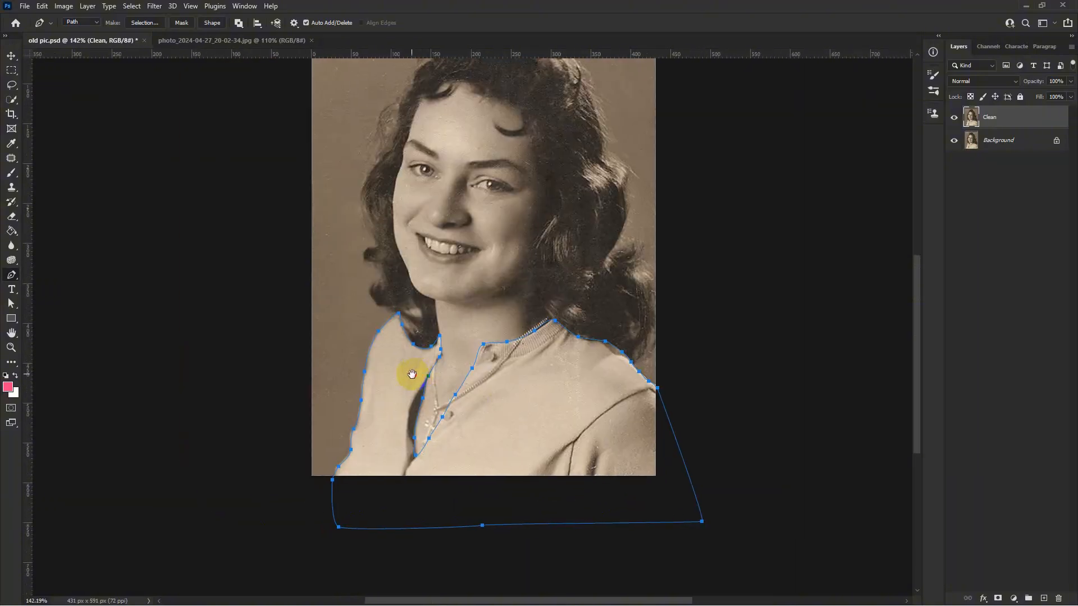
Convert the shirt path to a selection and save it as a new channel named "shirt".
{"action": "key", "text": "ctrl+Return"}
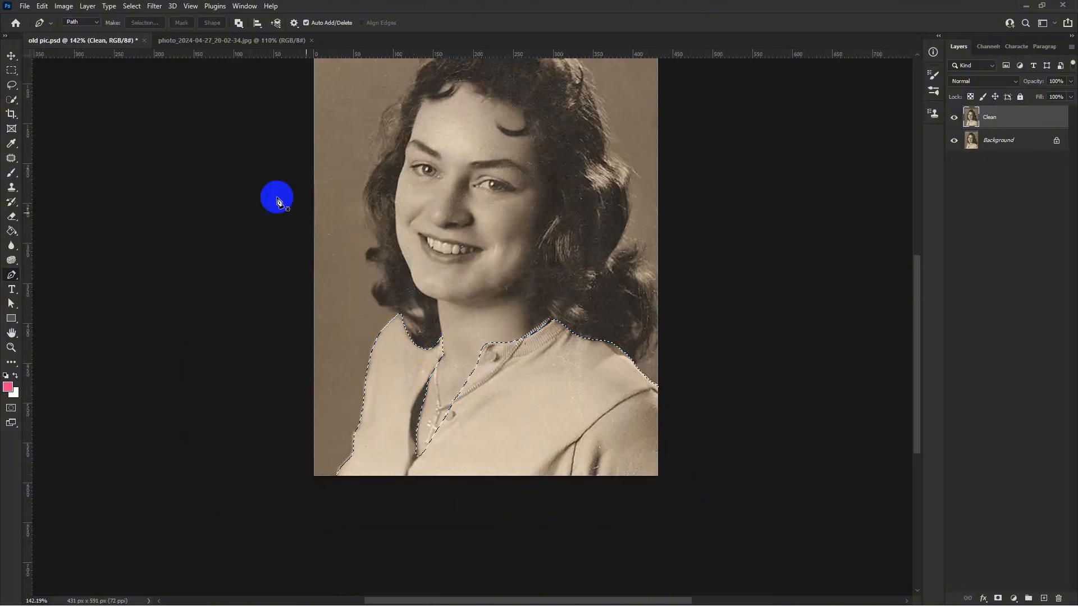
{"action": "left_click", "coordinate": [129, 7]}
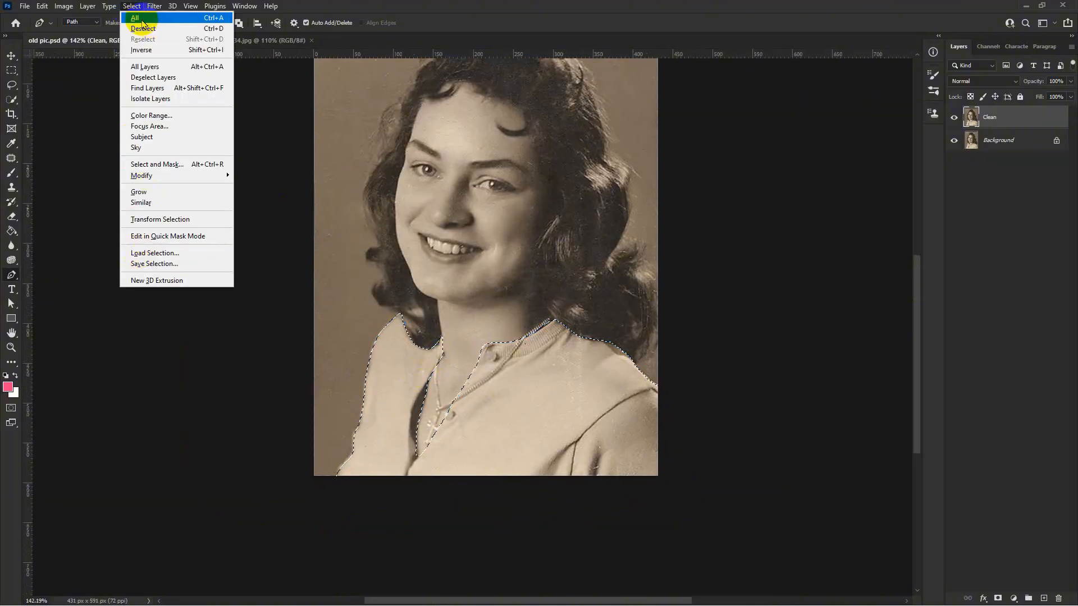
{"action": "left_click", "coordinate": [154, 264]}
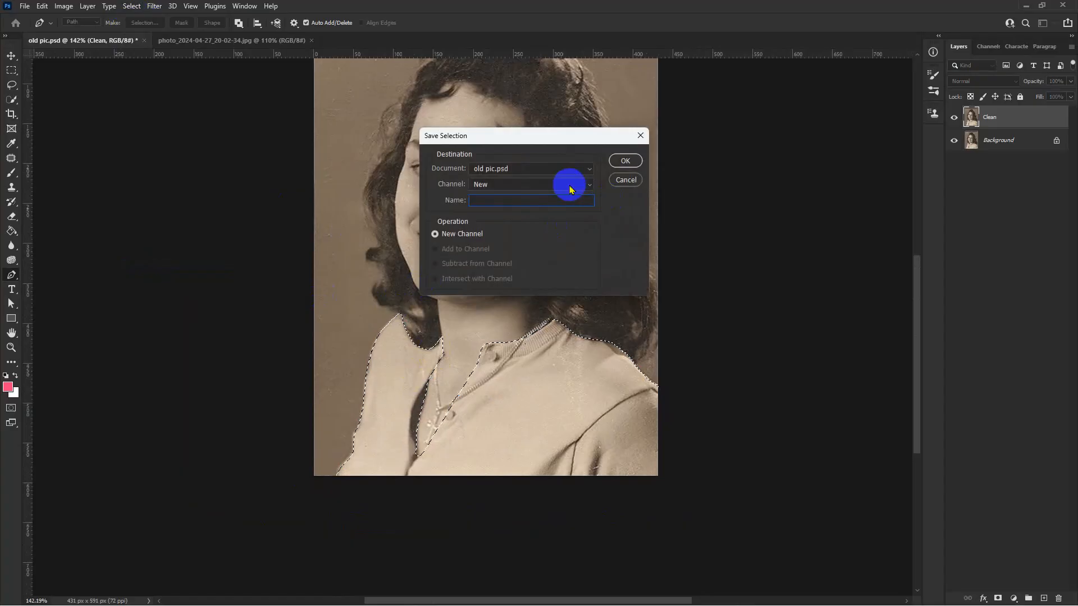
{"action": "type", "text": "shi"}
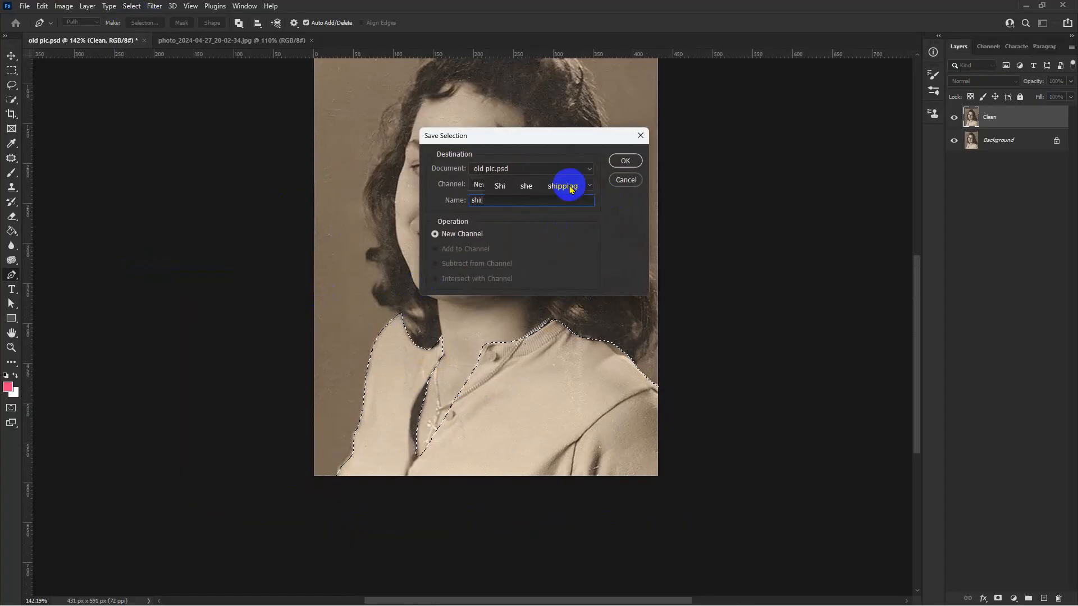
{"action": "type", "text": "rt"}
{"action": "left_click", "coordinate": [626, 160]}
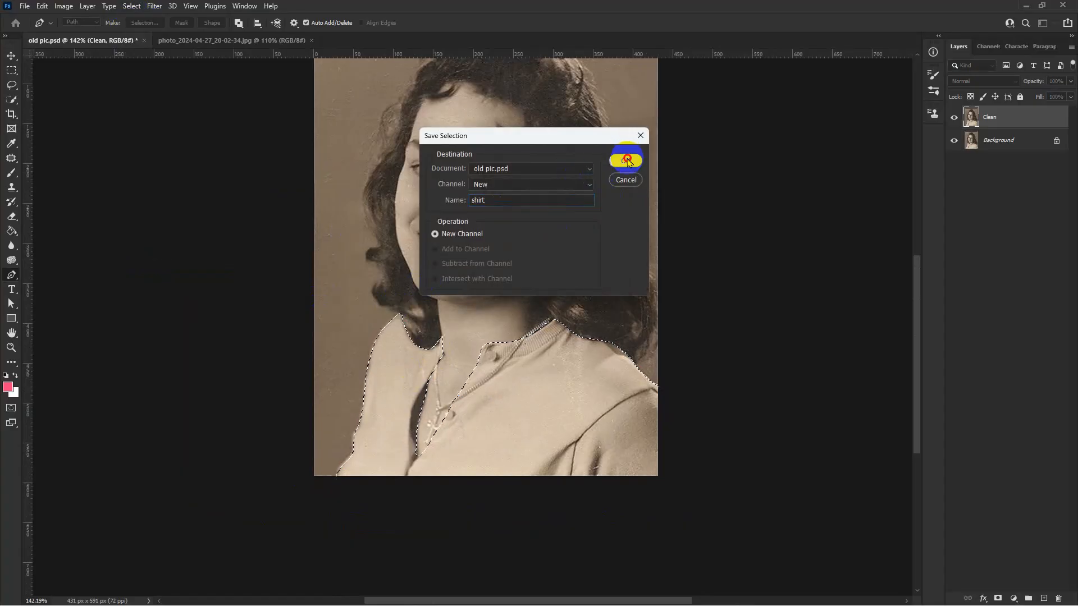
Clear the shirt selection.
{"action": "scroll", "coordinate": [546, 338], "scroll_direction": "down", "scroll_amount": 2}
{"action": "scroll", "coordinate": [545, 338], "scroll_direction": "up", "scroll_amount": 4}
{"action": "left_click_drag", "start_coordinate": [448, 244], "coordinate": [446, 318]}
{"action": "scroll", "coordinate": [449, 318], "scroll_direction": "down", "scroll_amount": 3}
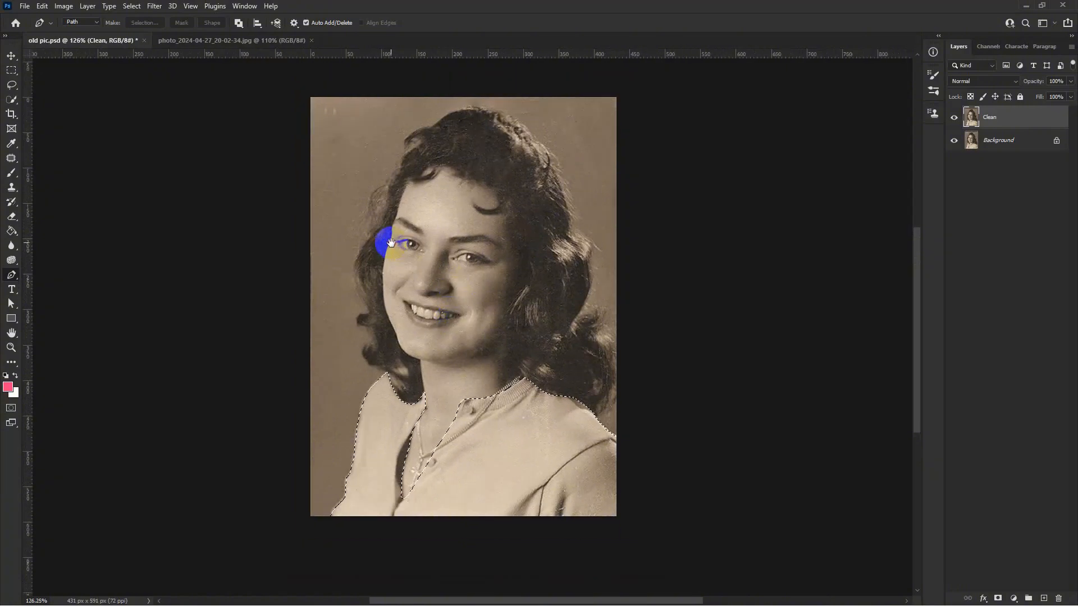
{"action": "left_click_drag", "start_coordinate": [391, 242], "coordinate": [418, 242]}
{"action": "scroll", "coordinate": [418, 242], "scroll_direction": "up", "scroll_amount": 3}
{"action": "scroll", "coordinate": [418, 243], "scroll_direction": "down", "scroll_amount": 3}
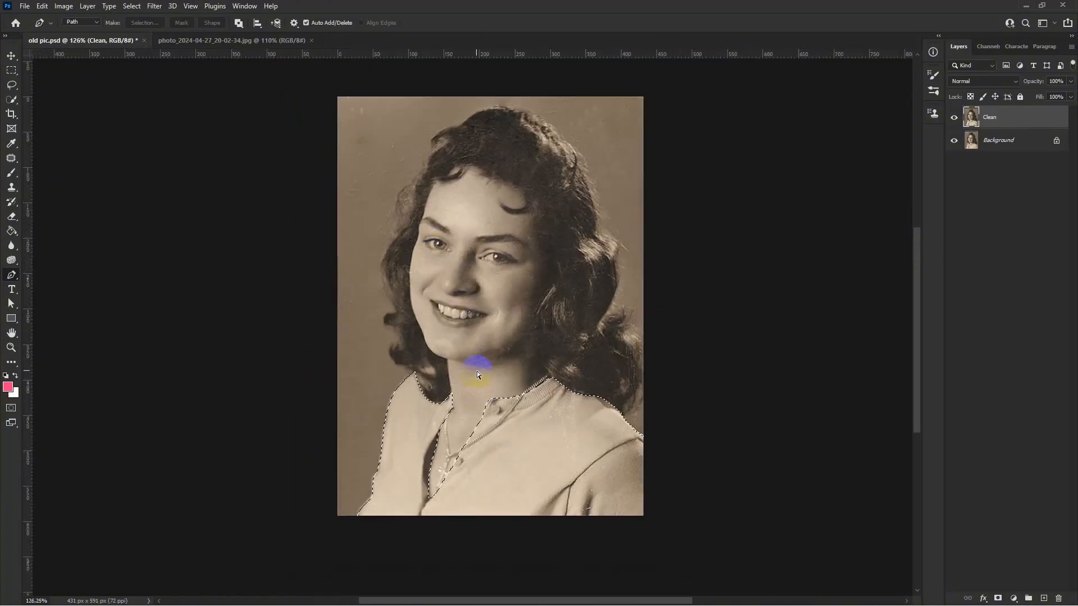
{"action": "key", "text": "ctrl+d"}
Switch to the before-and-after reference image and examine the colorized version of the portrait.
{"action": "scroll", "coordinate": [541, 503], "scroll_direction": "up", "scroll_amount": 3}
{"action": "scroll", "coordinate": [433, 324], "scroll_direction": "down", "scroll_amount": 1}
{"action": "left_click_drag", "start_coordinate": [374, 265], "coordinate": [371, 323]}
{"action": "left_click_drag", "start_coordinate": [386, 220], "coordinate": [413, 234]}
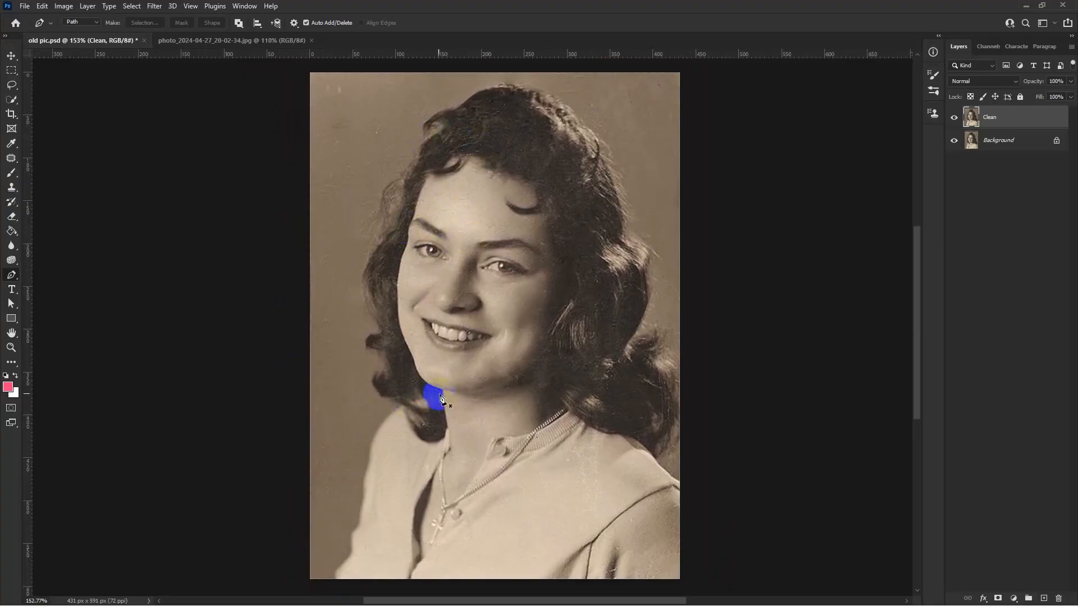
{"action": "scroll", "coordinate": [487, 375], "scroll_direction": "down", "scroll_amount": 1}
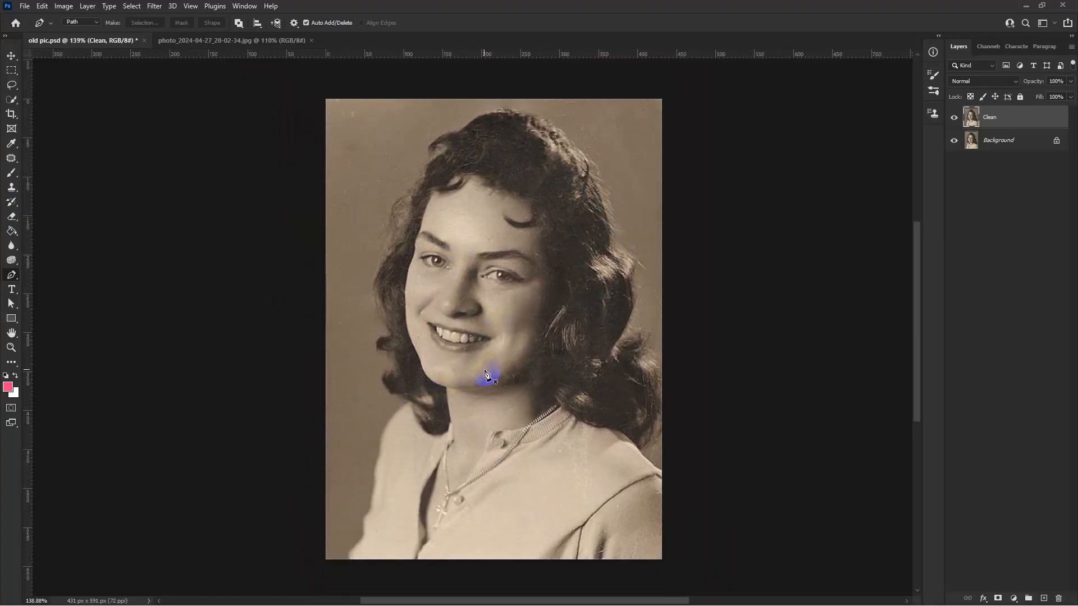
{"action": "scroll", "coordinate": [433, 258], "scroll_direction": "up", "scroll_amount": 2}
{"action": "scroll", "coordinate": [409, 256], "scroll_direction": "down", "scroll_amount": 1}
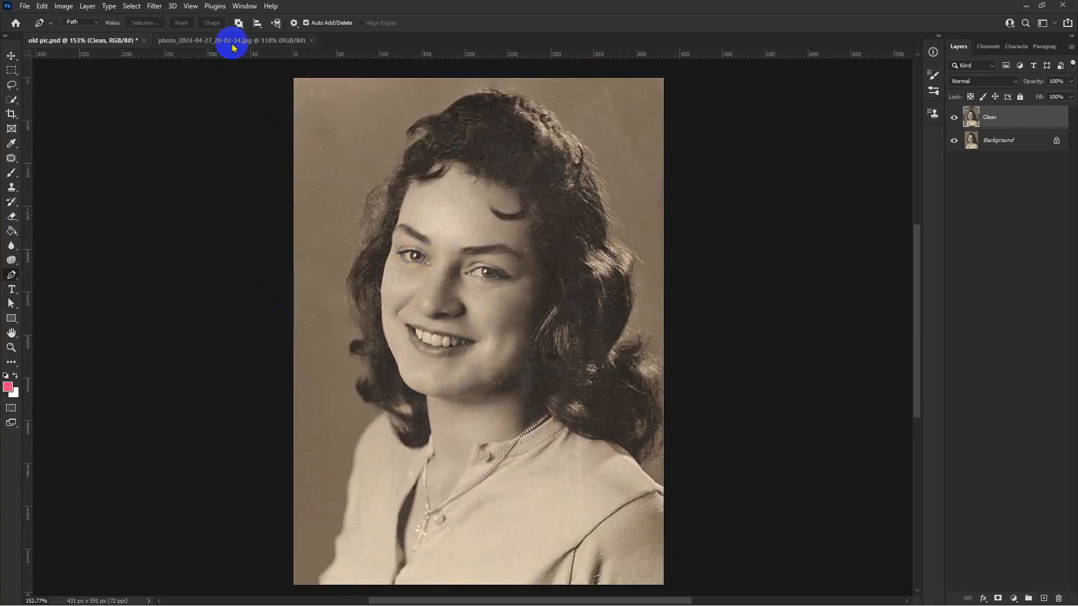
{"action": "left_click", "coordinate": [232, 40]}
{"action": "scroll", "coordinate": [627, 352], "scroll_direction": "up", "scroll_amount": 2}
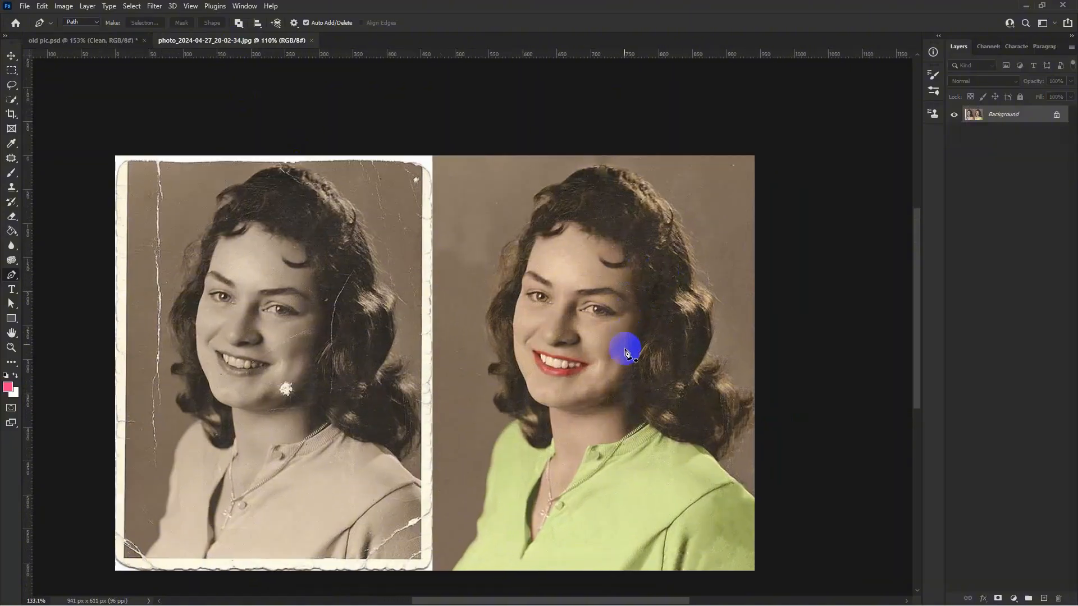
{"action": "scroll", "coordinate": [627, 352], "scroll_direction": "up", "scroll_amount": 1}
{"action": "scroll", "coordinate": [532, 241], "scroll_direction": "down", "scroll_amount": 1}
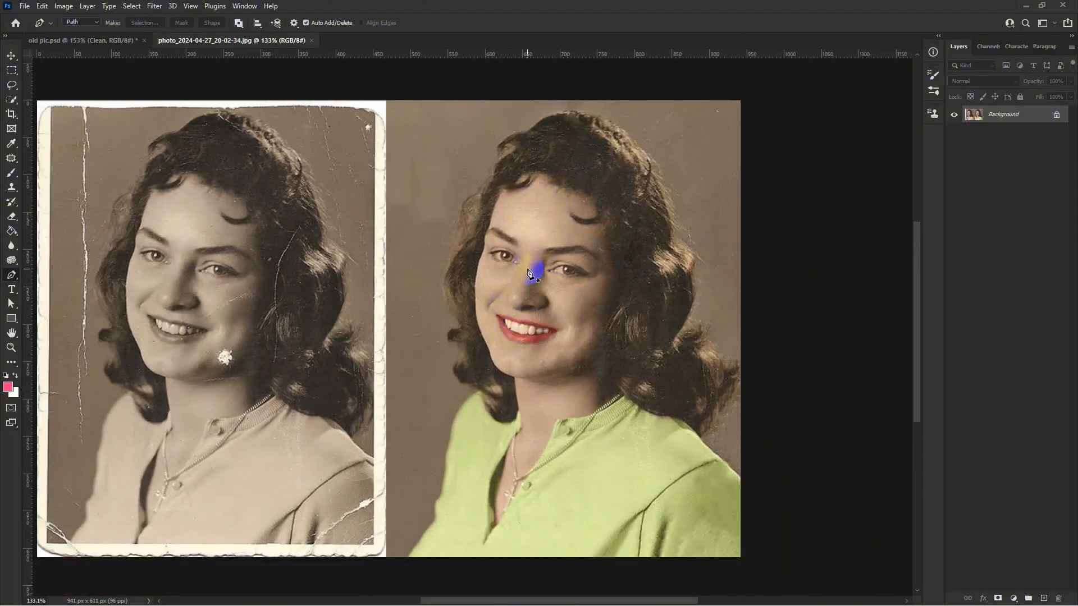
{"action": "scroll", "coordinate": [511, 275], "scroll_direction": "up", "scroll_amount": 1}
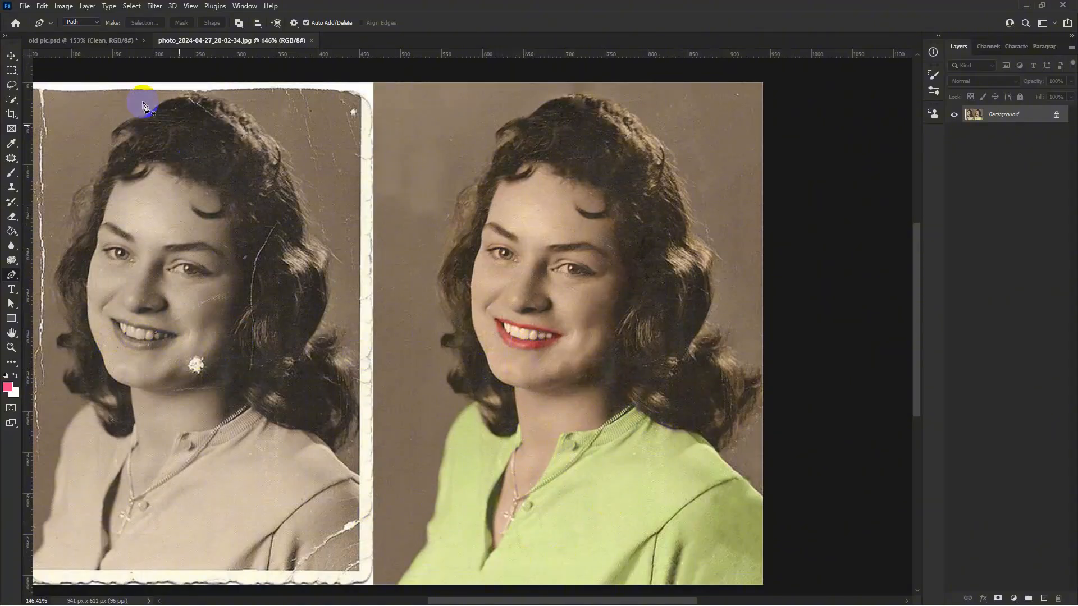
Return to old pic.psd and hide and reshow the Clean layer to compare it with the original photo.
{"action": "left_click", "coordinate": [125, 41]}
{"action": "scroll", "coordinate": [313, 194], "scroll_direction": "up", "scroll_amount": 1}
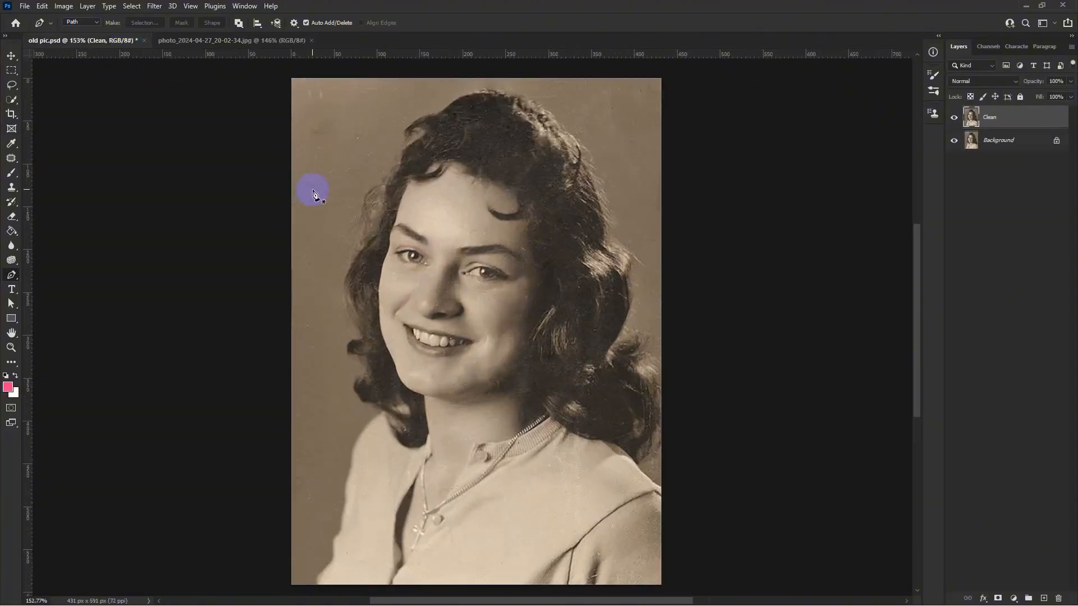
{"action": "scroll", "coordinate": [315, 212], "scroll_direction": "down", "scroll_amount": 2}
{"action": "scroll", "coordinate": [308, 218], "scroll_direction": "up", "scroll_amount": 1}
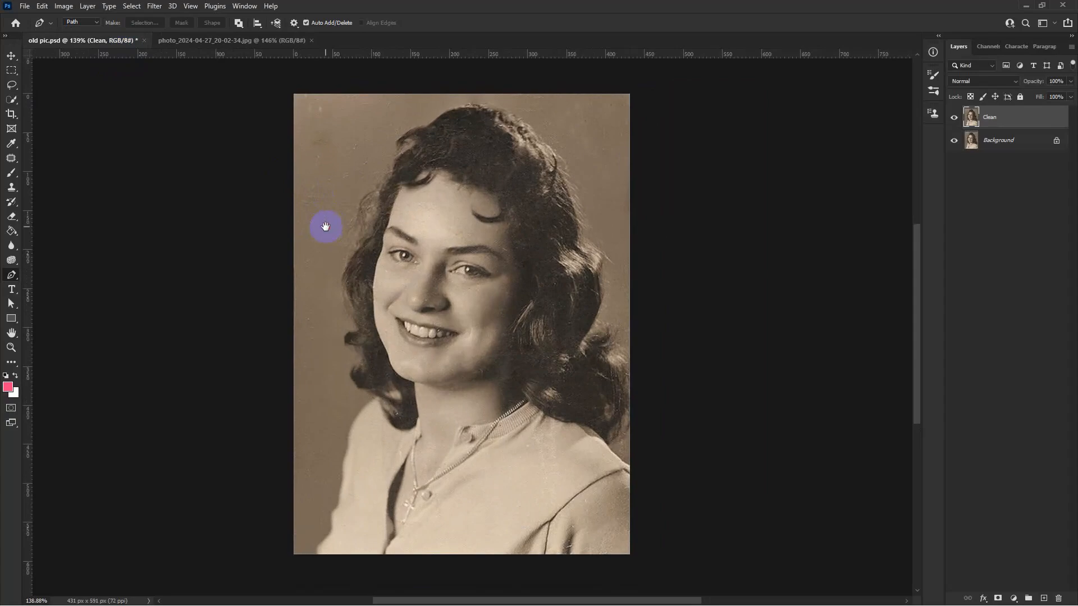
{"action": "left_click", "coordinate": [955, 116]}
{"action": "left_click", "coordinate": [954, 117]}
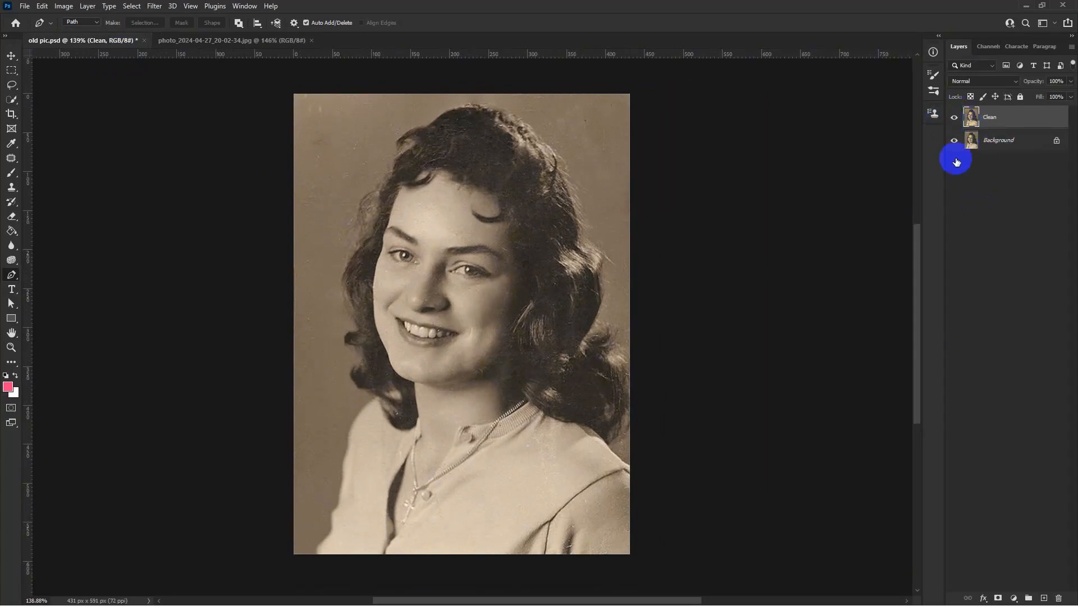
{"action": "scroll", "coordinate": [429, 216], "scroll_direction": "down", "scroll_amount": 1}
{"action": "scroll", "coordinate": [429, 216], "scroll_direction": "up", "scroll_amount": 1}
{"action": "scroll", "coordinate": [365, 149], "scroll_direction": "down", "scroll_amount": 1}
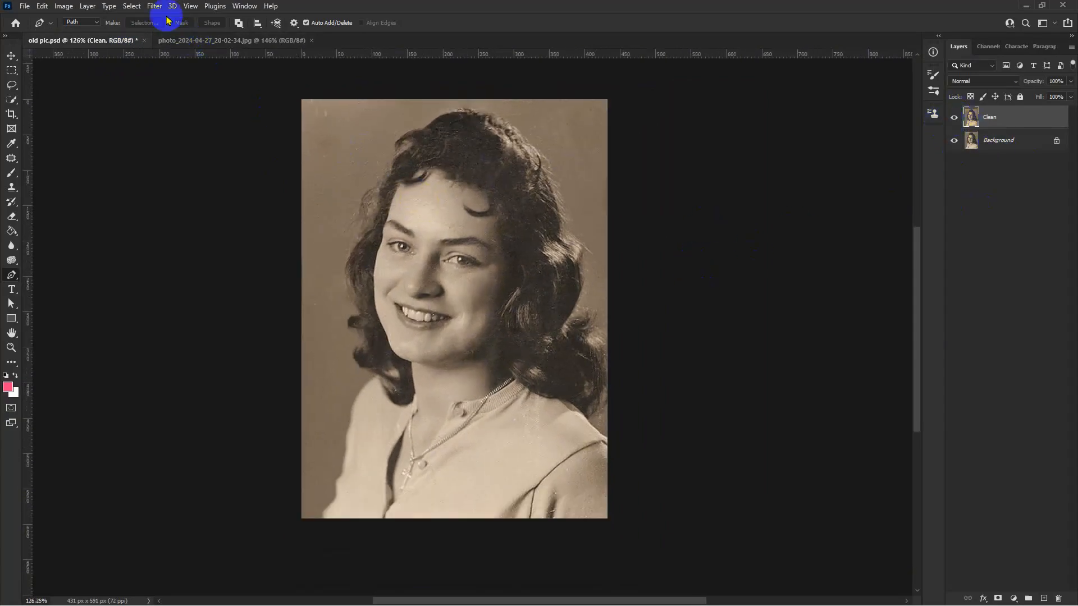
Load the saved "hair" channel as a new selection on the portrait.
{"action": "left_click", "coordinate": [131, 7]}
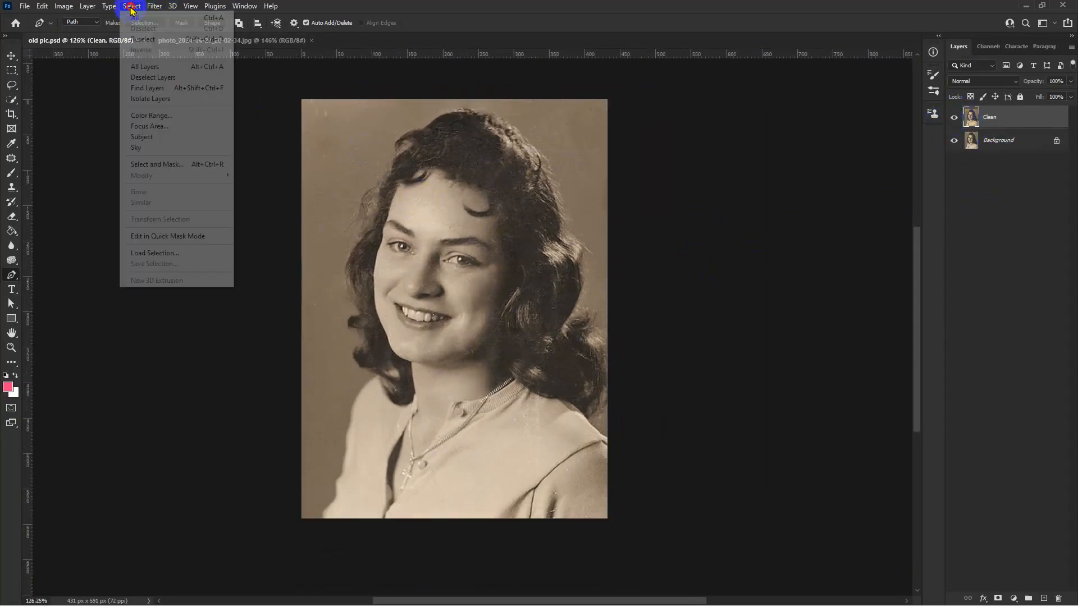
{"action": "left_click", "coordinate": [153, 253]}
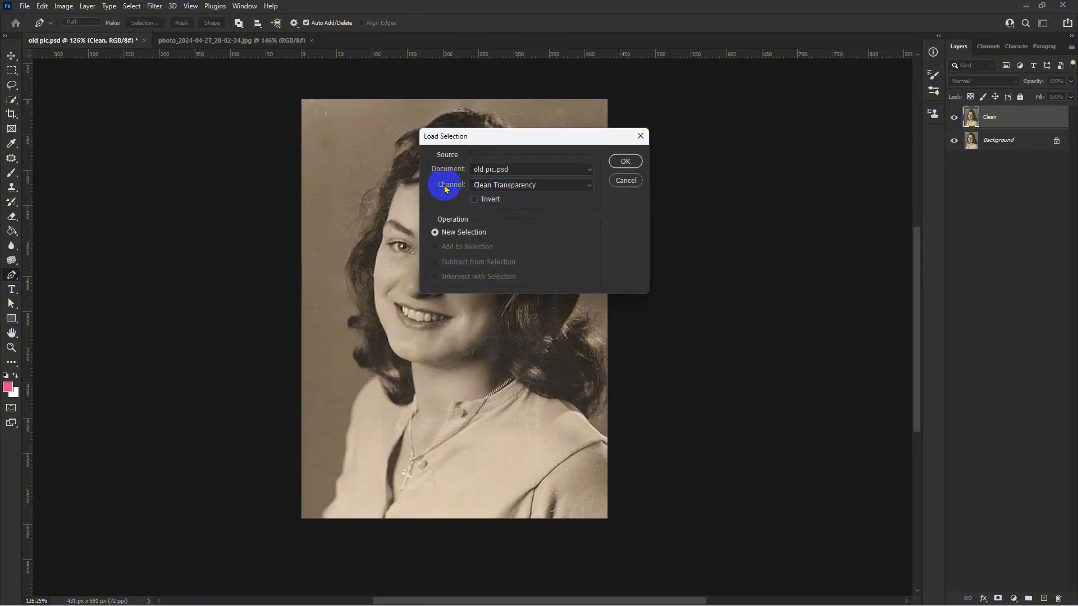
{"action": "left_click", "coordinate": [502, 186]}
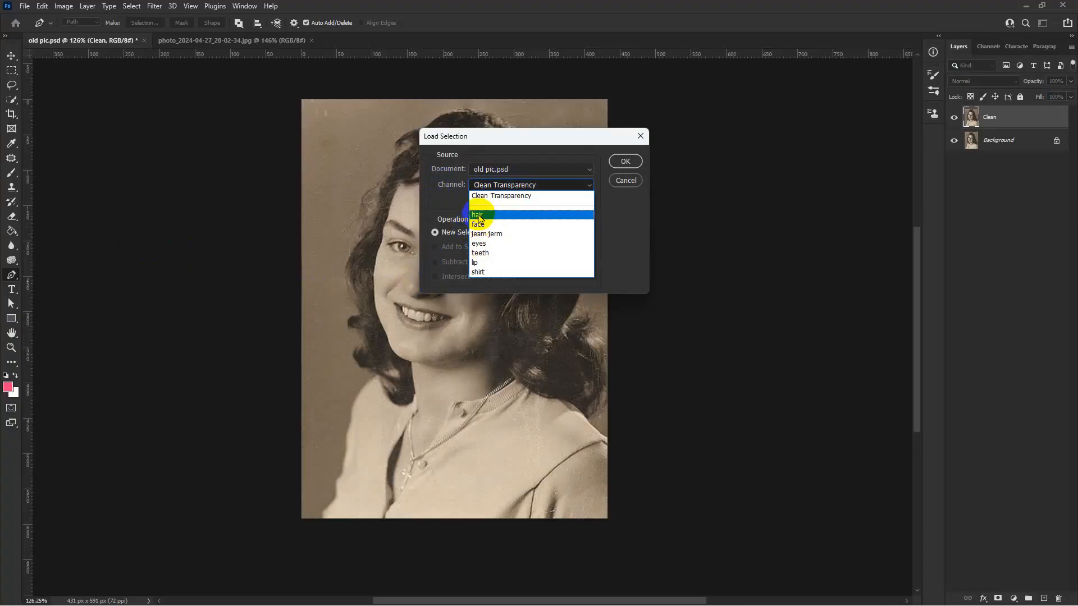
{"action": "left_click", "coordinate": [478, 217]}
{"action": "left_click", "coordinate": [625, 163]}
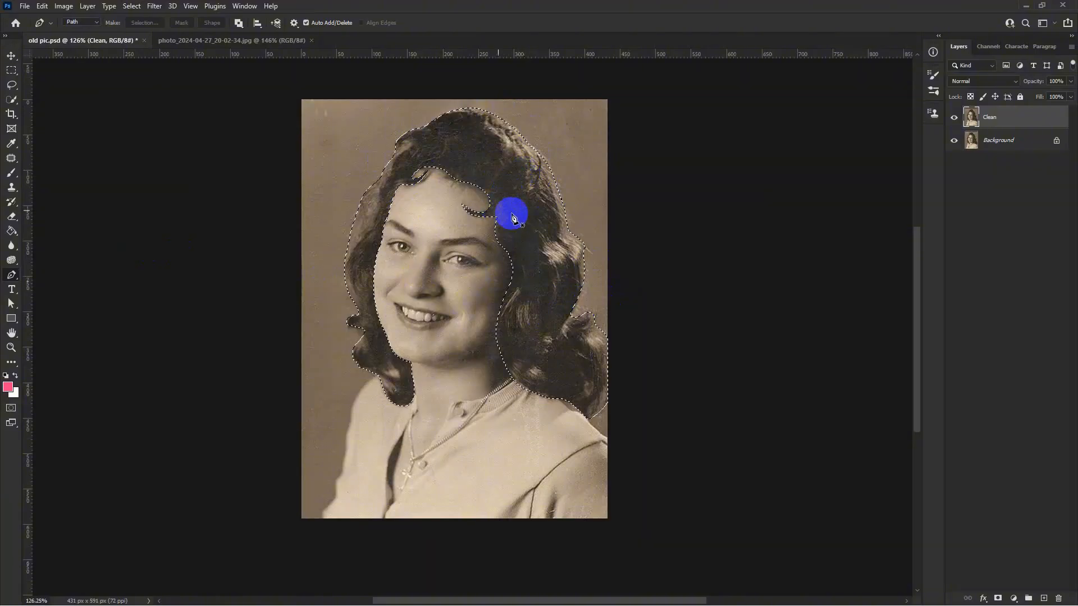
Add a Hue/Saturation adjustment layer masked to the hair selection and clip it to the Clean layer.
{"action": "left_click", "coordinate": [1013, 597]}
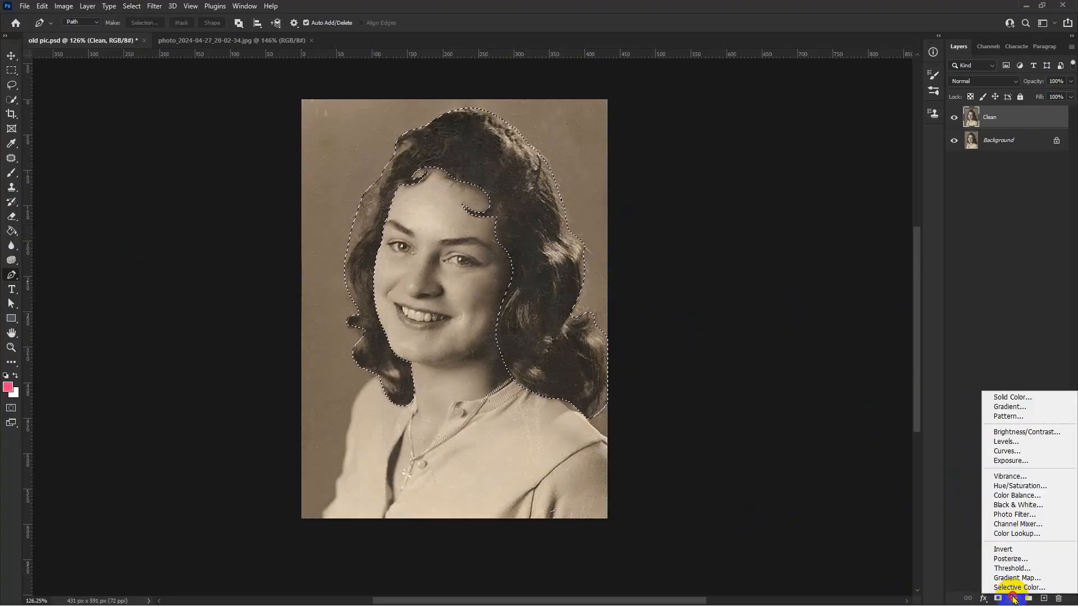
{"action": "left_click", "coordinate": [1013, 598]}
{"action": "left_click", "coordinate": [1012, 598]}
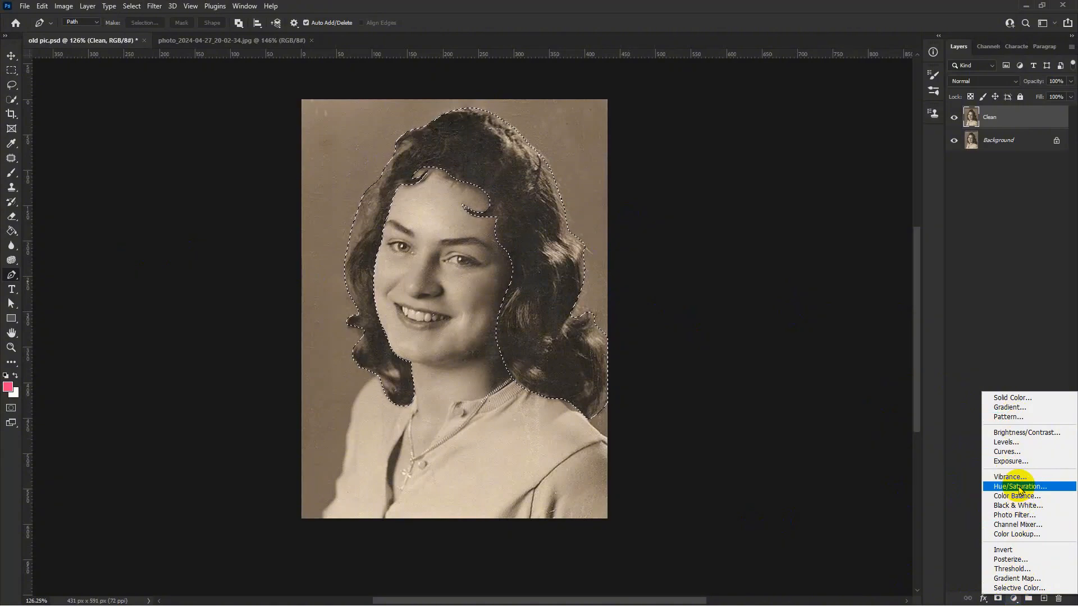
{"action": "left_click", "coordinate": [989, 490]}
{"action": "left_click", "coordinate": [1021, 490]}
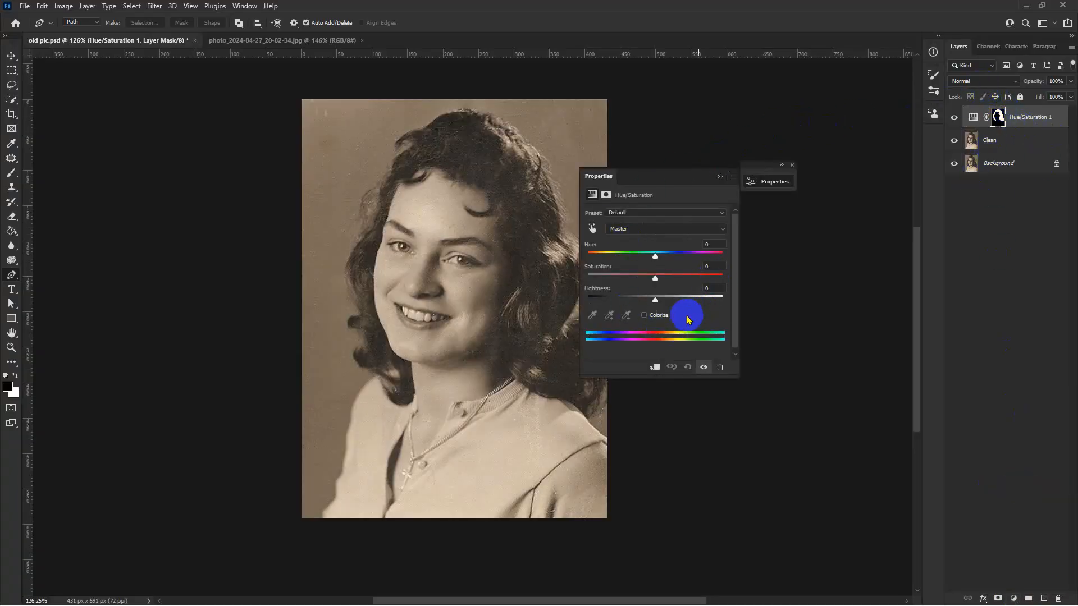
{"action": "left_click", "coordinate": [646, 371]}
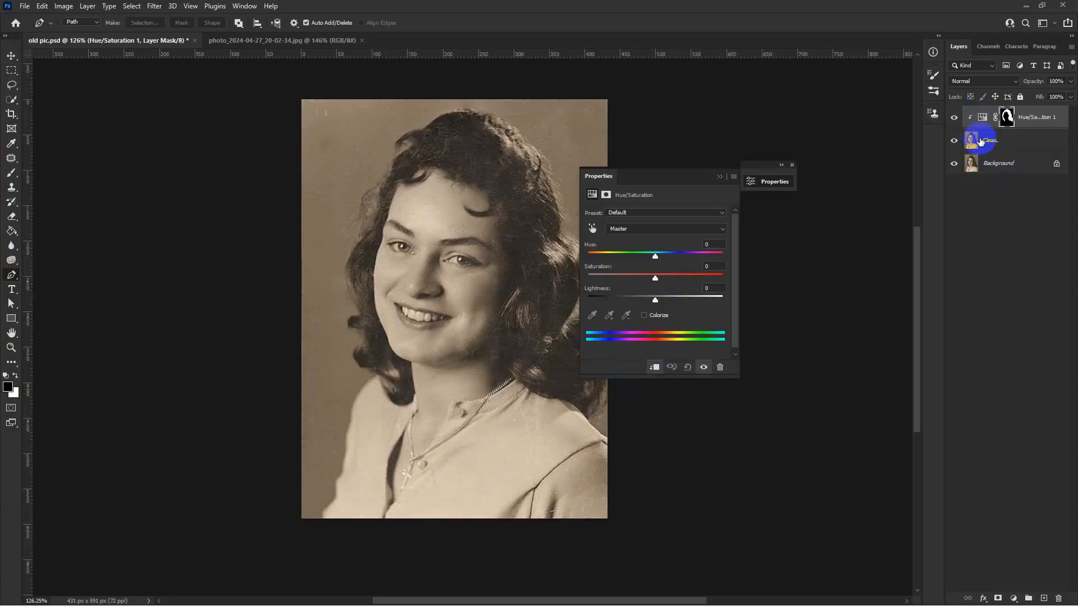
Set the hair adjustment's hue to +11, fine-tune its saturation, and check the effect by toggling the layer's visibility.
{"action": "left_click_drag", "start_coordinate": [650, 176], "coordinate": [745, 158]}
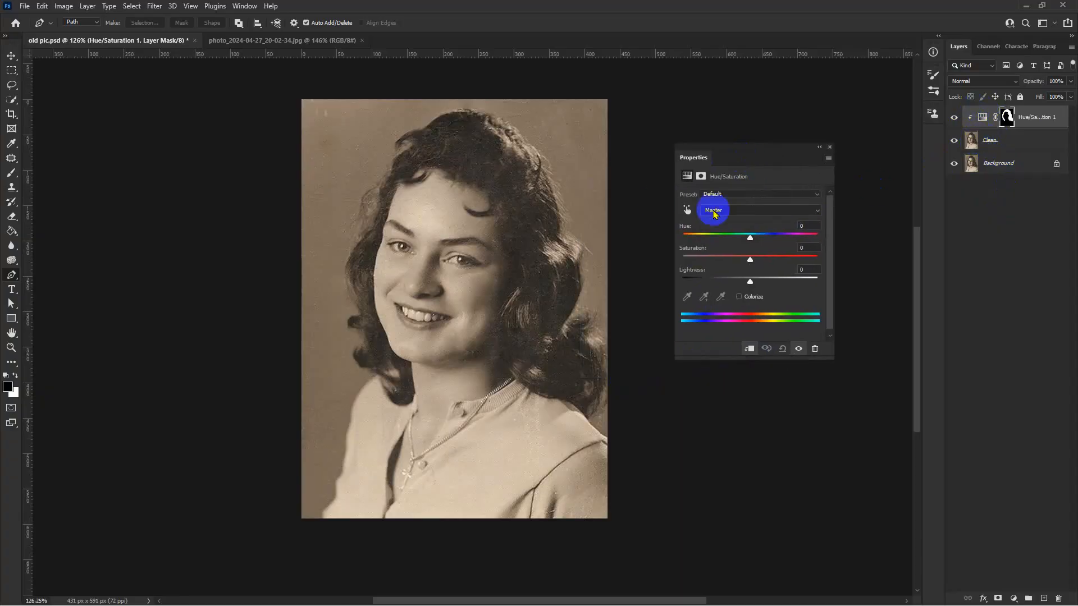
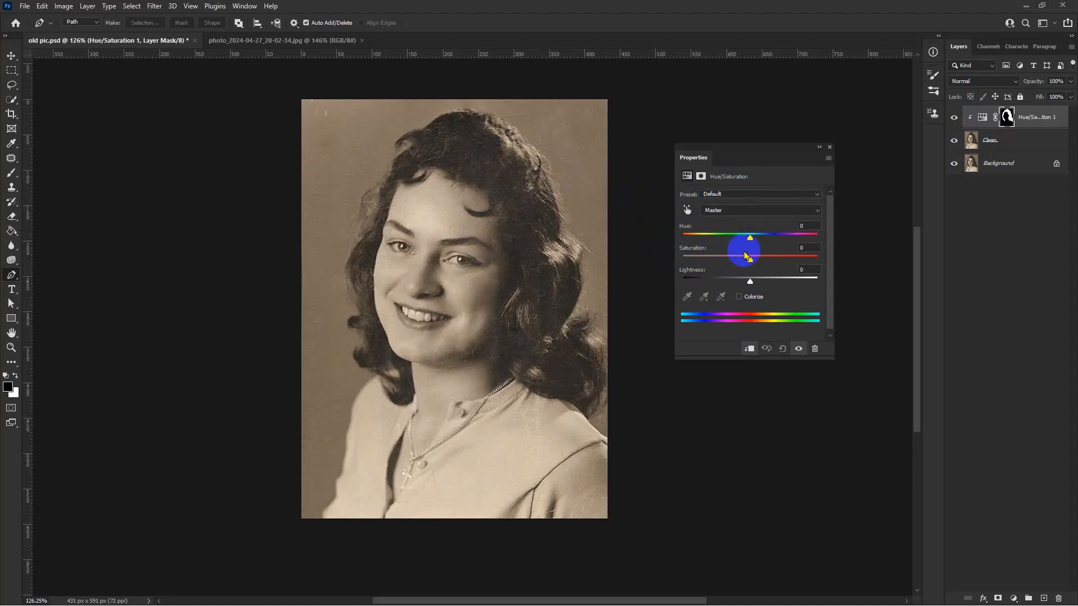
{"action": "mouse_move", "coordinate": [750, 240]}
{"action": "left_mouse_down"}
{"action": "mouse_move", "coordinate": [760, 238]}
{"action": "mouse_move", "coordinate": [733, 236]}
{"action": "mouse_move", "coordinate": [758, 234]}
{"action": "left_mouse_up"}
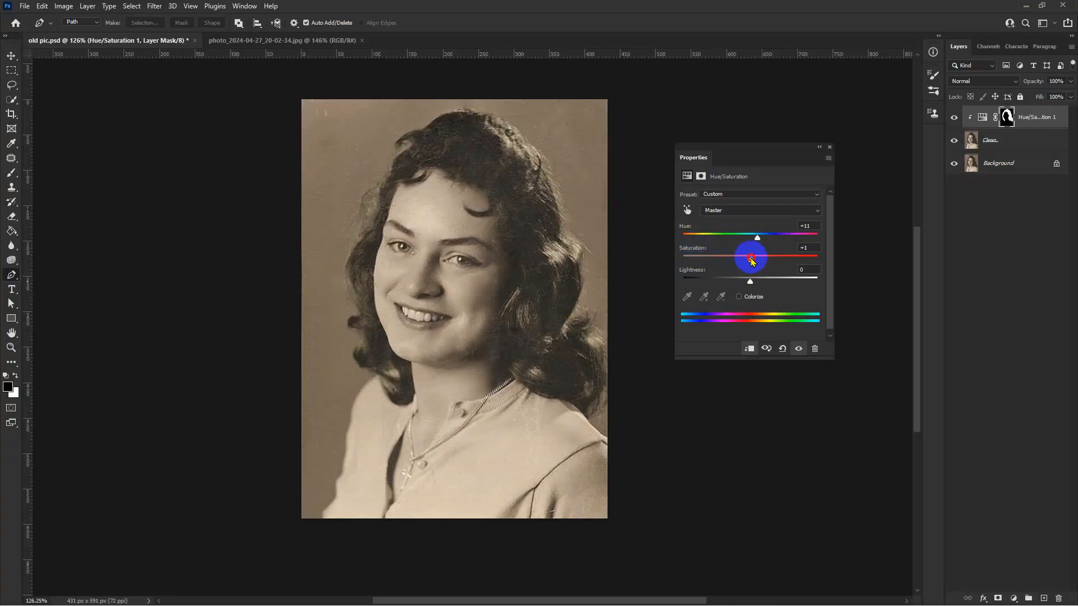
{"action": "left_click_drag", "start_coordinate": [760, 258], "coordinate": [750, 257]}
{"action": "left_click", "coordinate": [819, 148]}
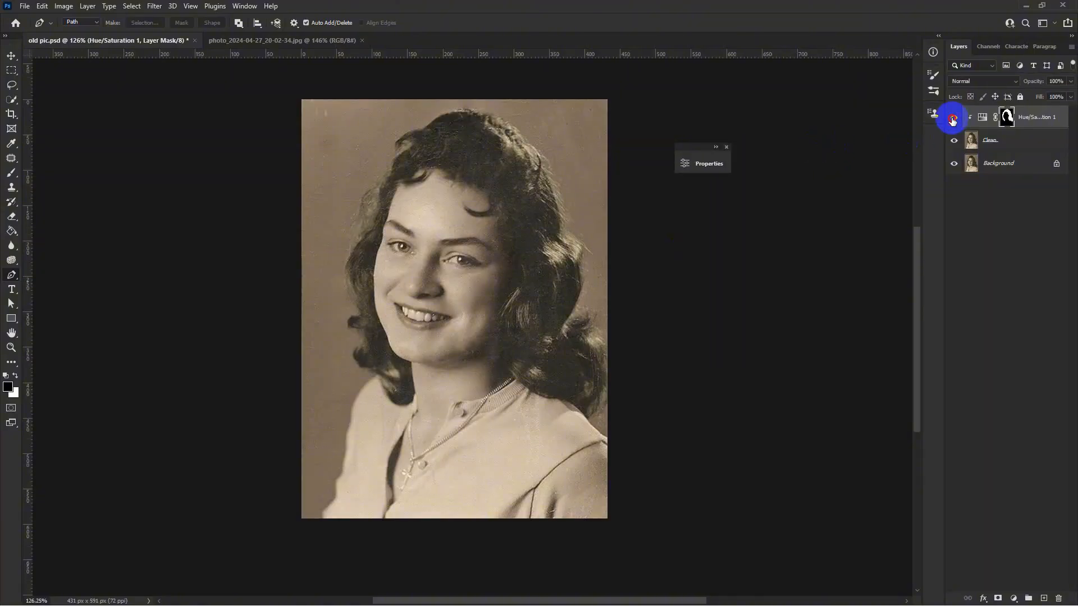
{"action": "left_click", "coordinate": [952, 122]}
{"action": "scroll", "coordinate": [494, 253], "scroll_direction": "up", "scroll_amount": 3}
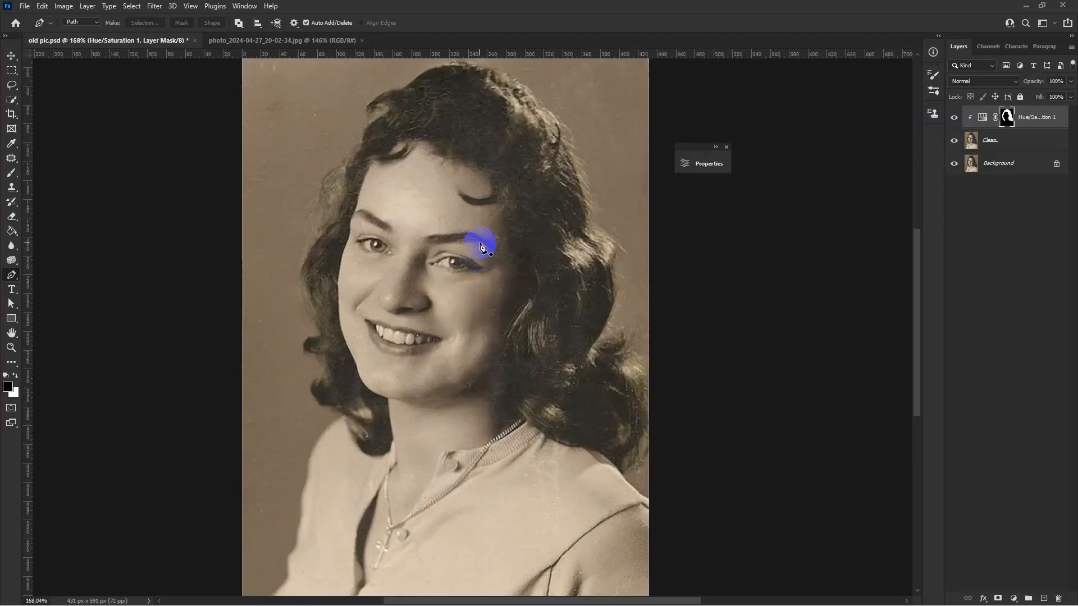
{"action": "scroll", "coordinate": [481, 245], "scroll_direction": "down", "scroll_amount": 2}
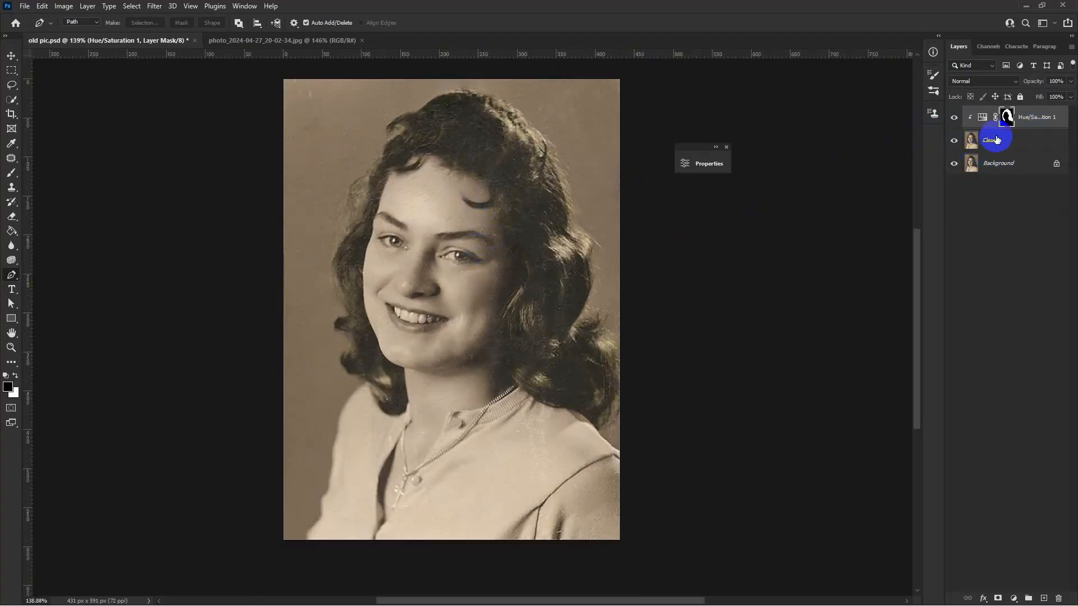
Select the Clean layer and load the saved "face" channel as a new selection.
{"action": "left_click", "coordinate": [978, 140]}
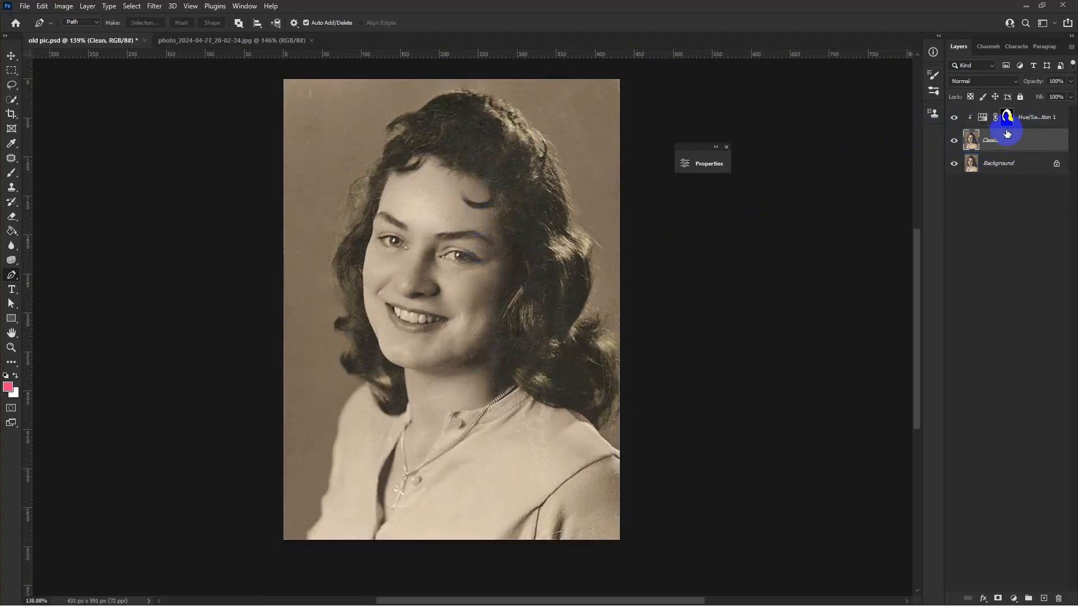
{"action": "left_click", "coordinate": [1032, 116]}
{"action": "left_click", "coordinate": [992, 142]}
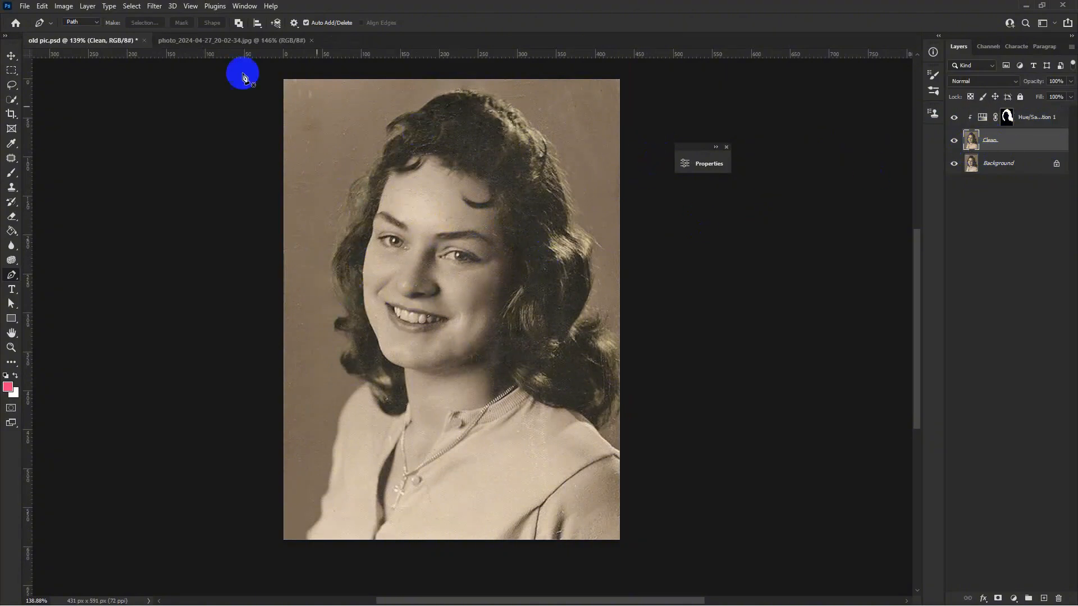
{"action": "left_click", "coordinate": [131, 7]}
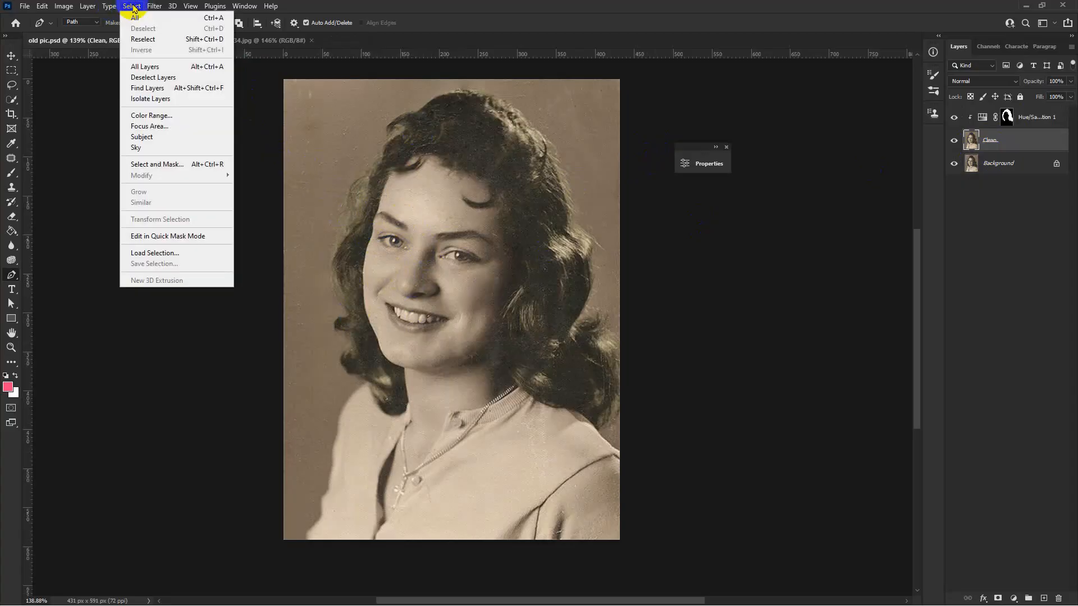
{"action": "left_click", "coordinate": [153, 253]}
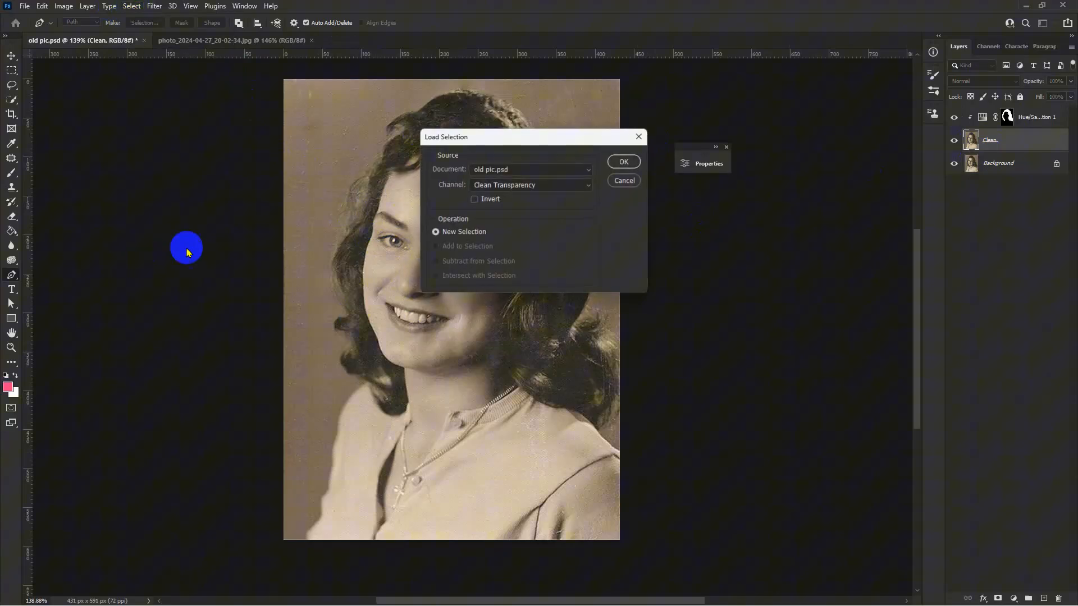
{"action": "left_click", "coordinate": [486, 185]}
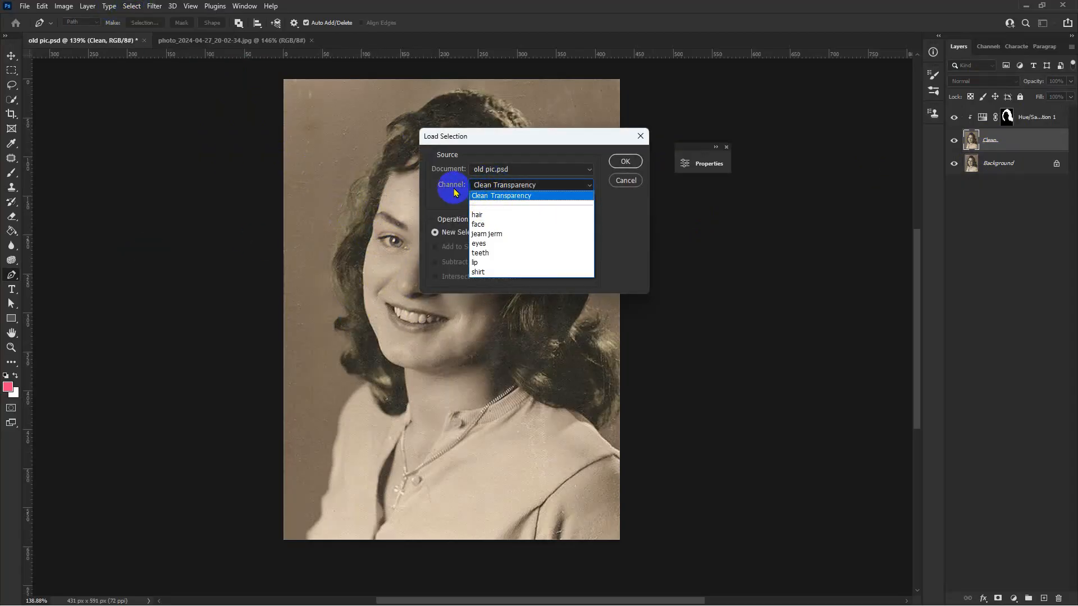
{"action": "left_click", "coordinate": [481, 224]}
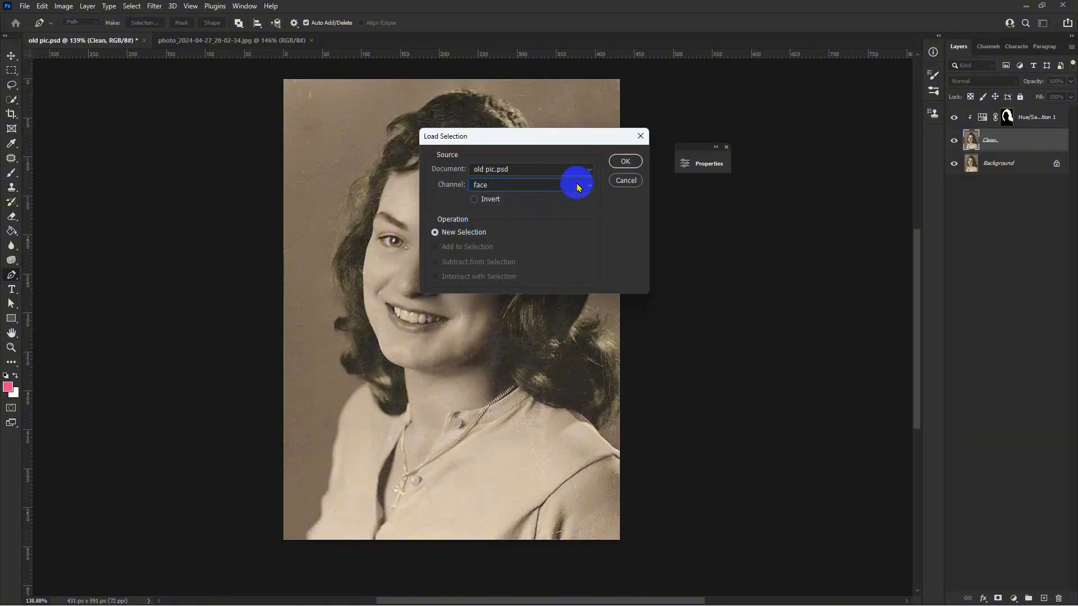
{"action": "left_click", "coordinate": [625, 162]}
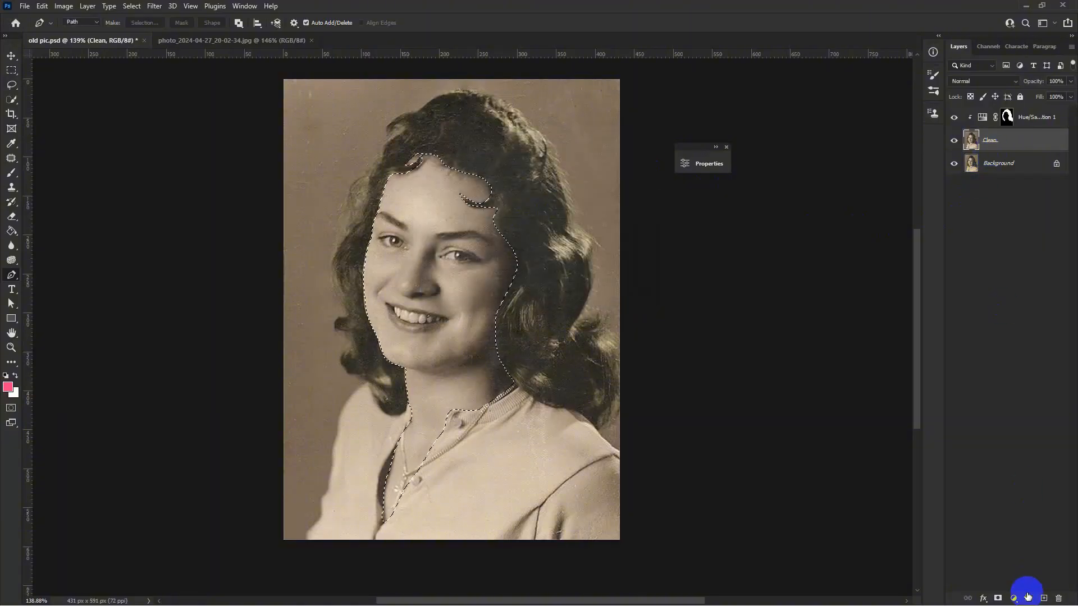
Add a Hue/Saturation adjustment layer masked to the face selection and keep it clipped to the Clean layer.
{"action": "left_click", "coordinate": [1013, 600]}
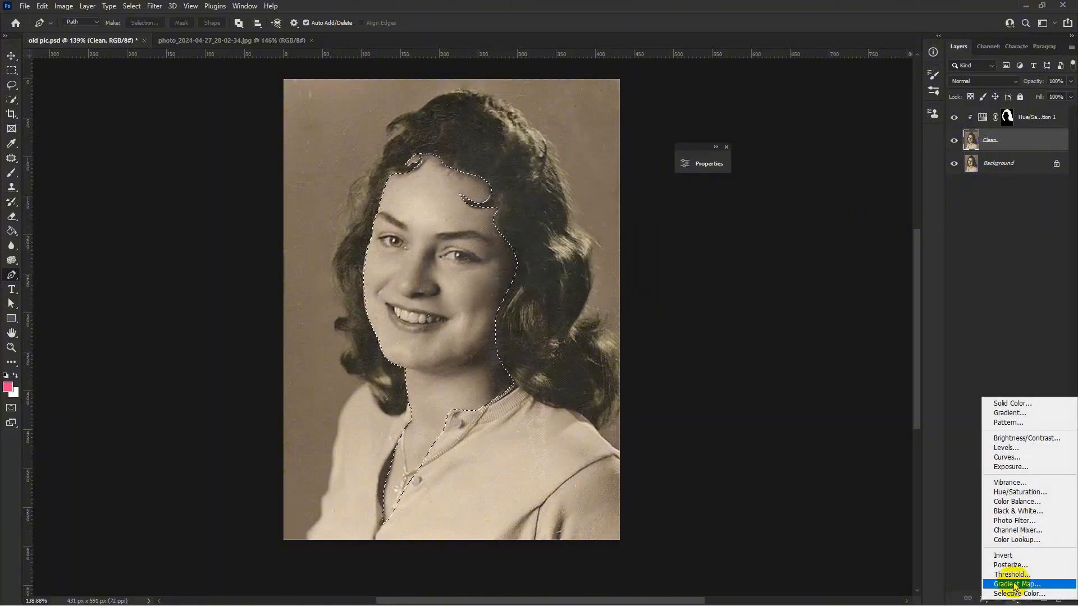
{"action": "left_click", "coordinate": [1014, 494]}
{"action": "left_click_drag", "start_coordinate": [611, 150], "coordinate": [793, 144]}
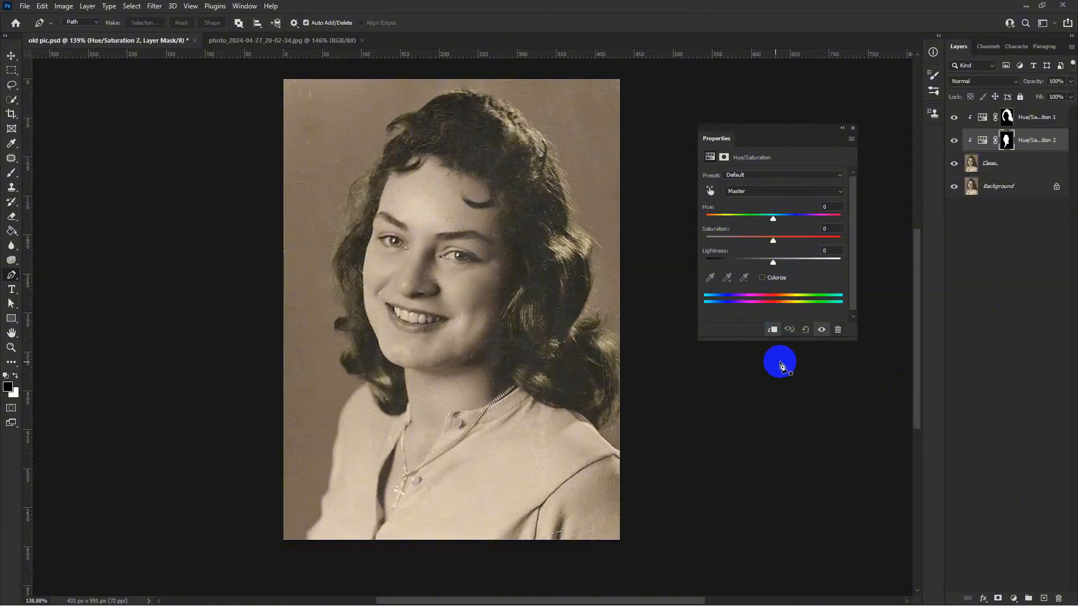
{"action": "left_click", "coordinate": [773, 330]}
{"action": "left_click", "coordinate": [773, 330]}
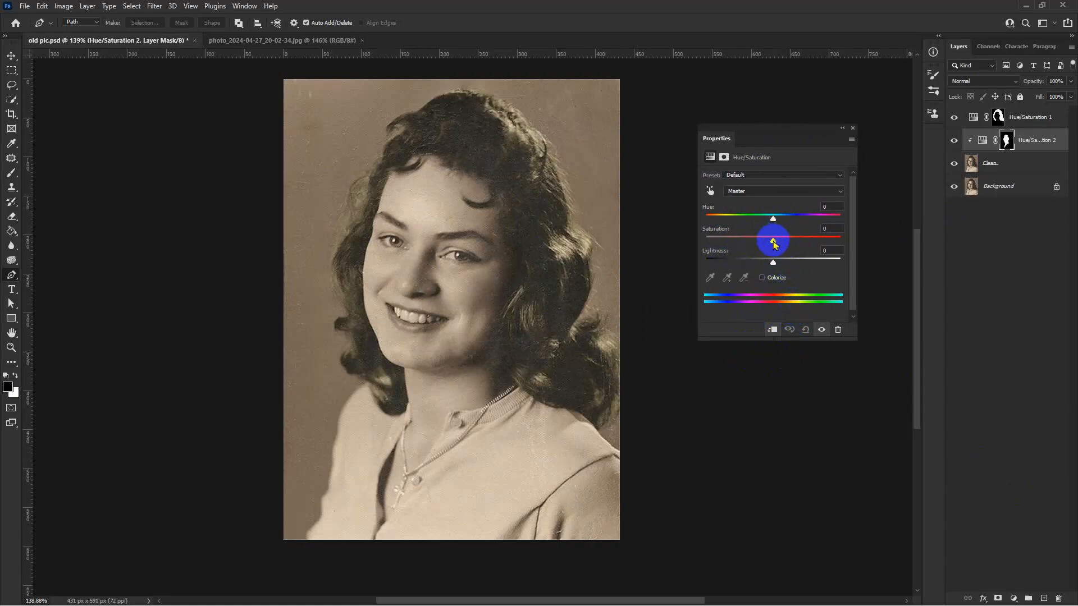
Set the face adjustment to hue +1 and saturation +25, and compare the skin tone with the colorized reference image.
{"action": "mouse_move", "coordinate": [774, 243]}
{"action": "left_mouse_down"}
{"action": "mouse_move", "coordinate": [787, 240]}
{"action": "mouse_move", "coordinate": [760, 217]}
{"action": "mouse_move", "coordinate": [767, 210]}
{"action": "mouse_move", "coordinate": [776, 239]}
{"action": "mouse_move", "coordinate": [760, 235]}
{"action": "mouse_move", "coordinate": [778, 238]}
{"action": "mouse_move", "coordinate": [774, 218]}
{"action": "mouse_move", "coordinate": [789, 239]}
{"action": "left_mouse_up"}
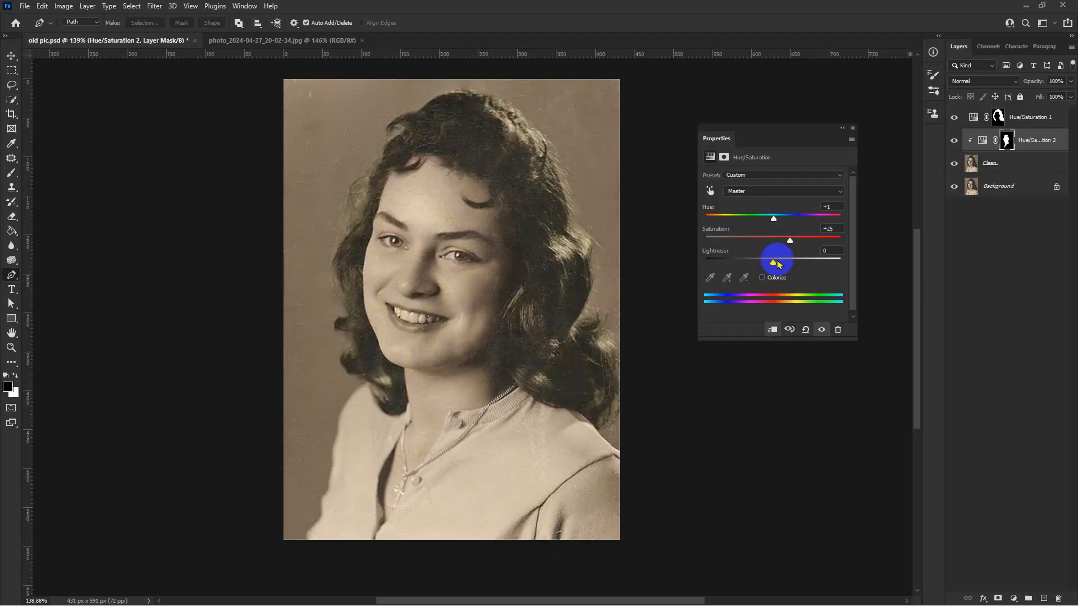
{"action": "left_click", "coordinate": [302, 40]}
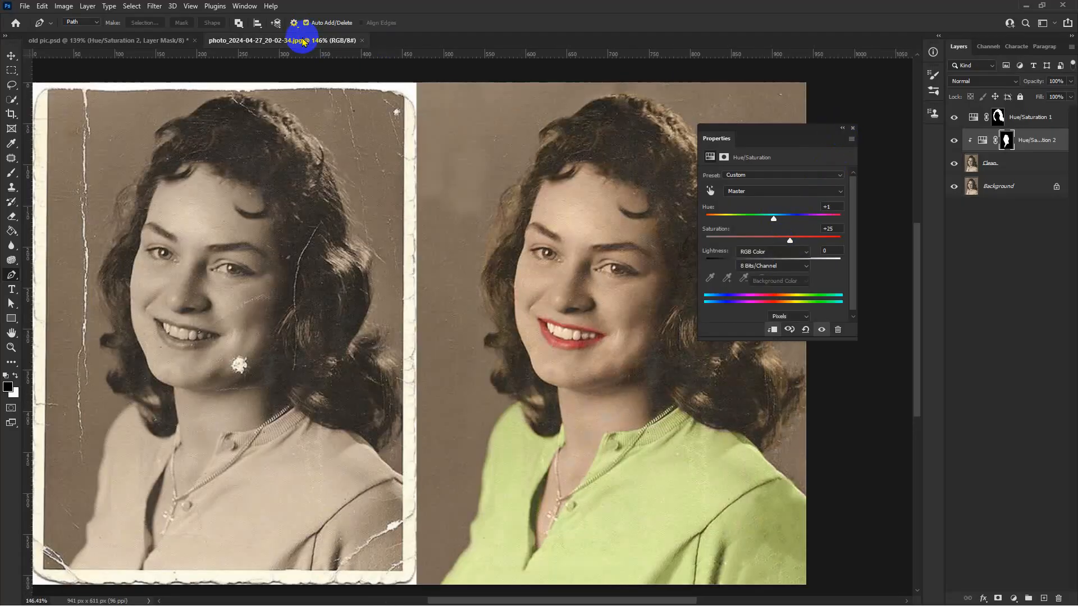
{"action": "left_click", "coordinate": [143, 43]}
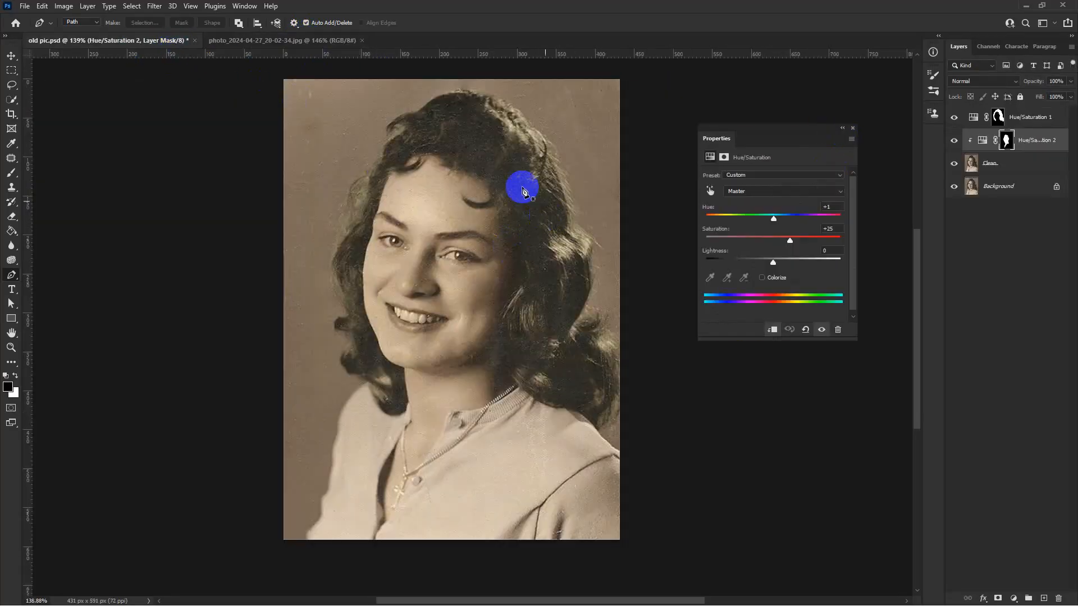
Select the Clean layer and load the saved eyebrow channel "jeam jerm" as a new selection.
{"action": "left_click", "coordinate": [988, 164]}
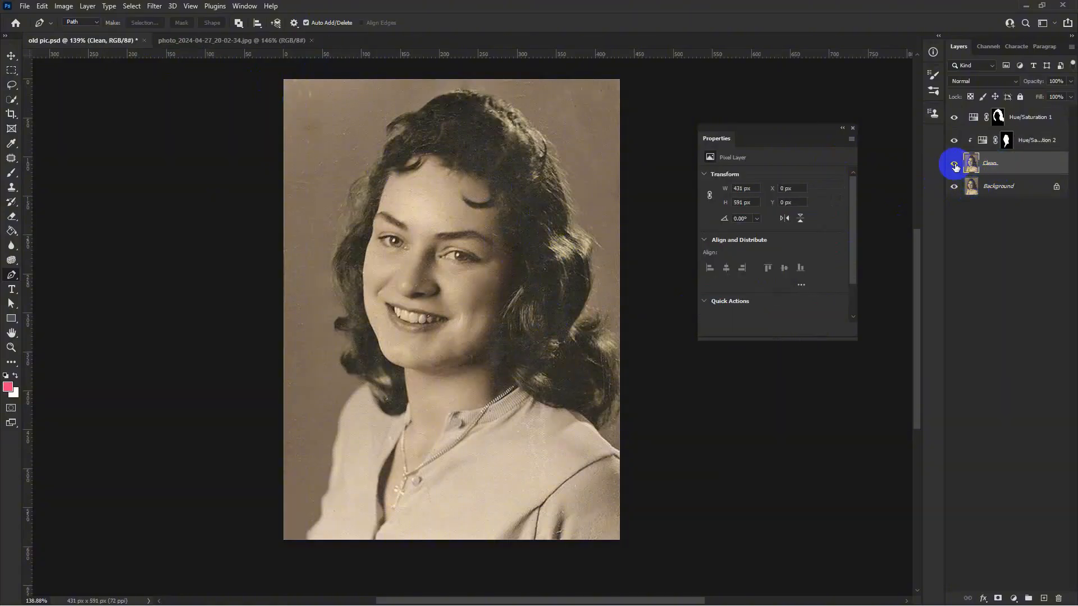
{"action": "left_click", "coordinate": [131, 6]}
{"action": "left_click", "coordinate": [150, 252]}
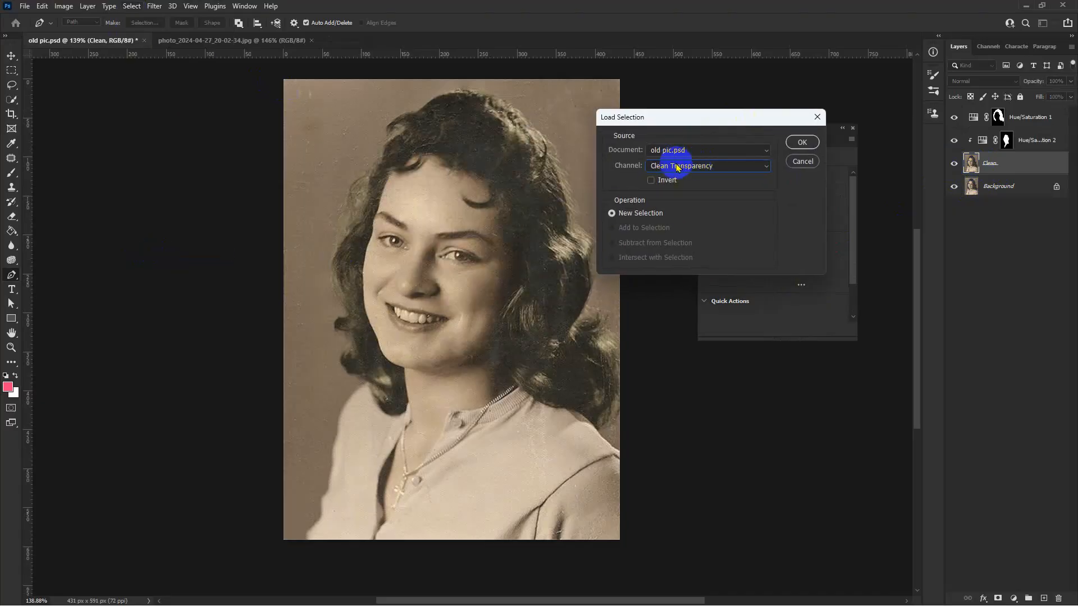
{"action": "left_click", "coordinate": [679, 166]}
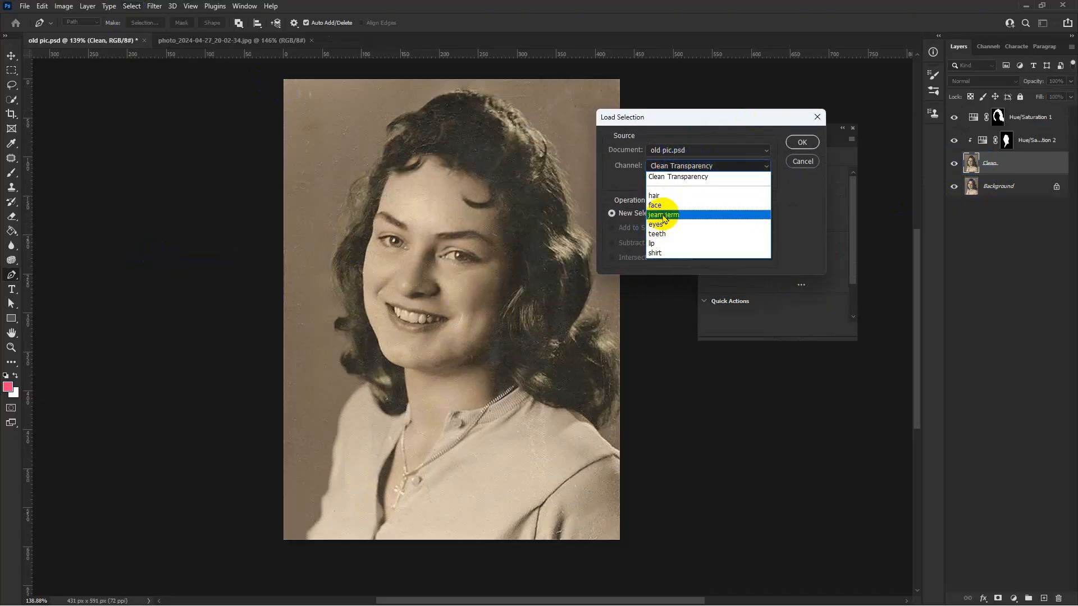
{"action": "left_click", "coordinate": [665, 215]}
{"action": "left_click", "coordinate": [801, 142]}
{"action": "scroll", "coordinate": [482, 239], "scroll_direction": "up", "scroll_amount": 5}
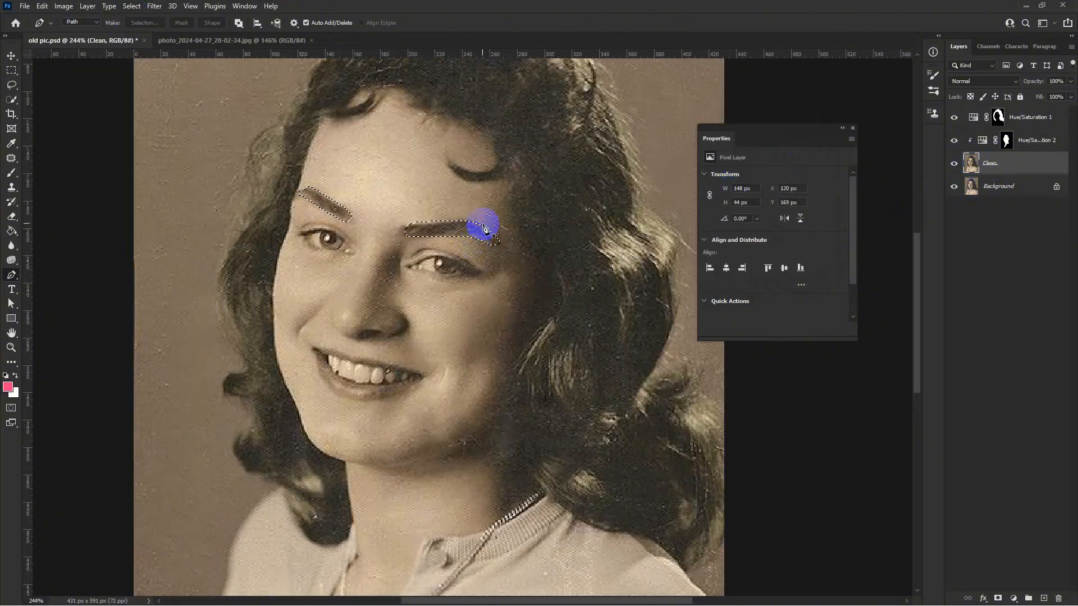
Add a clipped Hue/Saturation layer masked to the eyebrows and set hue -1, saturation +13 and lightness -4.
{"action": "left_click", "coordinate": [1014, 599]}
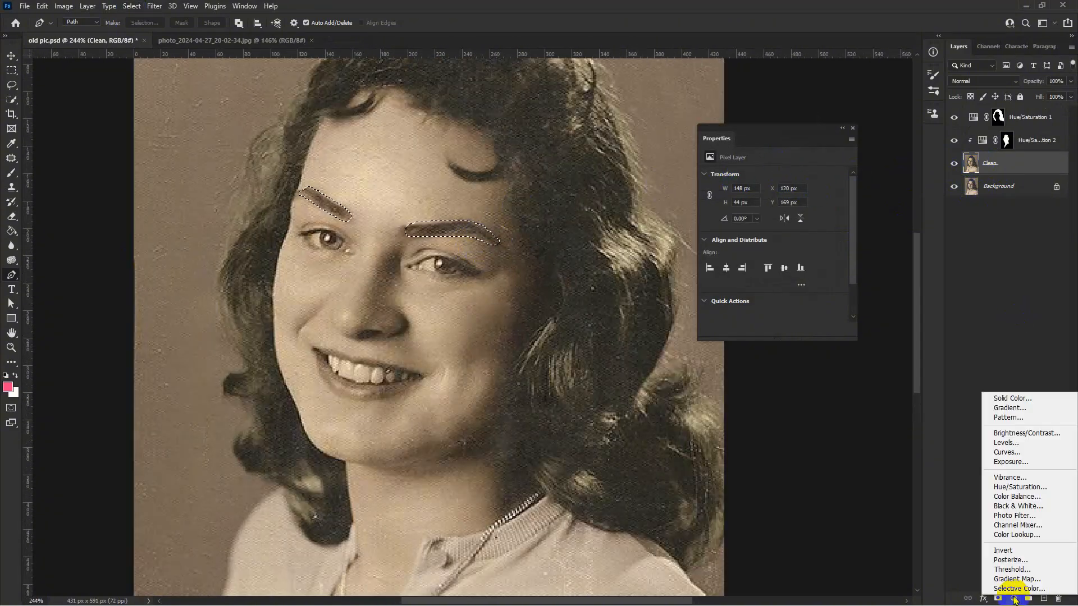
{"action": "left_click", "coordinate": [1007, 487]}
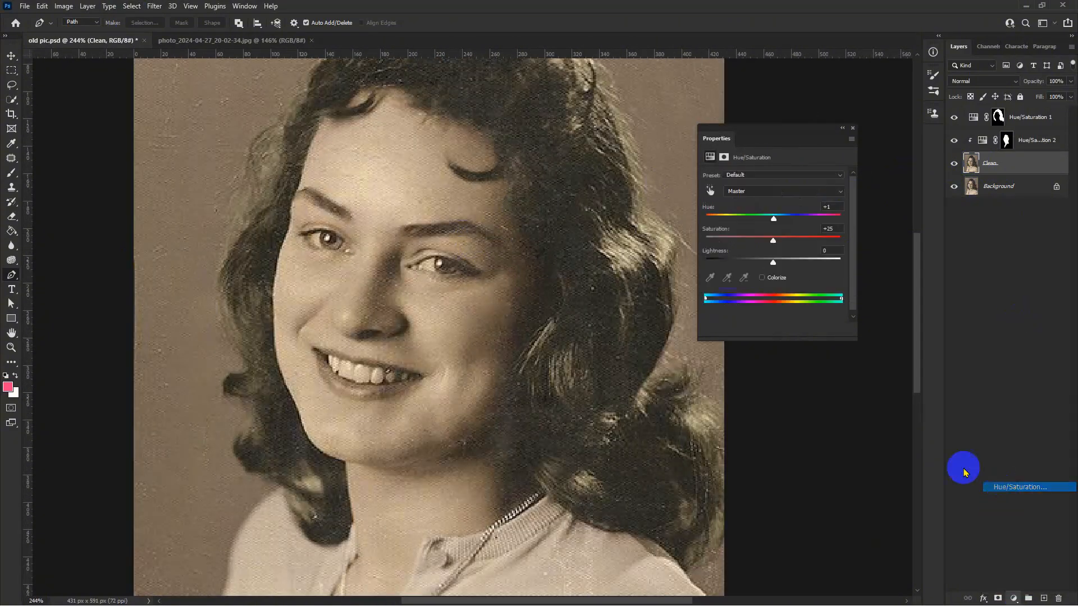
{"action": "left_click_drag", "start_coordinate": [789, 240], "coordinate": [772, 218]}
{"action": "left_click", "coordinate": [783, 241]}
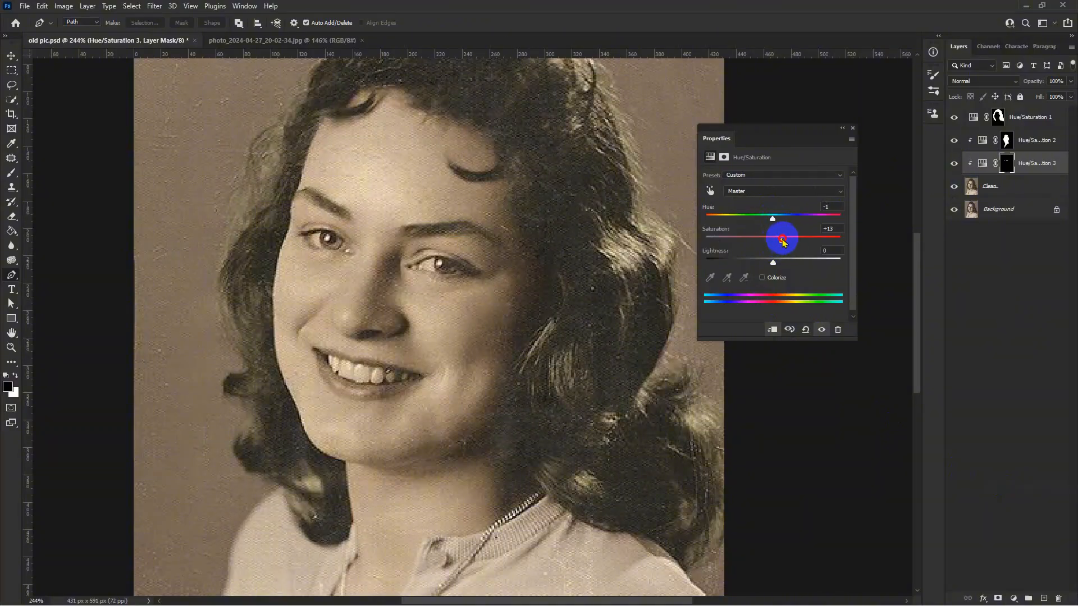
{"action": "left_click", "coordinate": [774, 264]}
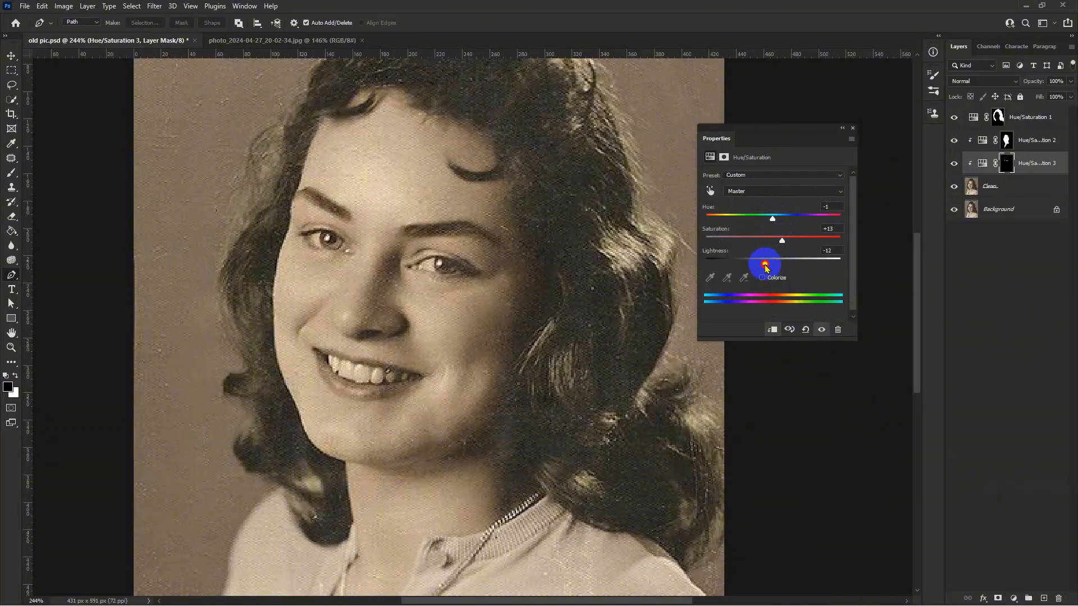
{"action": "scroll", "coordinate": [365, 250], "scroll_direction": "down", "scroll_amount": 5}
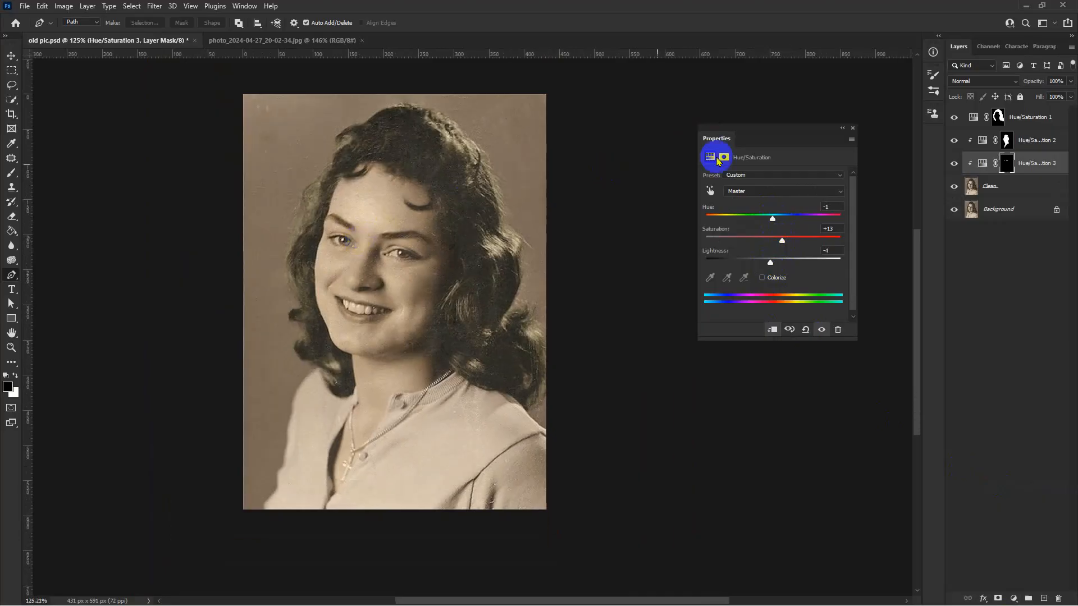
{"action": "left_click", "coordinate": [841, 129]}
{"action": "left_click", "coordinate": [842, 129]}
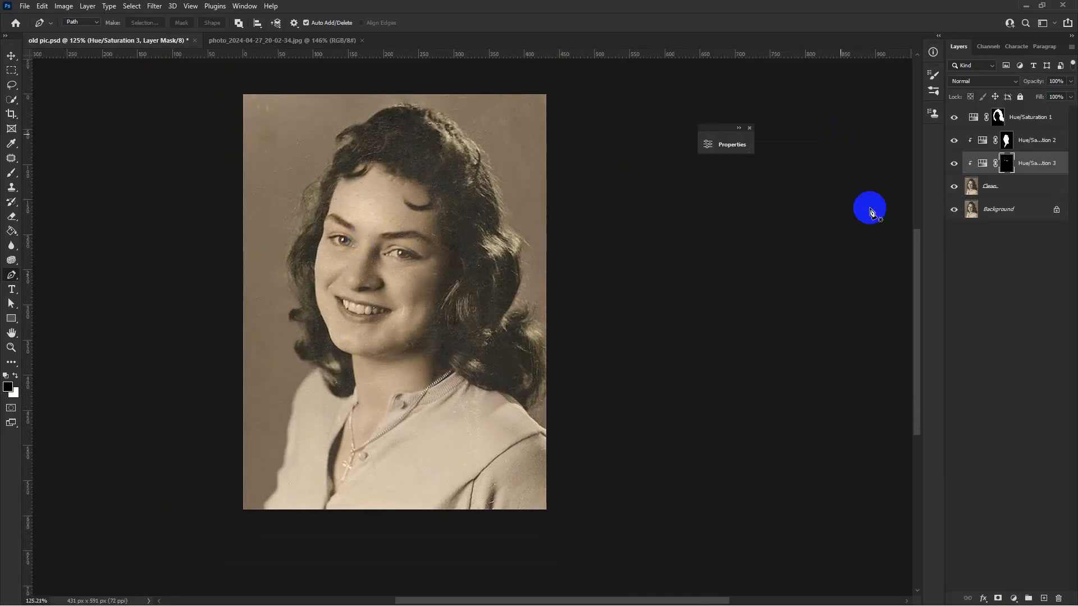
Select the Clean layer and load the saved "shirt" channel as a new selection.
{"action": "left_click", "coordinate": [994, 193]}
{"action": "left_click", "coordinate": [132, 6]}
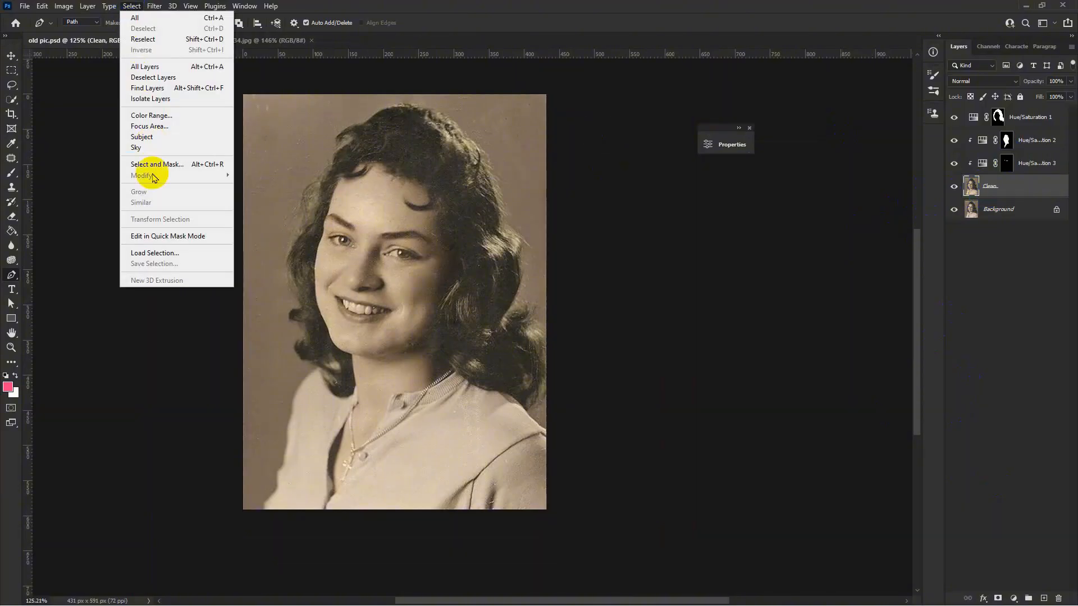
{"action": "left_click", "coordinate": [155, 253]}
{"action": "left_click", "coordinate": [691, 167]}
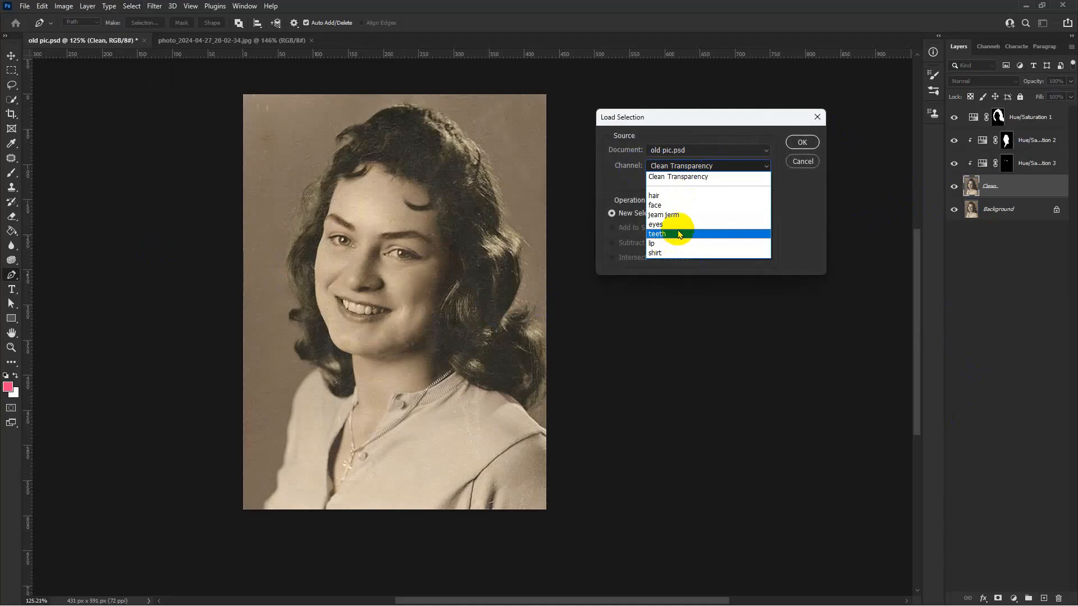
{"action": "left_click", "coordinate": [661, 256]}
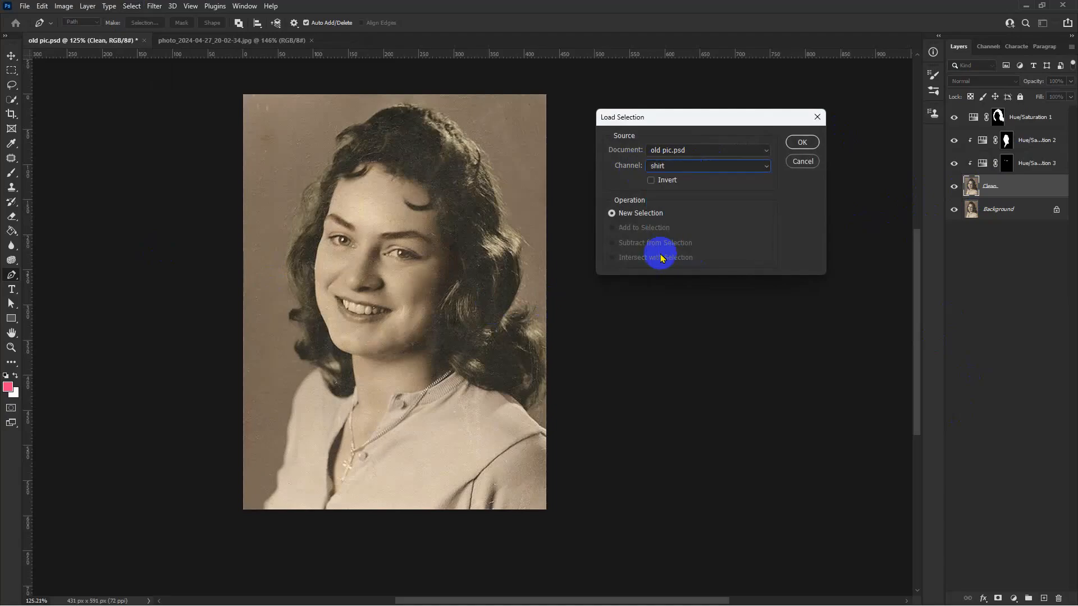
{"action": "left_click", "coordinate": [802, 142]}
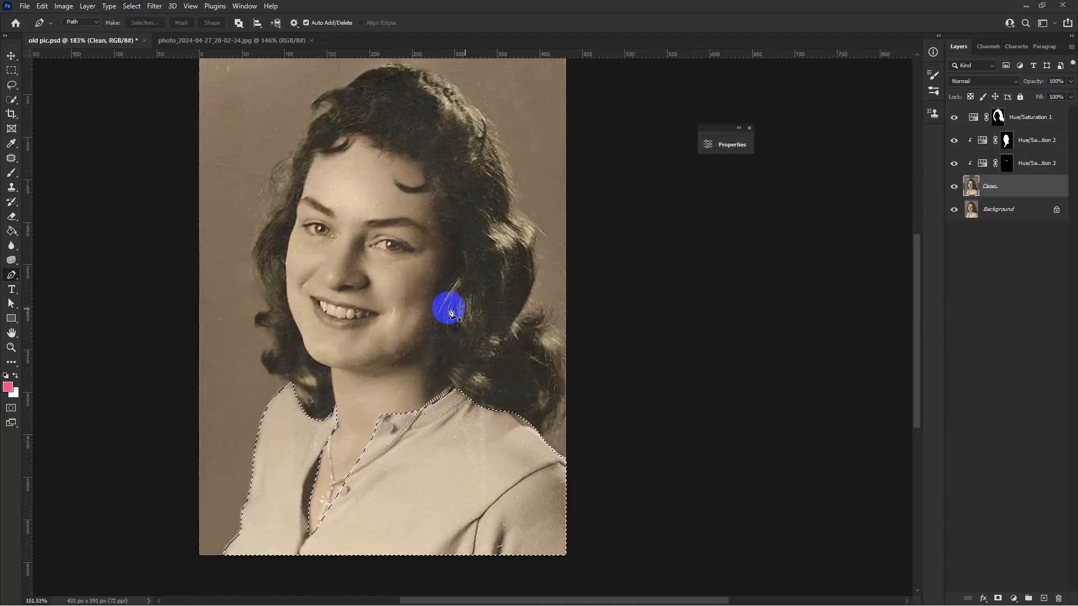
Add a clipped Hue/Saturation layer for the shirt selection and tint it green with hue +74 and saturation +26.
{"action": "left_click", "coordinate": [1014, 598]}
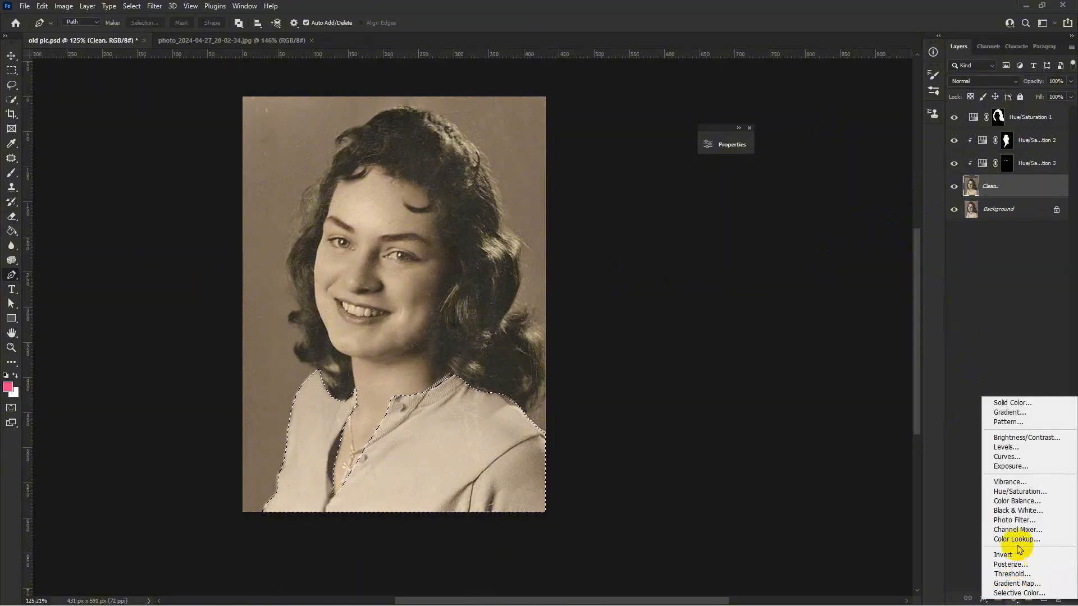
{"action": "left_click", "coordinate": [1011, 492]}
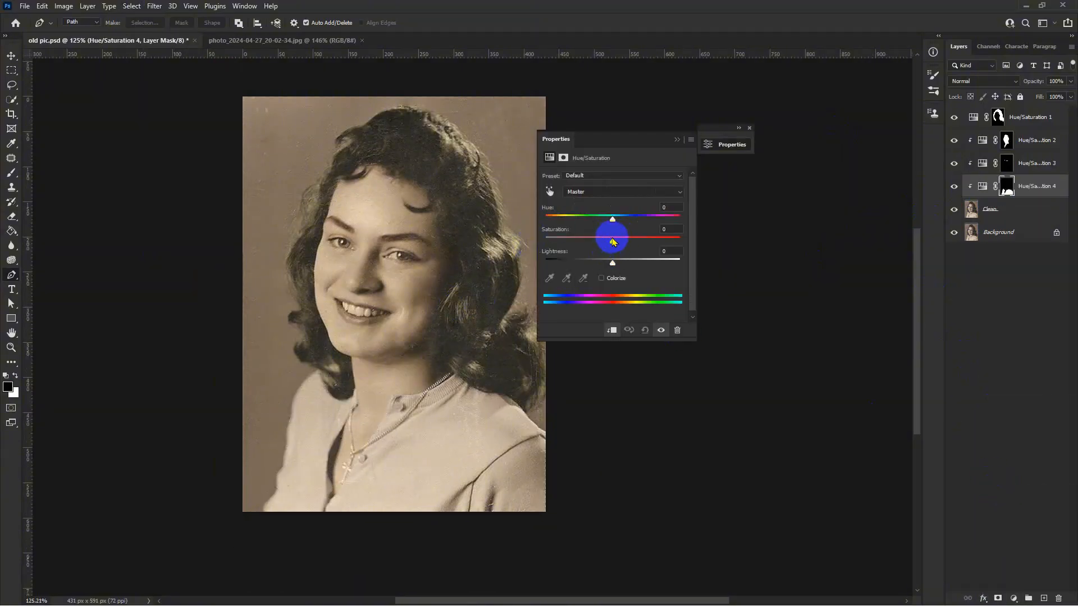
{"action": "mouse_move", "coordinate": [613, 242]}
{"action": "left_mouse_down"}
{"action": "mouse_move", "coordinate": [627, 241]}
{"action": "mouse_move", "coordinate": [605, 246]}
{"action": "left_mouse_up"}
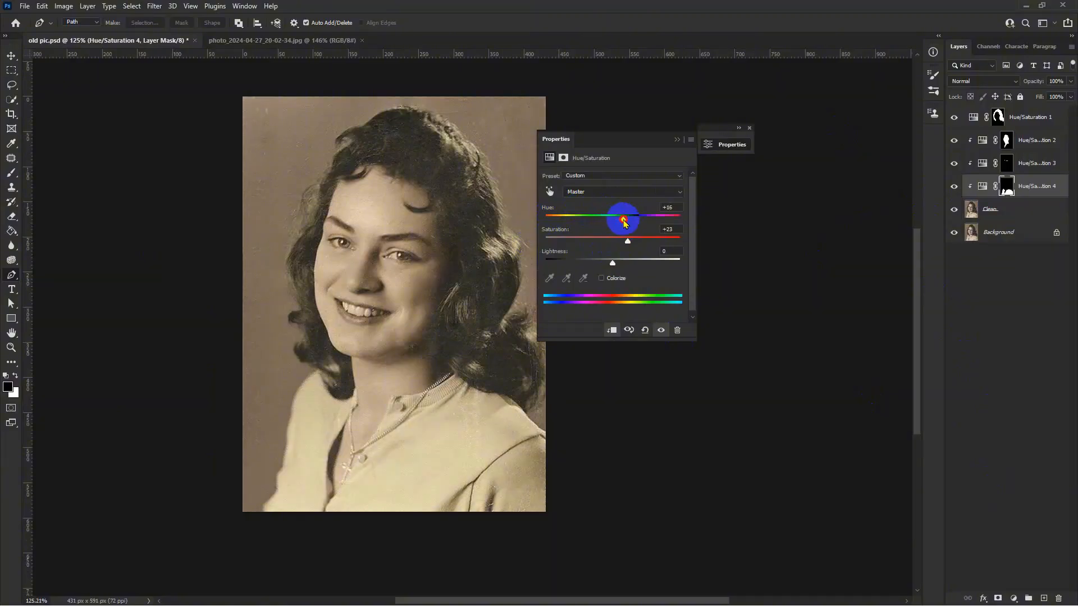
{"action": "mouse_move", "coordinate": [645, 219]}
{"action": "left_mouse_down"}
{"action": "mouse_move", "coordinate": [628, 220]}
{"action": "mouse_move", "coordinate": [648, 221]}
{"action": "left_mouse_up"}
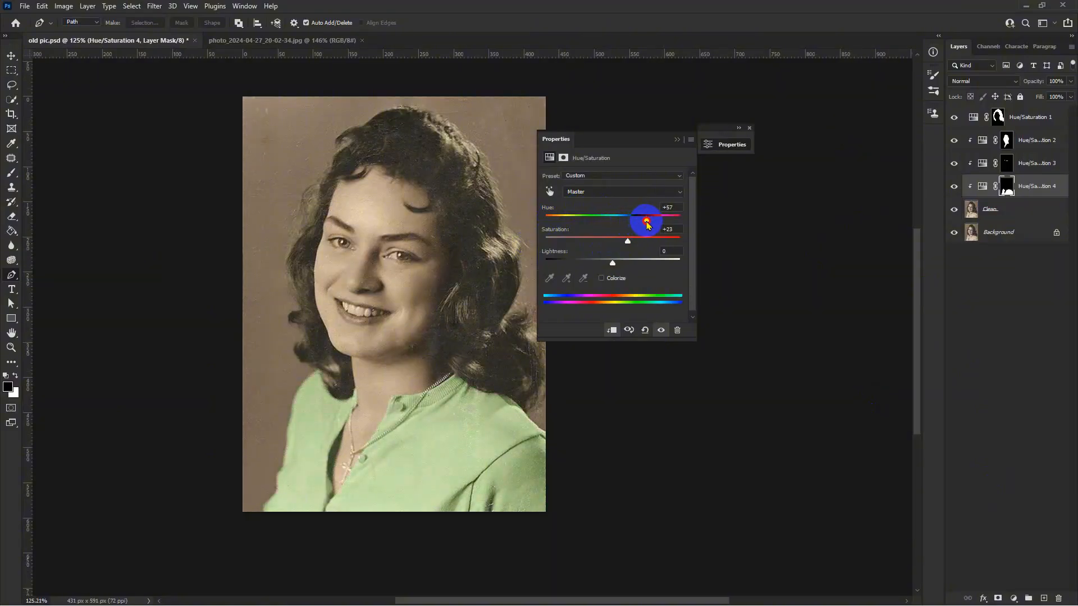
{"action": "left_click_drag", "start_coordinate": [640, 241], "coordinate": [628, 244]}
{"action": "left_click_drag", "start_coordinate": [645, 219], "coordinate": [651, 222]}
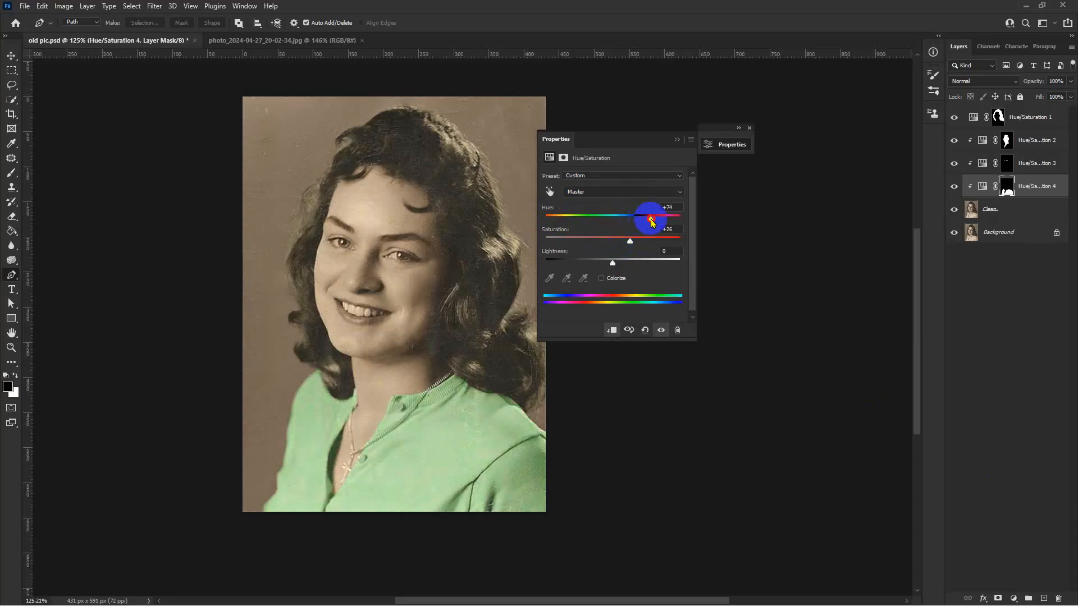
{"action": "left_click", "coordinate": [677, 139]}
Select the Clean layer and load the saved "lip" channel as a new selection.
{"action": "scroll", "coordinate": [331, 321], "scroll_direction": "up", "scroll_amount": 3}
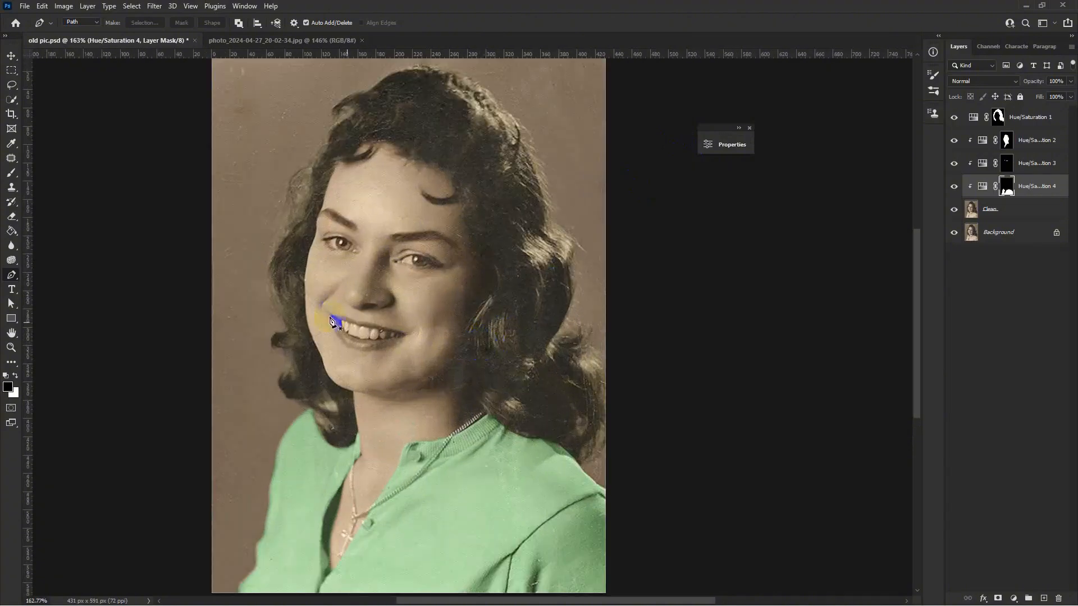
{"action": "left_click_drag", "start_coordinate": [331, 321], "coordinate": [392, 320]}
{"action": "left_click", "coordinate": [1019, 211]}
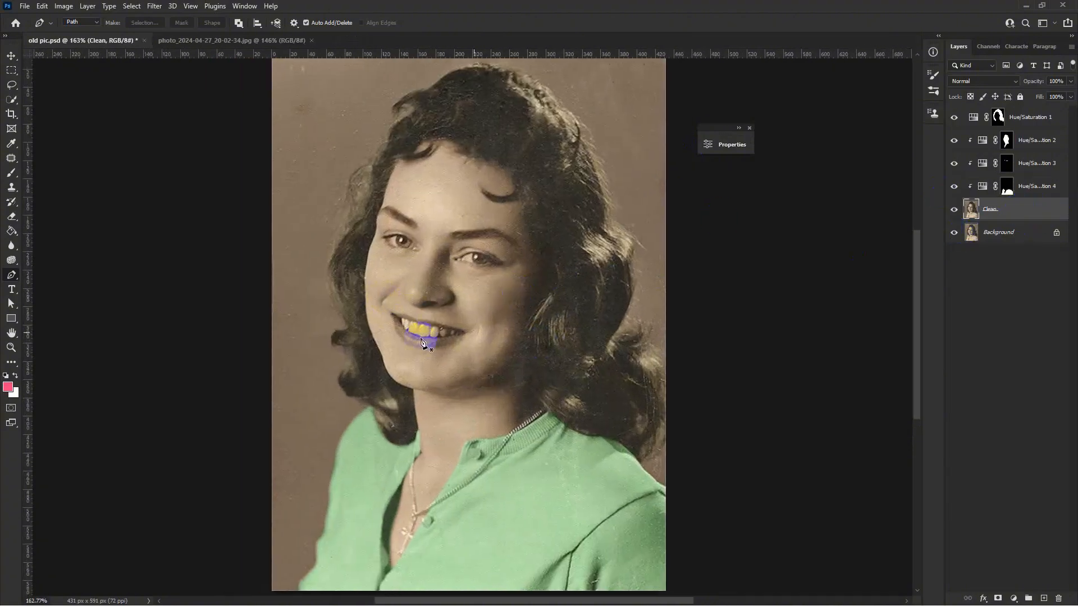
{"action": "scroll", "coordinate": [423, 342], "scroll_direction": "up", "scroll_amount": 5}
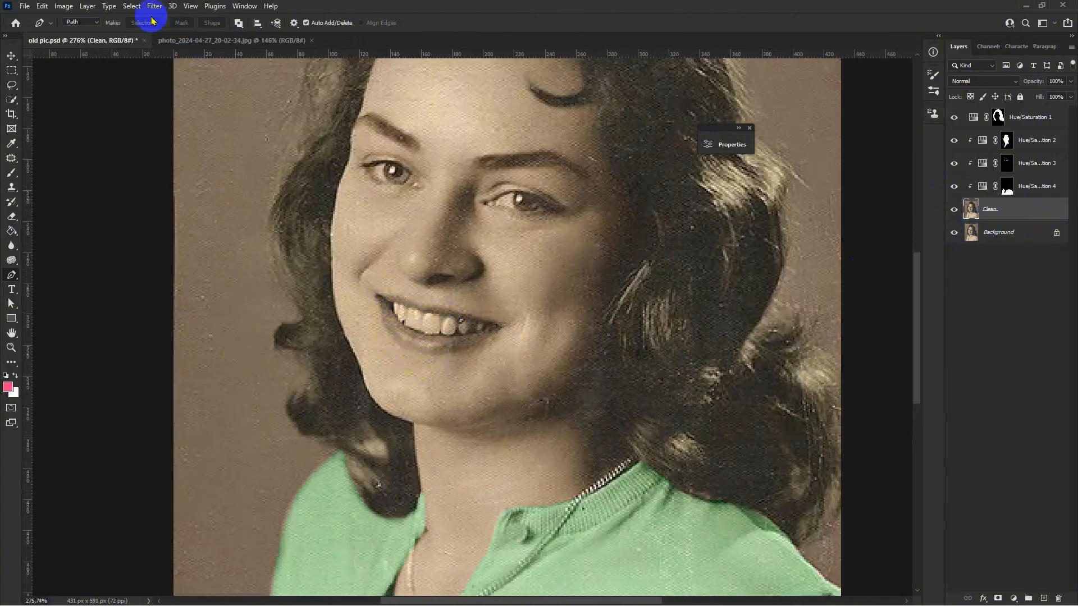
{"action": "left_click", "coordinate": [132, 6]}
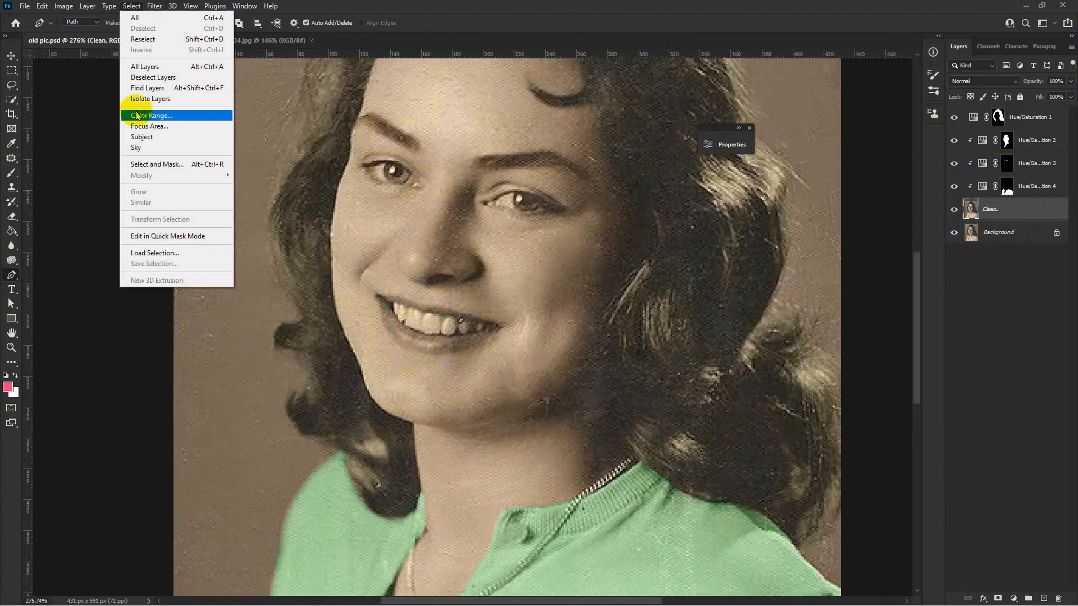
{"action": "left_click", "coordinate": [141, 253]}
{"action": "left_click", "coordinate": [708, 166]}
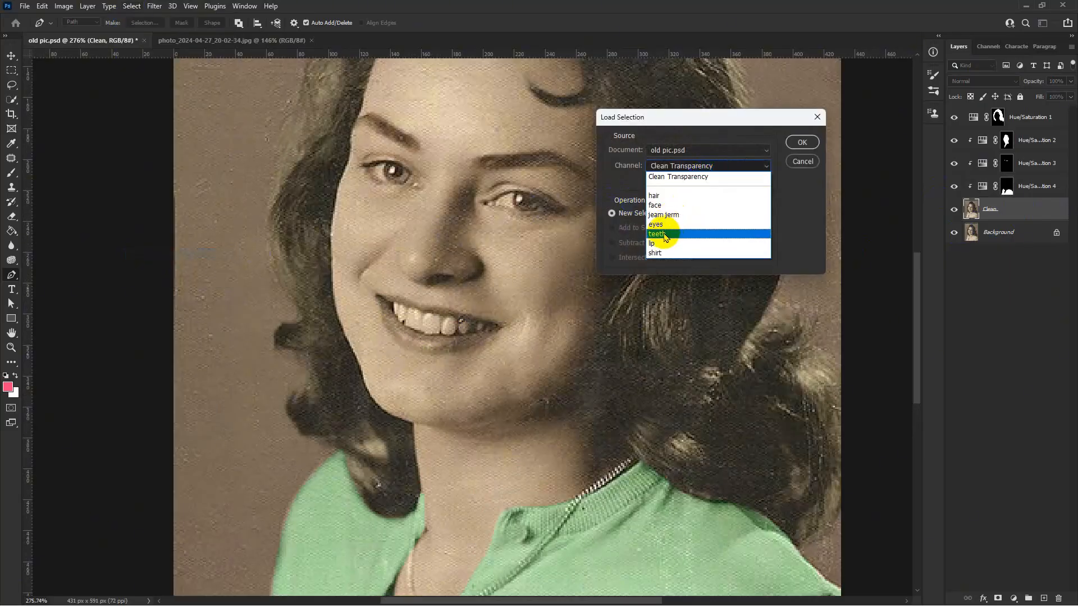
{"action": "left_click", "coordinate": [653, 245]}
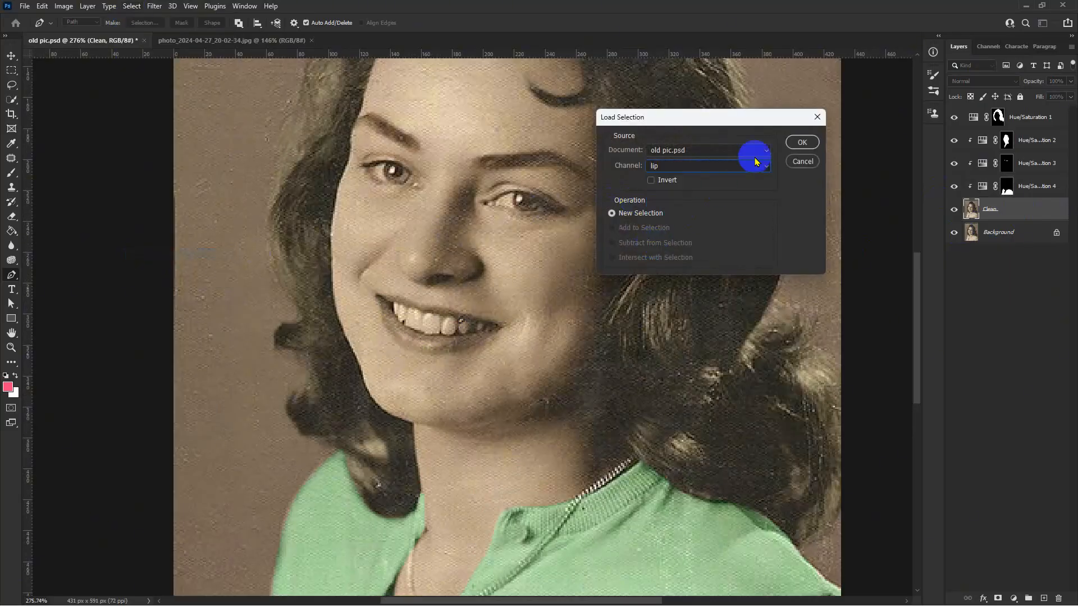
{"action": "left_click", "coordinate": [807, 144]}
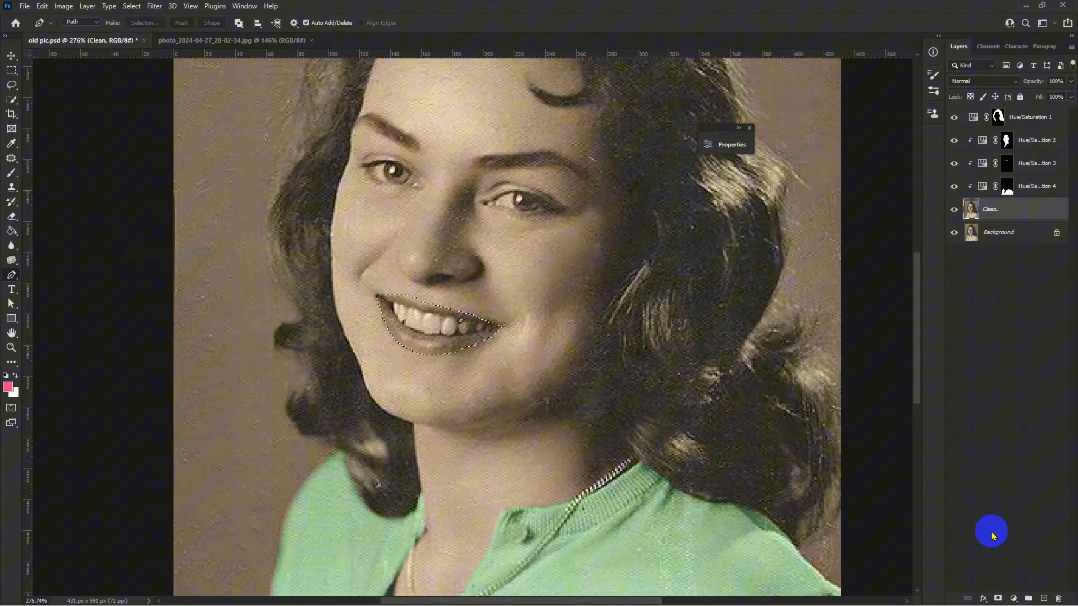
Add a clipped Hue/Saturation layer for the lip selection and redden it with hue -21 and saturation +29.
{"action": "left_click", "coordinate": [1014, 599]}
{"action": "left_click", "coordinate": [1009, 490]}
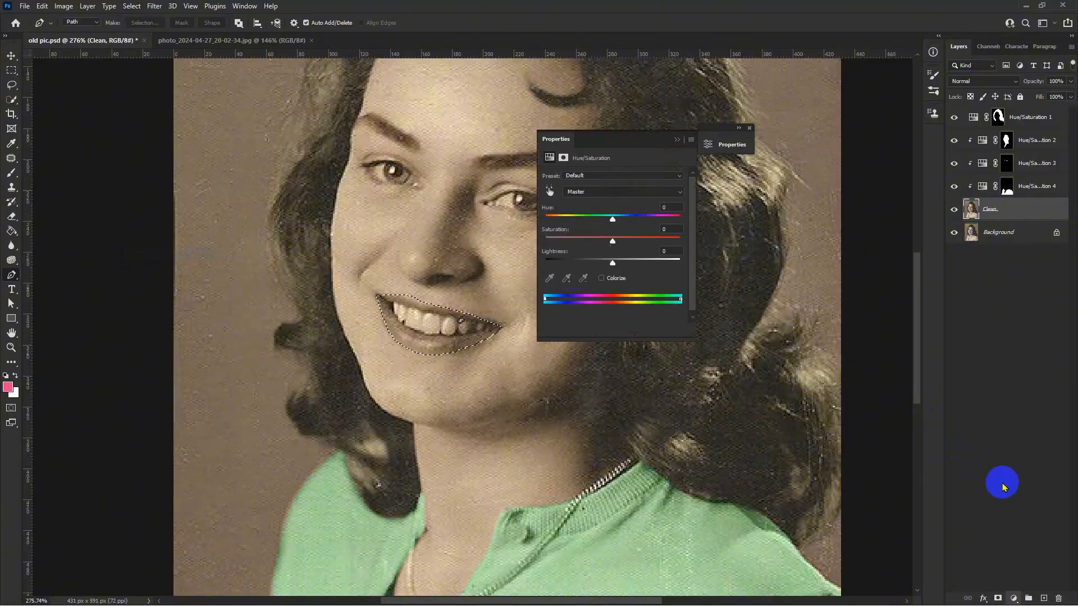
{"action": "left_click_drag", "start_coordinate": [649, 243], "coordinate": [591, 220]}
{"action": "left_click_drag", "start_coordinate": [614, 240], "coordinate": [633, 241]}
{"action": "left_click_drag", "start_coordinate": [593, 220], "coordinate": [598, 220]}
{"action": "scroll", "coordinate": [370, 283], "scroll_direction": "down", "scroll_amount": 9}
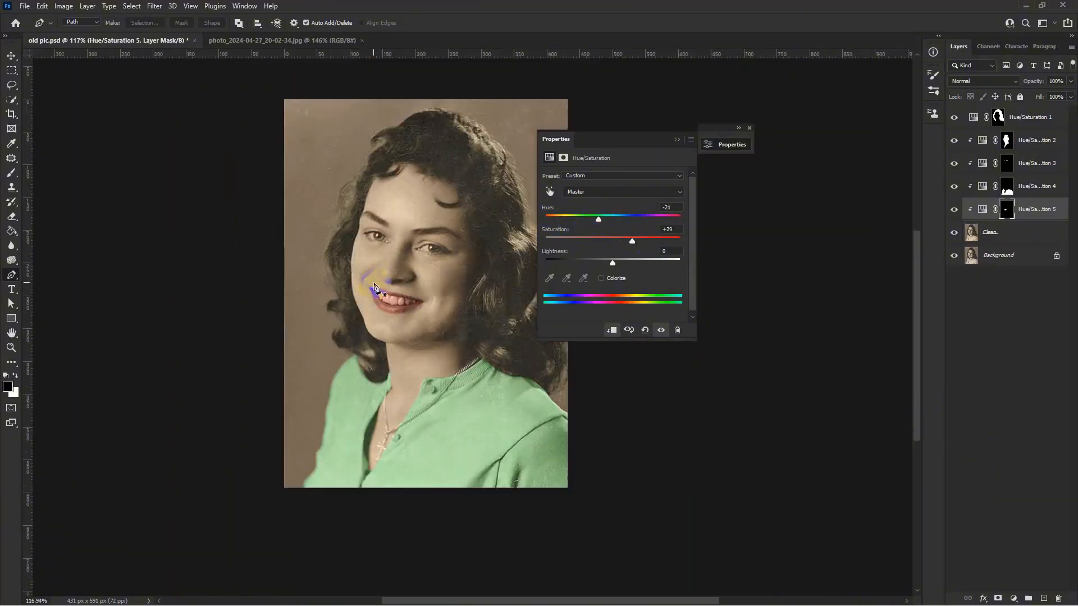
{"action": "scroll", "coordinate": [374, 288], "scroll_direction": "up", "scroll_amount": 3}
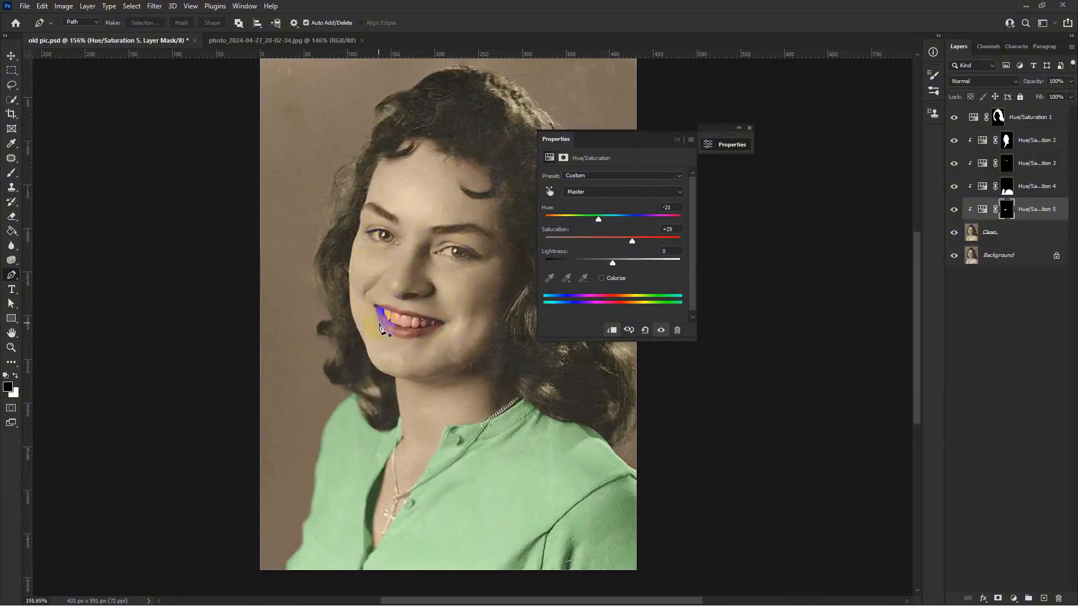
{"action": "scroll", "coordinate": [381, 329], "scroll_direction": "up", "scroll_amount": 3}
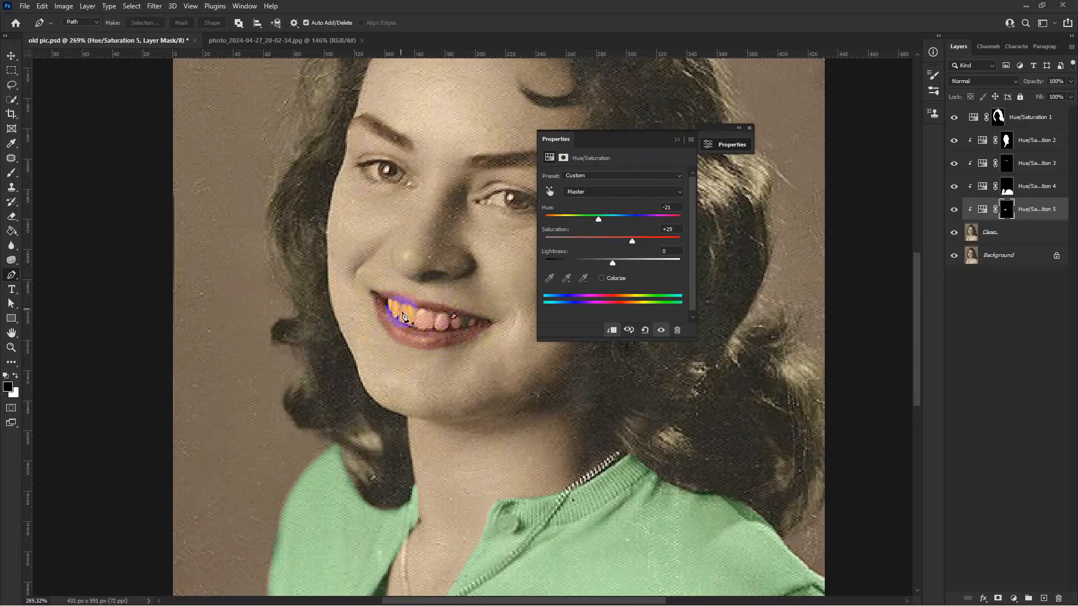
{"action": "left_click", "coordinate": [677, 141]}
Inspect the mouth up close and compare it with the lip adjustment hidden and shown.
{"action": "scroll", "coordinate": [503, 326], "scroll_direction": "up", "scroll_amount": 5}
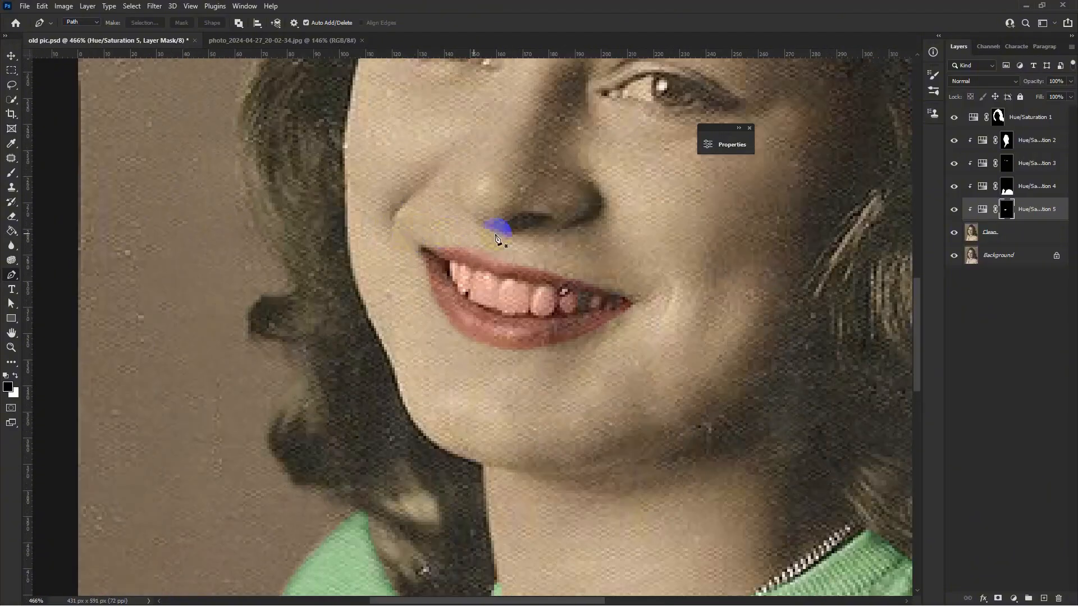
{"action": "scroll", "coordinate": [322, 304], "scroll_direction": "down", "scroll_amount": 4}
{"action": "scroll", "coordinate": [413, 311], "scroll_direction": "up", "scroll_amount": 4}
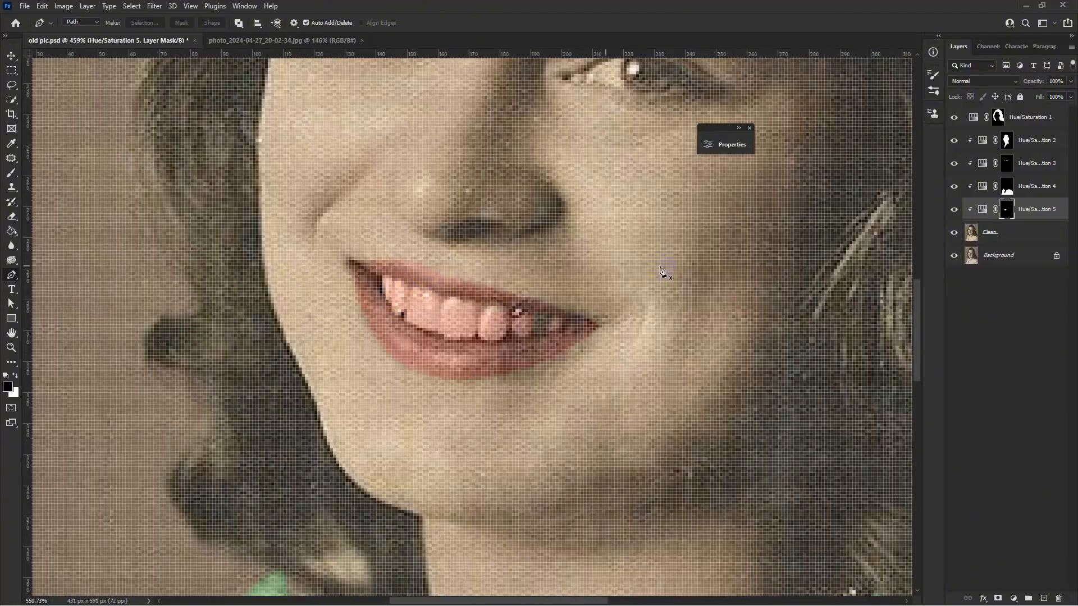
{"action": "left_click", "coordinate": [957, 209]}
{"action": "left_click", "coordinate": [956, 209]}
{"action": "left_click", "coordinate": [953, 210]}
{"action": "left_click", "coordinate": [952, 210]}
{"action": "left_click", "coordinate": [951, 211]}
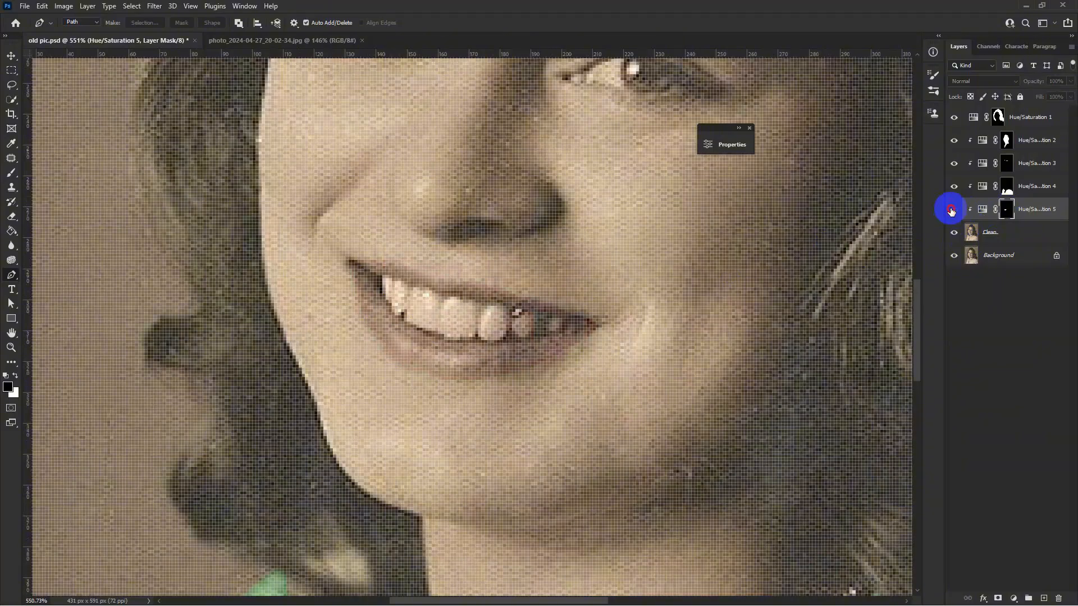
{"action": "left_click", "coordinate": [952, 210]}
Paint black over the teeth on the lip Hue/Saturation layer's mask to remove the red tint from them.
{"action": "left_click", "coordinate": [996, 211]}
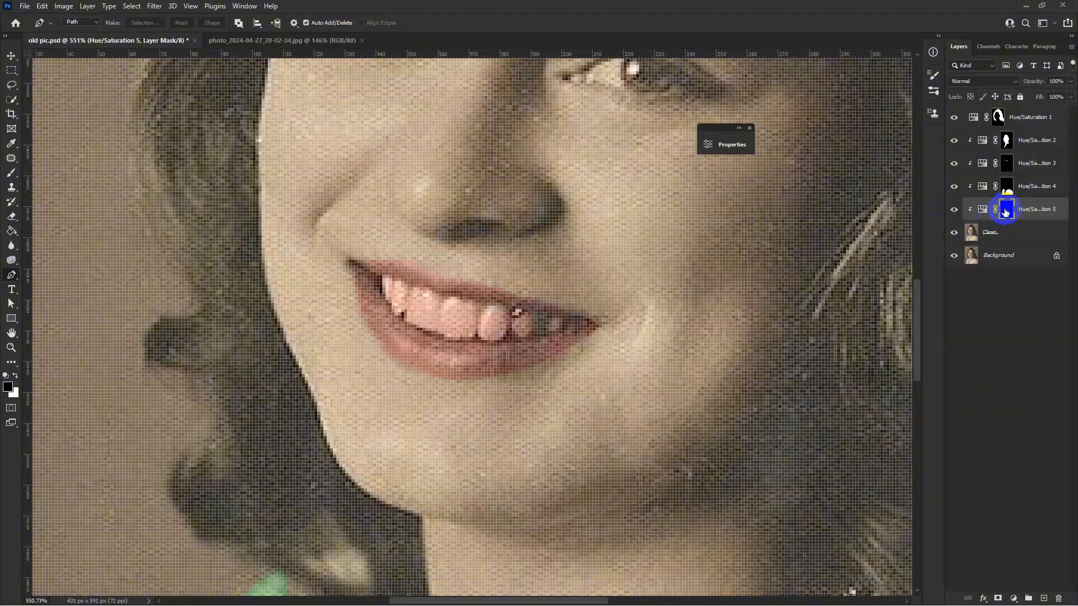
{"action": "key", "text": "b"}
{"action": "scroll", "coordinate": [421, 269], "scroll_direction": "up", "scroll_amount": 3}
{"action": "left_click_drag", "start_coordinate": [425, 273], "coordinate": [408, 303]}
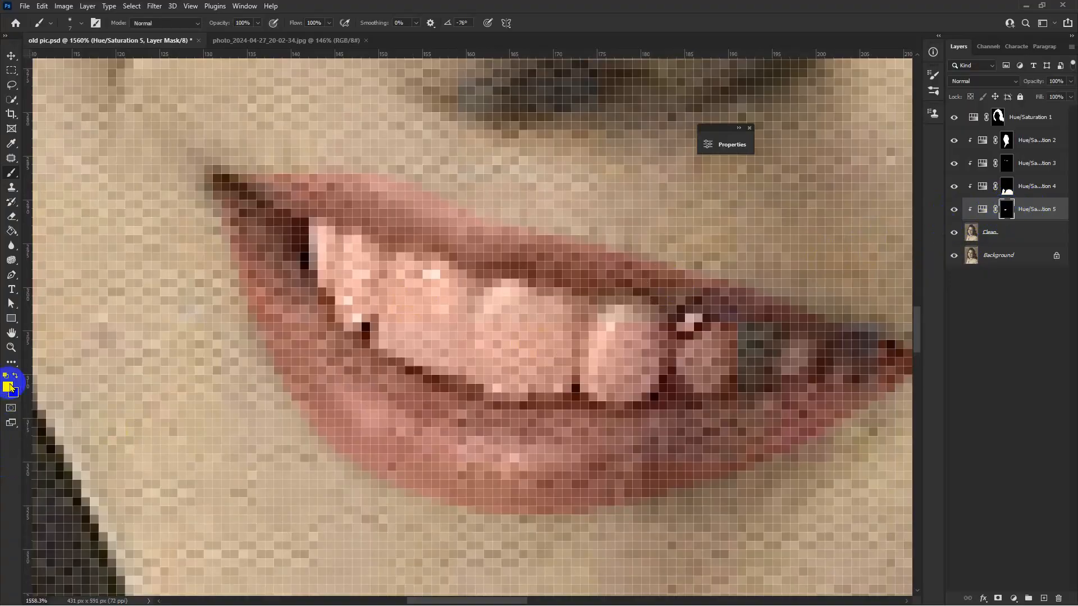
{"action": "left_click", "coordinate": [11, 177]}
{"action": "left_click", "coordinate": [56, 174]}
{"action": "scroll", "coordinate": [410, 155], "scroll_direction": "up", "scroll_amount": 2}
{"action": "left_click_drag", "start_coordinate": [323, 66], "coordinate": [293, 46]}
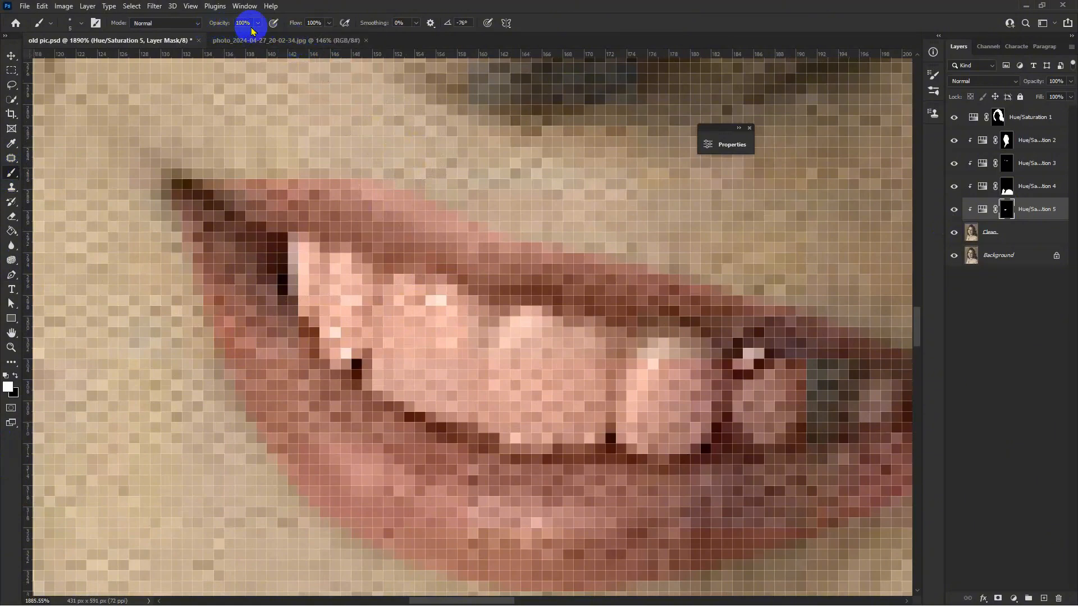
{"action": "left_click_drag", "start_coordinate": [372, 312], "coordinate": [398, 315]}
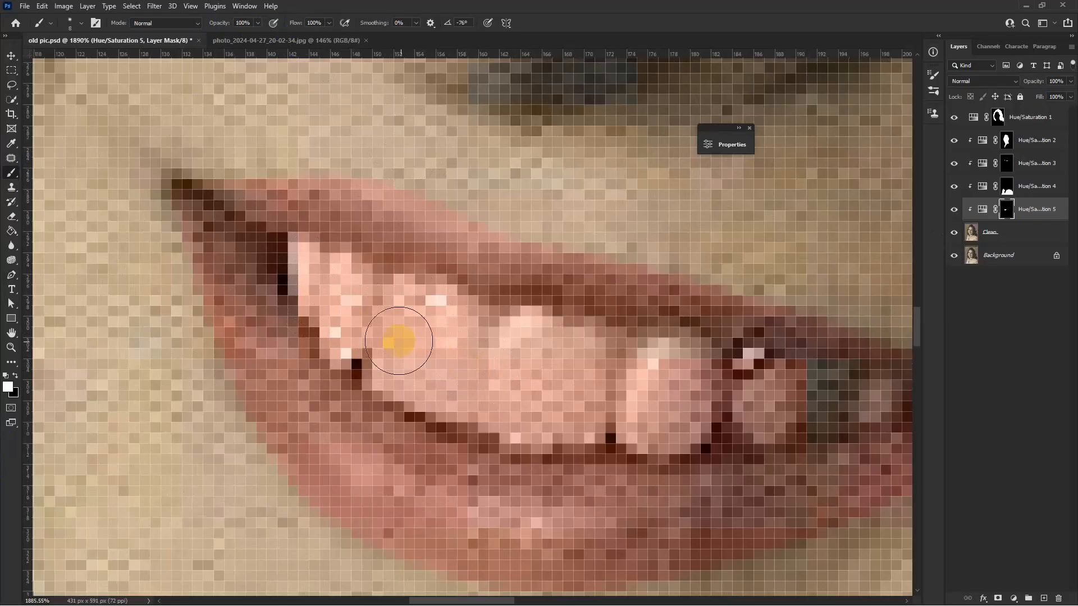
{"action": "scroll", "coordinate": [413, 333], "scroll_direction": "down", "scroll_amount": 2}
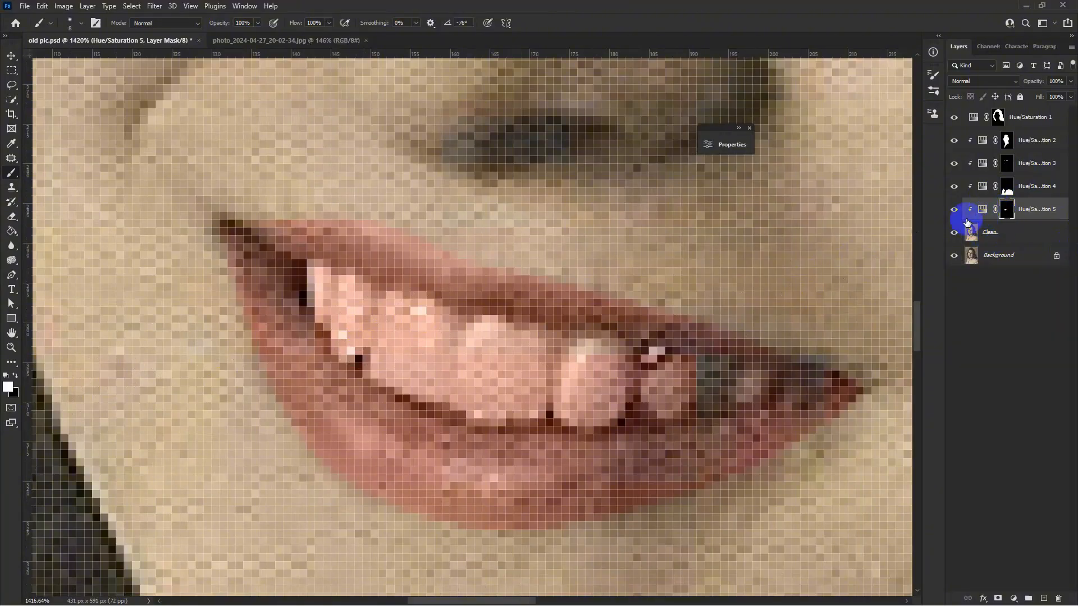
{"action": "left_click", "coordinate": [5, 376]}
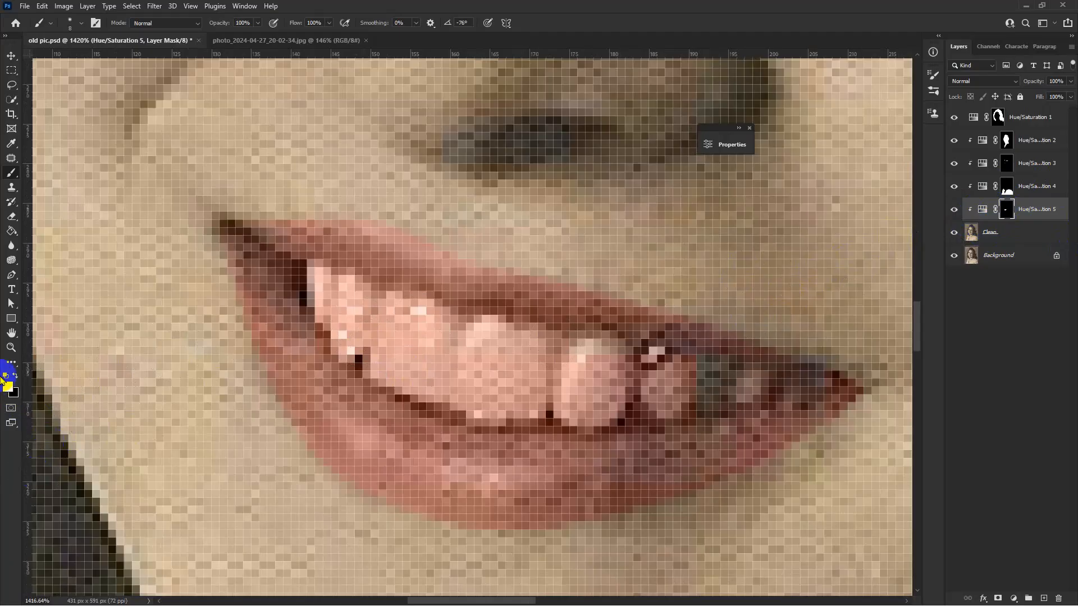
{"action": "right_click", "coordinate": [407, 311], "text": "alt"}
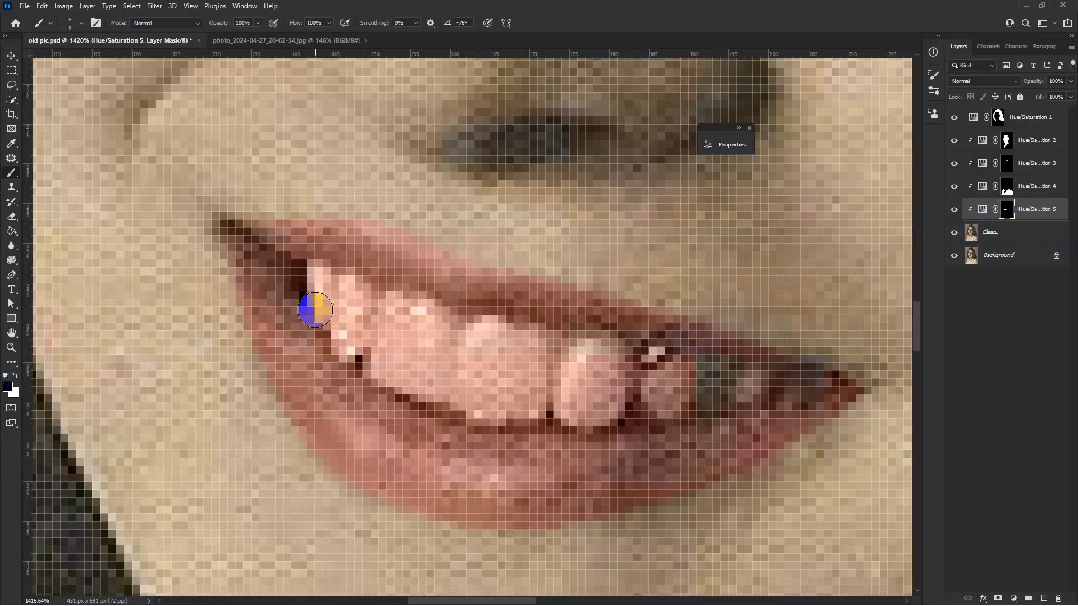
{"action": "mouse_move", "coordinate": [308, 312]}
{"action": "left_mouse_down"}
{"action": "mouse_move", "coordinate": [387, 366]}
{"action": "mouse_move", "coordinate": [422, 365]}
{"action": "mouse_move", "coordinate": [371, 341]}
{"action": "mouse_move", "coordinate": [636, 400]}
{"action": "mouse_move", "coordinate": [359, 319]}
{"action": "mouse_move", "coordinate": [322, 297]}
{"action": "mouse_move", "coordinate": [488, 347]}
{"action": "mouse_move", "coordinate": [758, 387]}
{"action": "left_mouse_up"}
{"action": "right_click", "coordinate": [372, 341], "text": "alt"}
{"action": "scroll", "coordinate": [556, 373], "scroll_direction": "down", "scroll_amount": 2}
{"action": "scroll", "coordinate": [488, 360], "scroll_direction": "down", "scroll_amount": 1}
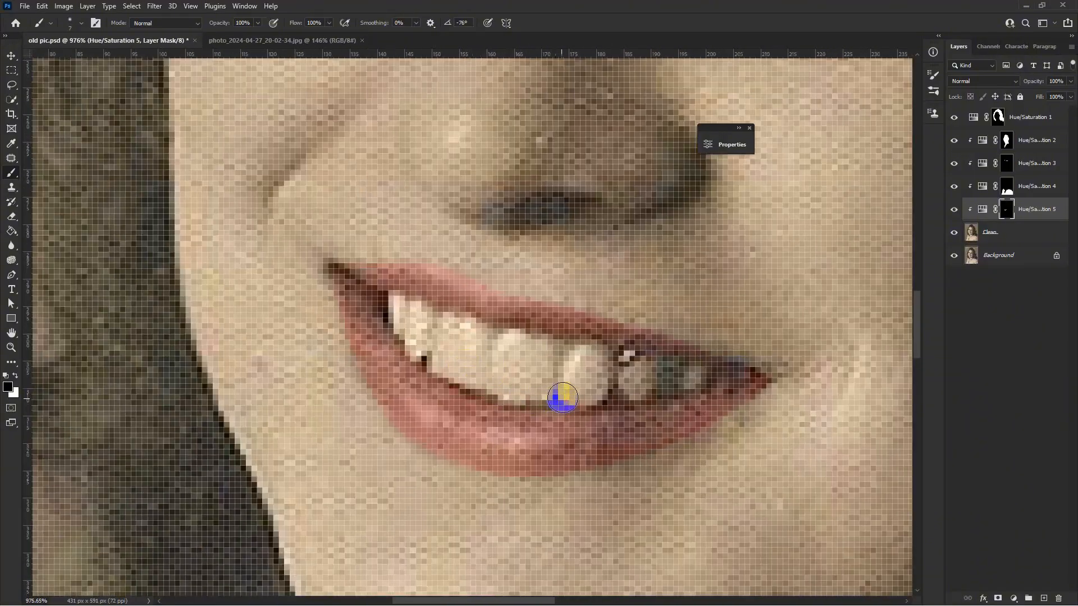
{"action": "scroll", "coordinate": [565, 396], "scroll_direction": "down", "scroll_amount": 1}
On the Clean layer, rebuild the damaged small tooth with the Clone Stamp tool, sampling the intact tooth beside it.
{"action": "scroll", "coordinate": [511, 352], "scroll_direction": "up", "scroll_amount": 2}
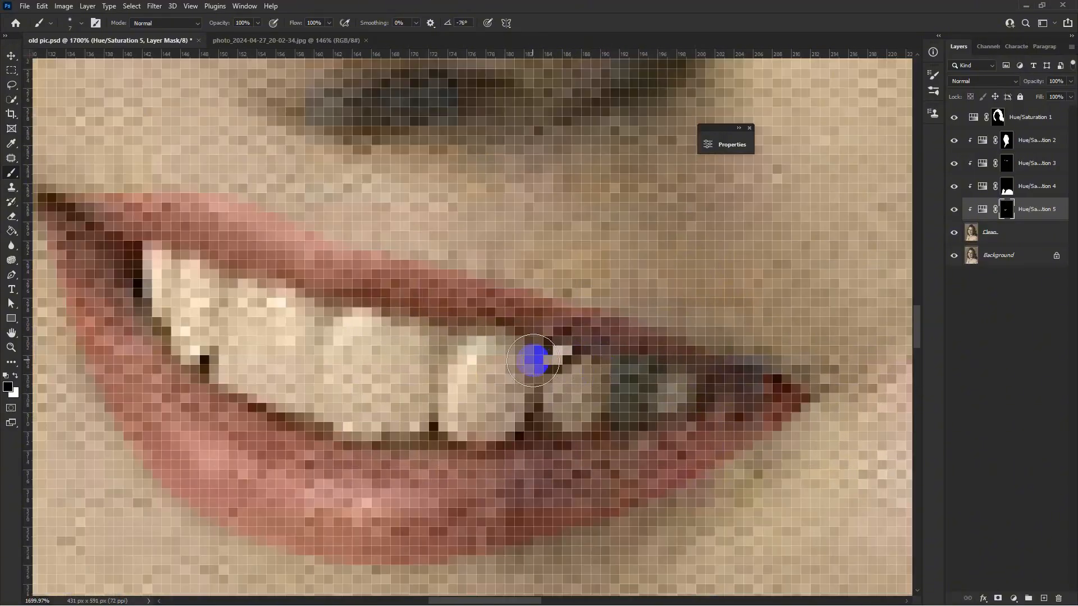
{"action": "scroll", "coordinate": [539, 359], "scroll_direction": "up", "scroll_amount": 2}
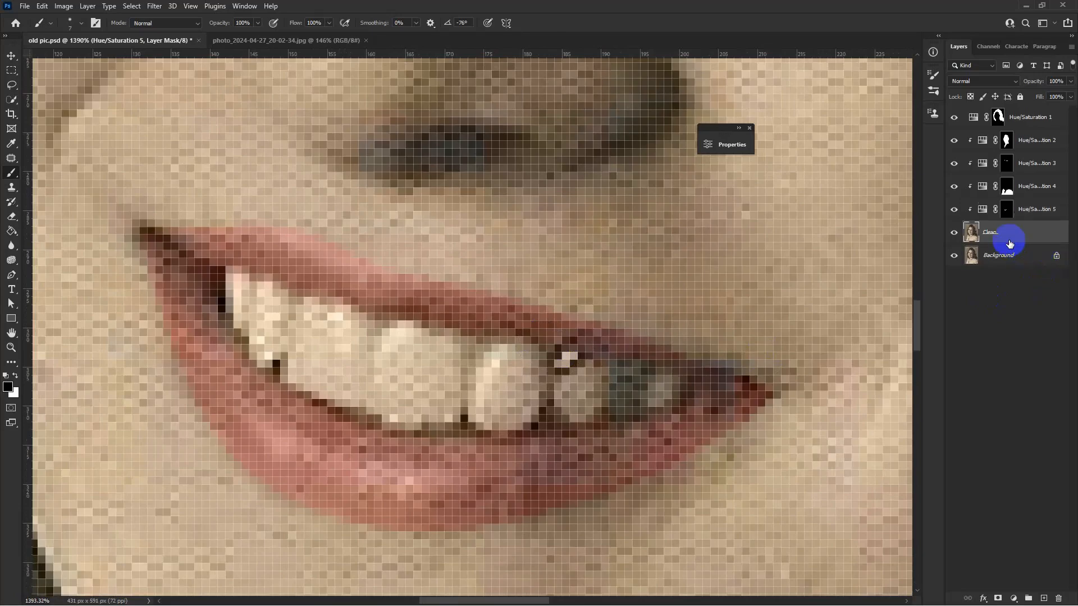
{"action": "left_click", "coordinate": [958, 233]}
{"action": "scroll", "coordinate": [649, 357], "scroll_direction": "down", "scroll_amount": 3}
{"action": "scroll", "coordinate": [649, 358], "scroll_direction": "up", "scroll_amount": 4}
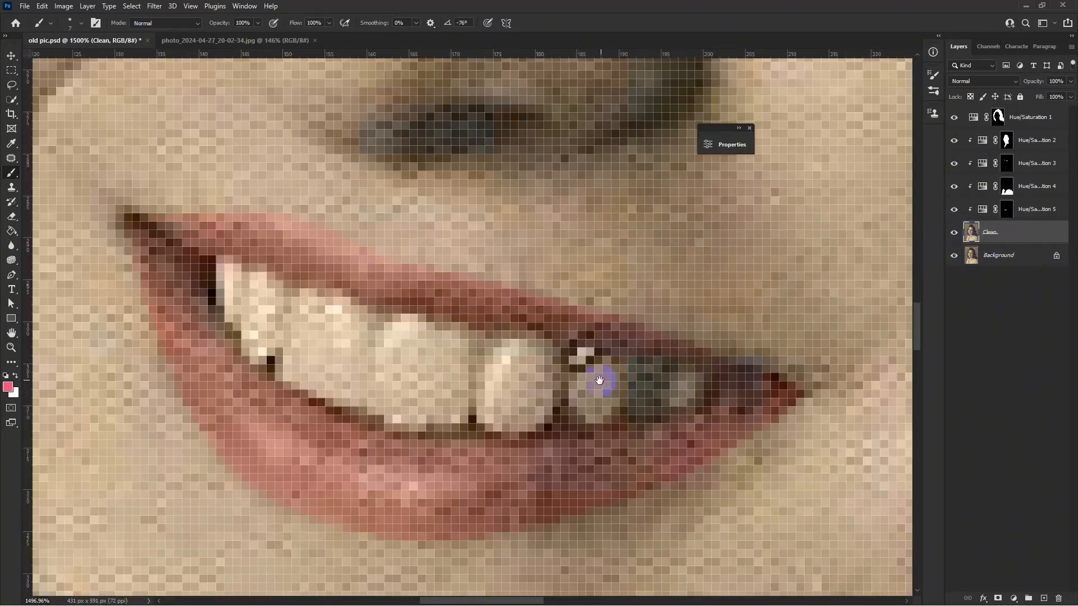
{"action": "mouse_move", "coordinate": [600, 380]}
{"action": "left_mouse_down"}
{"action": "mouse_move", "coordinate": [525, 373]}
{"action": "mouse_move", "coordinate": [487, 349]}
{"action": "left_mouse_up"}
{"action": "scroll", "coordinate": [500, 349], "scroll_direction": "up", "scroll_amount": 1}
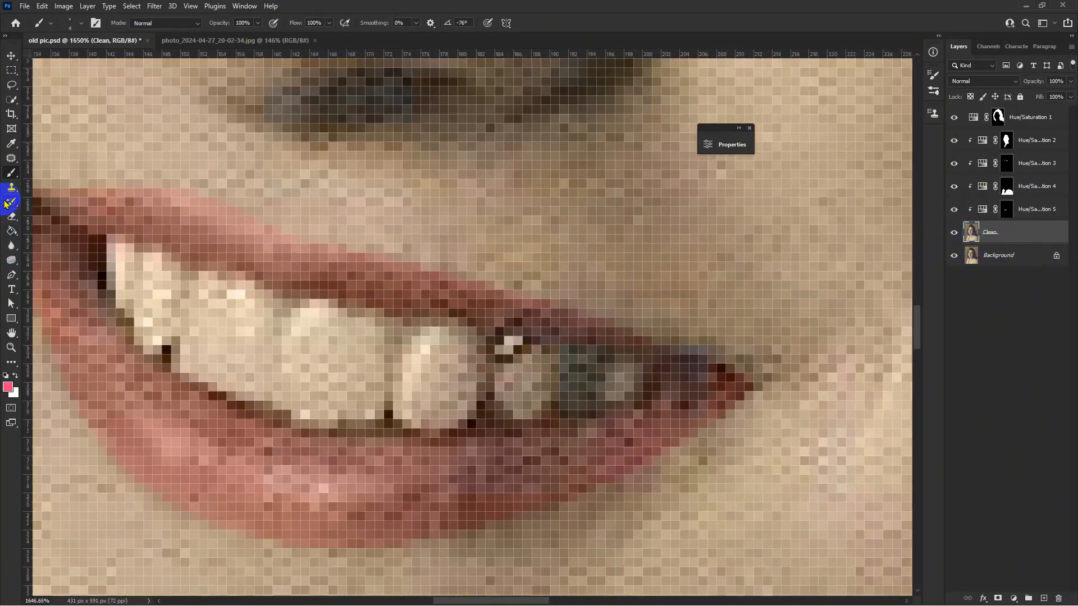
{"action": "left_click_drag", "start_coordinate": [12, 186], "coordinate": [44, 192]}
{"action": "left_click", "coordinate": [45, 191]}
{"action": "scroll", "coordinate": [455, 369], "scroll_direction": "up", "scroll_amount": 3}
{"action": "left_click_drag", "start_coordinate": [479, 356], "coordinate": [242, 355]}
{"action": "scroll", "coordinate": [416, 343], "scroll_direction": "down", "scroll_amount": 3}
{"action": "left_click_drag", "start_coordinate": [422, 344], "coordinate": [374, 374]}
{"action": "scroll", "coordinate": [438, 390], "scroll_direction": "up", "scroll_amount": 3}
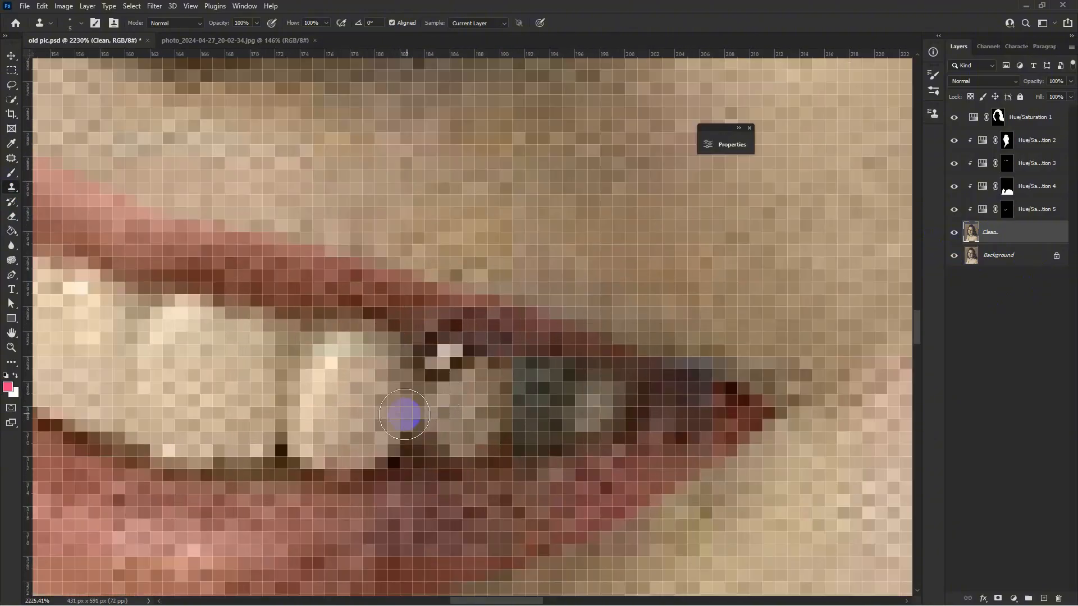
{"action": "left_click_drag", "start_coordinate": [374, 417], "coordinate": [396, 422]}
{"action": "scroll", "coordinate": [397, 417], "scroll_direction": "down", "scroll_amount": 3}
{"action": "left_click", "coordinate": [365, 395], "text": "alt"}
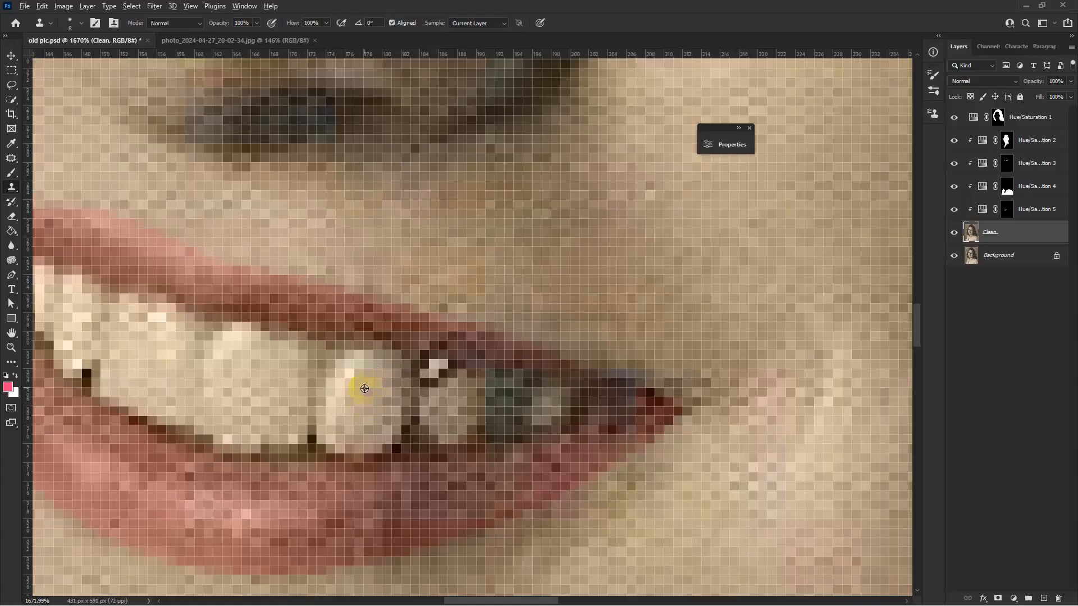
{"action": "left_click", "coordinate": [447, 383]}
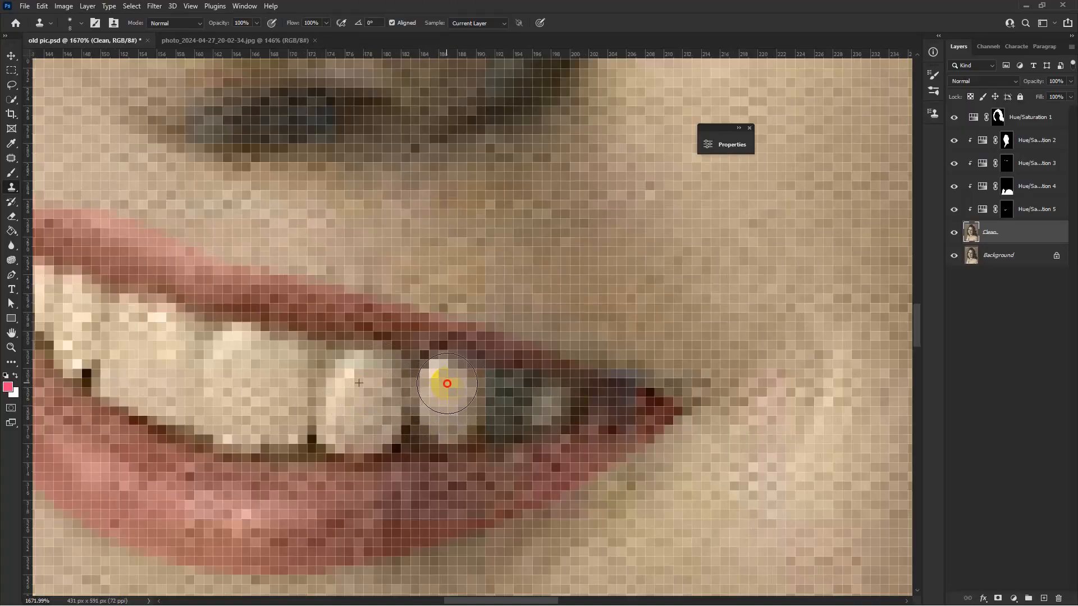
{"action": "left_click", "coordinate": [447, 390]}
{"action": "left_click", "coordinate": [444, 407]}
{"action": "left_click", "coordinate": [443, 387]}
{"action": "left_click", "coordinate": [426, 375]}
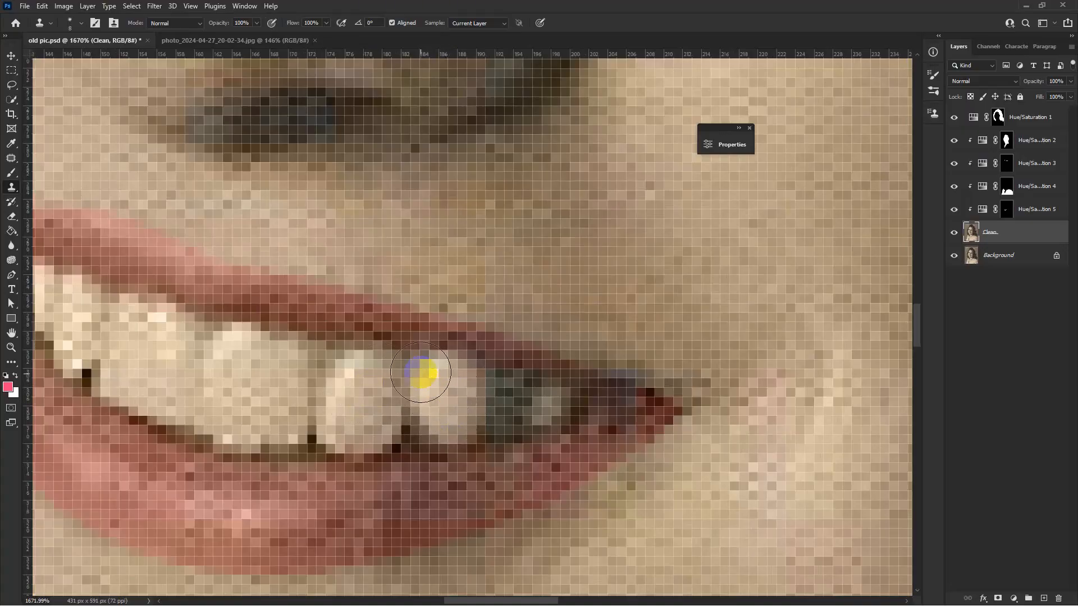
Clone clean upper-lip texture over the damaged lip edge above the rebuilt tooth.
{"action": "left_click_drag", "start_coordinate": [415, 348], "coordinate": [395, 346]}
{"action": "left_click", "coordinate": [395, 345], "text": "alt"}
{"action": "key", "text": "]"}
{"action": "left_click", "coordinate": [375, 338]}
{"action": "left_click", "coordinate": [380, 317]}
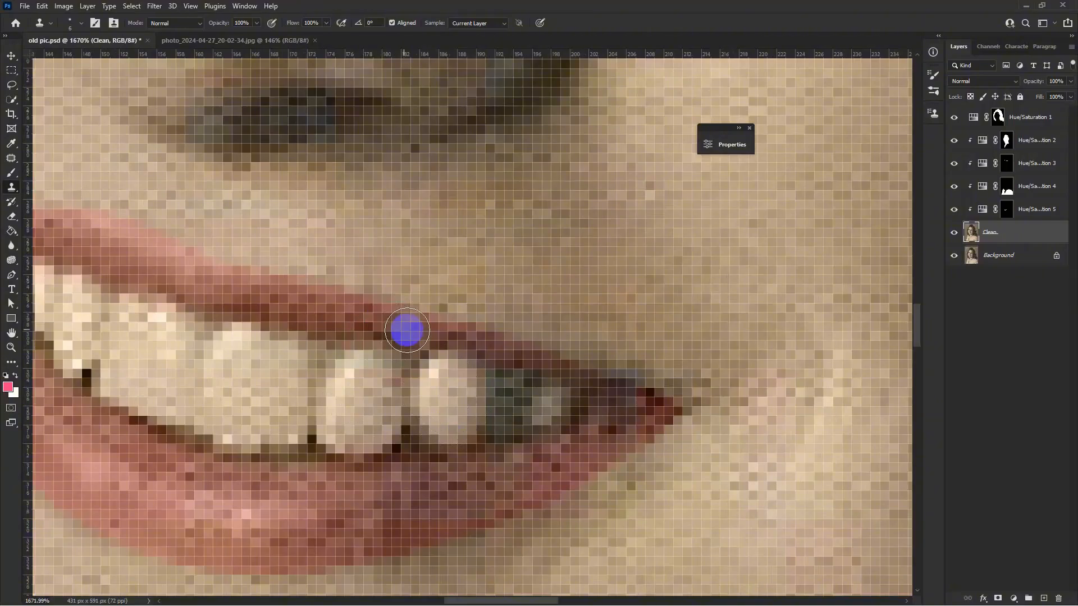
{"action": "scroll", "coordinate": [359, 323], "scroll_direction": "down", "scroll_amount": 3}
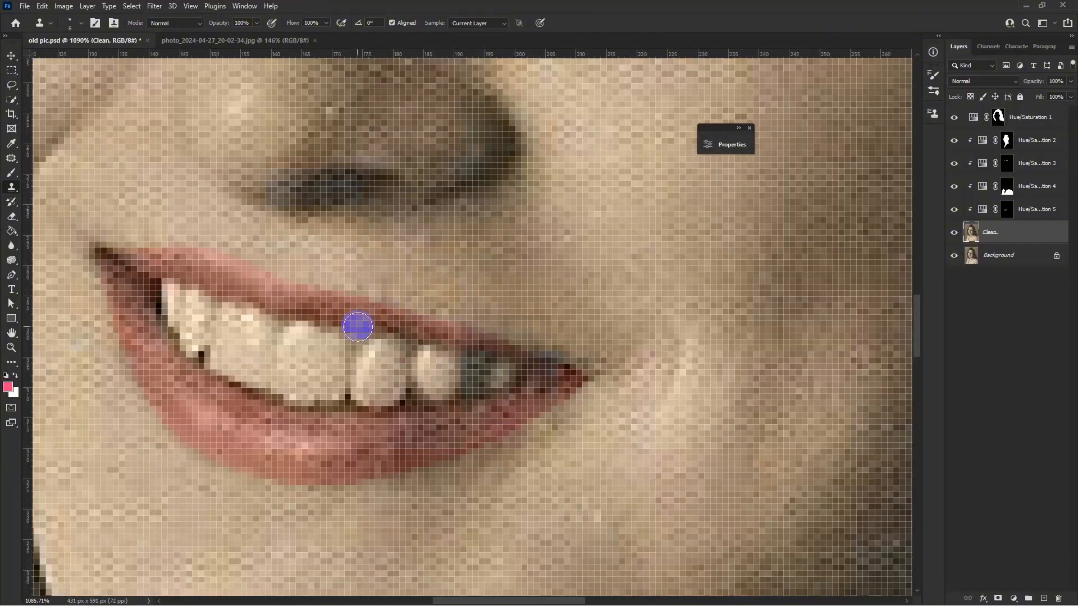
{"action": "left_click_drag", "start_coordinate": [353, 321], "coordinate": [321, 345]}
Clone the rebuilt tooth over the dark area beside it to form the last tooth, undoing the stray final stamp.
{"action": "scroll", "coordinate": [481, 380], "scroll_direction": "up", "scroll_amount": 2}
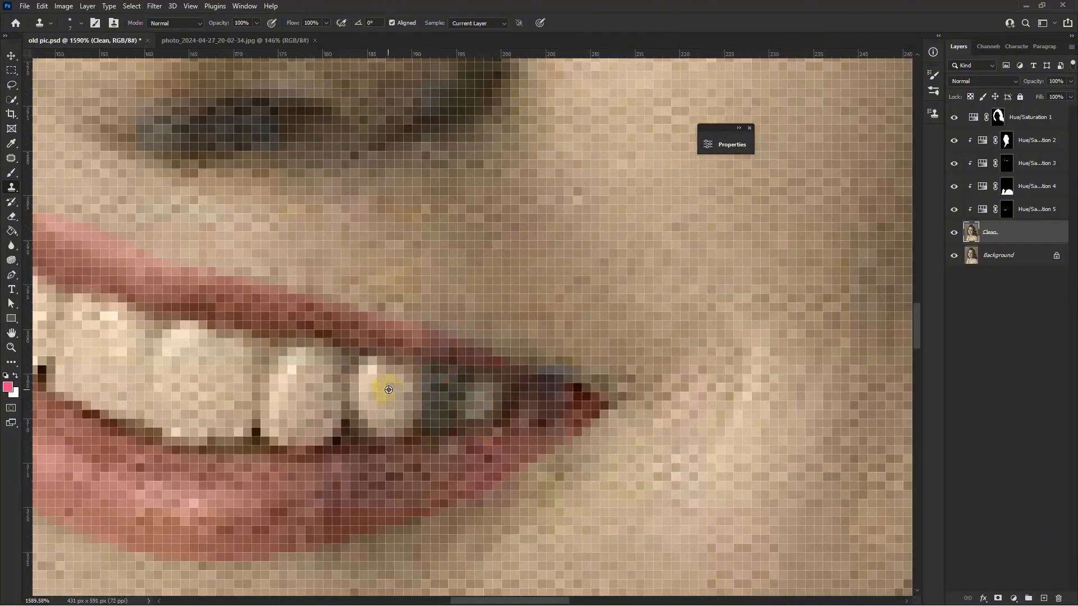
{"action": "left_click", "coordinate": [385, 393], "text": "alt"}
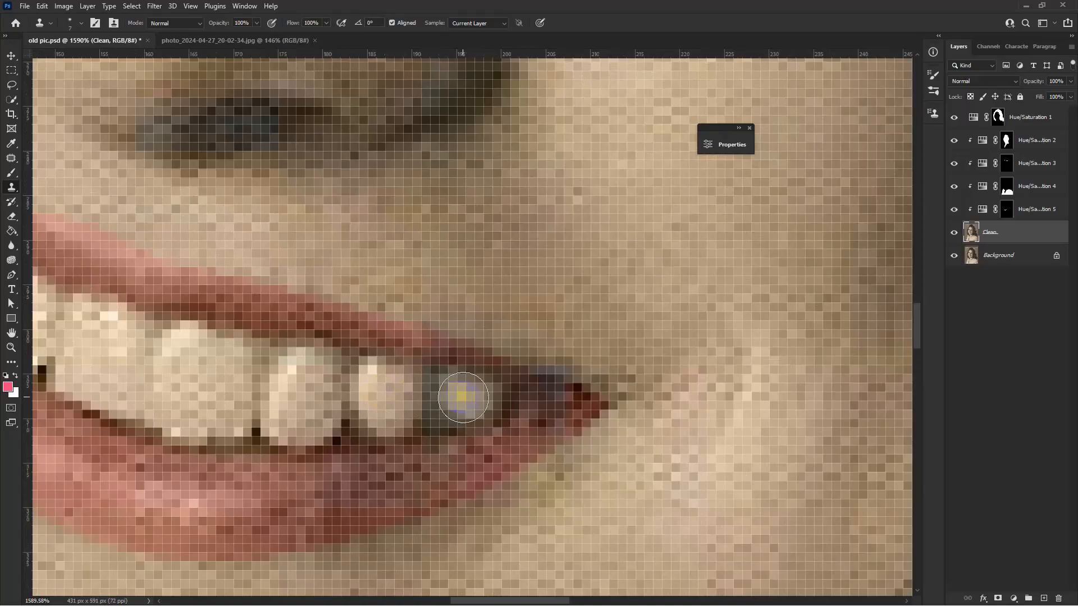
{"action": "left_click", "coordinate": [462, 397]}
{"action": "left_click", "coordinate": [472, 404]}
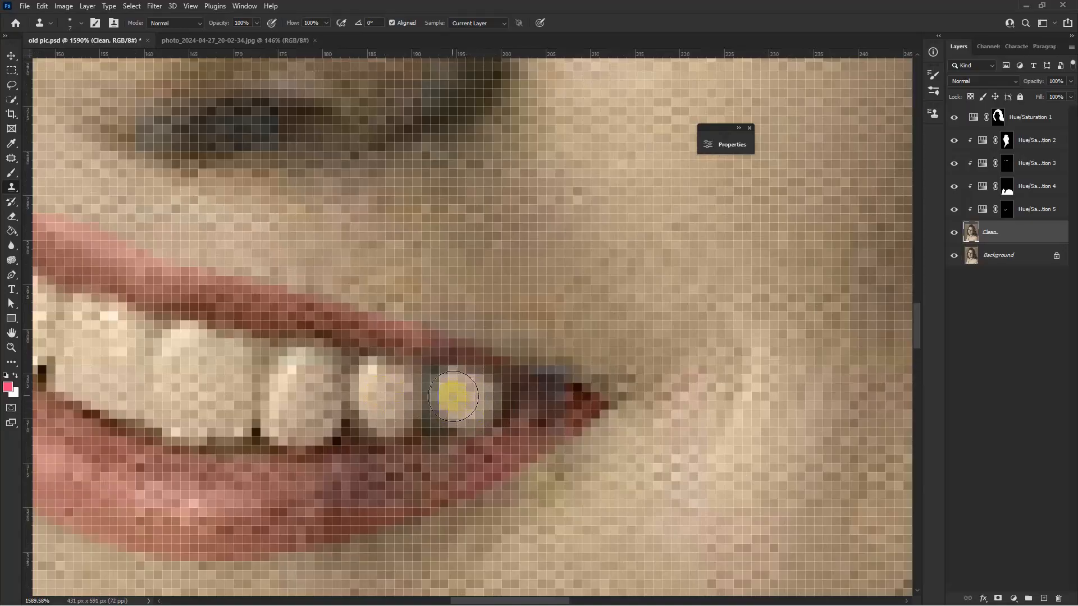
{"action": "left_click", "coordinate": [436, 419]}
{"action": "left_click", "coordinate": [520, 382]}
{"action": "key", "text": "ctrl+z"}
Repair the upper lip edge above the last tooth and the dark mouth corner by cloning nearby lip texture.
{"action": "right_click", "coordinate": [463, 373], "text": "alt"}
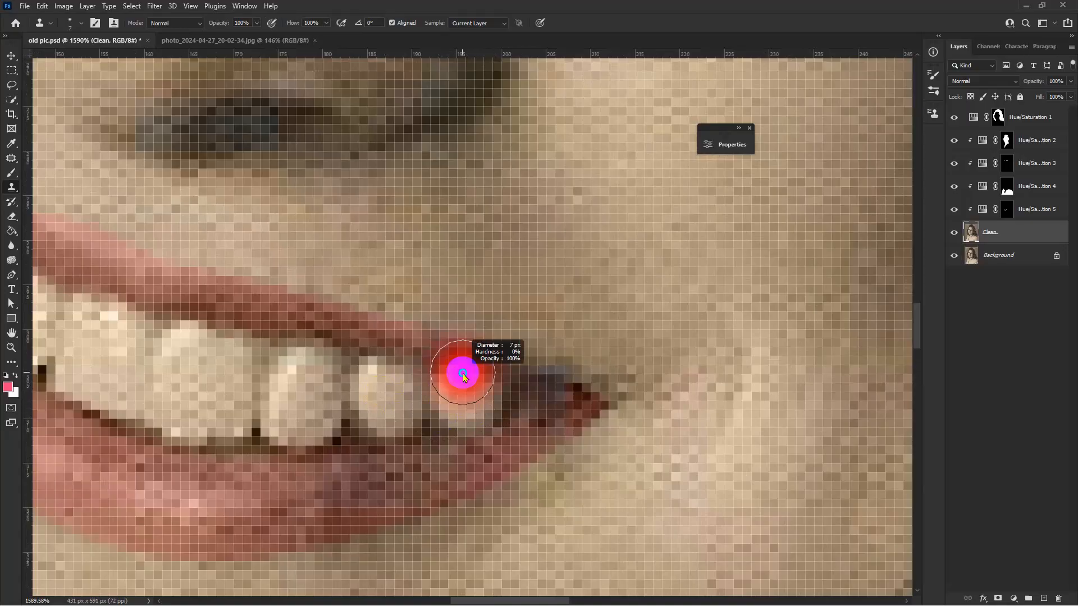
{"action": "left_click", "coordinate": [409, 342], "text": "alt"}
{"action": "left_click_drag", "start_coordinate": [438, 356], "coordinate": [481, 361]}
{"action": "scroll", "coordinate": [495, 359], "scroll_direction": "down", "scroll_amount": 1}
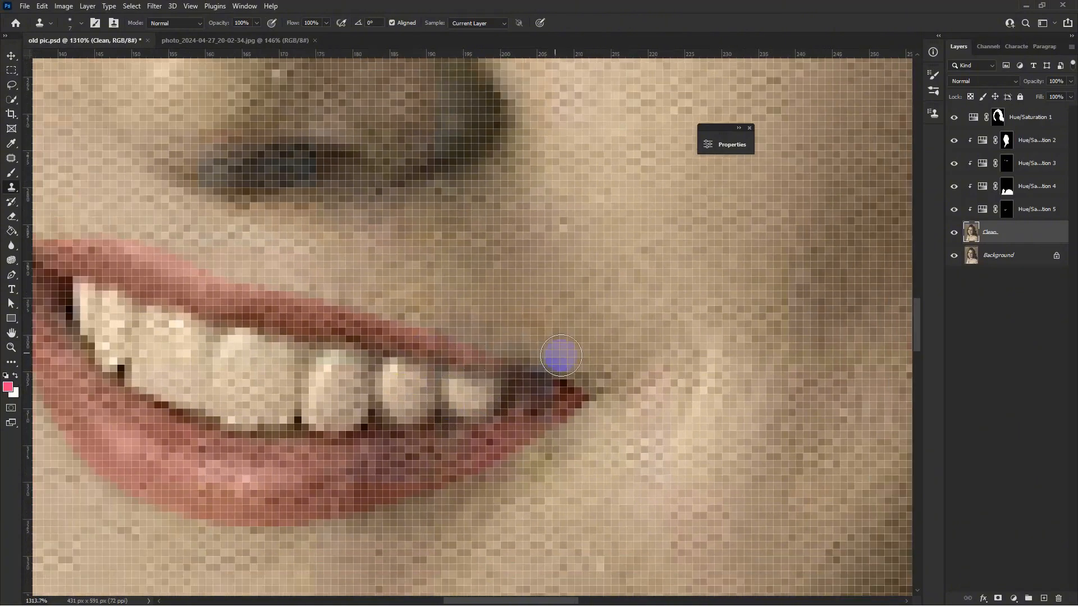
{"action": "left_click", "coordinate": [513, 422], "text": "alt"}
{"action": "mouse_move", "coordinate": [552, 406]}
{"action": "left_mouse_down"}
{"action": "mouse_move", "coordinate": [530, 413]}
{"action": "mouse_move", "coordinate": [549, 405]}
{"action": "mouse_move", "coordinate": [511, 374]}
{"action": "mouse_move", "coordinate": [551, 387]}
{"action": "mouse_move", "coordinate": [505, 369]}
{"action": "left_mouse_up"}
{"action": "left_click", "coordinate": [511, 376], "text": "alt"}
{"action": "left_click", "coordinate": [533, 382]}
{"action": "scroll", "coordinate": [483, 365], "scroll_direction": "down", "scroll_amount": 2}
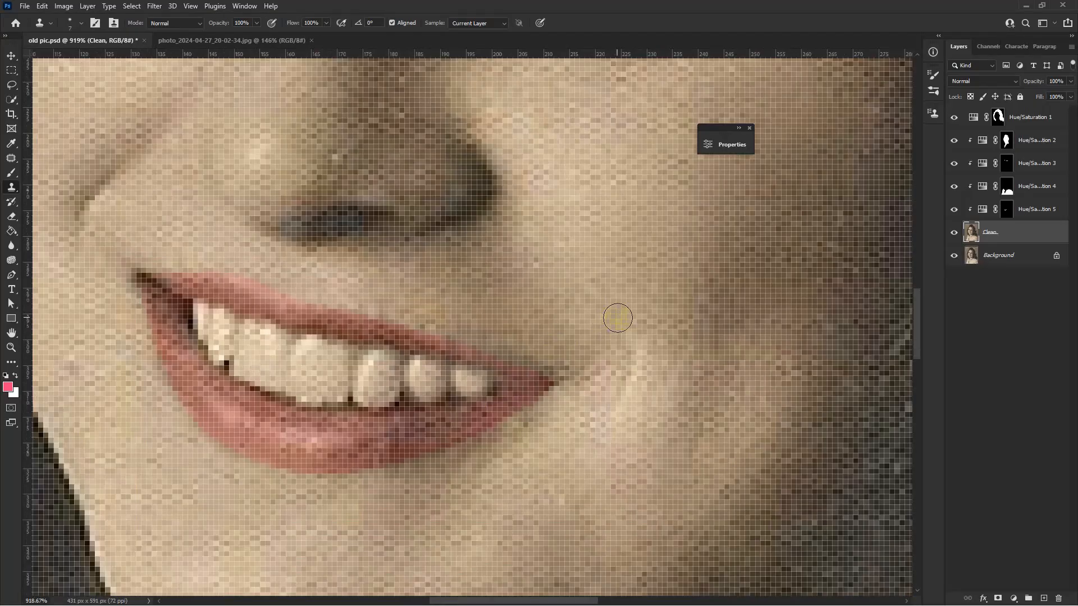
Compare the portrait with the Clean layer hidden and shown, and inspect the repaired smile.
{"action": "scroll", "coordinate": [618, 318], "scroll_direction": "down", "scroll_amount": 6}
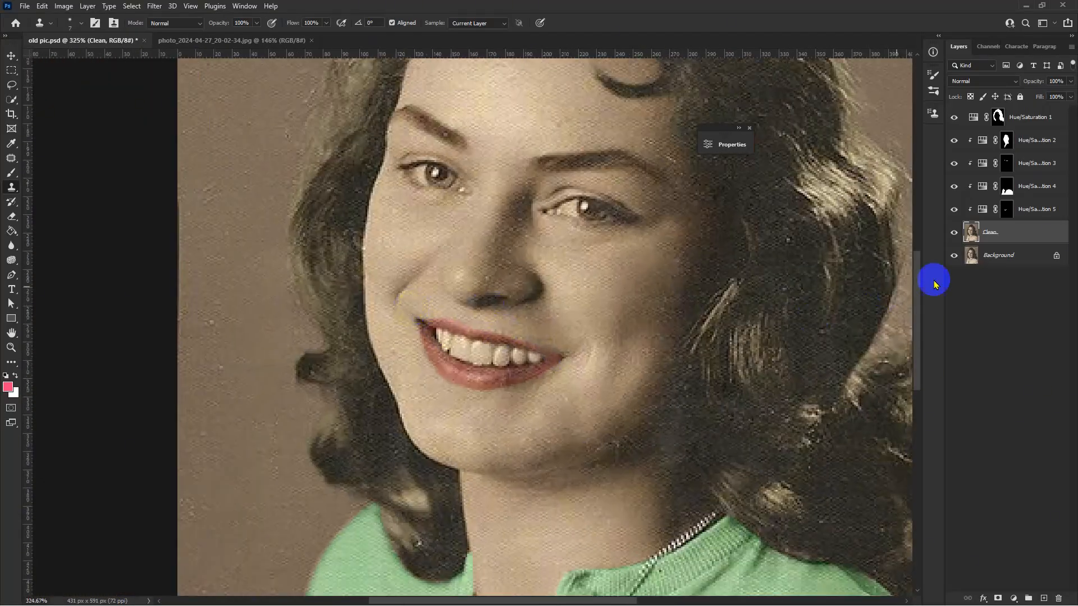
{"action": "left_click", "coordinate": [953, 233]}
{"action": "left_click", "coordinate": [954, 233]}
{"action": "left_click", "coordinate": [954, 232]}
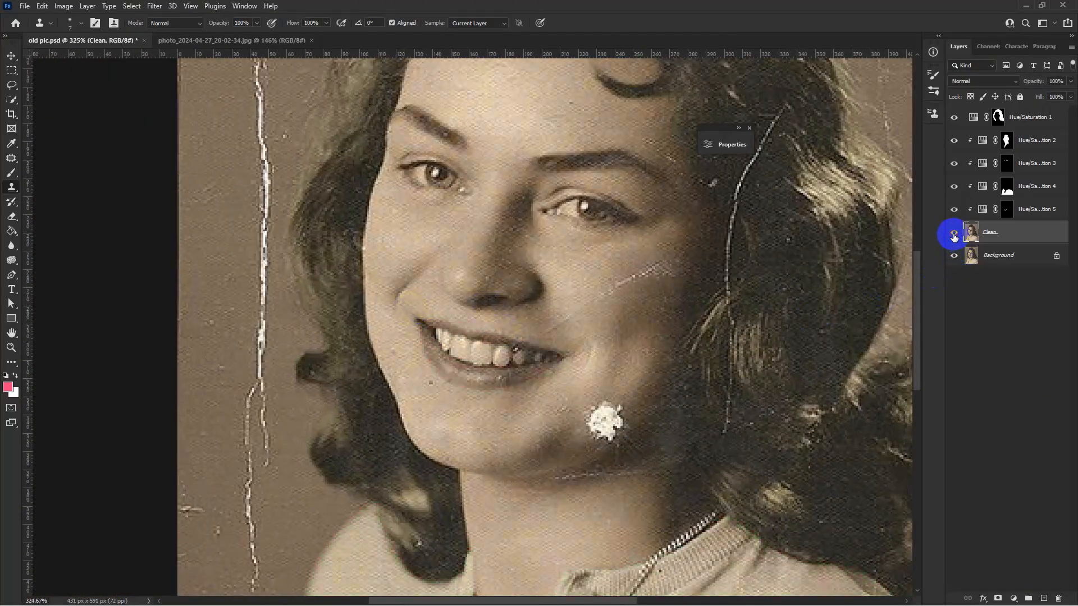
{"action": "left_click", "coordinate": [954, 232]}
{"action": "left_click", "coordinate": [954, 232]}
{"action": "left_click", "coordinate": [954, 232]}
{"action": "scroll", "coordinate": [710, 356], "scroll_direction": "up", "scroll_amount": 2}
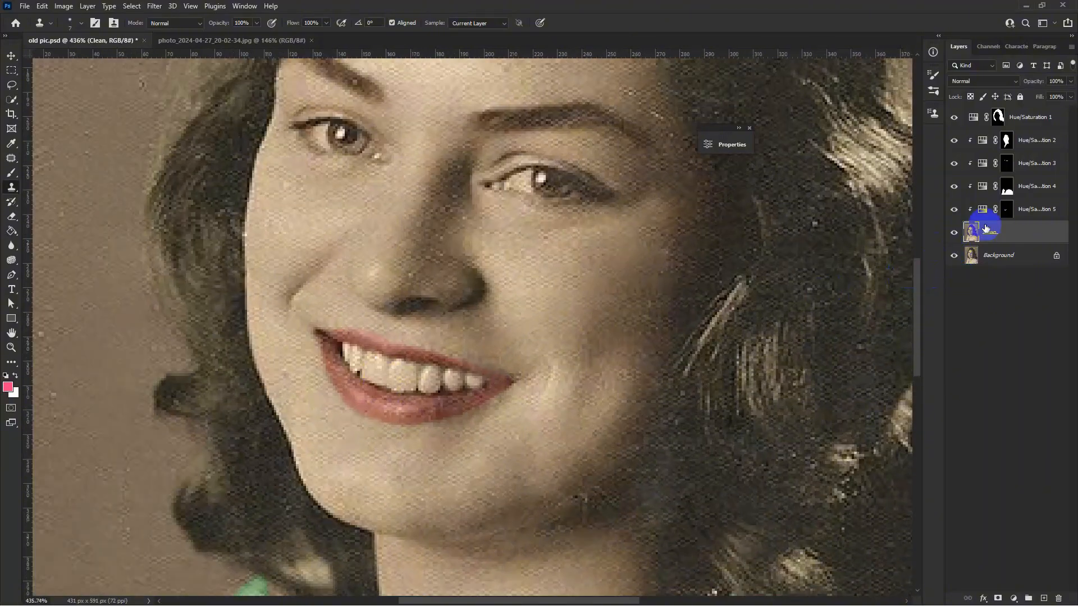
{"action": "scroll", "coordinate": [281, 340], "scroll_direction": "up", "scroll_amount": 1}
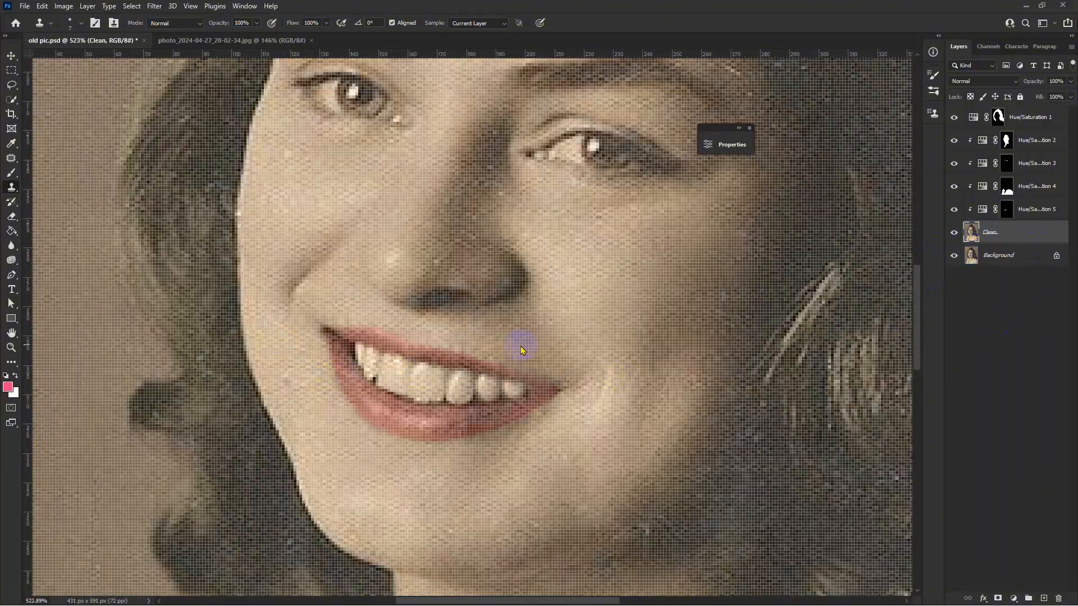
{"action": "scroll", "coordinate": [517, 344], "scroll_direction": "down", "scroll_amount": 2}
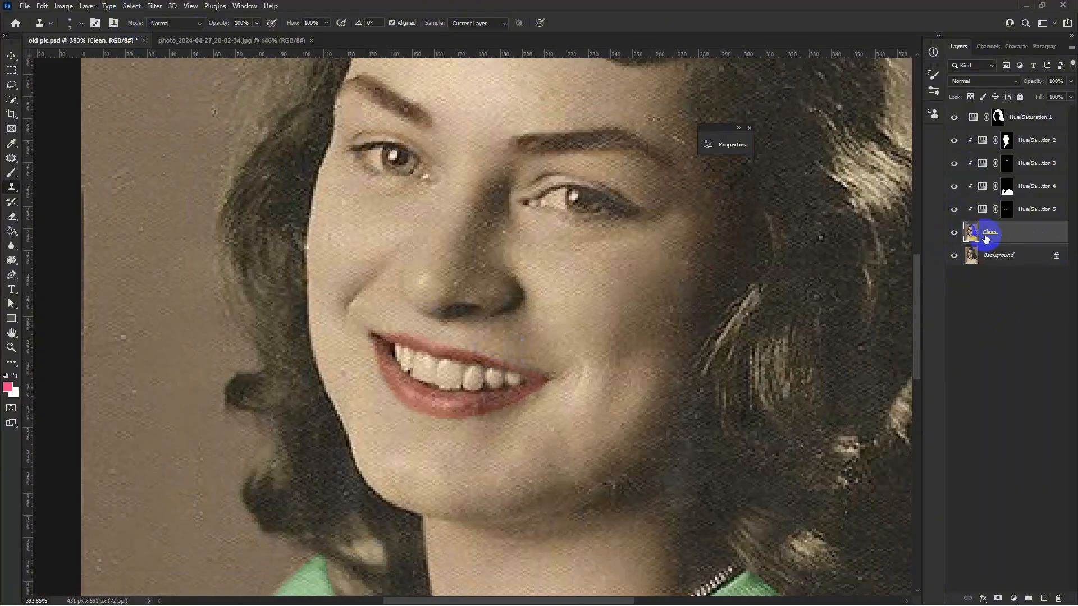
Load the saved "teeth" channel as a new selection.
{"action": "left_click", "coordinate": [130, 6]}
{"action": "left_click", "coordinate": [148, 262]}
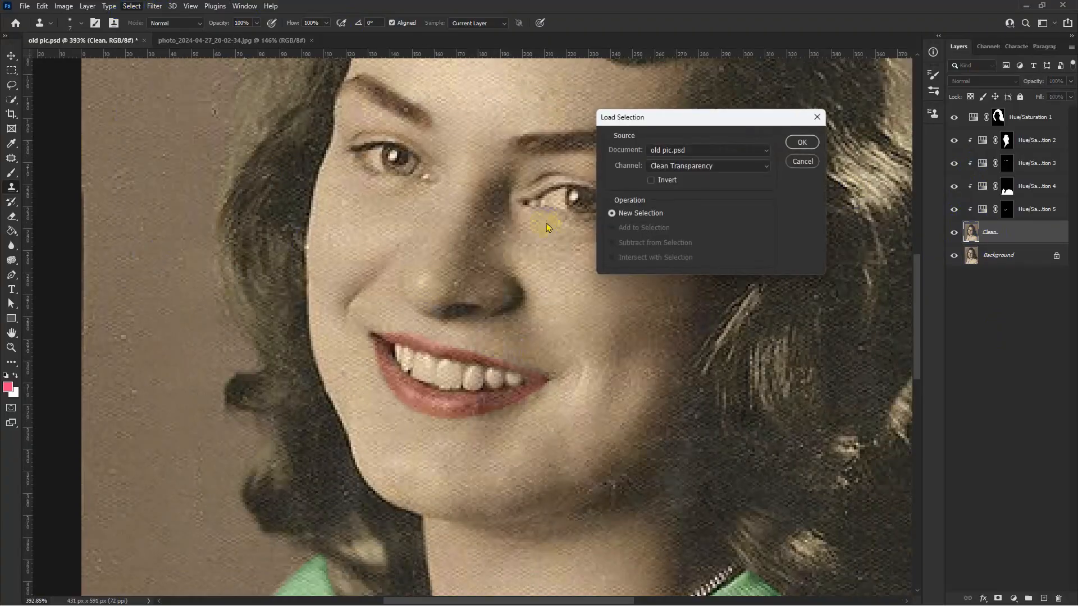
{"action": "left_click", "coordinate": [700, 167]}
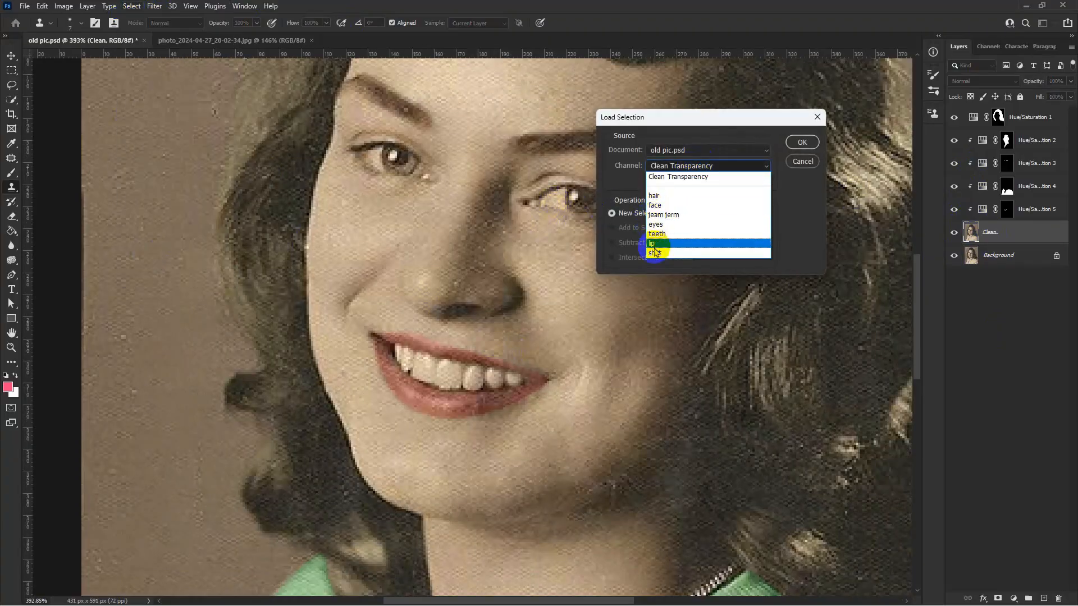
{"action": "left_click", "coordinate": [658, 233]}
{"action": "left_click", "coordinate": [801, 142]}
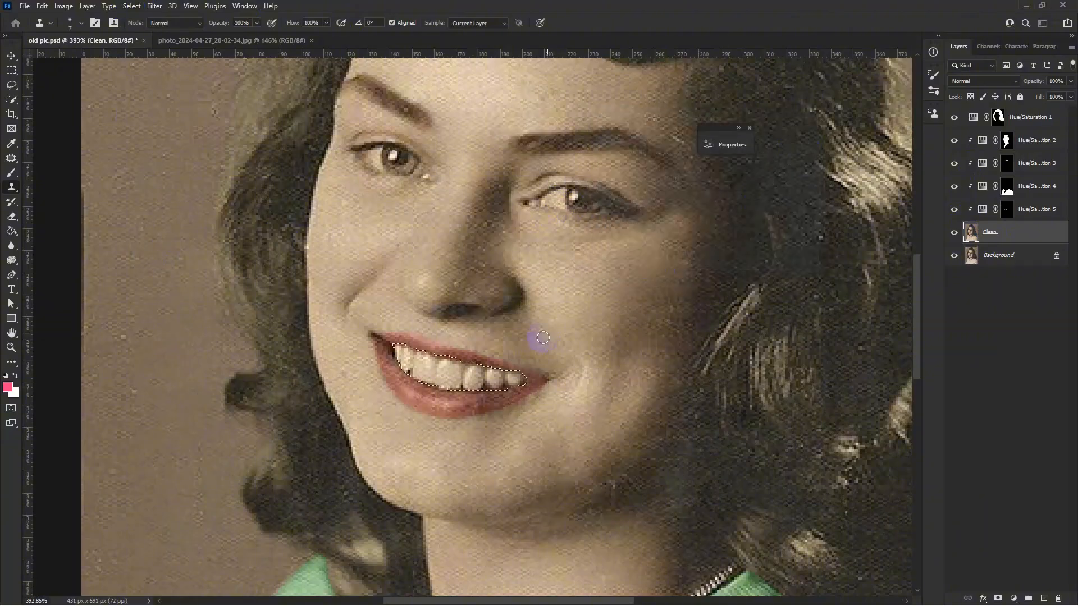
Add a clipped Exposure layer for the teeth selection with exposure +0.33 and gamma correction 1.07.
{"action": "left_click", "coordinate": [1014, 598]}
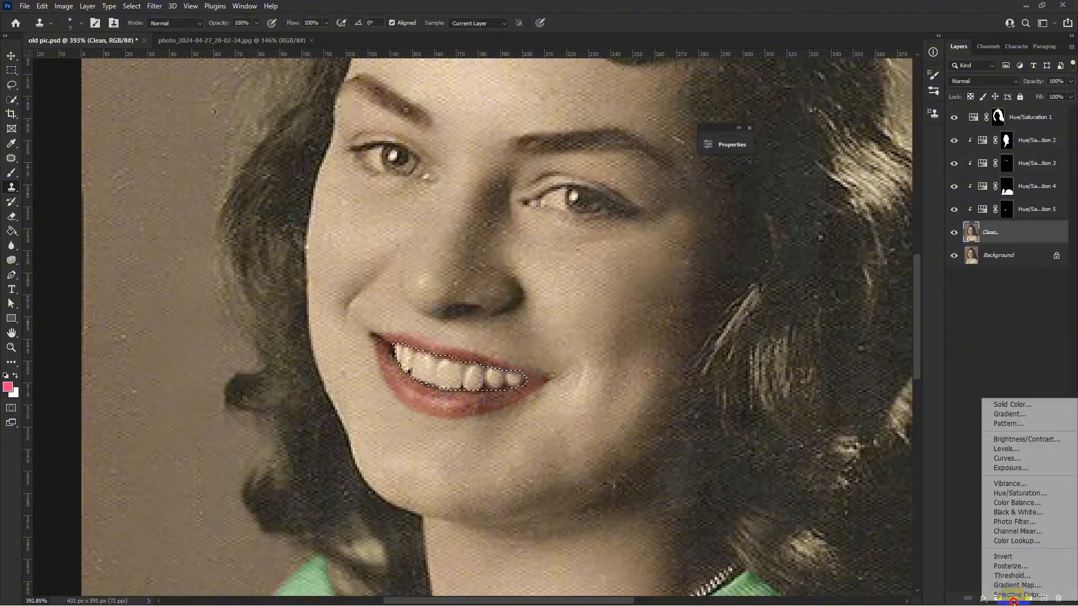
{"action": "left_click", "coordinate": [1004, 470]}
{"action": "left_click_drag", "start_coordinate": [615, 203], "coordinate": [619, 208]}
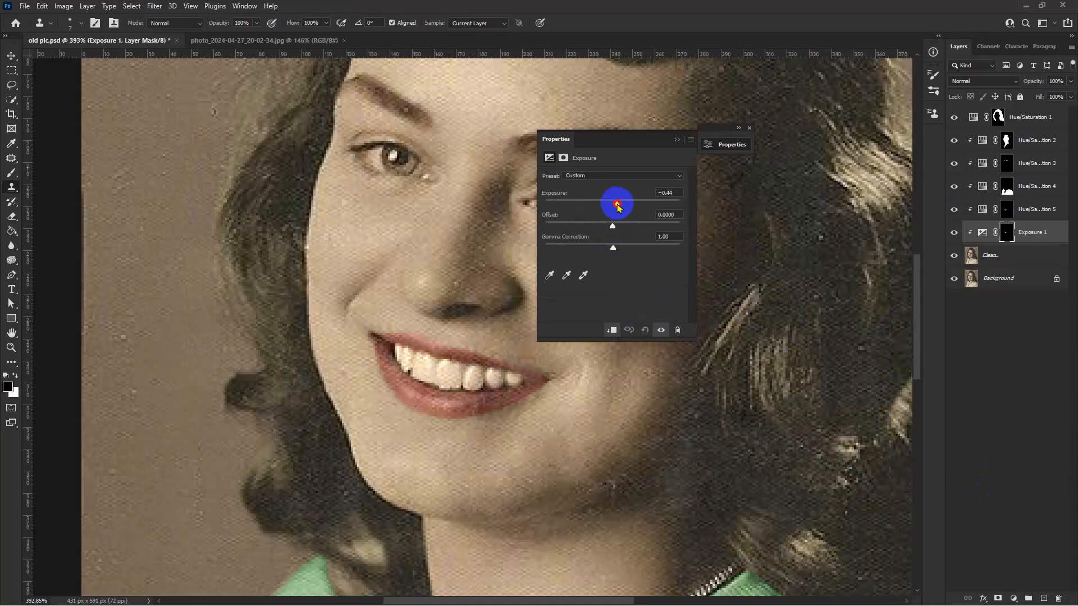
{"action": "left_click_drag", "start_coordinate": [614, 247], "coordinate": [621, 252]}
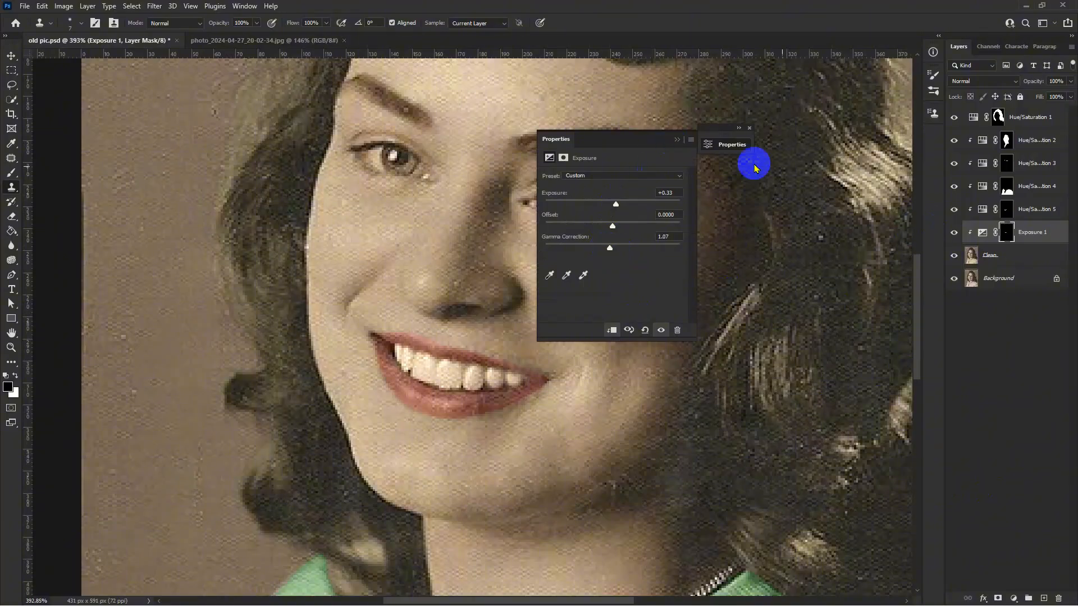
Compare the teeth with the Exposure 1 layer hidden and shown, and inspect the portrait as a whole.
{"action": "left_click", "coordinate": [677, 140]}
{"action": "left_click", "coordinate": [952, 233]}
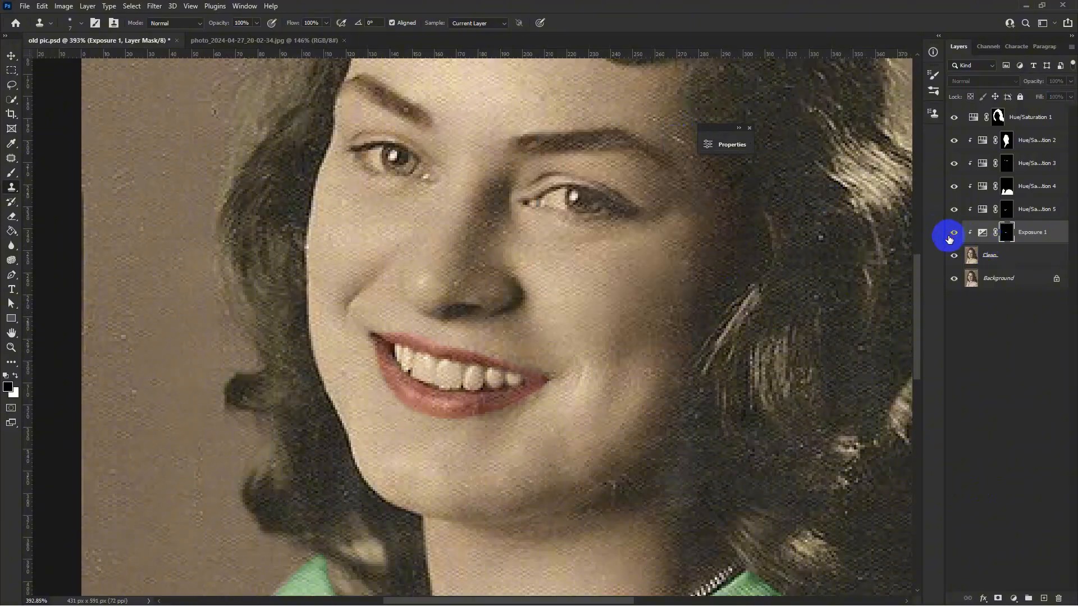
{"action": "left_click", "coordinate": [953, 233]}
{"action": "left_click", "coordinate": [952, 233]}
{"action": "left_click", "coordinate": [953, 233]}
{"action": "left_click_drag", "start_coordinate": [570, 367], "coordinate": [465, 310]}
{"action": "scroll", "coordinate": [466, 309], "scroll_direction": "down", "scroll_amount": 3}
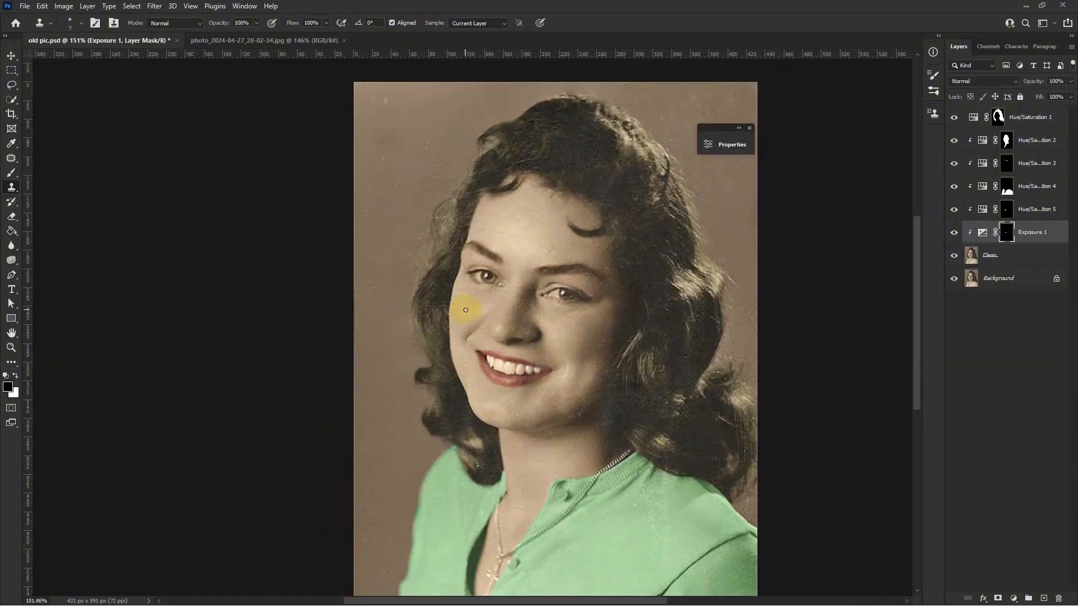
{"action": "scroll", "coordinate": [477, 298], "scroll_direction": "up", "scroll_amount": 1}
{"action": "mouse_move", "coordinate": [478, 383]}
{"action": "left_mouse_down"}
{"action": "mouse_move", "coordinate": [521, 335]}
{"action": "mouse_move", "coordinate": [474, 378]}
{"action": "left_mouse_up"}
{"action": "scroll", "coordinate": [583, 264], "scroll_direction": "up", "scroll_amount": 1}
Load the saved "eyes" channel as a new selection with the Clean layer active.
{"action": "left_click", "coordinate": [1018, 261]}
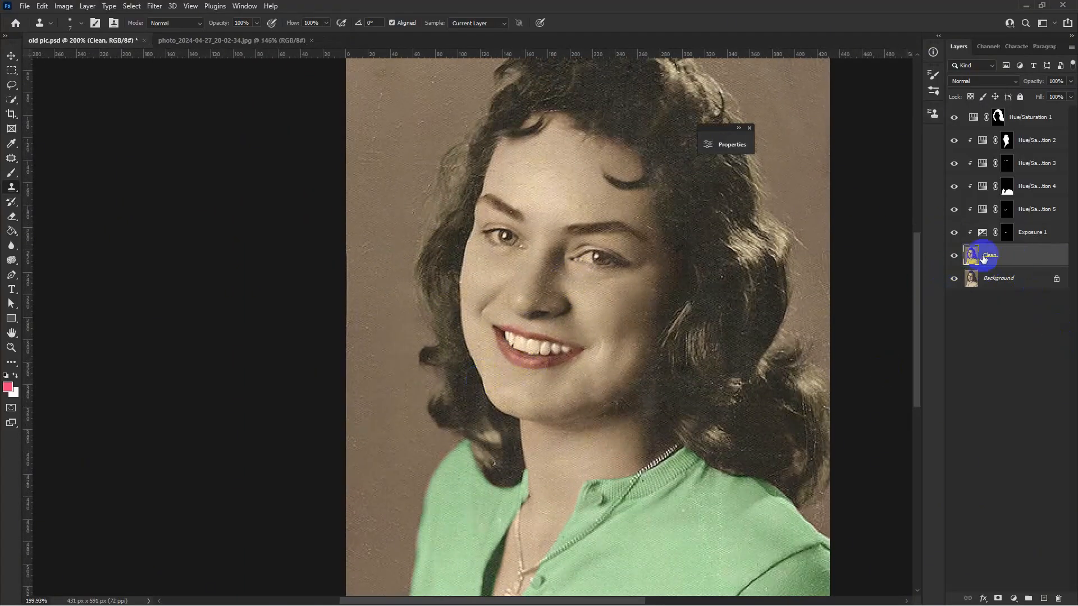
{"action": "left_click", "coordinate": [132, 6]}
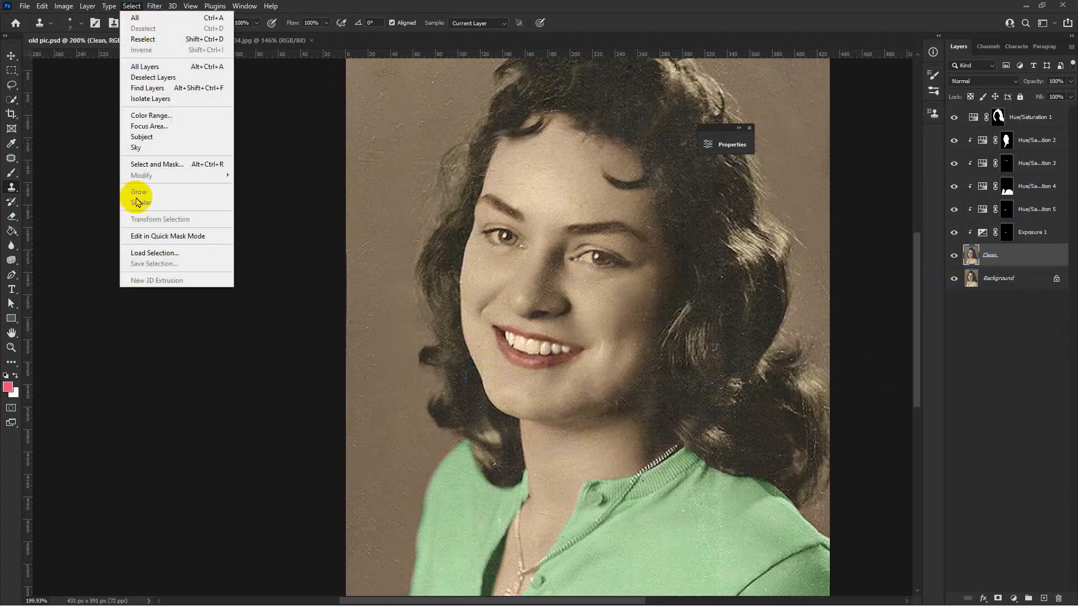
{"action": "left_click", "coordinate": [149, 263]}
{"action": "left_click", "coordinate": [730, 165]}
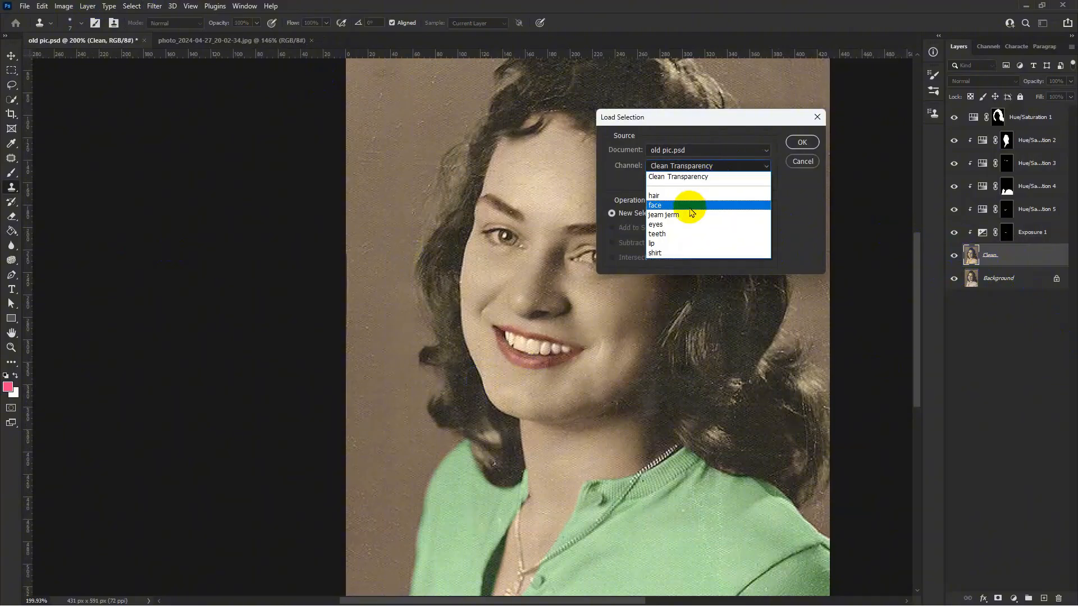
{"action": "left_click", "coordinate": [662, 226]}
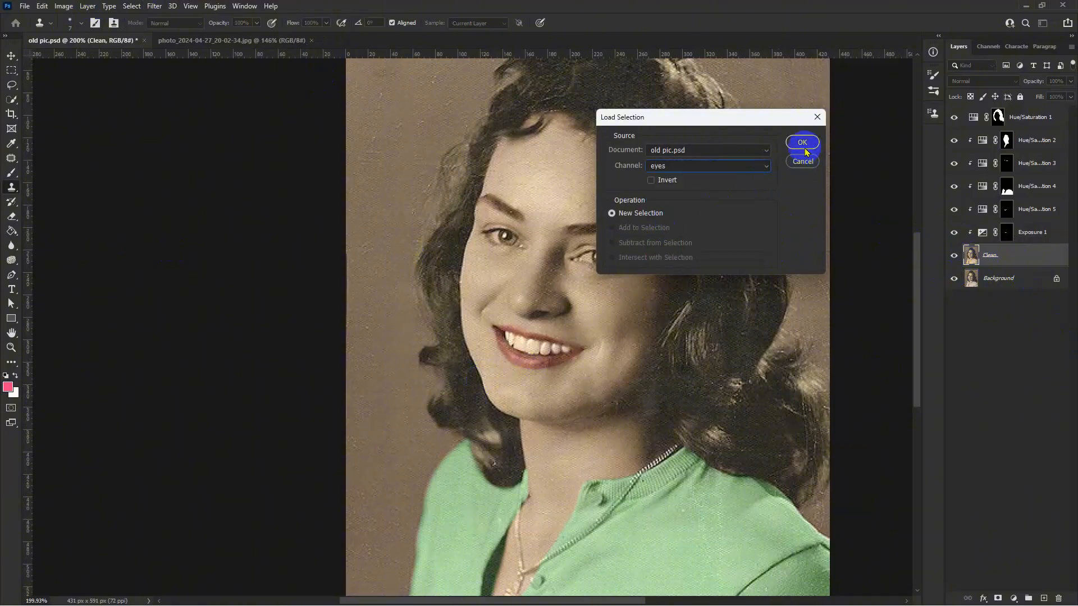
{"action": "left_click", "coordinate": [801, 143]}
{"action": "scroll", "coordinate": [640, 243], "scroll_direction": "up", "scroll_amount": 5}
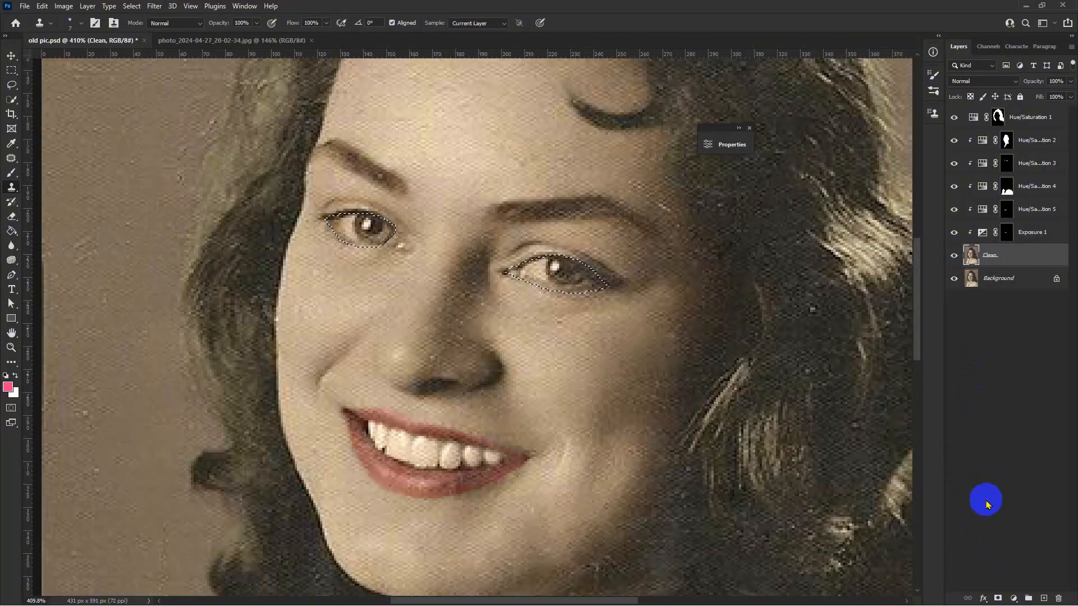
Add a clipped Hue/Saturation layer for the eyes selection with saturation +11.
{"action": "left_click", "coordinate": [1012, 597]}
{"action": "left_click", "coordinate": [1022, 489]}
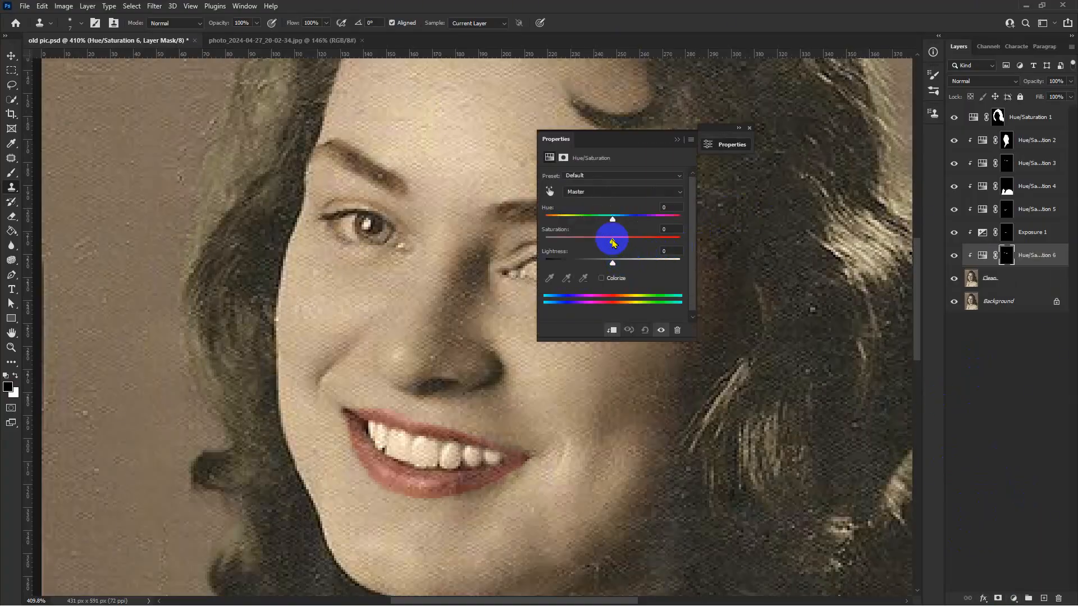
{"action": "left_click_drag", "start_coordinate": [626, 239], "coordinate": [628, 239]}
{"action": "left_click_drag", "start_coordinate": [624, 143], "coordinate": [732, 164]}
{"action": "left_click_drag", "start_coordinate": [733, 259], "coordinate": [718, 265]}
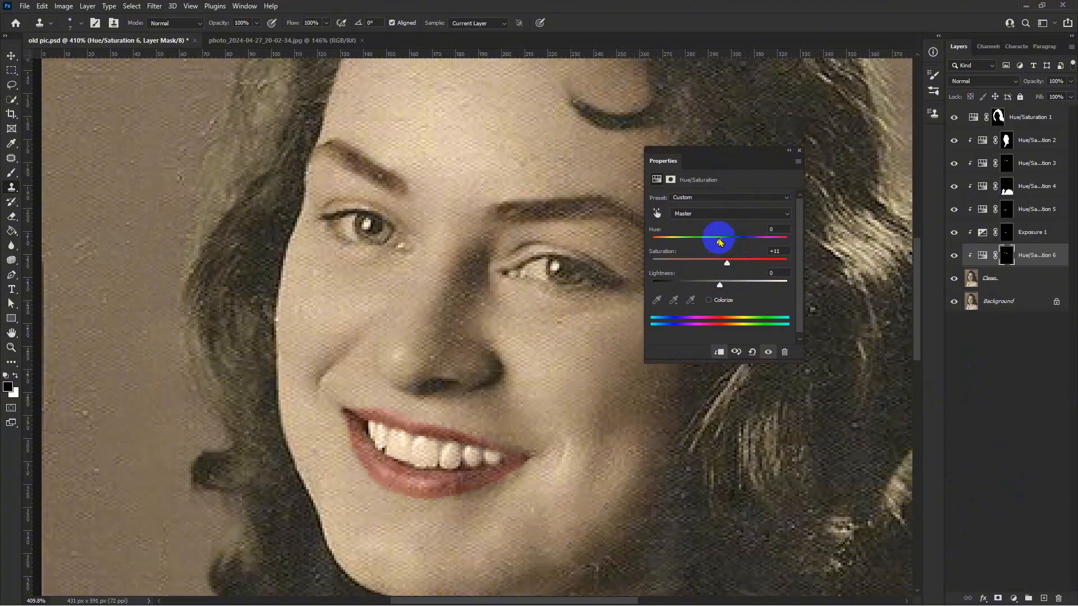
{"action": "left_click", "coordinate": [789, 150]}
Inspect the recolored eyes in the full portrait and close up.
{"action": "scroll", "coordinate": [570, 295], "scroll_direction": "down", "scroll_amount": 8}
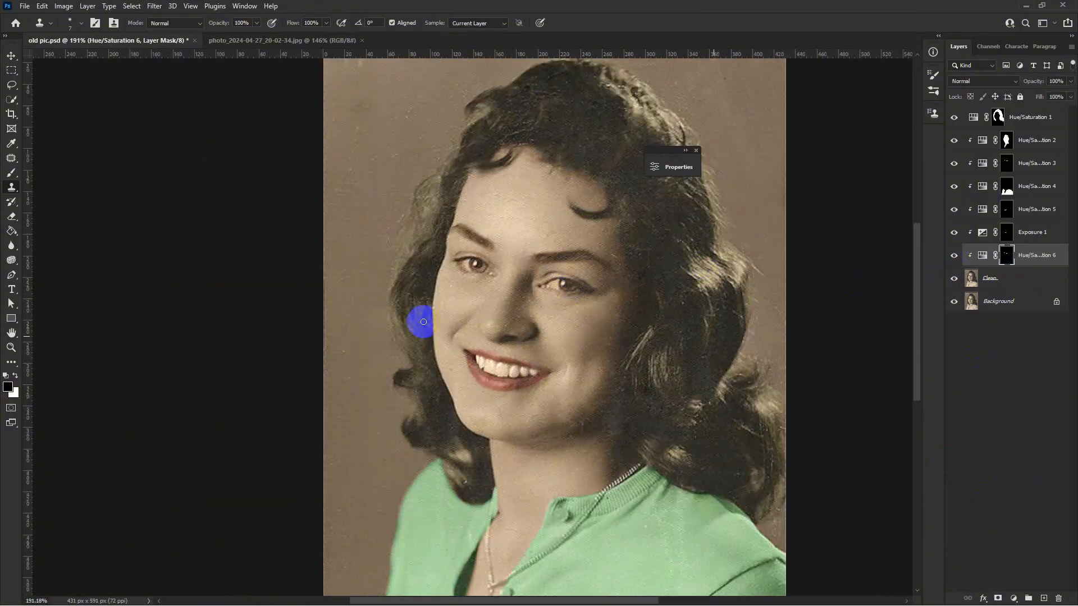
{"action": "scroll", "coordinate": [419, 320], "scroll_direction": "down", "scroll_amount": 3}
{"action": "left_click", "coordinate": [11, 55]}
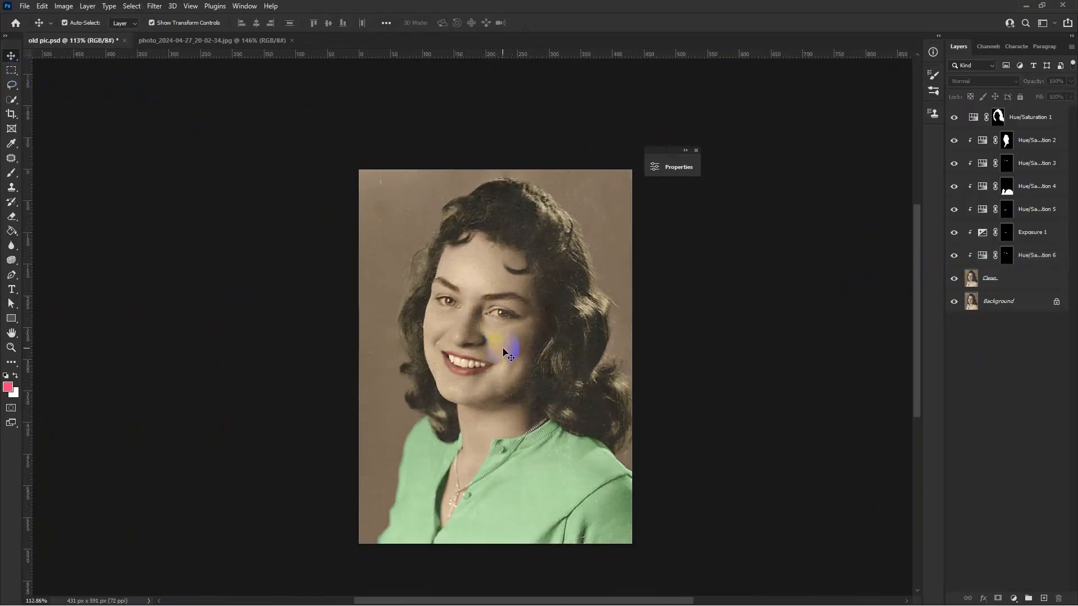
{"action": "scroll", "coordinate": [509, 355], "scroll_direction": "up", "scroll_amount": 6}
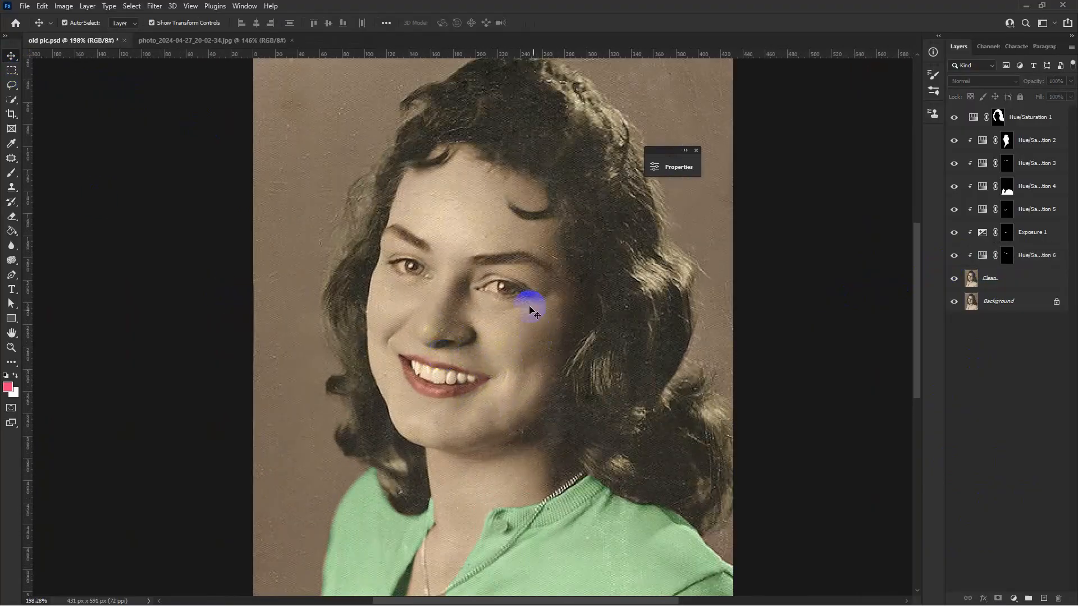
{"action": "scroll", "coordinate": [494, 320], "scroll_direction": "down", "scroll_amount": 3}
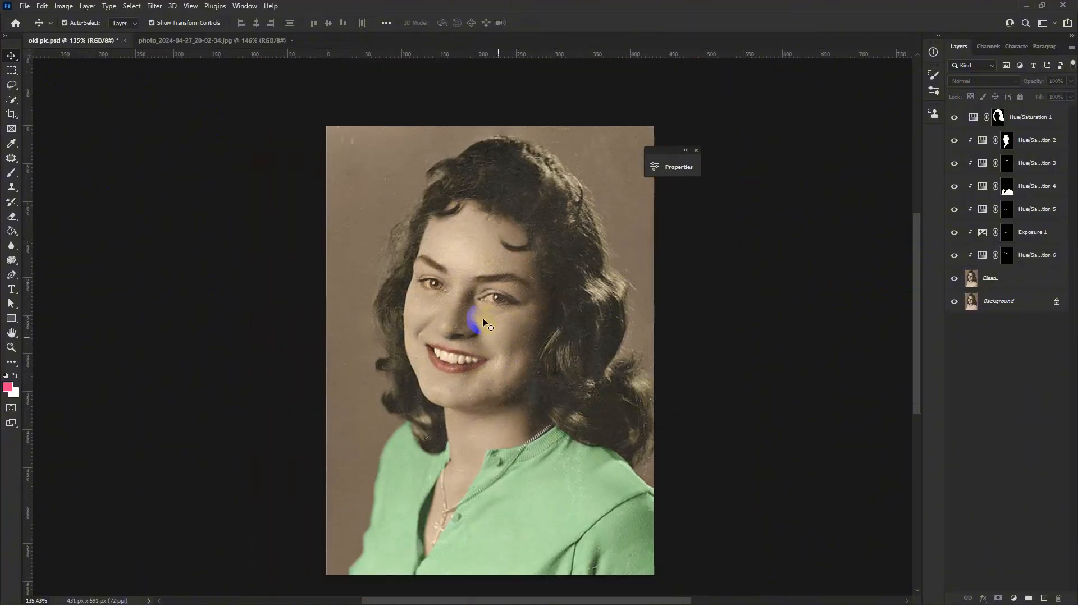
{"action": "scroll", "coordinate": [461, 293], "scroll_direction": "up", "scroll_amount": 1}
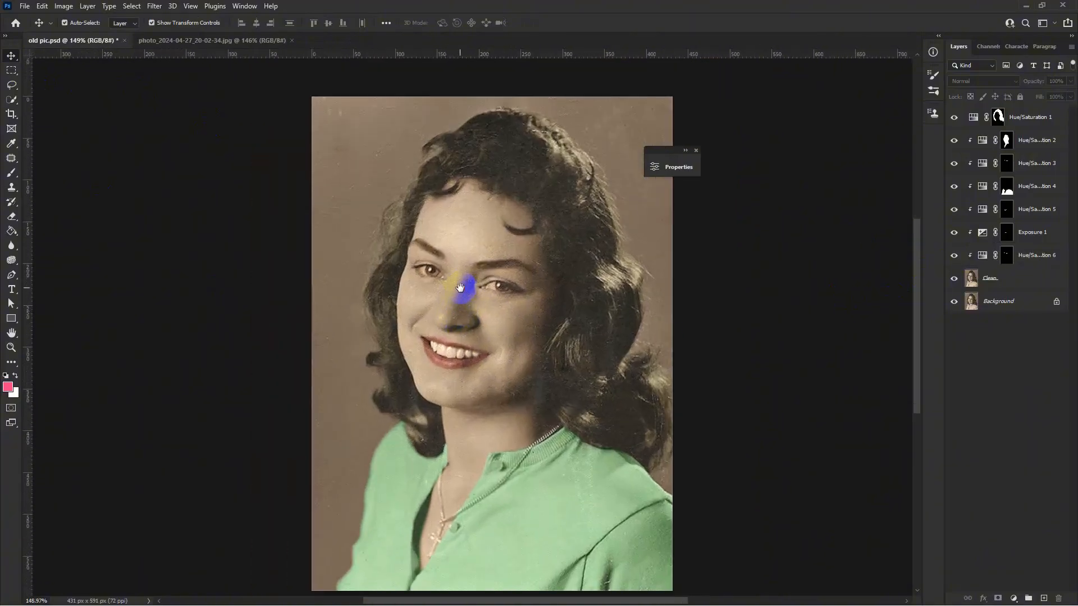
Check which area the Hue/Saturation 2 layer affects by hiding and showing it, and rename the layer Face.
{"action": "left_click", "coordinate": [1030, 230]}
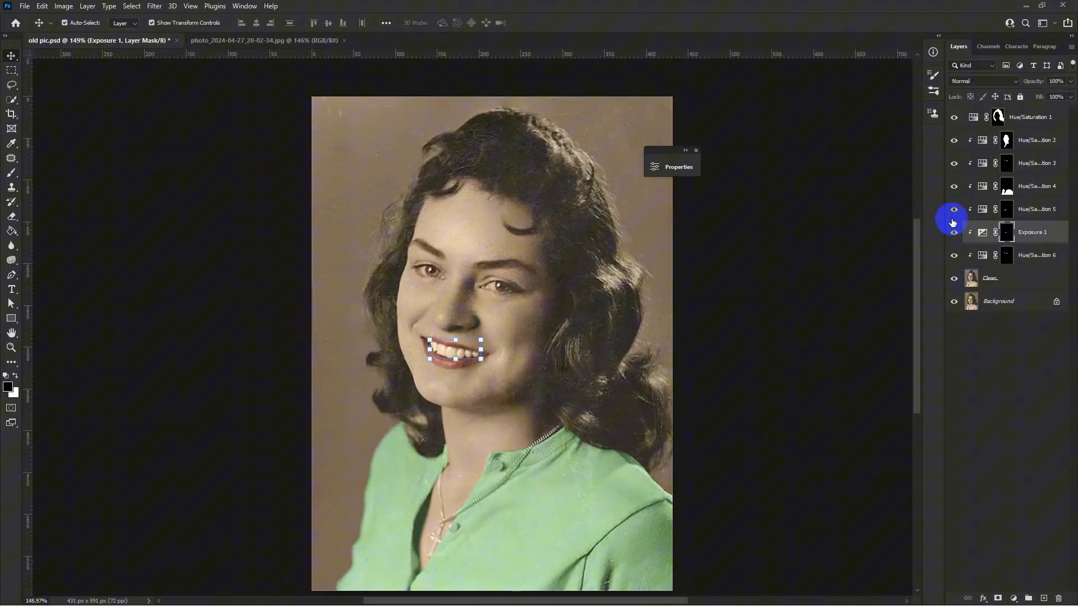
{"action": "left_click", "coordinate": [1006, 143]}
{"action": "left_click", "coordinate": [949, 140]}
{"action": "left_click", "coordinate": [947, 140]}
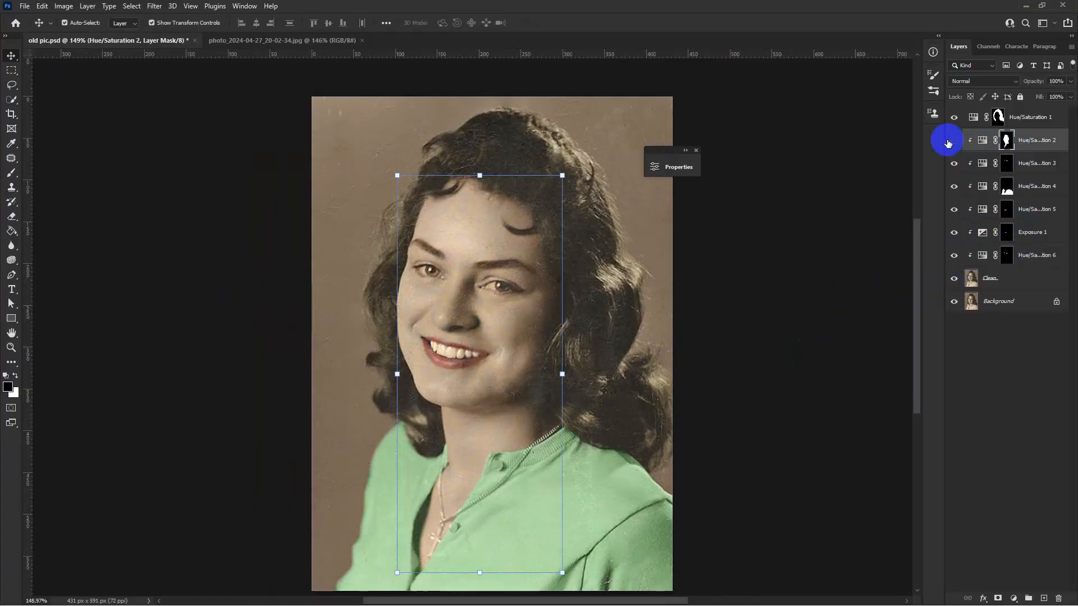
{"action": "left_click", "coordinate": [948, 140]}
{"action": "left_click", "coordinate": [953, 140]}
{"action": "double_click", "coordinate": [1031, 141]}
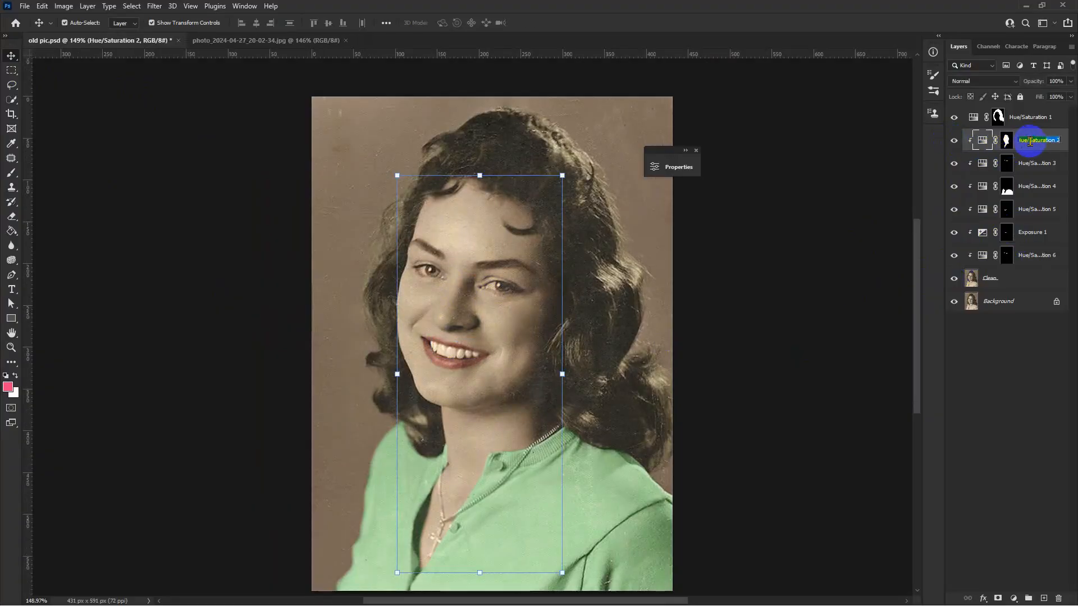
{"action": "type", "text": "Face"}
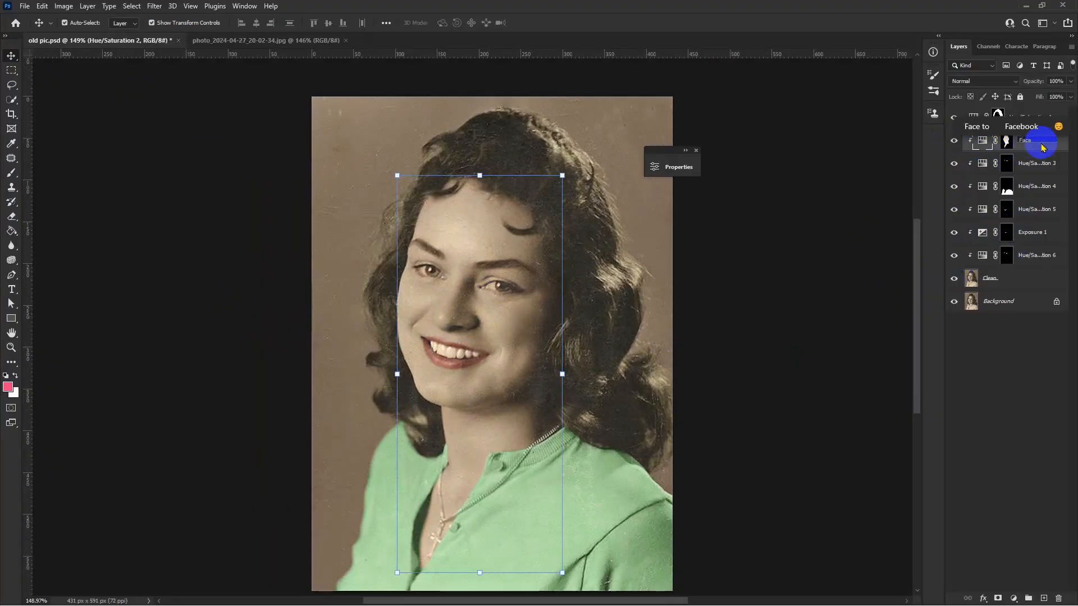
{"action": "key", "text": "Return"}
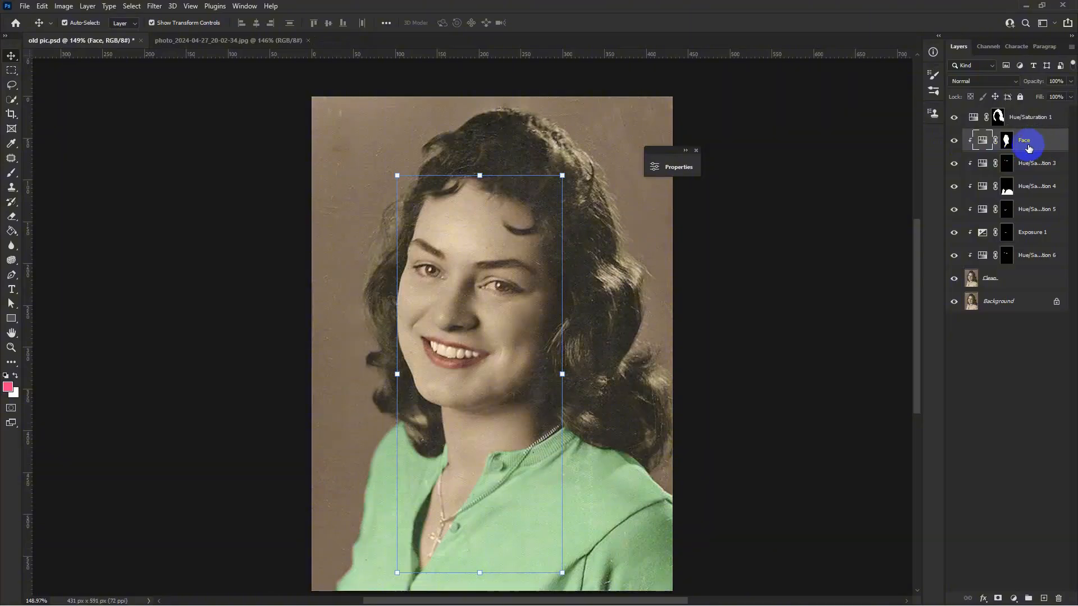
Rename the eyebrow adjustment layer, Hue/Saturation 3, as "jeam jerm".
{"action": "left_click", "coordinate": [1008, 164]}
{"action": "double_click", "coordinate": [1026, 163]}
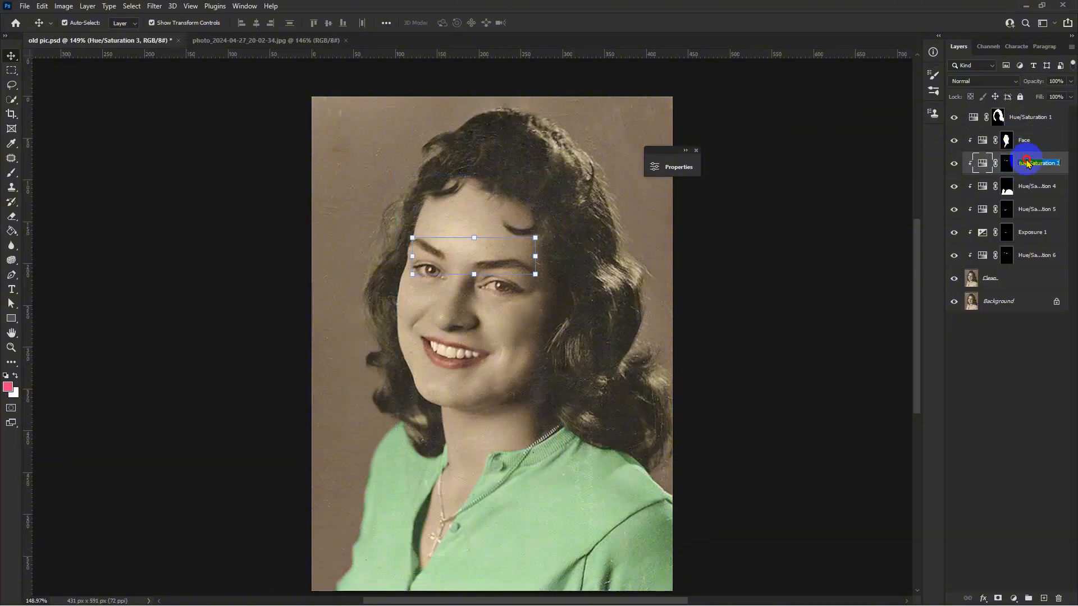
{"action": "type", "text": "ieam"}
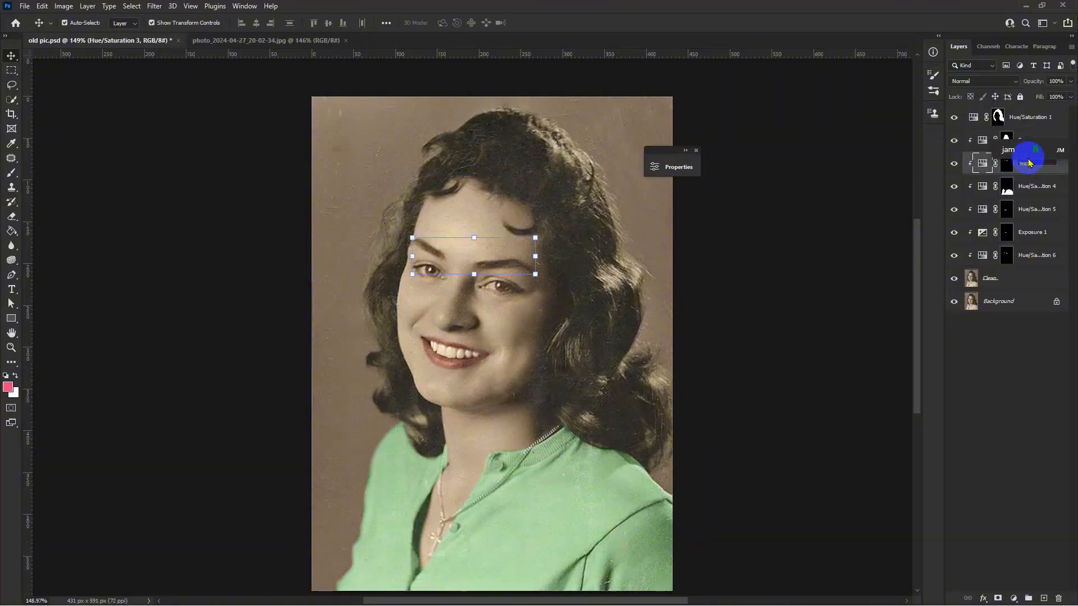
{"action": "type", "text": " jerm"}
{"action": "key", "text": "Return"}
Check the effect of the topmost Hue/Saturation 1 layer and make it a clipping mask.
{"action": "left_click", "coordinate": [1005, 116]}
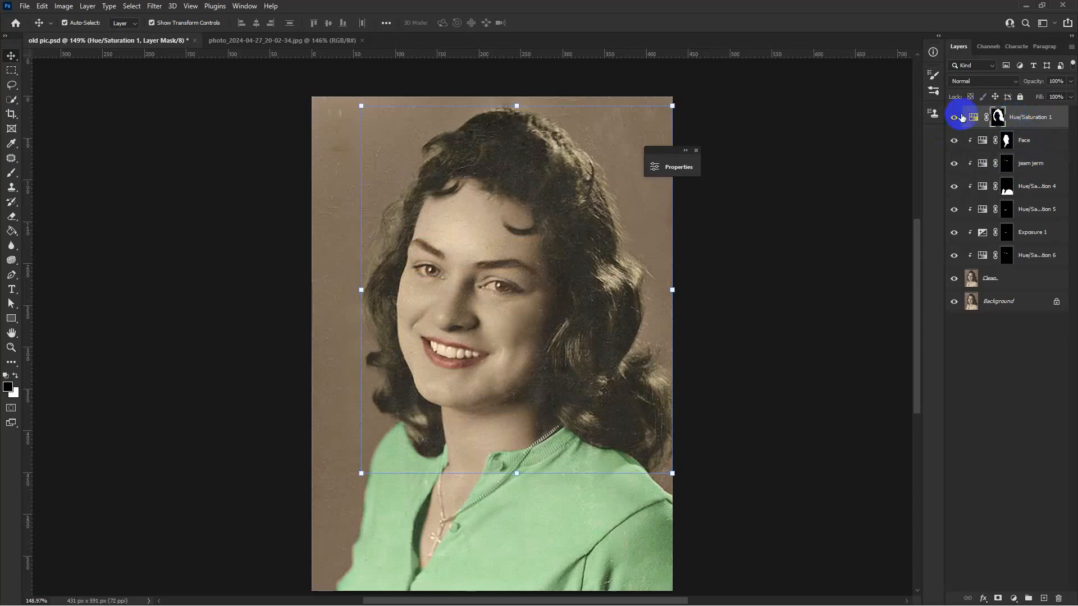
{"action": "left_click", "coordinate": [1017, 119]}
{"action": "left_click", "coordinate": [953, 117]}
{"action": "left_click", "coordinate": [953, 118]}
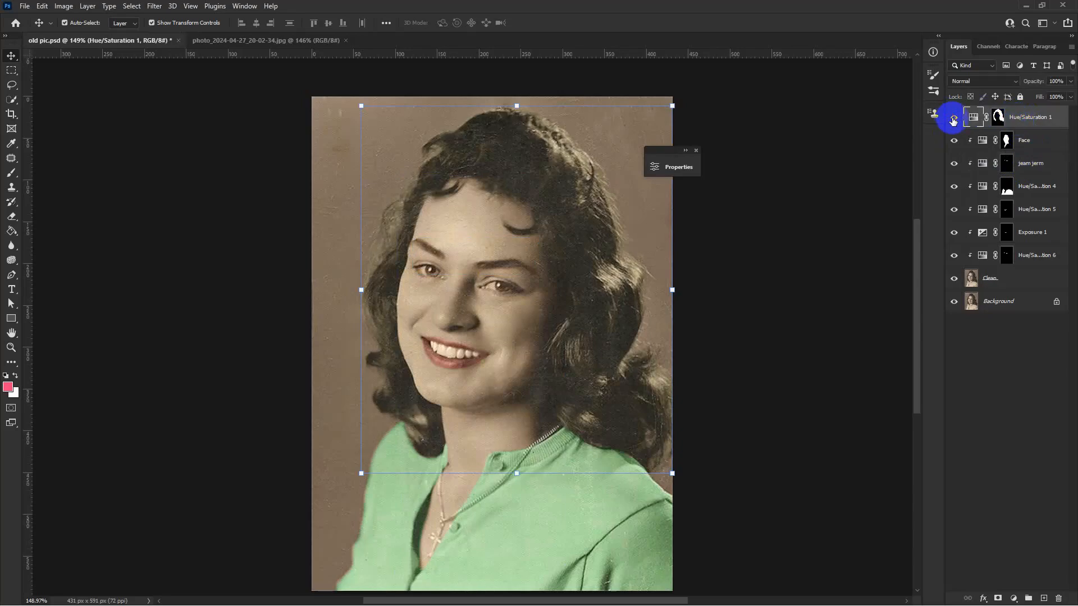
{"action": "right_click", "coordinate": [1021, 127]}
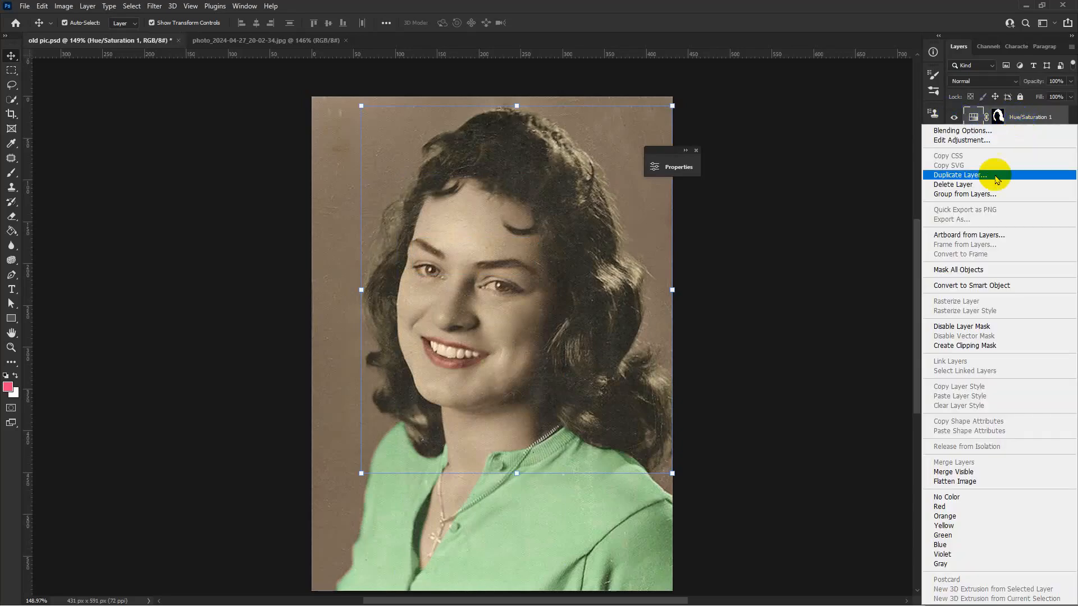
{"action": "left_click", "coordinate": [967, 346]}
Compare the hair with the clipped Hue/Saturation 1 layer hidden and shown, and rename the layer "hair".
{"action": "left_click", "coordinate": [958, 118]}
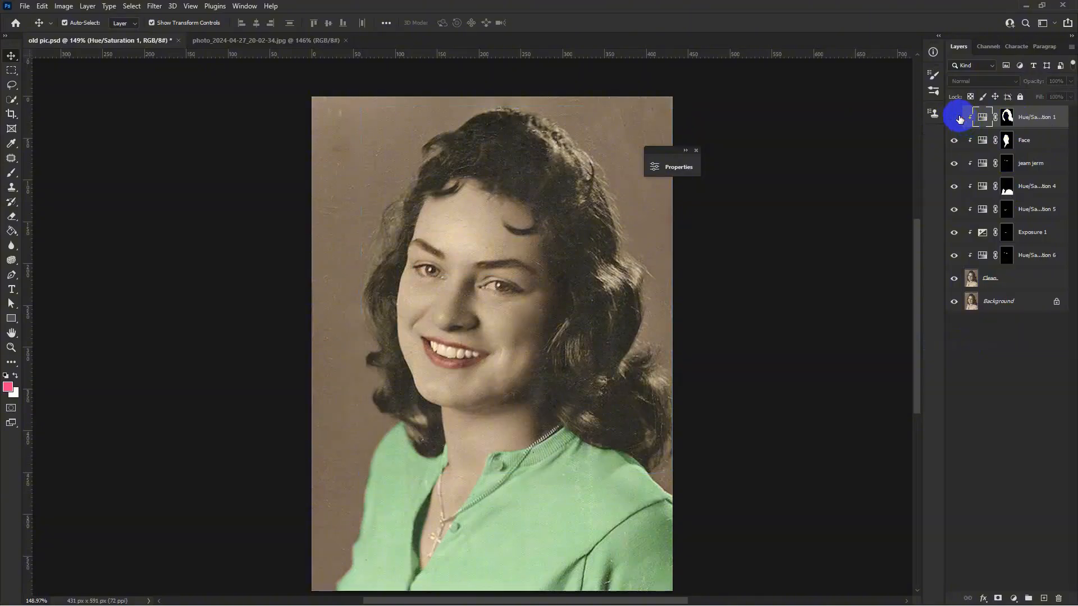
{"action": "left_click", "coordinate": [958, 118]}
{"action": "left_click", "coordinate": [958, 118]}
{"action": "left_click", "coordinate": [958, 117]}
{"action": "left_click_drag", "start_coordinate": [1009, 141], "coordinate": [1014, 140]}
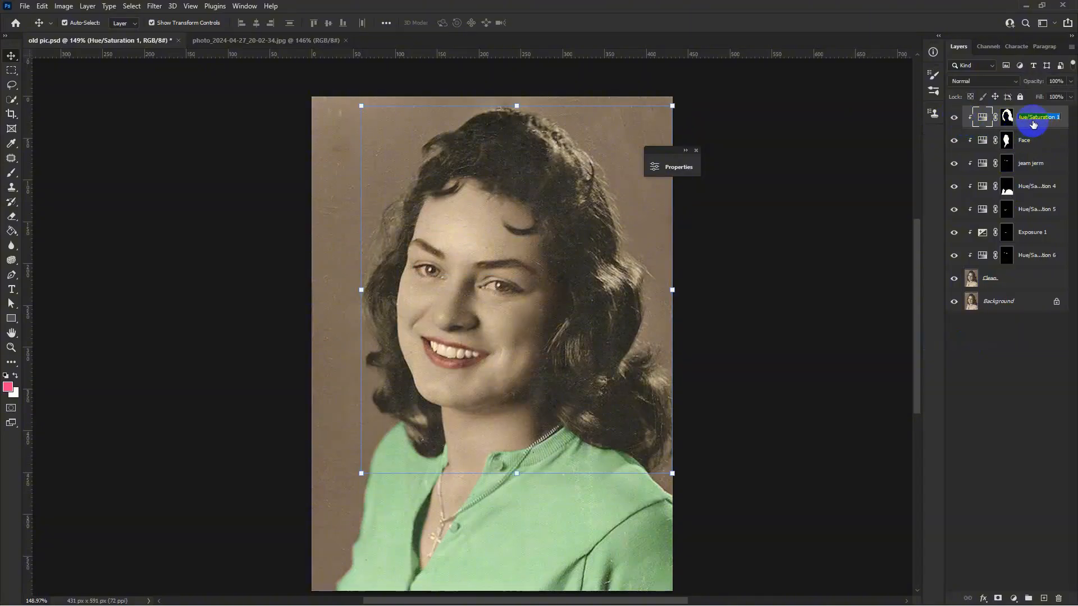
{"action": "type", "text": "hair"}
{"action": "key", "text": "Return"}
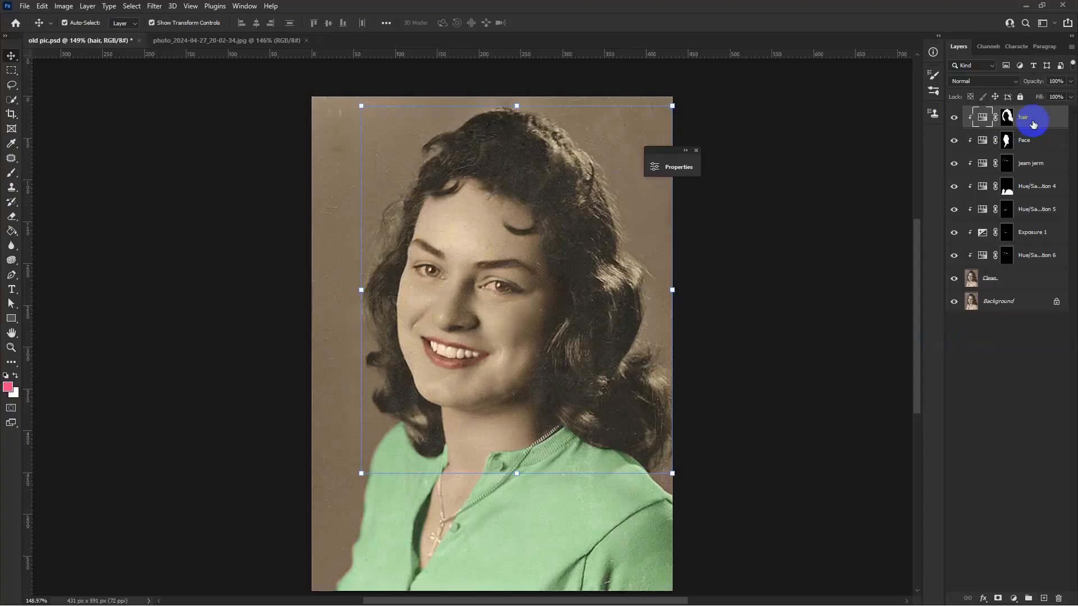
Review the eyebrow and shirt adjustment layers, and compare the skin with the Face layer hidden and shown.
{"action": "left_click_drag", "start_coordinate": [1002, 183], "coordinate": [1005, 163]}
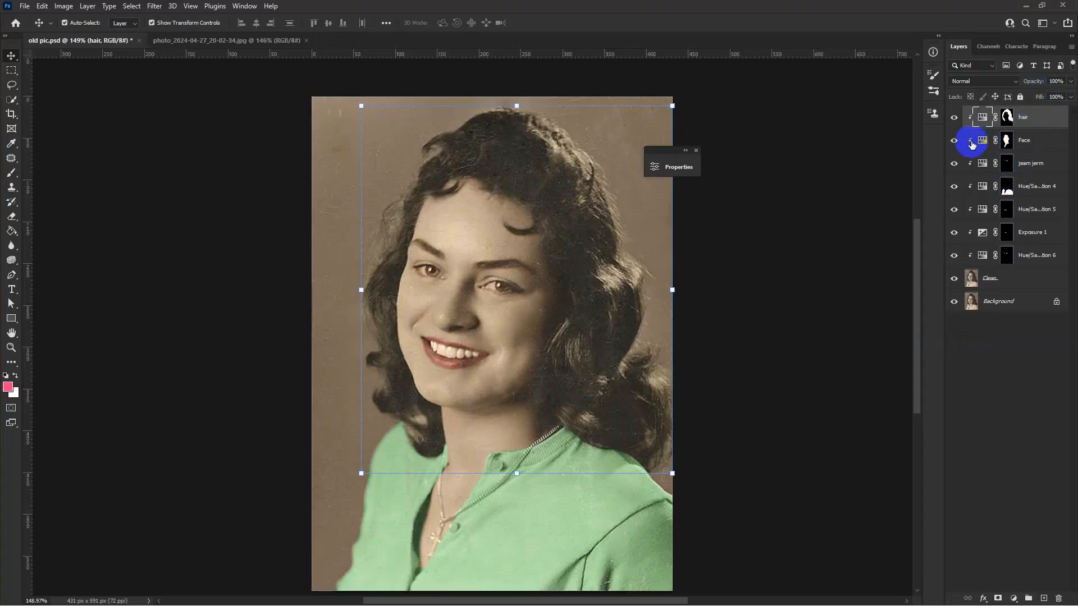
{"action": "left_click", "coordinate": [1016, 171]}
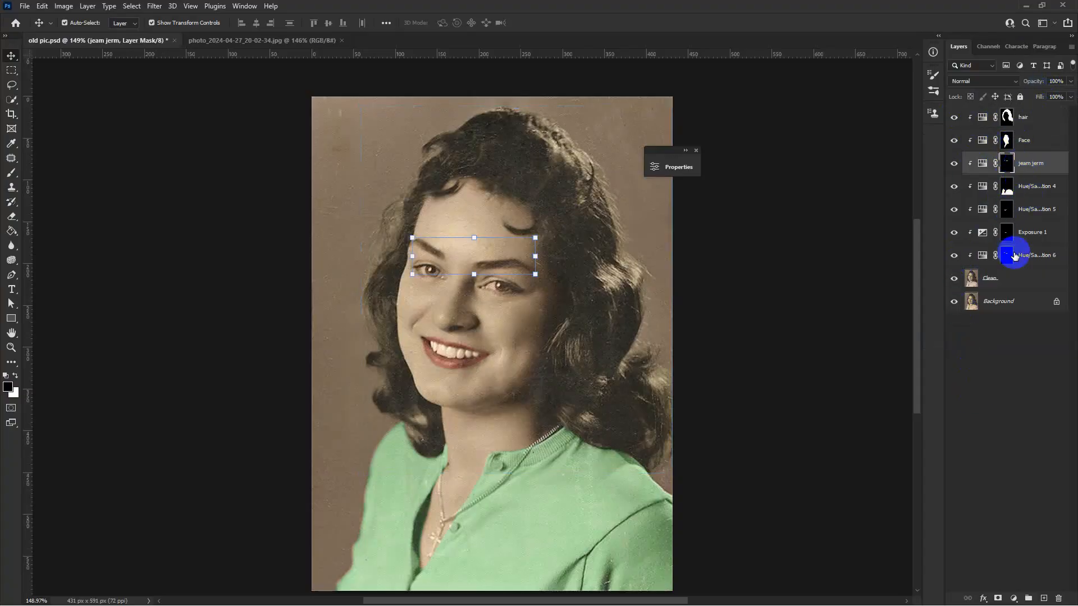
{"action": "left_click", "coordinate": [1027, 192]}
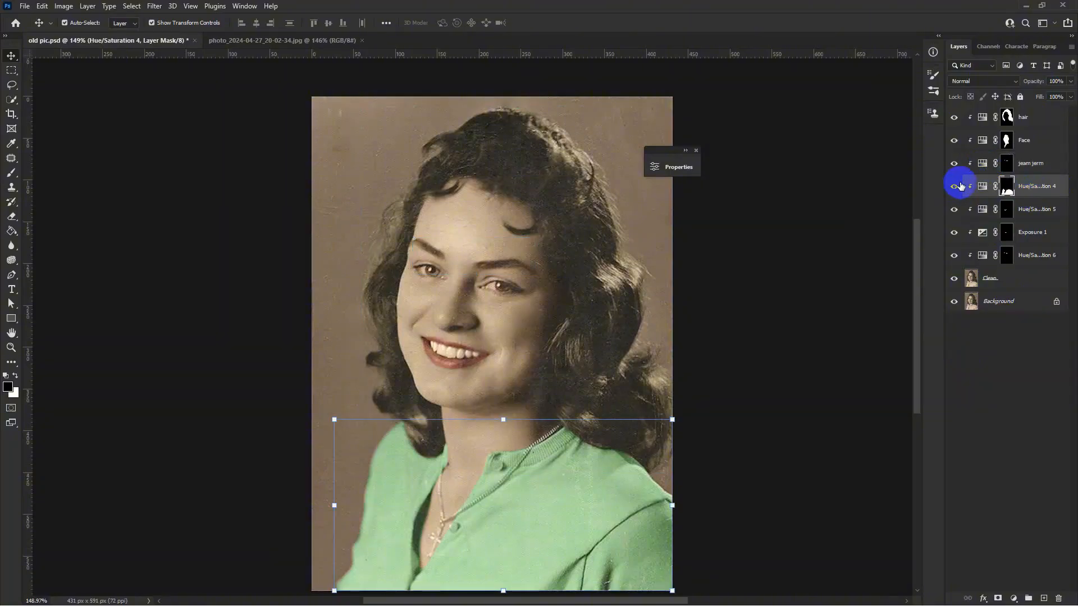
{"action": "scroll", "coordinate": [462, 288], "scroll_direction": "up", "scroll_amount": 2}
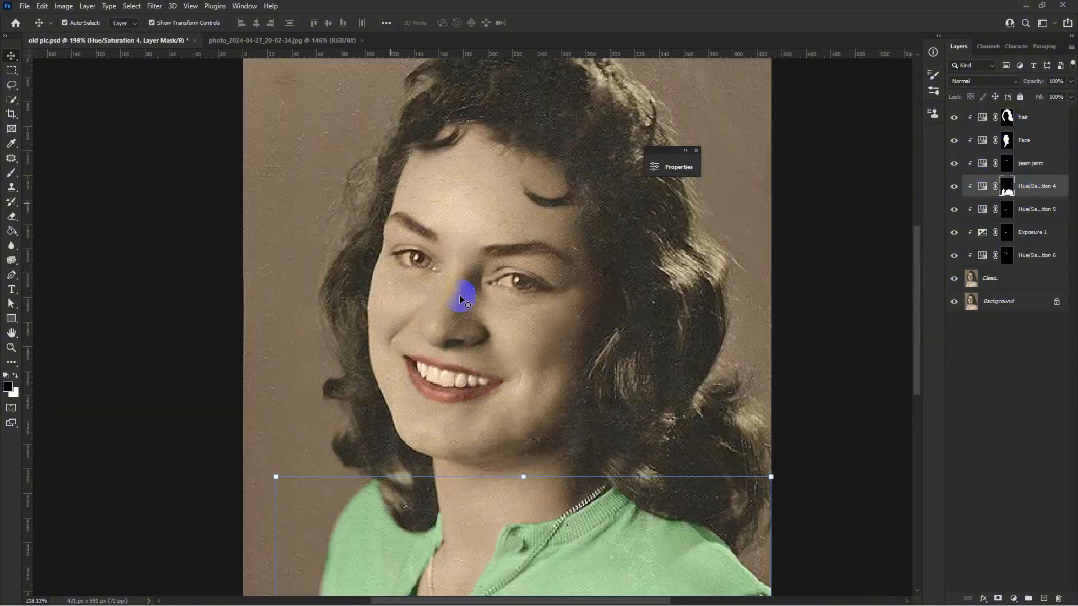
{"action": "left_click", "coordinate": [468, 238]}
{"action": "left_click", "coordinate": [953, 142]}
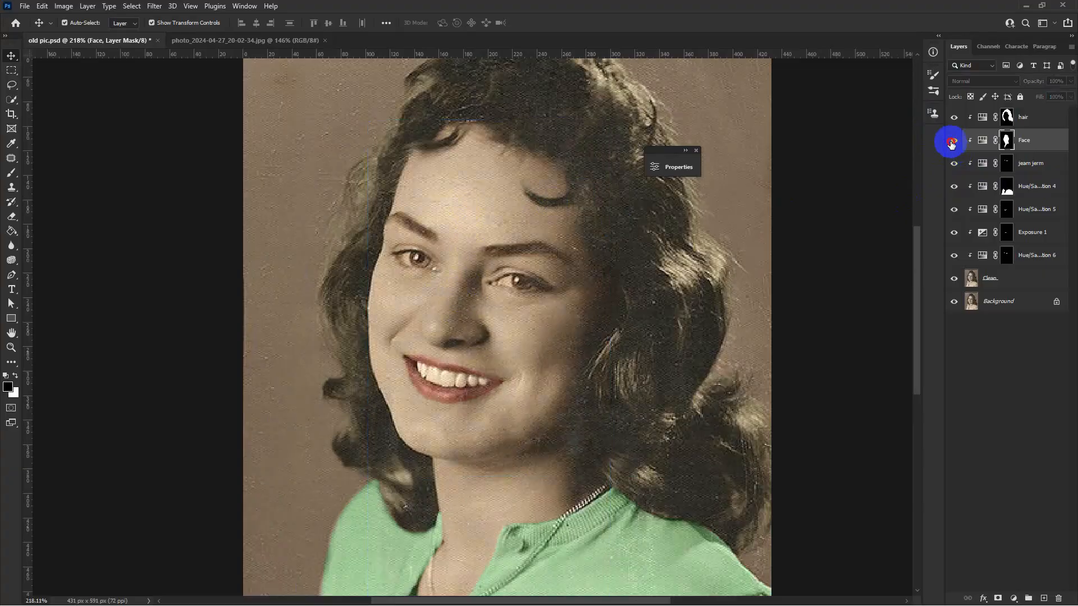
{"action": "left_click", "coordinate": [953, 141]}
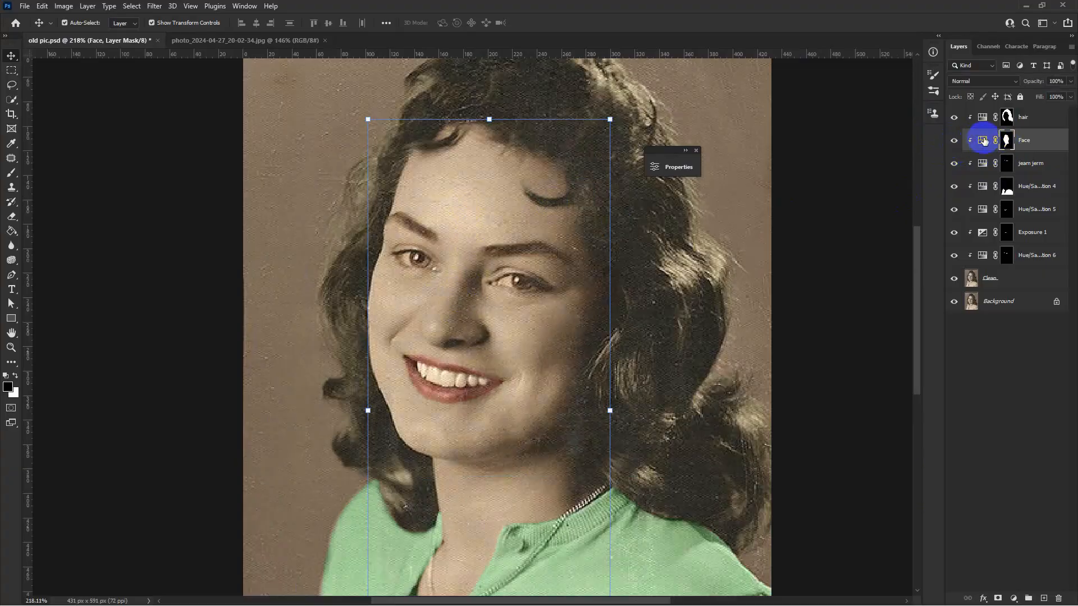
Fine-tune the hue and saturation of the Face layer's Hue/Saturation adjustment, then deselect the layer.
{"action": "double_click", "coordinate": [982, 141]}
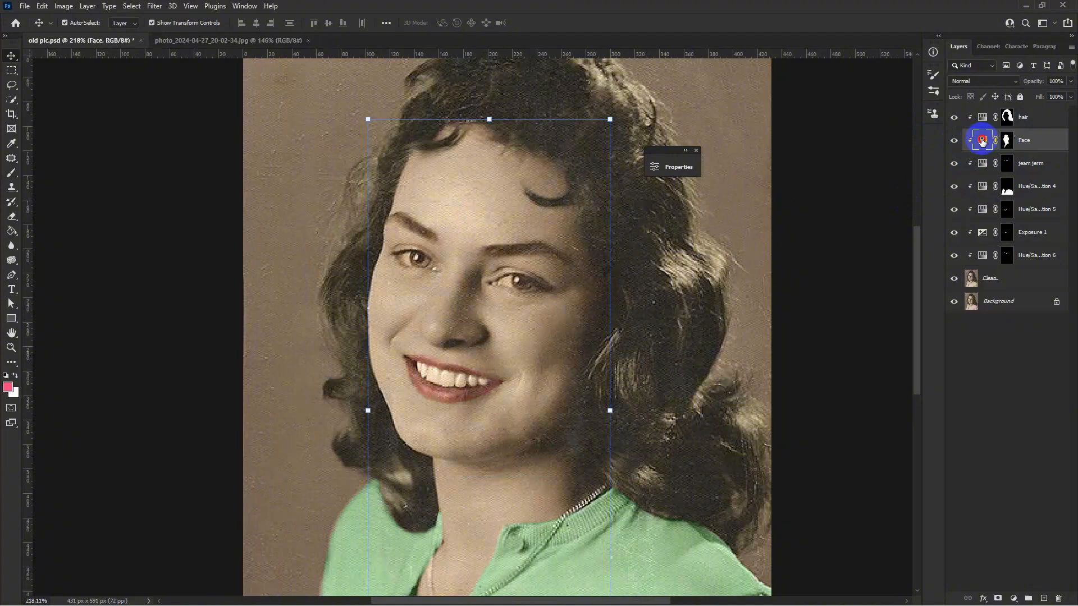
{"action": "left_click_drag", "start_coordinate": [556, 154], "coordinate": [788, 146]}
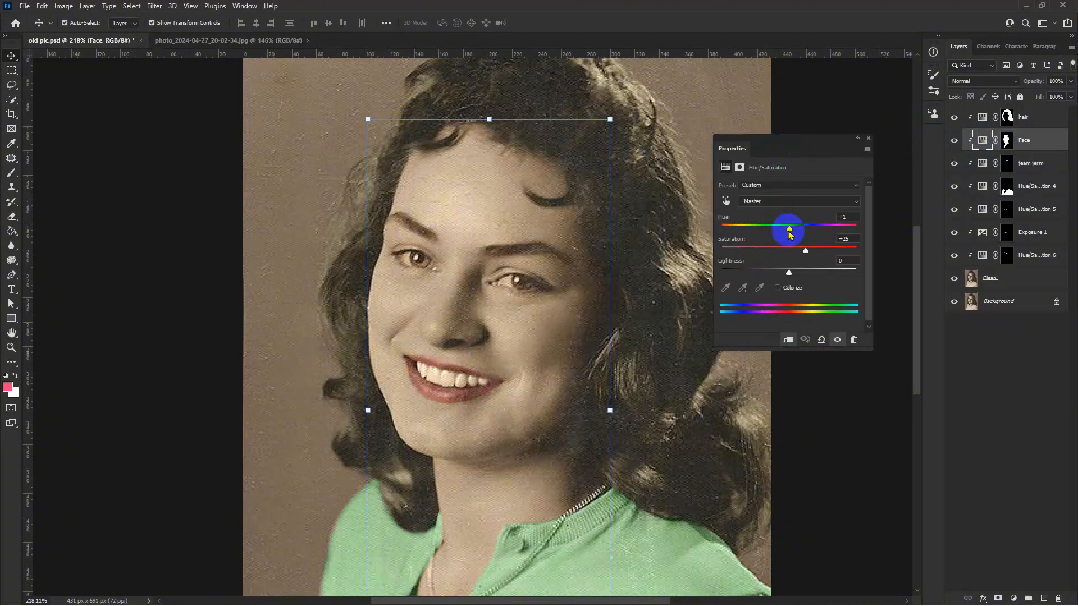
{"action": "left_click_drag", "start_coordinate": [802, 248], "coordinate": [802, 249]}
{"action": "mouse_move", "coordinate": [790, 227]}
{"action": "left_mouse_down"}
{"action": "mouse_move", "coordinate": [802, 251]}
{"action": "mouse_move", "coordinate": [784, 228]}
{"action": "left_mouse_up"}
{"action": "scroll", "coordinate": [404, 308], "scroll_direction": "down", "scroll_amount": 5}
{"action": "left_click", "coordinate": [858, 138]}
{"action": "scroll", "coordinate": [310, 296], "scroll_direction": "down", "scroll_amount": 1}
{"action": "left_click", "coordinate": [269, 278]}
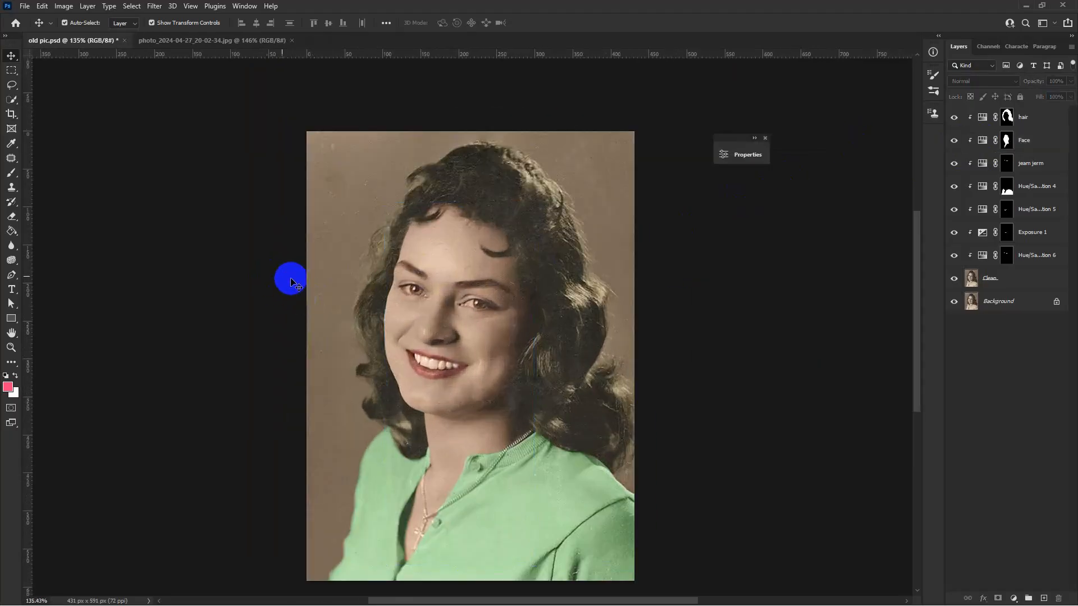
Compare the damaged original with the colorized restoration by hiding and showing the Clean layer repeatedly.
{"action": "scroll", "coordinate": [414, 293], "scroll_direction": "down", "scroll_amount": 4}
{"action": "left_click_drag", "start_coordinate": [414, 294], "coordinate": [430, 283]}
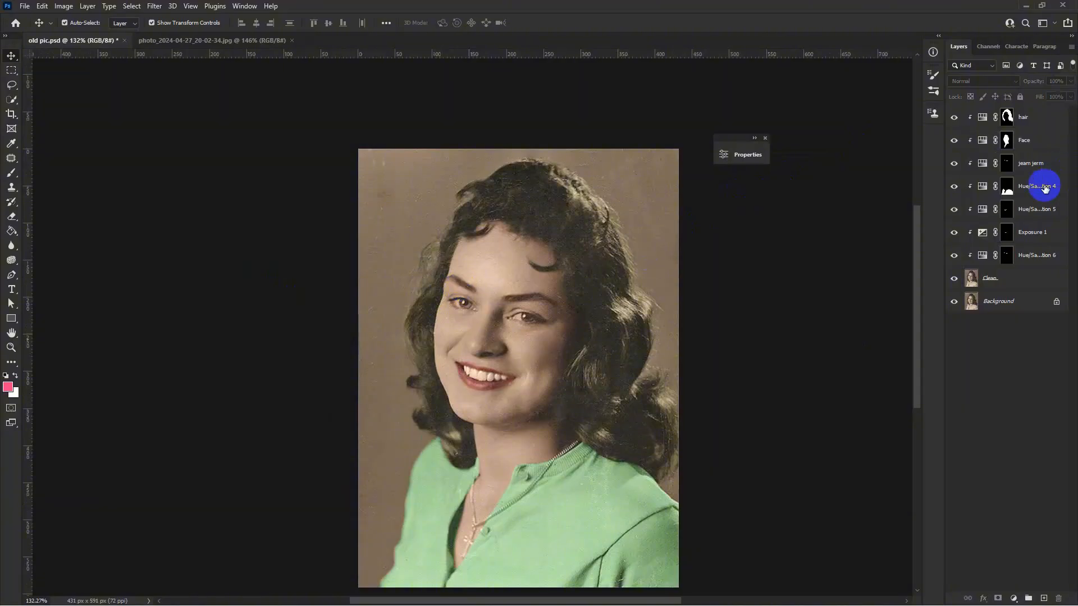
{"action": "left_click", "coordinate": [1005, 278]}
{"action": "left_click", "coordinate": [954, 277]}
{"action": "left_click", "coordinate": [955, 278]}
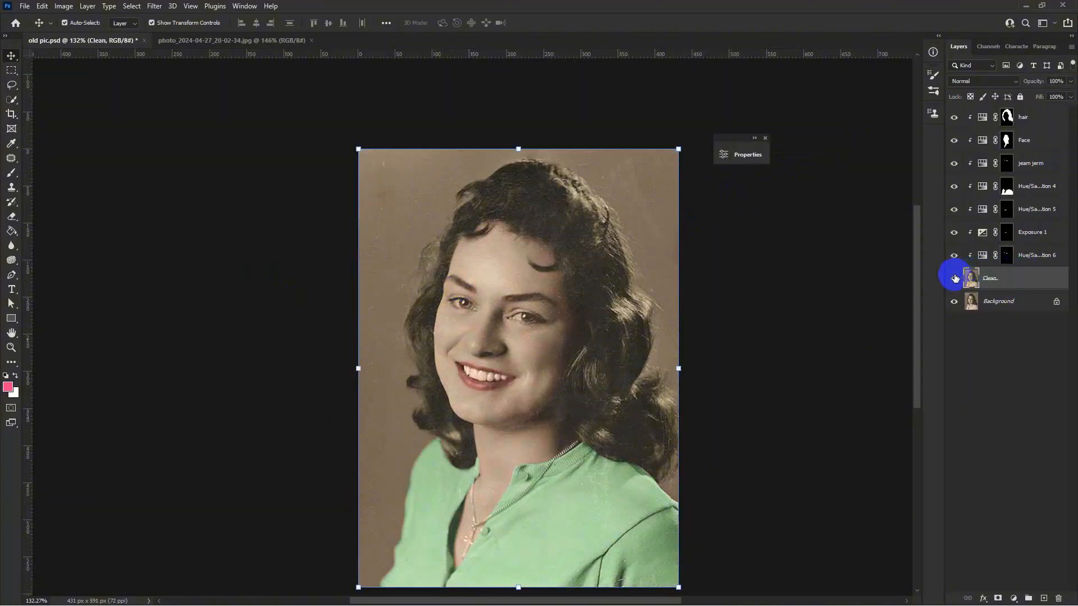
{"action": "left_click", "coordinate": [955, 278]}
{"action": "left_click", "coordinate": [955, 278]}
{"action": "left_click", "coordinate": [954, 277]}
{"action": "left_click", "coordinate": [955, 278]}
{"action": "left_click", "coordinate": [954, 278]}
{"action": "left_click", "coordinate": [955, 278]}
{"action": "left_click", "coordinate": [954, 278]}
{"action": "left_click", "coordinate": [955, 278]}
{"action": "left_click", "coordinate": [955, 277]}
{"action": "left_click", "coordinate": [954, 278]}
{"action": "left_click", "coordinate": [954, 278]}
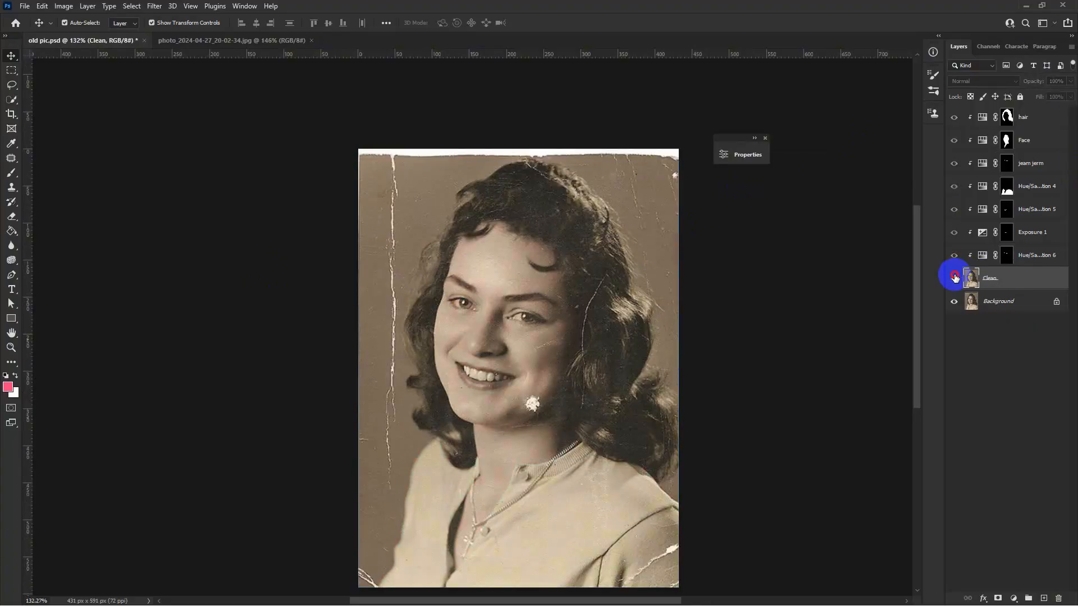
{"action": "left_click", "coordinate": [954, 277]}
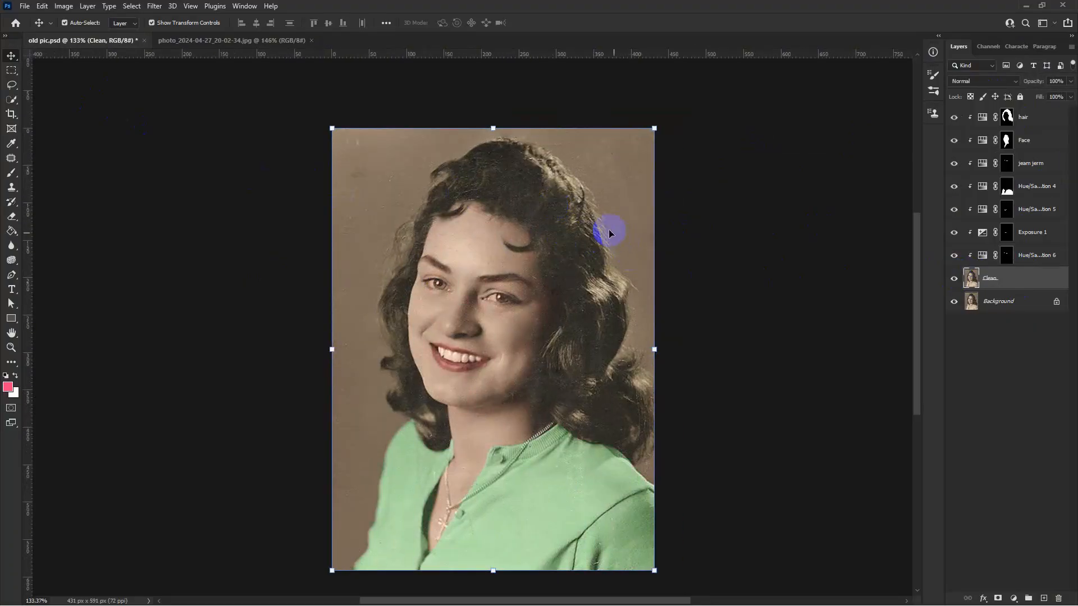
Group all layers from Clean up to hair, leaving out Background, and name the group "Edit pic".
{"action": "left_click", "coordinate": [574, 217]}
{"action": "left_click", "coordinate": [1025, 118], "text": "shift"}
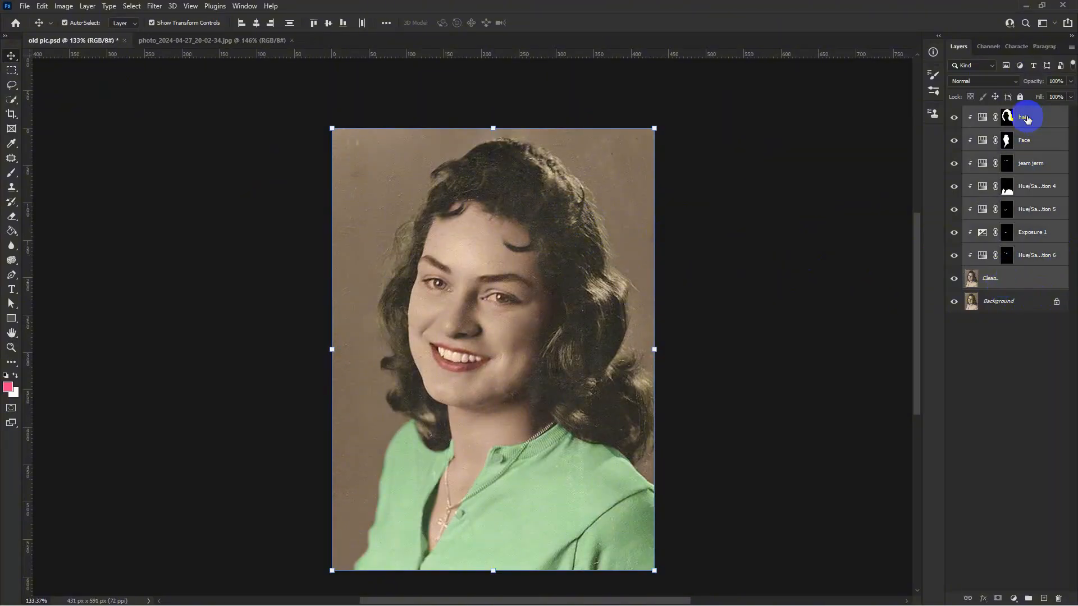
{"action": "left_click", "coordinate": [1030, 597]}
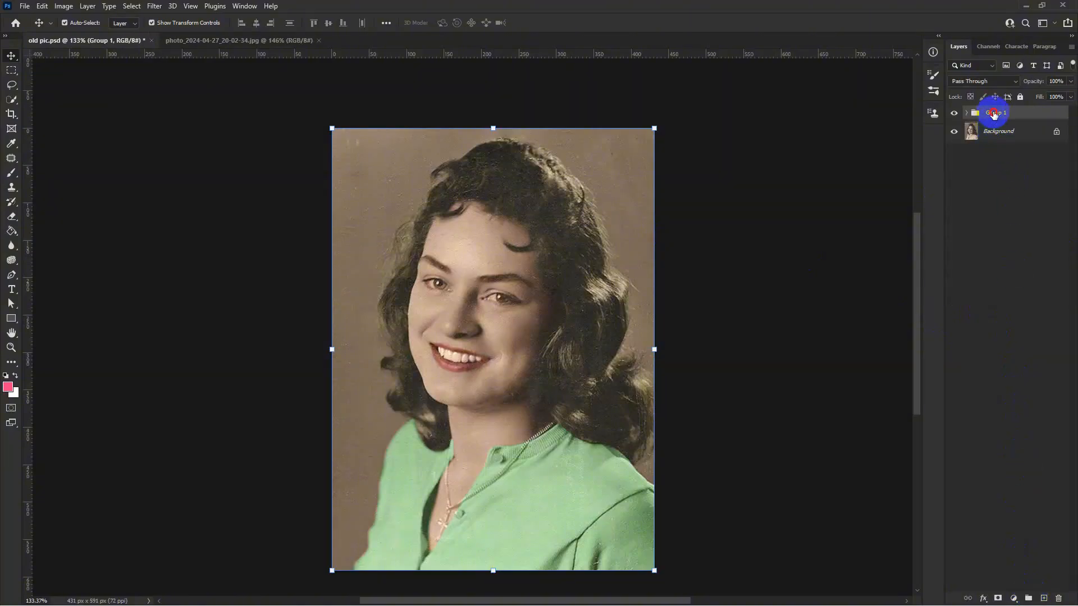
{"action": "type", "text": "Edit old"}
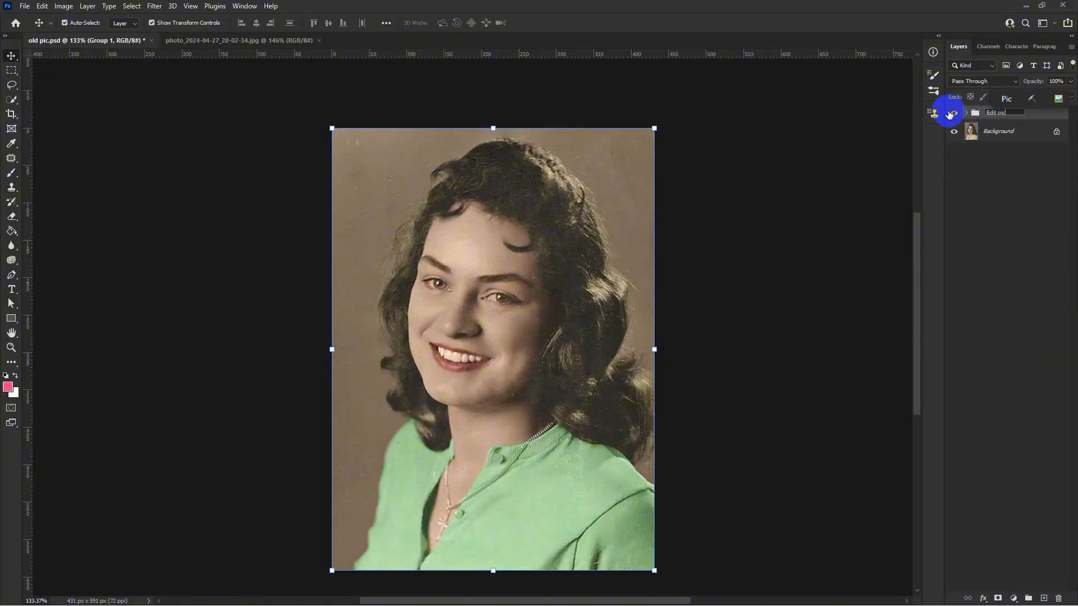
Compare the portrait before and after restoration with the Edit pic group hidden and shown, leaving the group visible.
{"action": "left_click", "coordinate": [951, 114]}
{"action": "left_click", "coordinate": [950, 114]}
{"action": "left_click", "coordinate": [950, 114]}
{"action": "left_click", "coordinate": [950, 114]}
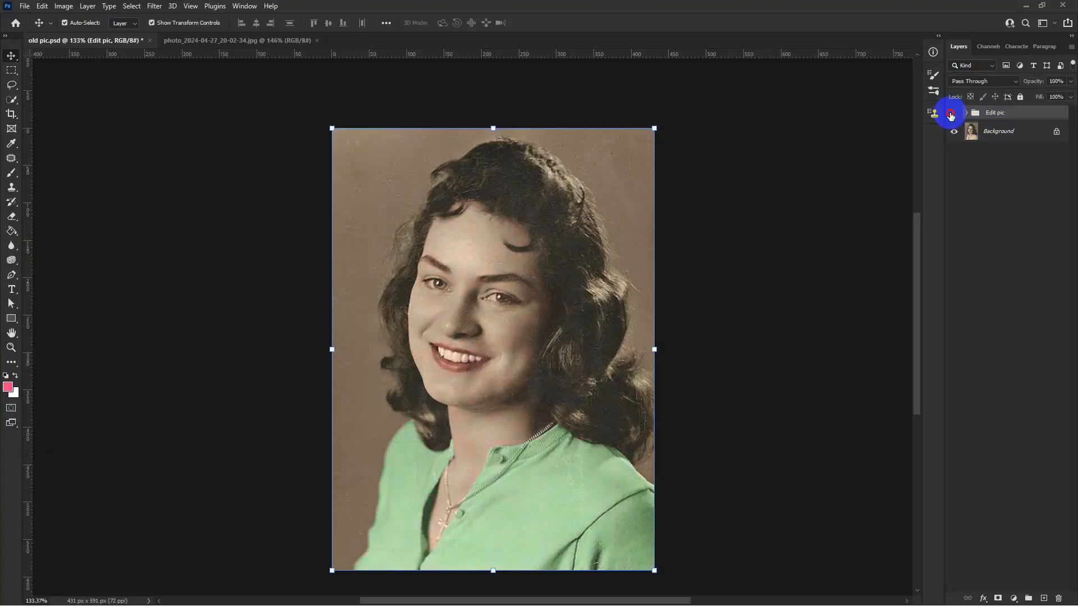
{"action": "left_click", "coordinate": [950, 114]}
{"action": "left_click", "coordinate": [951, 114]}
{"action": "left_click", "coordinate": [950, 114]}
{"action": "left_click", "coordinate": [950, 114]}
{"action": "left_click", "coordinate": [951, 114]}
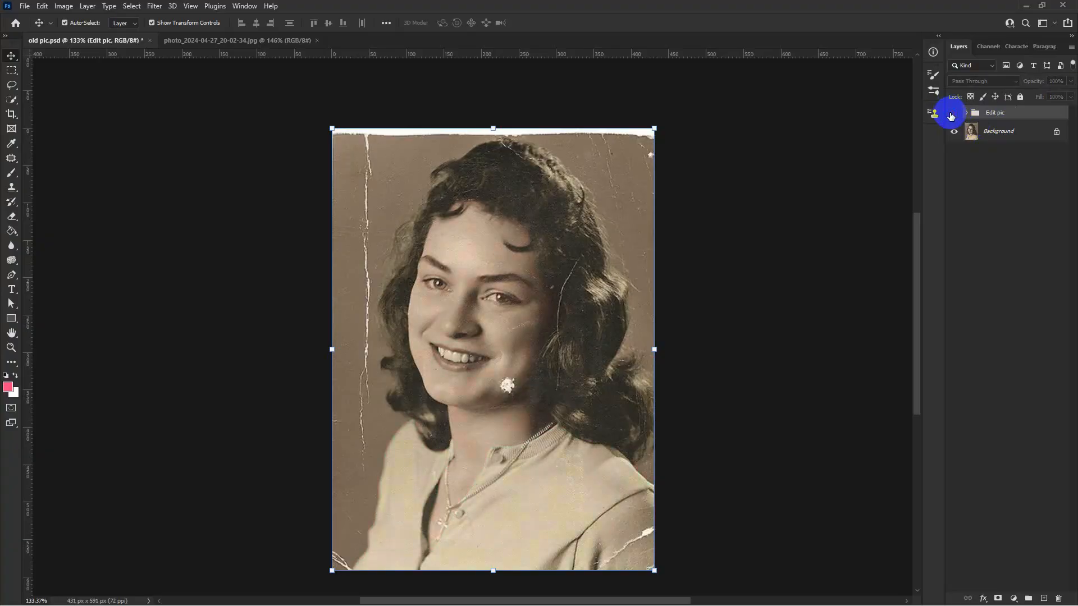
{"action": "left_click", "coordinate": [950, 114]}
{"action": "left_click", "coordinate": [951, 114]}
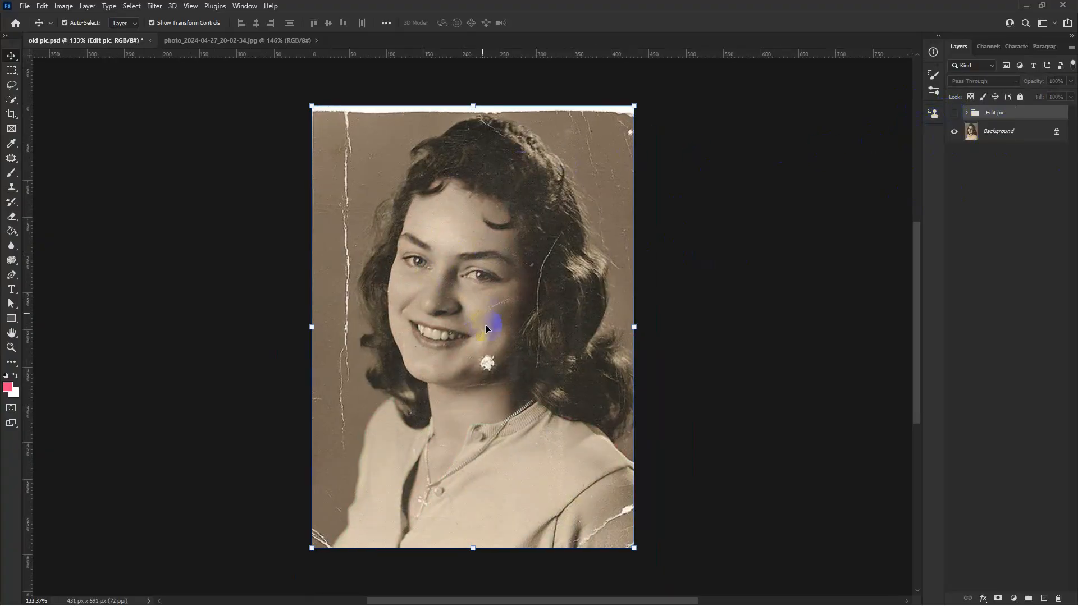
{"action": "left_click", "coordinate": [952, 113]}
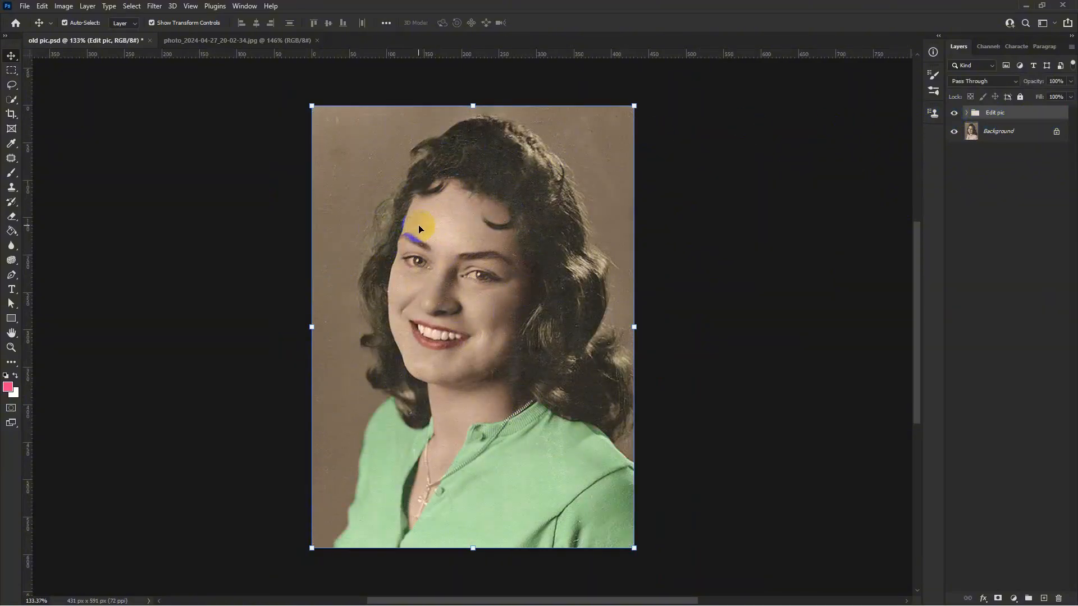
Export the restored portrait as a JPG with Great quality and 200% scale, saved to the Desktop as "old pic".
{"action": "left_click", "coordinate": [24, 7]}
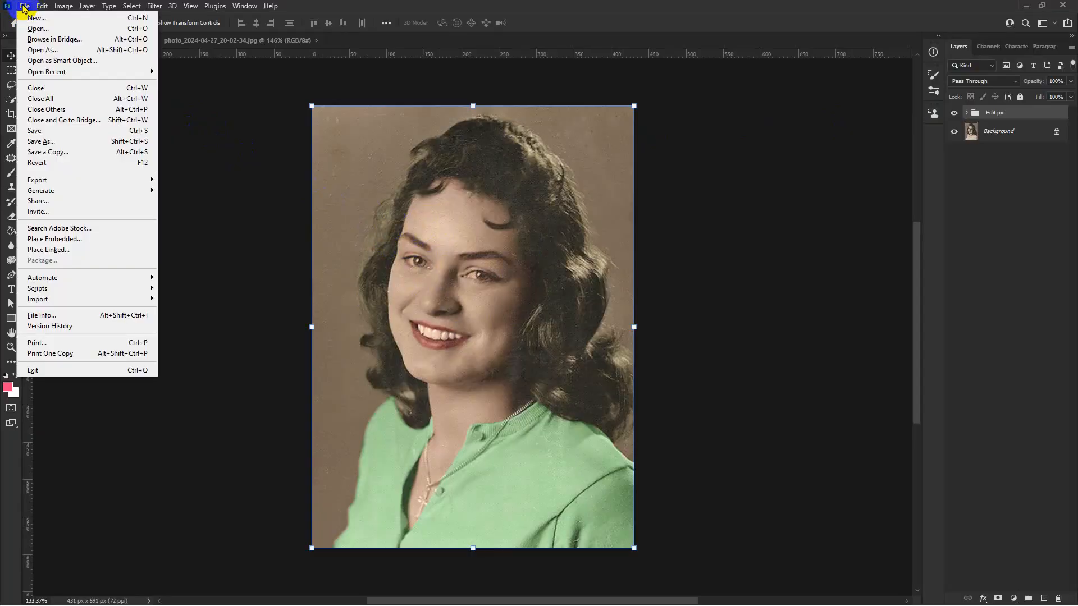
{"action": "left_click", "coordinate": [24, 6]}
{"action": "left_click", "coordinate": [24, 7]}
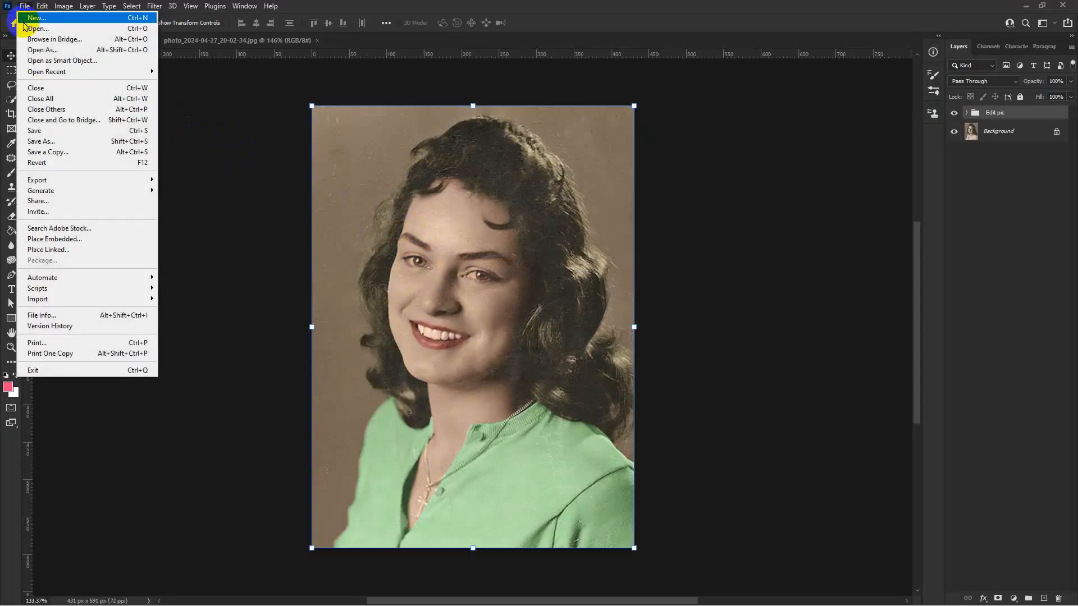
{"action": "mouse_move", "coordinate": [43, 183]}
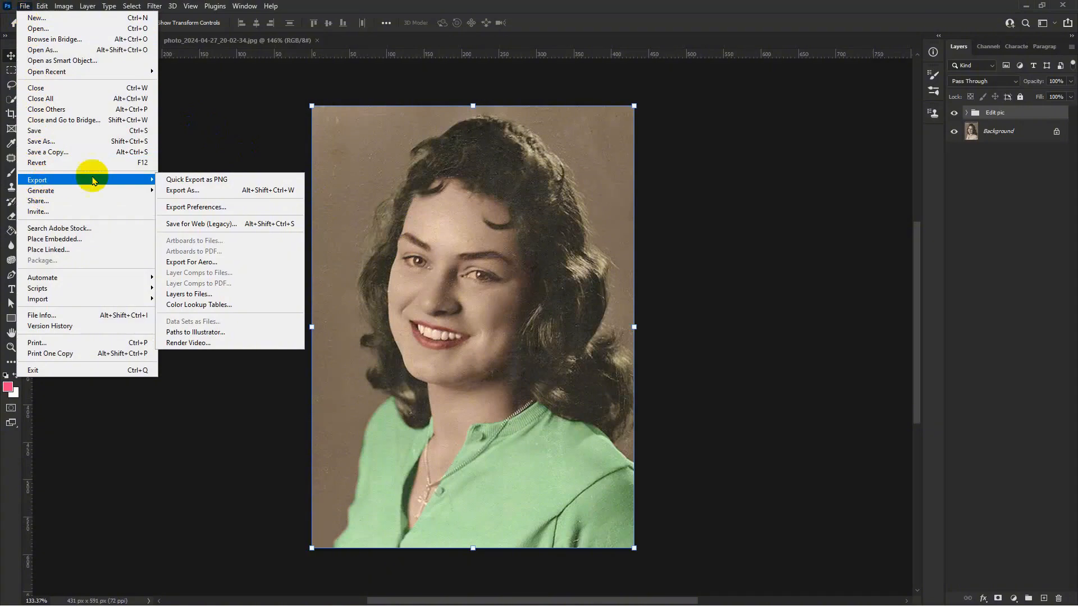
{"action": "left_click", "coordinate": [192, 191]}
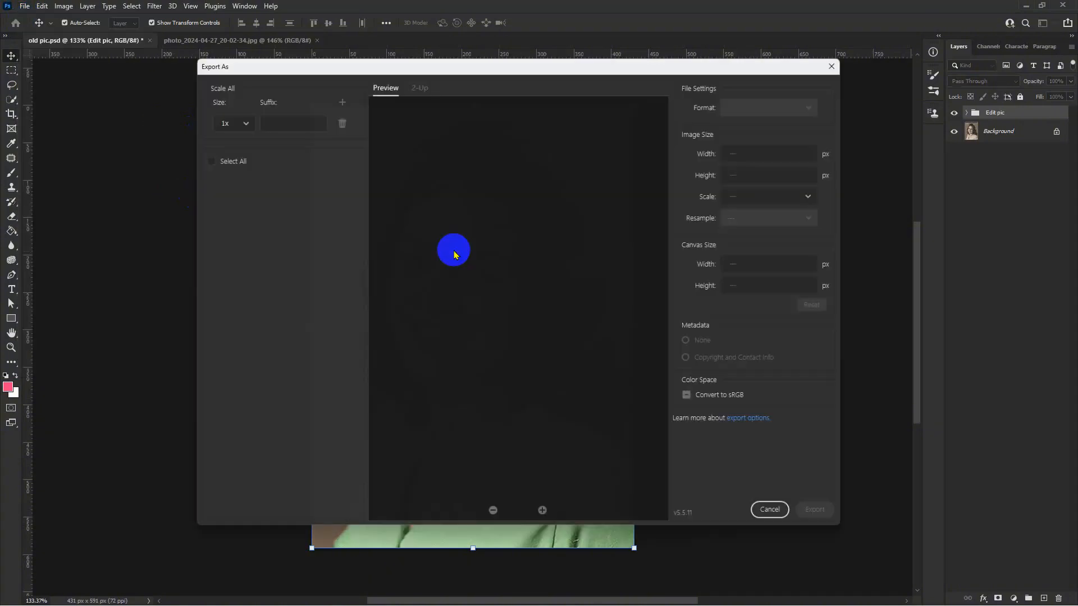
{"action": "left_click", "coordinate": [741, 129]}
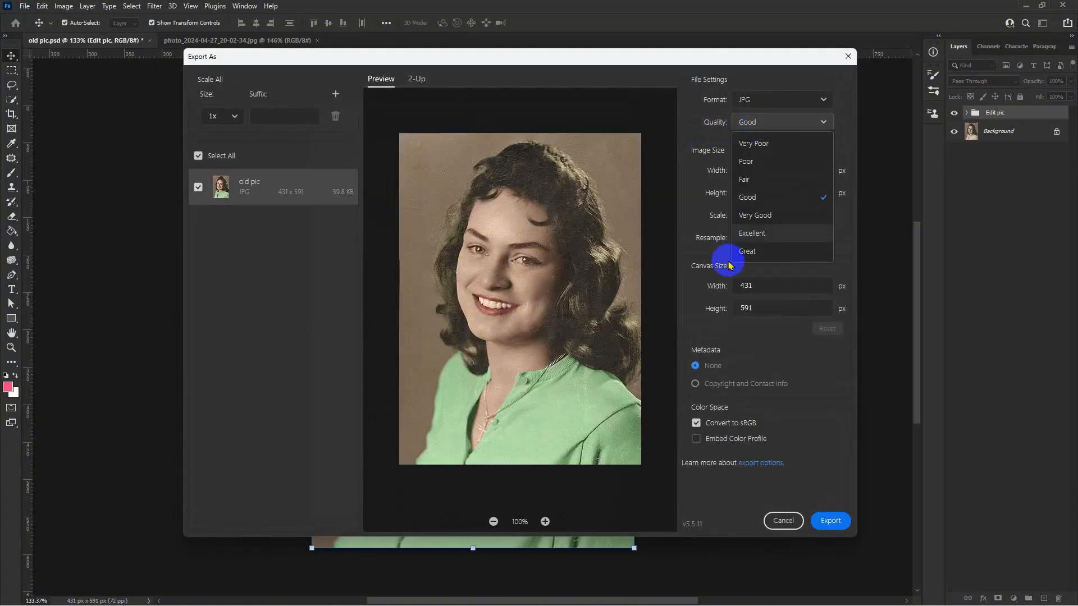
{"action": "left_click", "coordinate": [750, 250]}
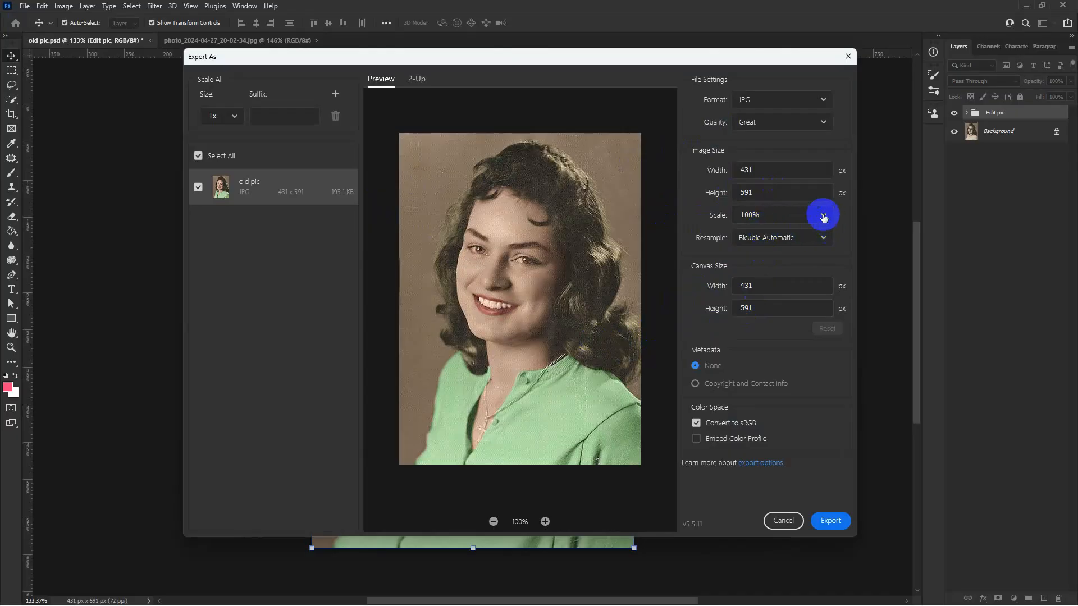
{"action": "left_click", "coordinate": [822, 218]}
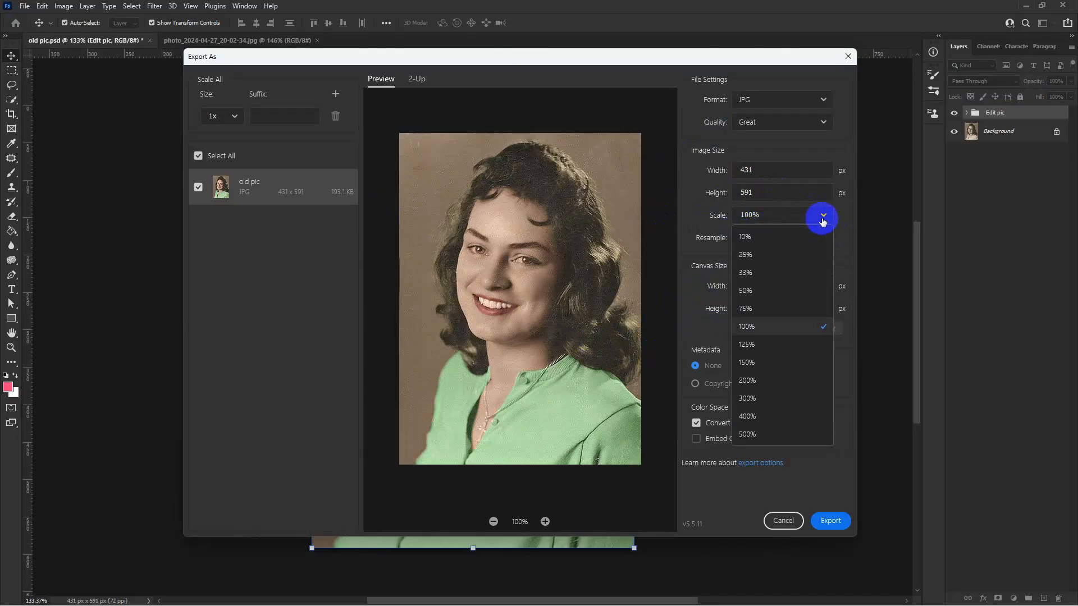
{"action": "left_click", "coordinate": [748, 380]}
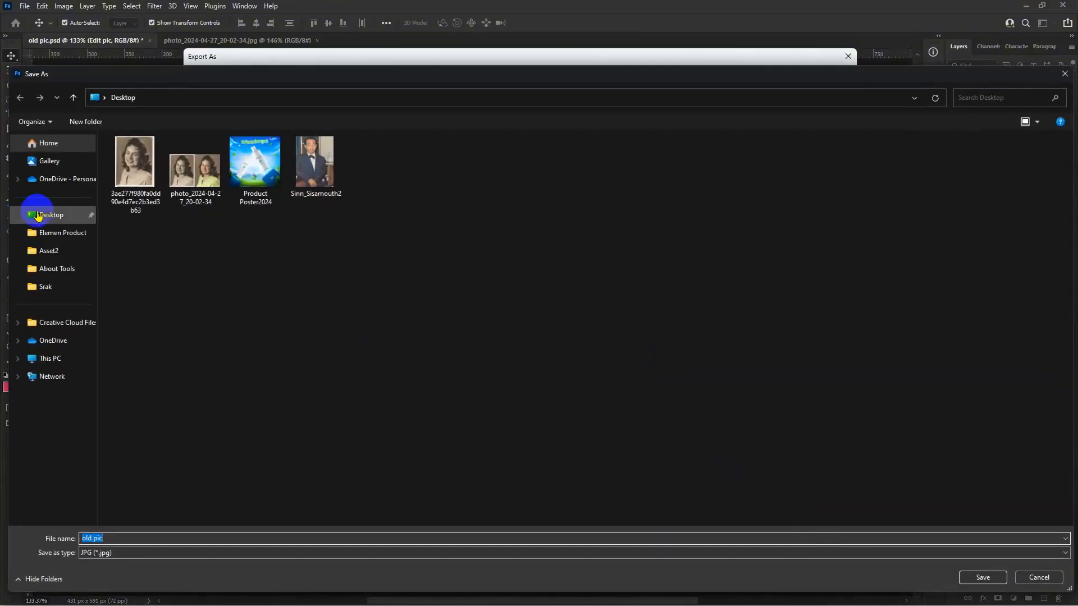
{"action": "left_click", "coordinate": [38, 216]}
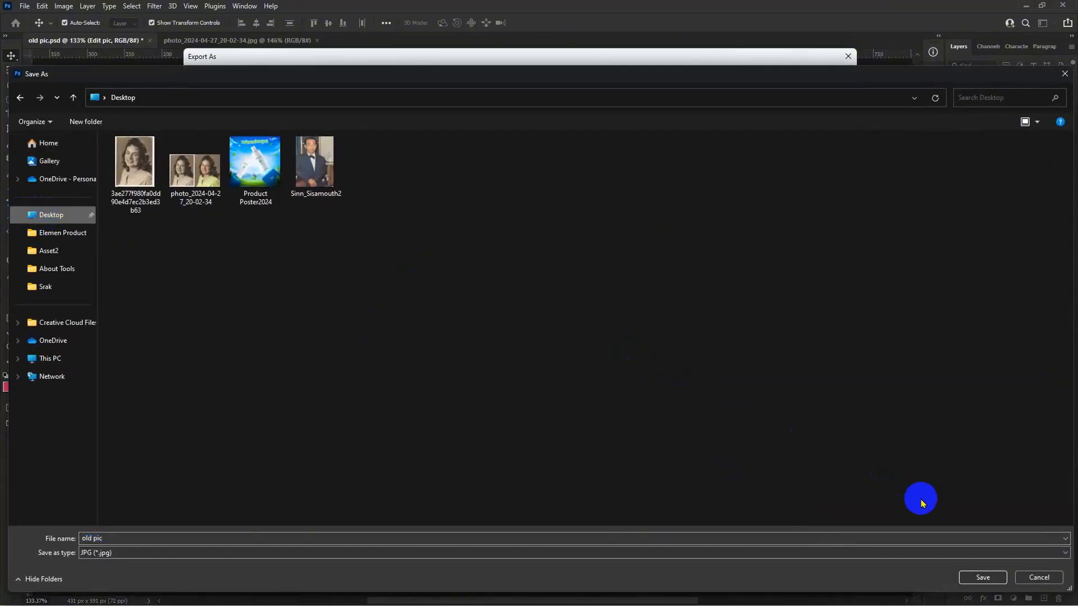
{"action": "left_click", "coordinate": [982, 577]}
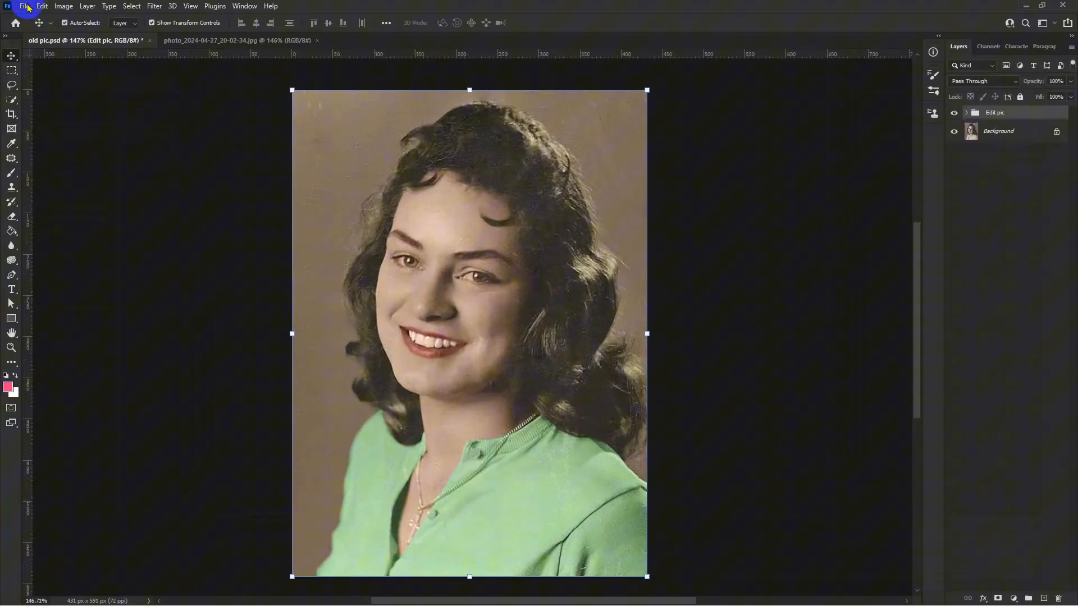
Open the exported old pic.jpg and the original damaged photo 3ae277f980fa0dd90e4d7ec2b3ed3b63.jpg from the Desktop.
{"action": "left_click", "coordinate": [25, 6]}
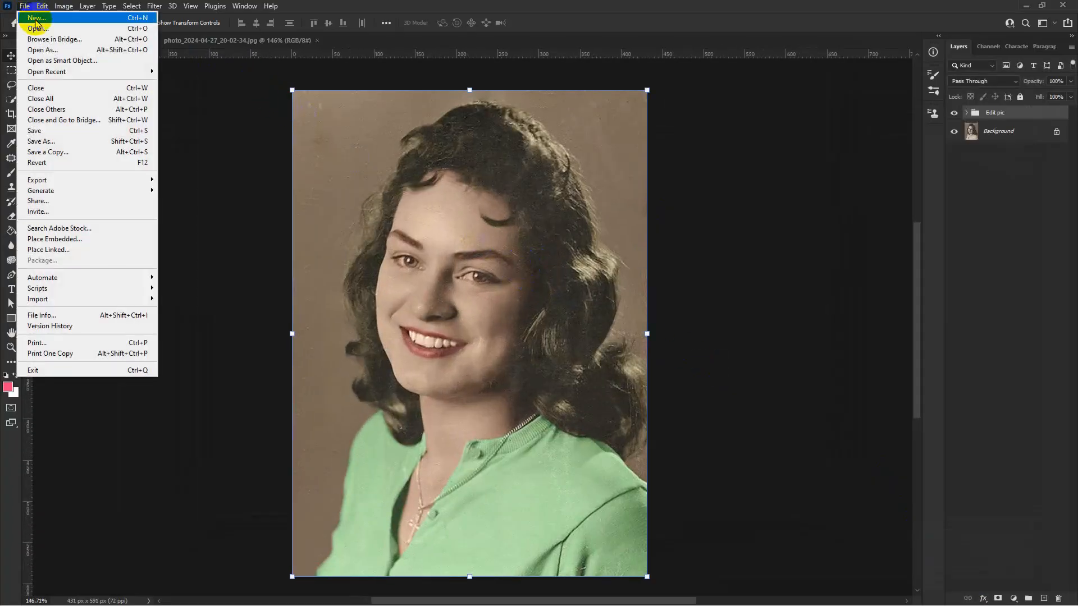
{"action": "left_click", "coordinate": [37, 28]}
{"action": "double_click", "coordinate": [213, 97]}
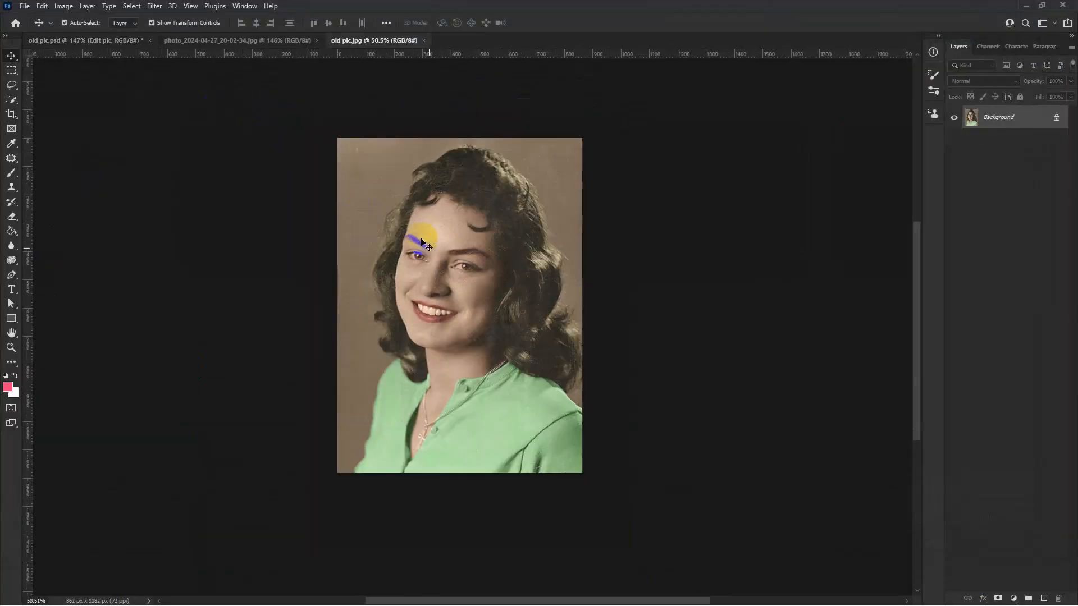
{"action": "left_click", "coordinate": [25, 6]}
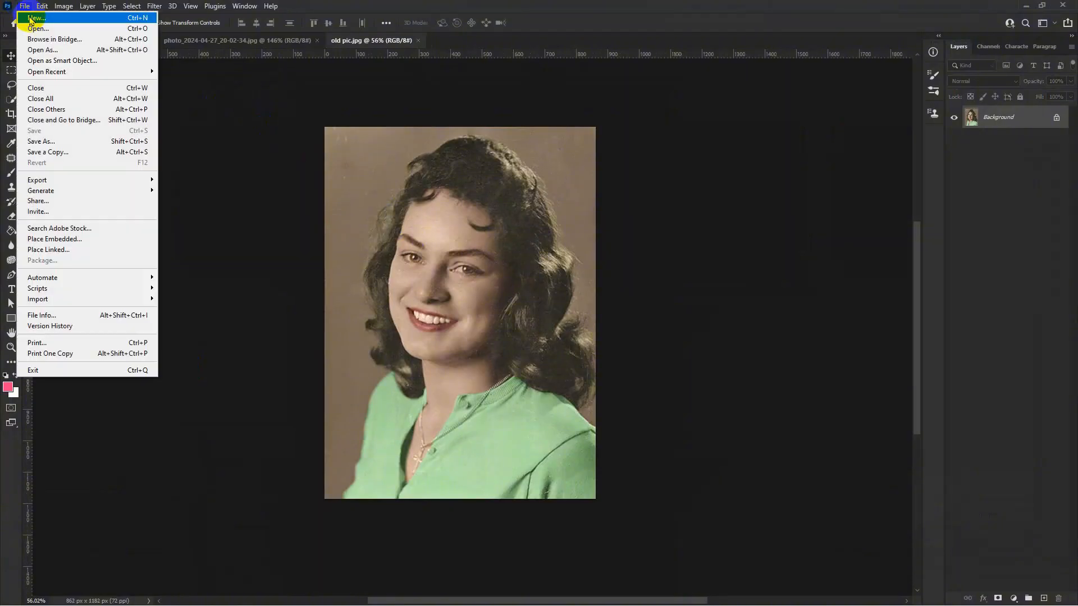
{"action": "left_click", "coordinate": [37, 28]}
{"action": "double_click", "coordinate": [150, 101]}
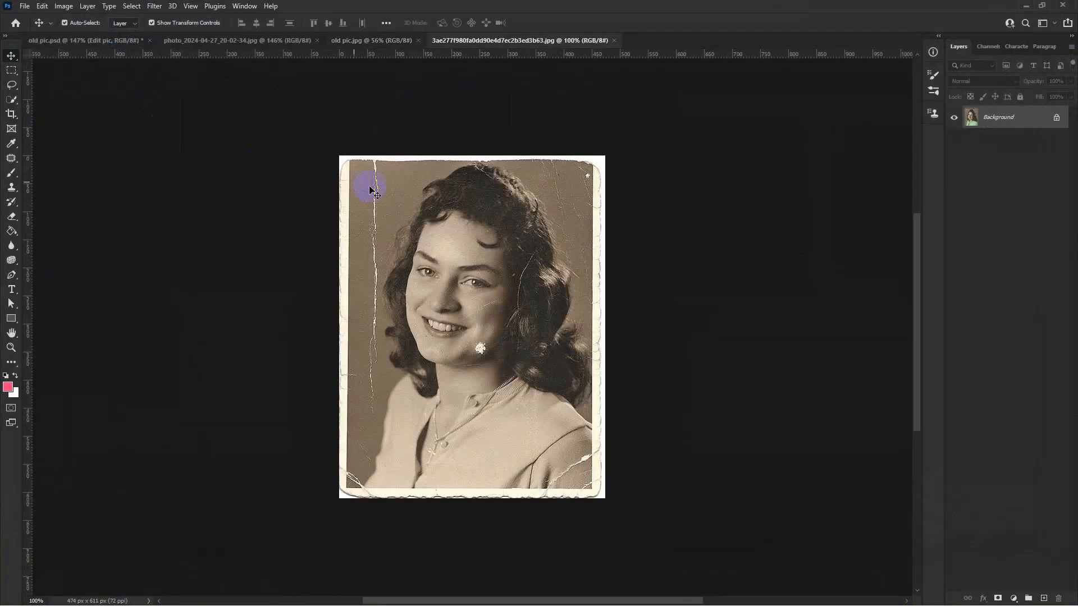
Compare the original damaged photo with the exported old pic.jpg and examine the colorized result up close.
{"action": "scroll", "coordinate": [517, 306], "scroll_direction": "up", "scroll_amount": 5}
{"action": "scroll", "coordinate": [449, 286], "scroll_direction": "down", "scroll_amount": 5}
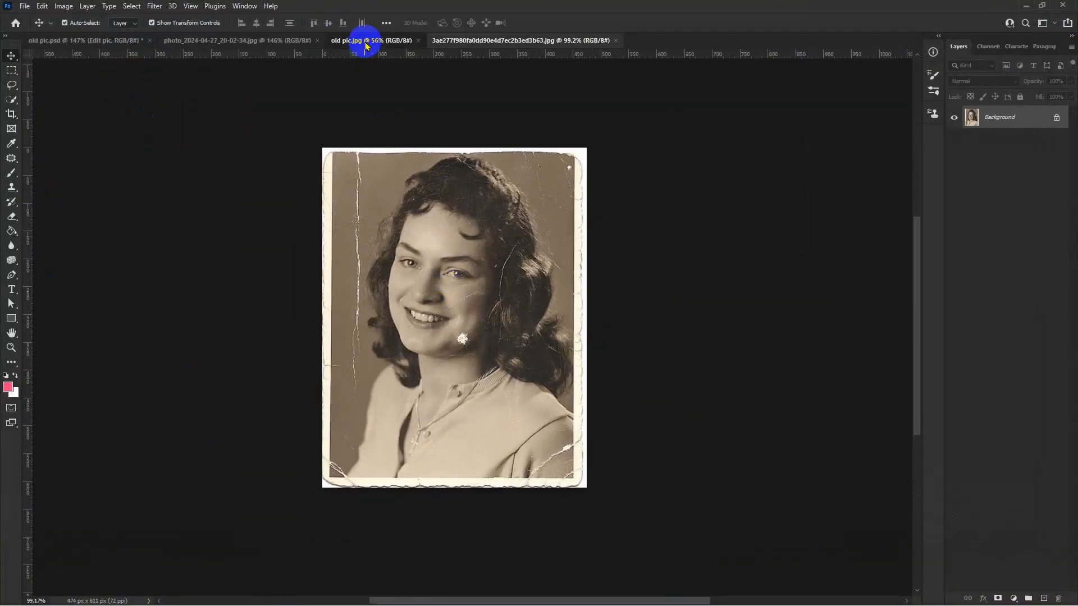
{"action": "left_click", "coordinate": [449, 40]}
{"action": "left_click", "coordinate": [385, 39]}
{"action": "scroll", "coordinate": [409, 242], "scroll_direction": "up", "scroll_amount": 1}
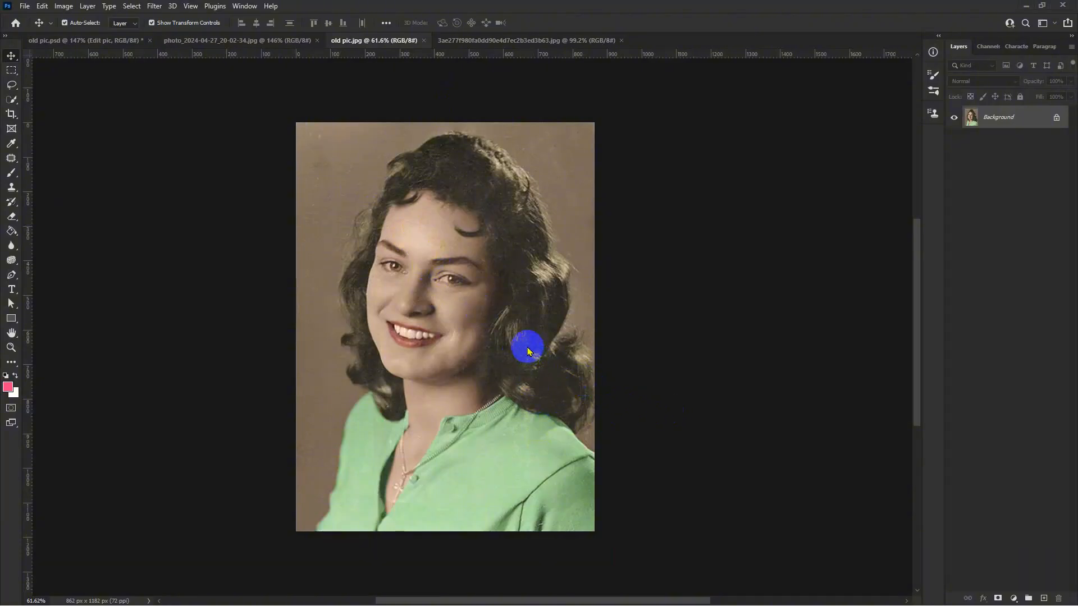
{"action": "scroll", "coordinate": [493, 318], "scroll_direction": "up", "scroll_amount": 1}
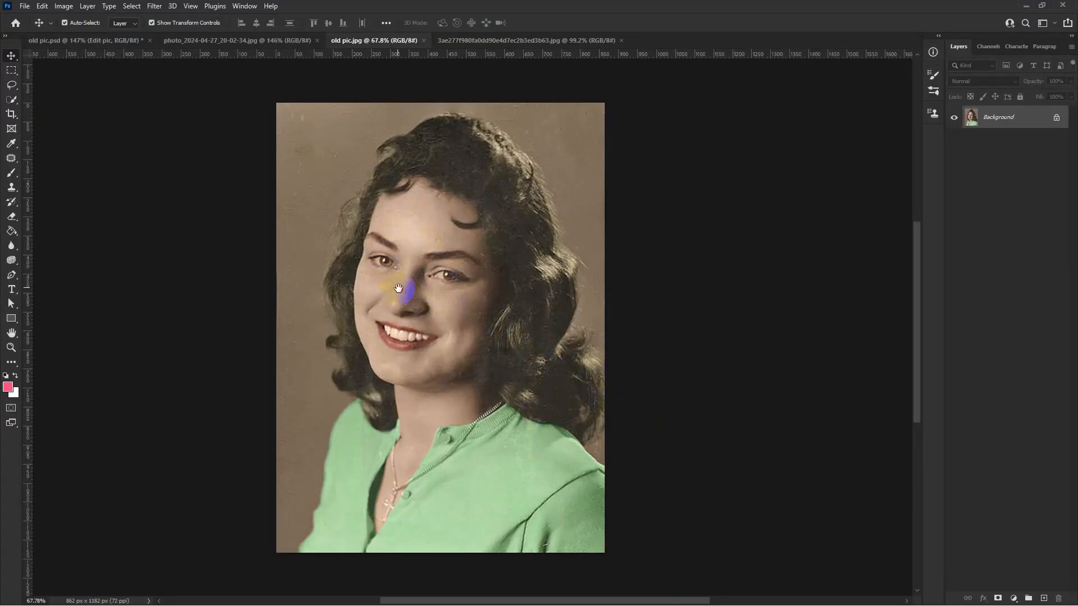